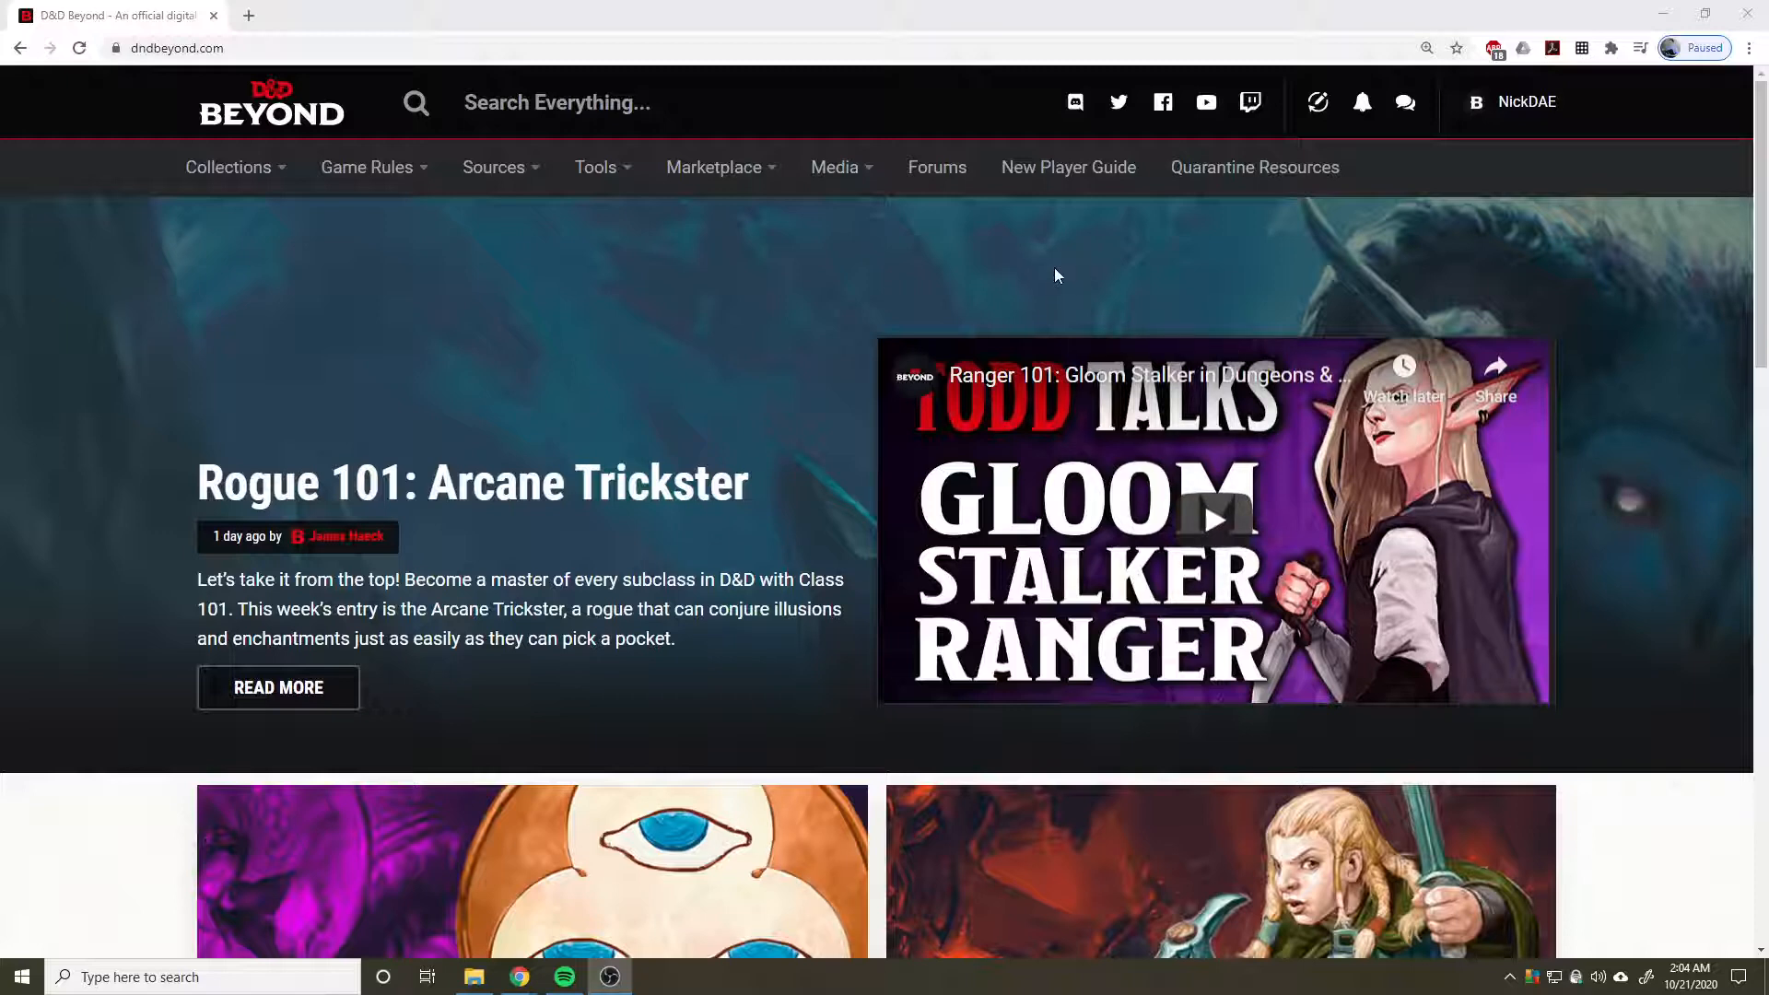
Start a new character from the My Characters collection using the Standard creation method.
{"action": "mouse_move", "coordinate": [266, 174]}
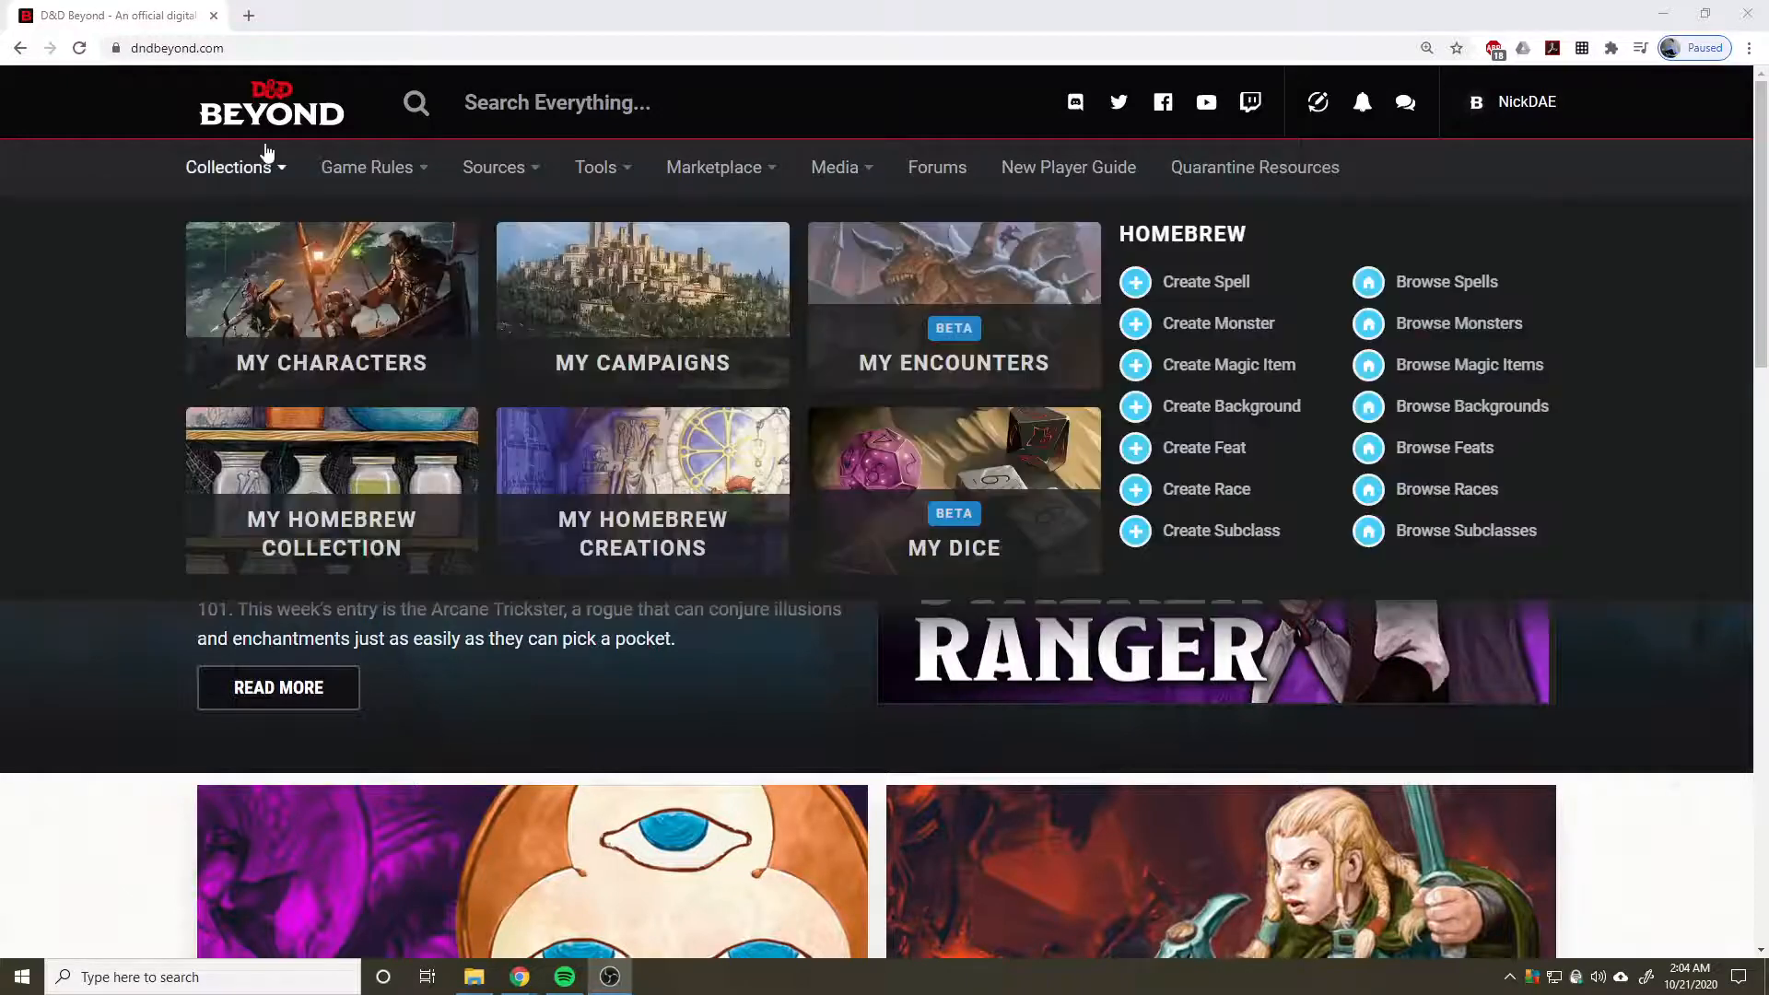
{"action": "left_click", "coordinate": [369, 295]}
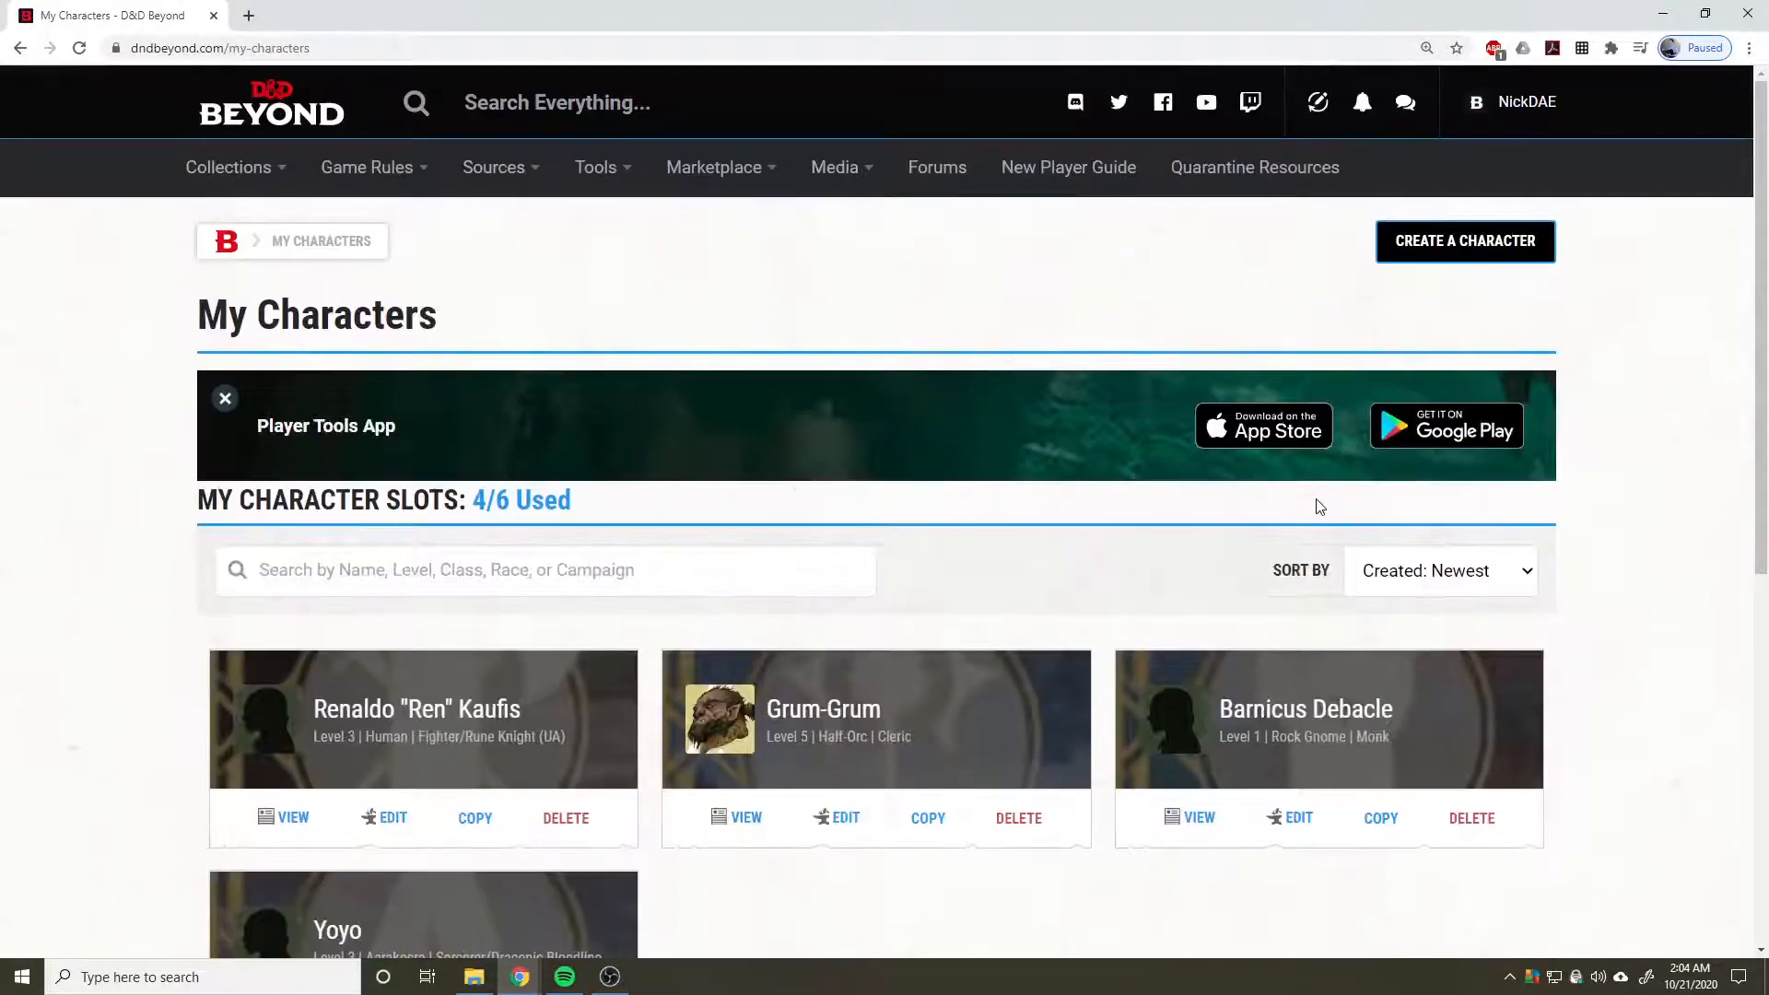
{"action": "left_click", "coordinate": [1424, 256]}
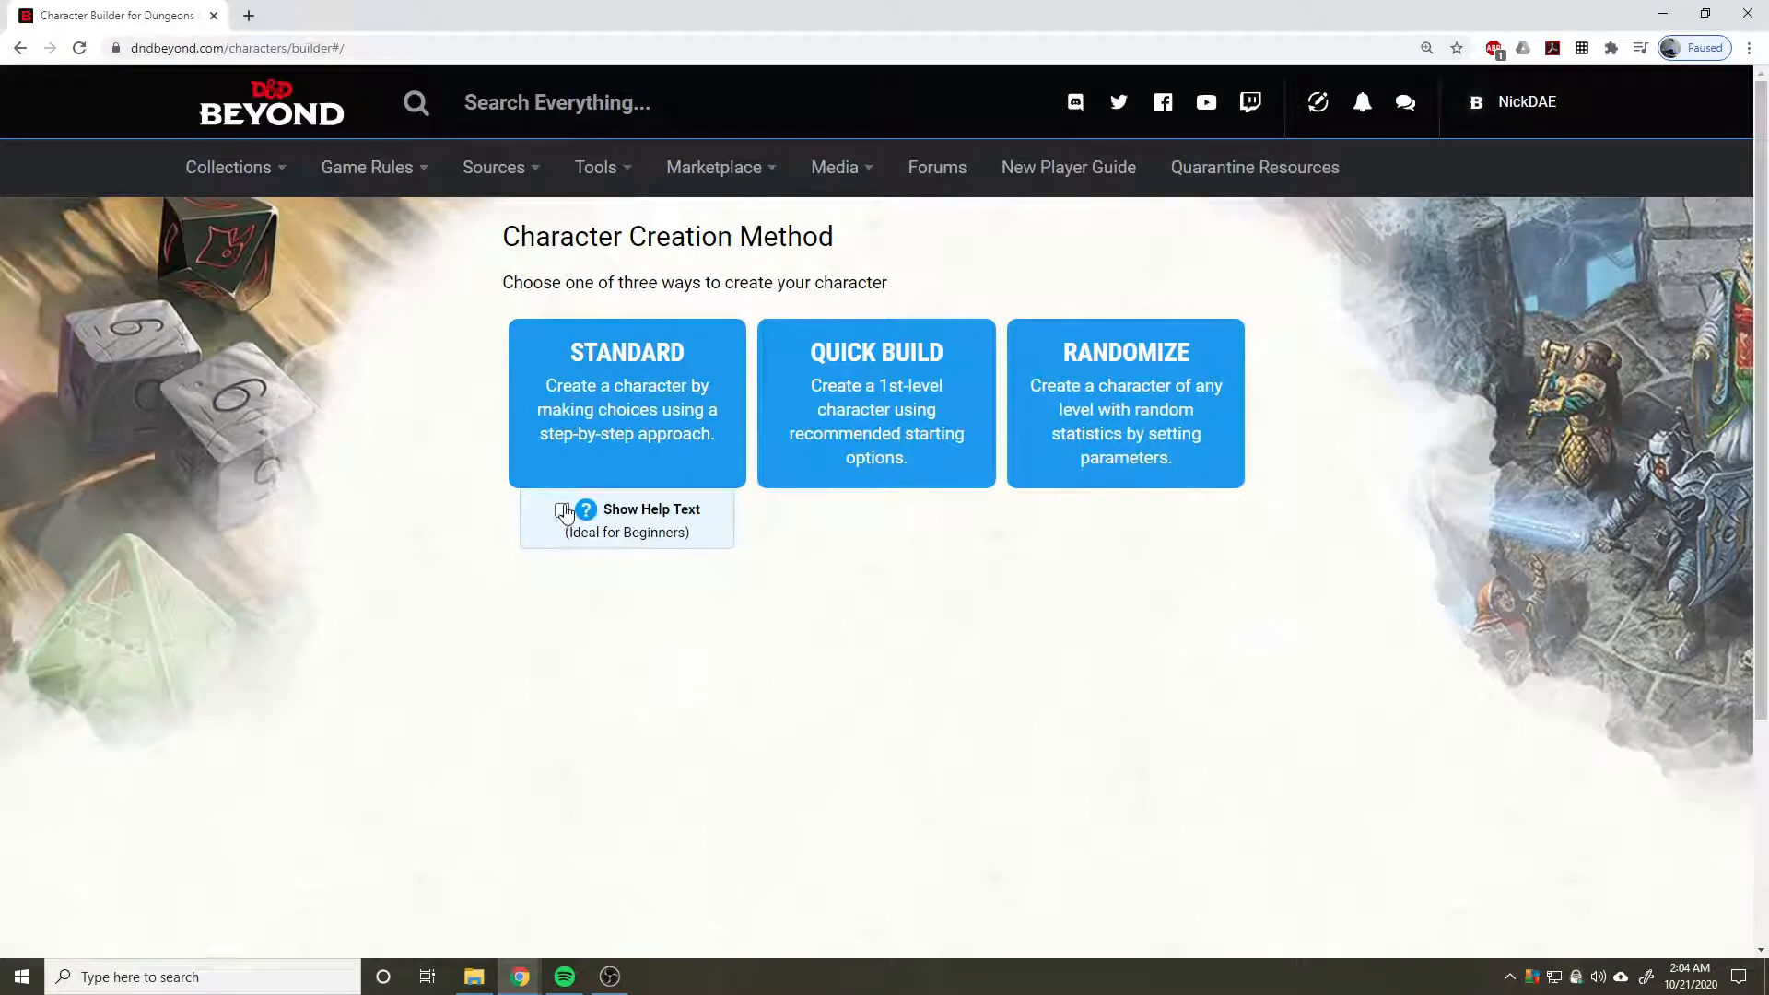
{"action": "left_click", "coordinate": [660, 371]}
Look through the character preferences and the Fantasy Name Generators site linked below the character name, then return to the character builder.
{"action": "scroll", "coordinate": [371, 460], "scroll_direction": "down", "scroll_amount": 6}
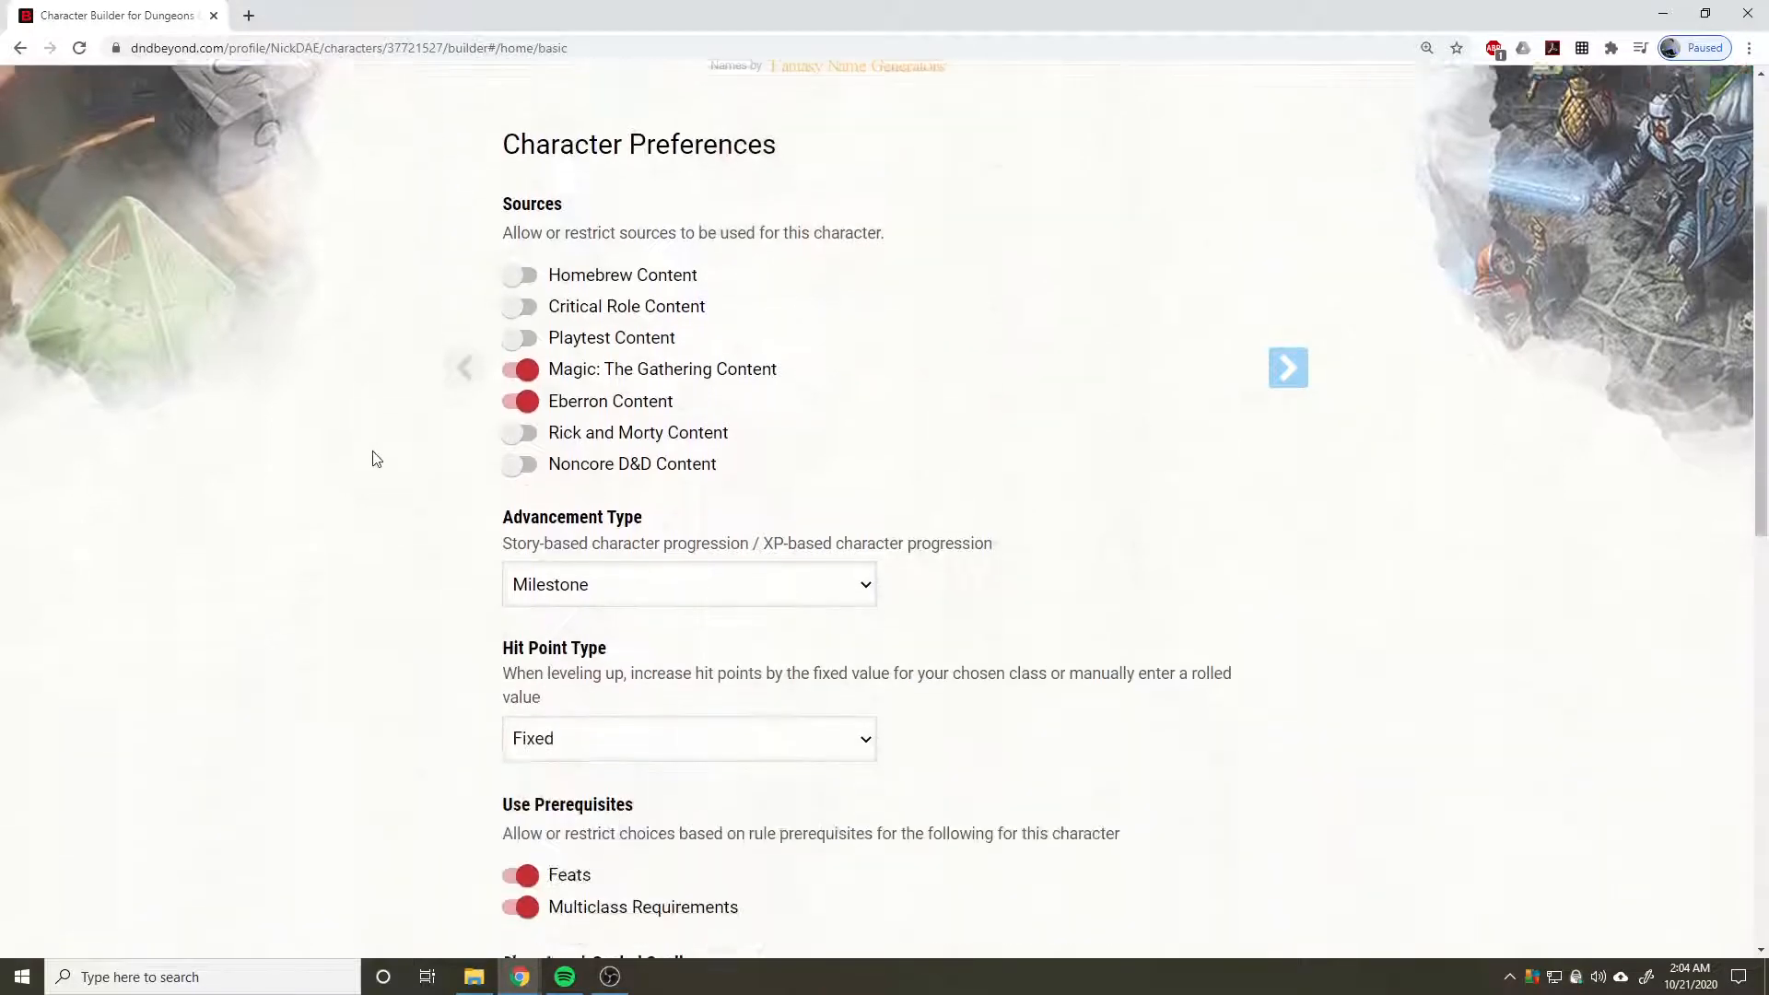
{"action": "scroll", "coordinate": [365, 449], "scroll_direction": "down", "scroll_amount": 7}
{"action": "scroll", "coordinate": [368, 479], "scroll_direction": "up", "scroll_amount": 9}
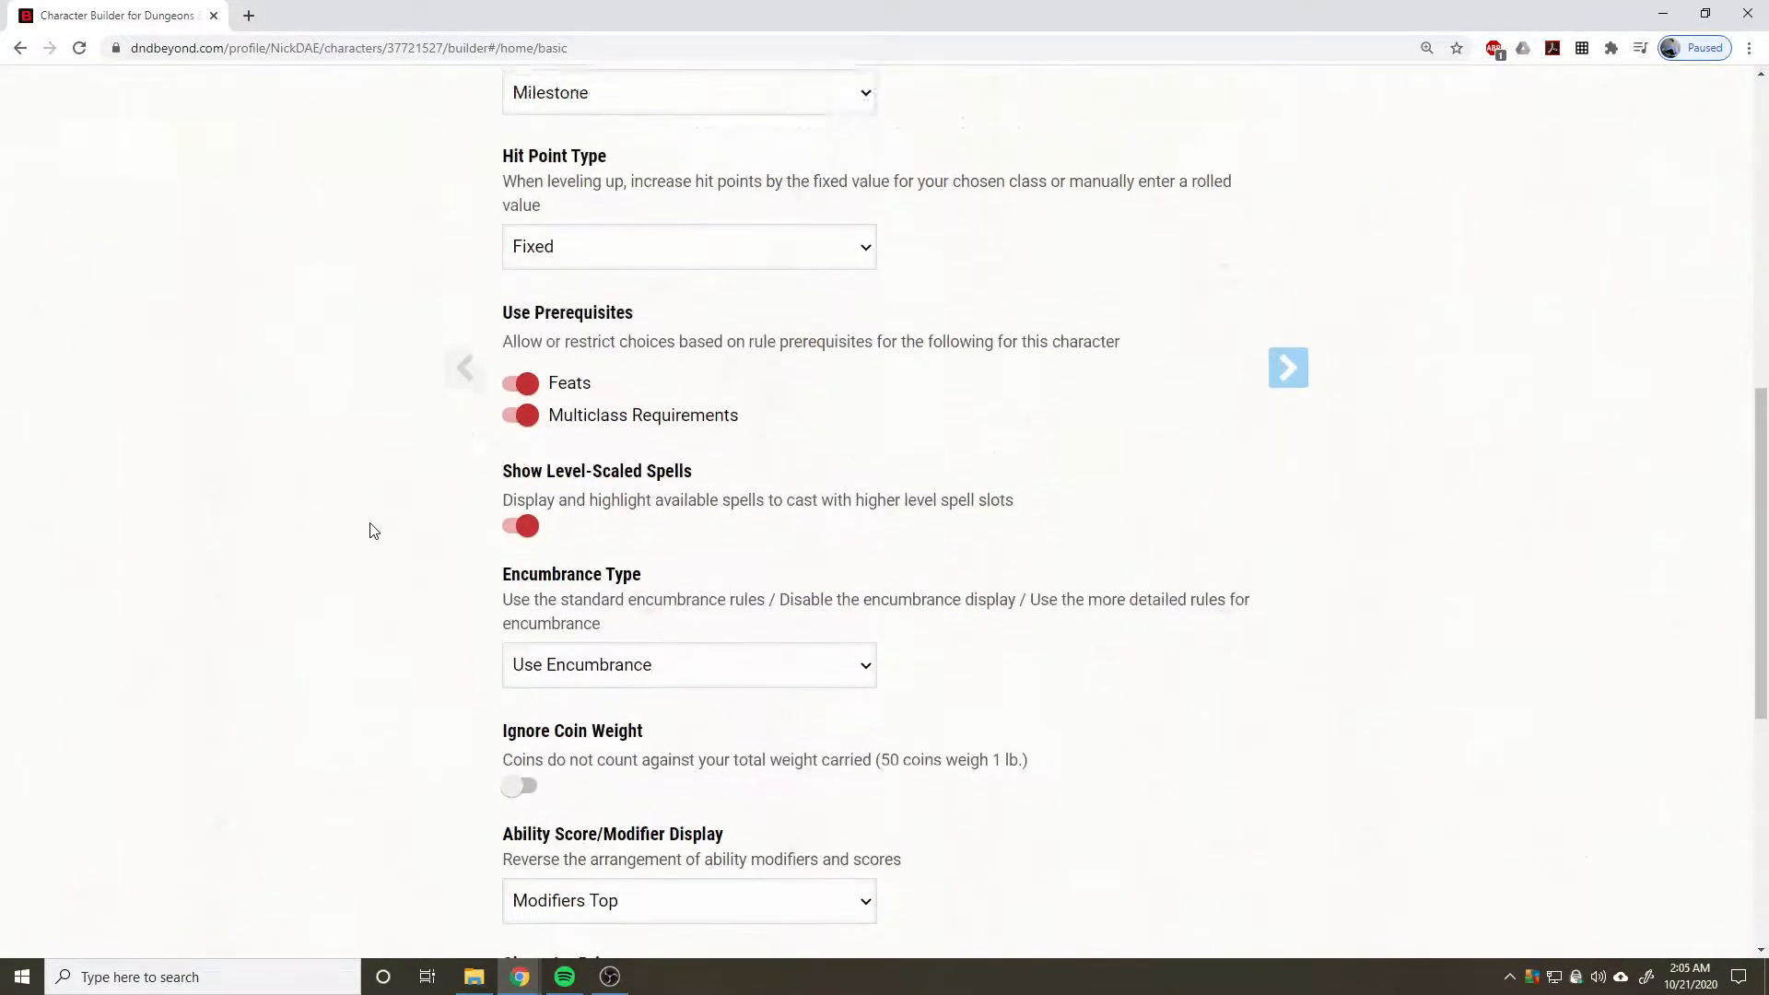
{"action": "scroll", "coordinate": [373, 531], "scroll_direction": "up", "scroll_amount": 3}
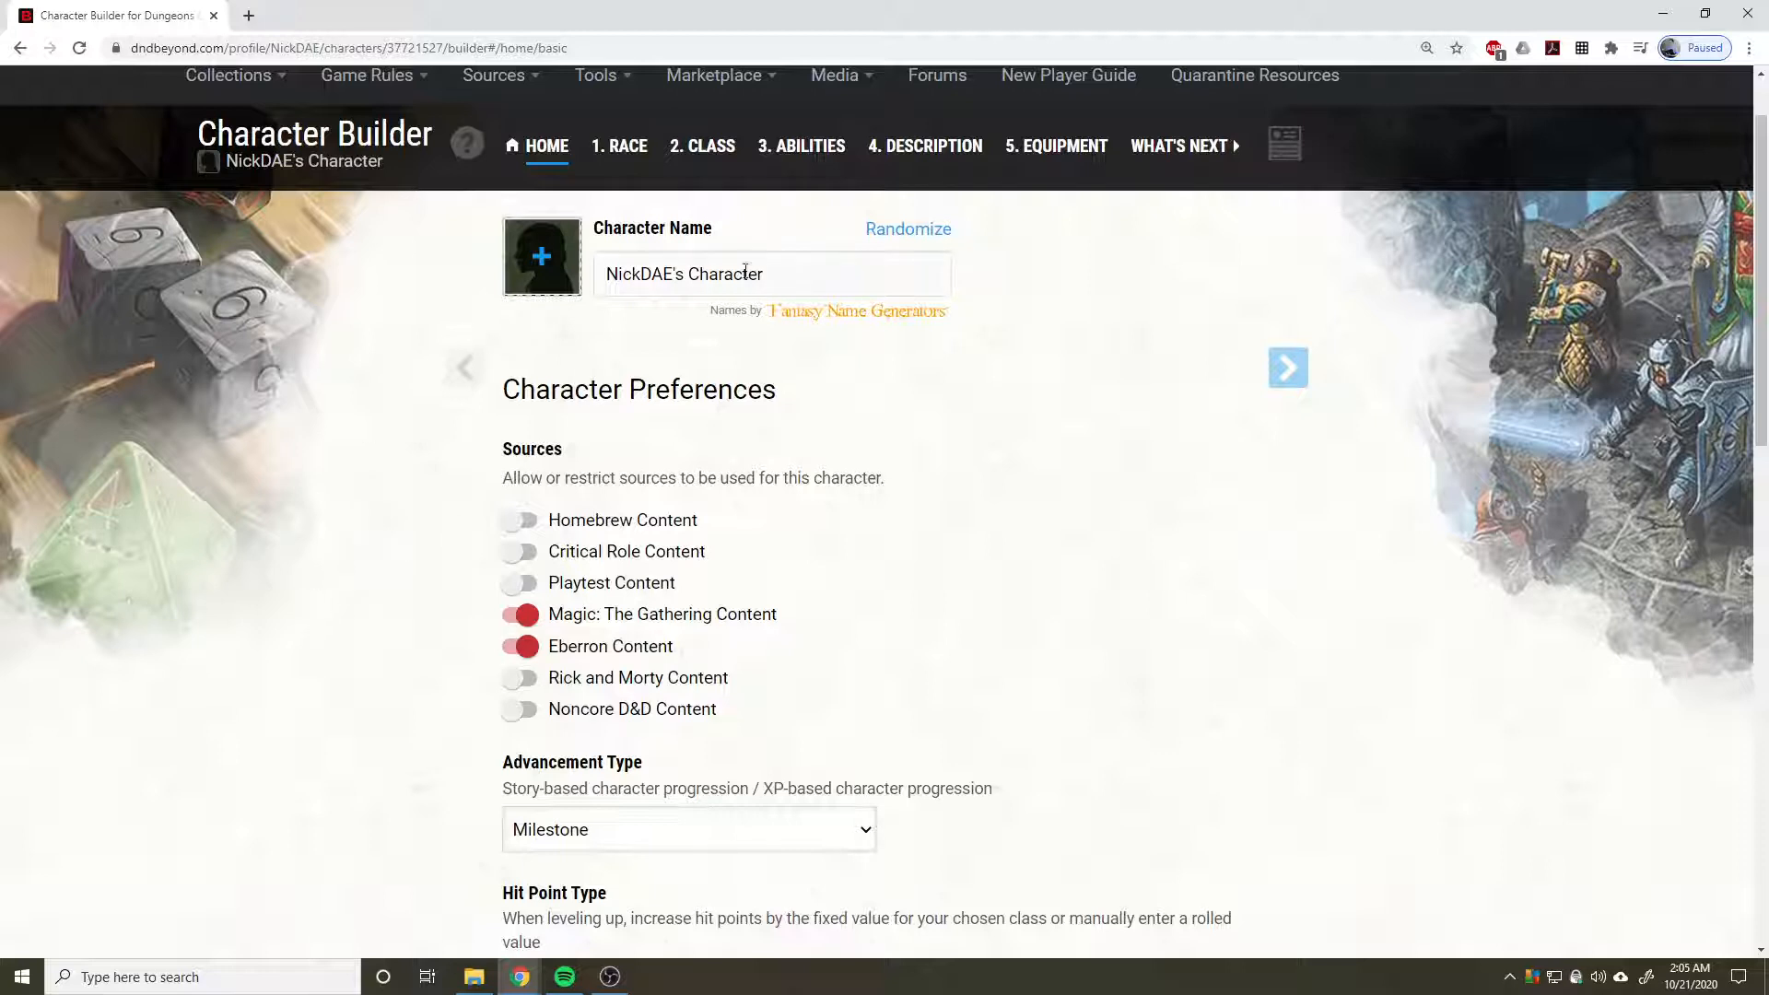
{"action": "left_click_drag", "start_coordinate": [810, 273], "coordinate": [555, 314]}
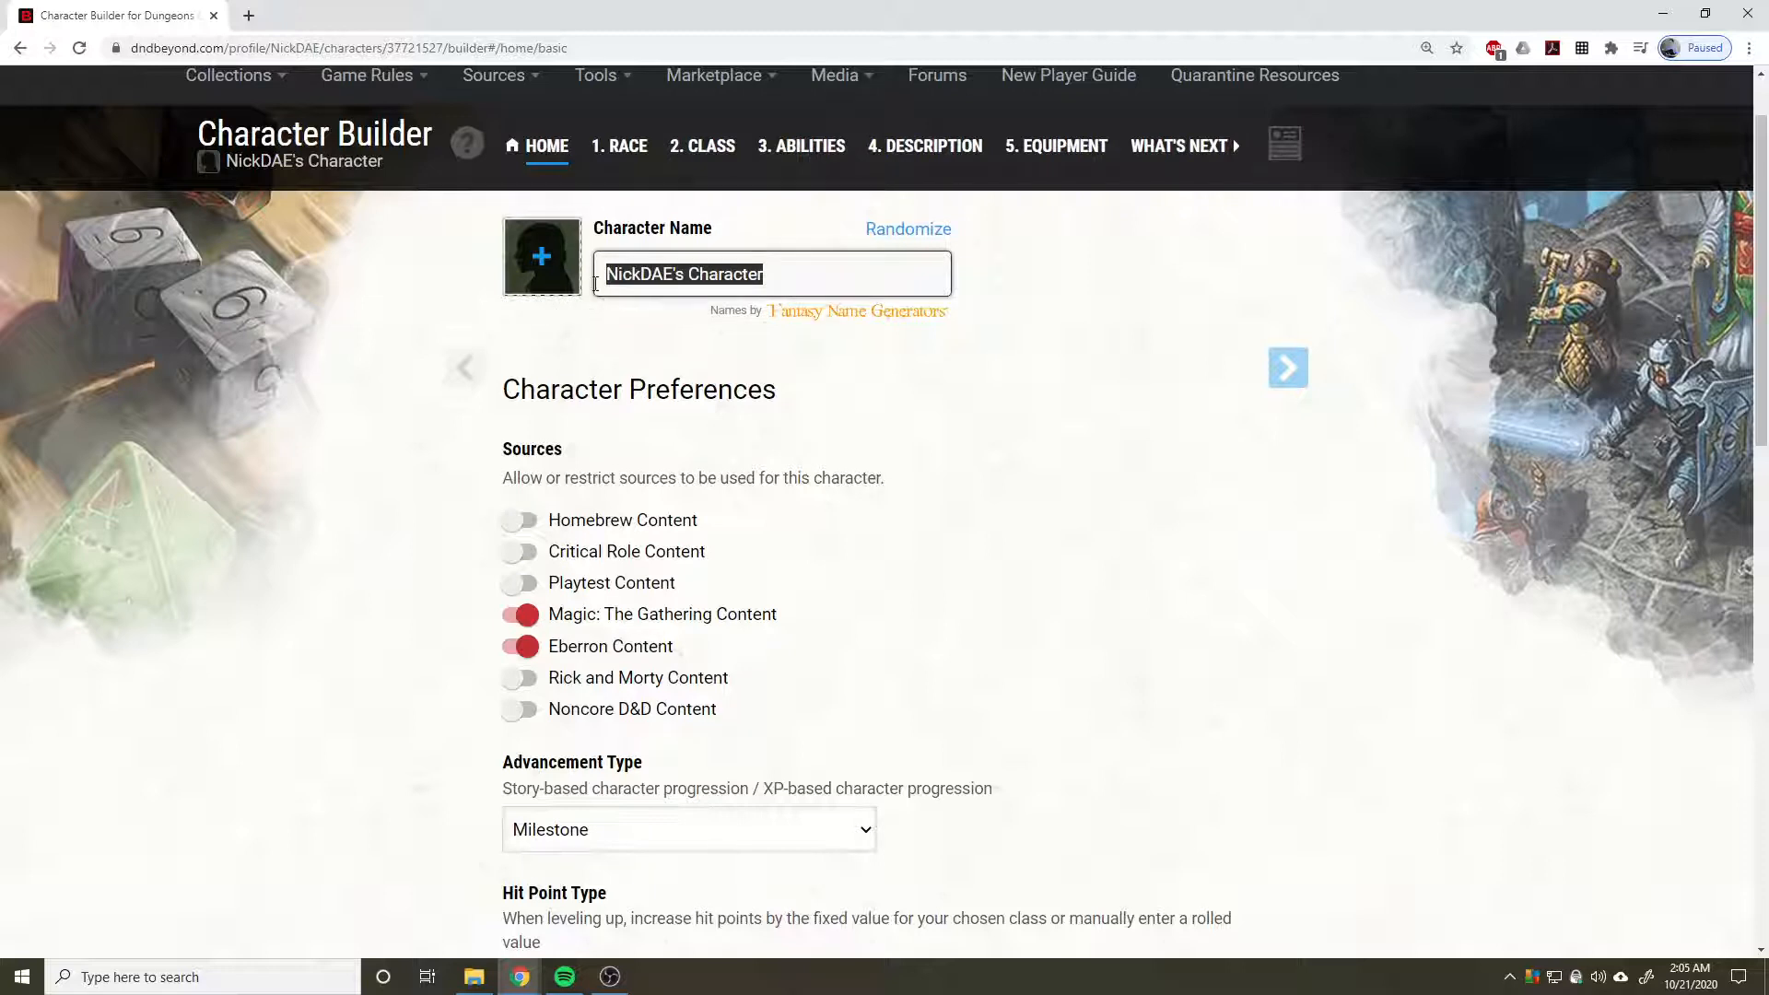
{"action": "left_click", "coordinate": [862, 315]}
{"action": "left_click", "coordinate": [394, 8]}
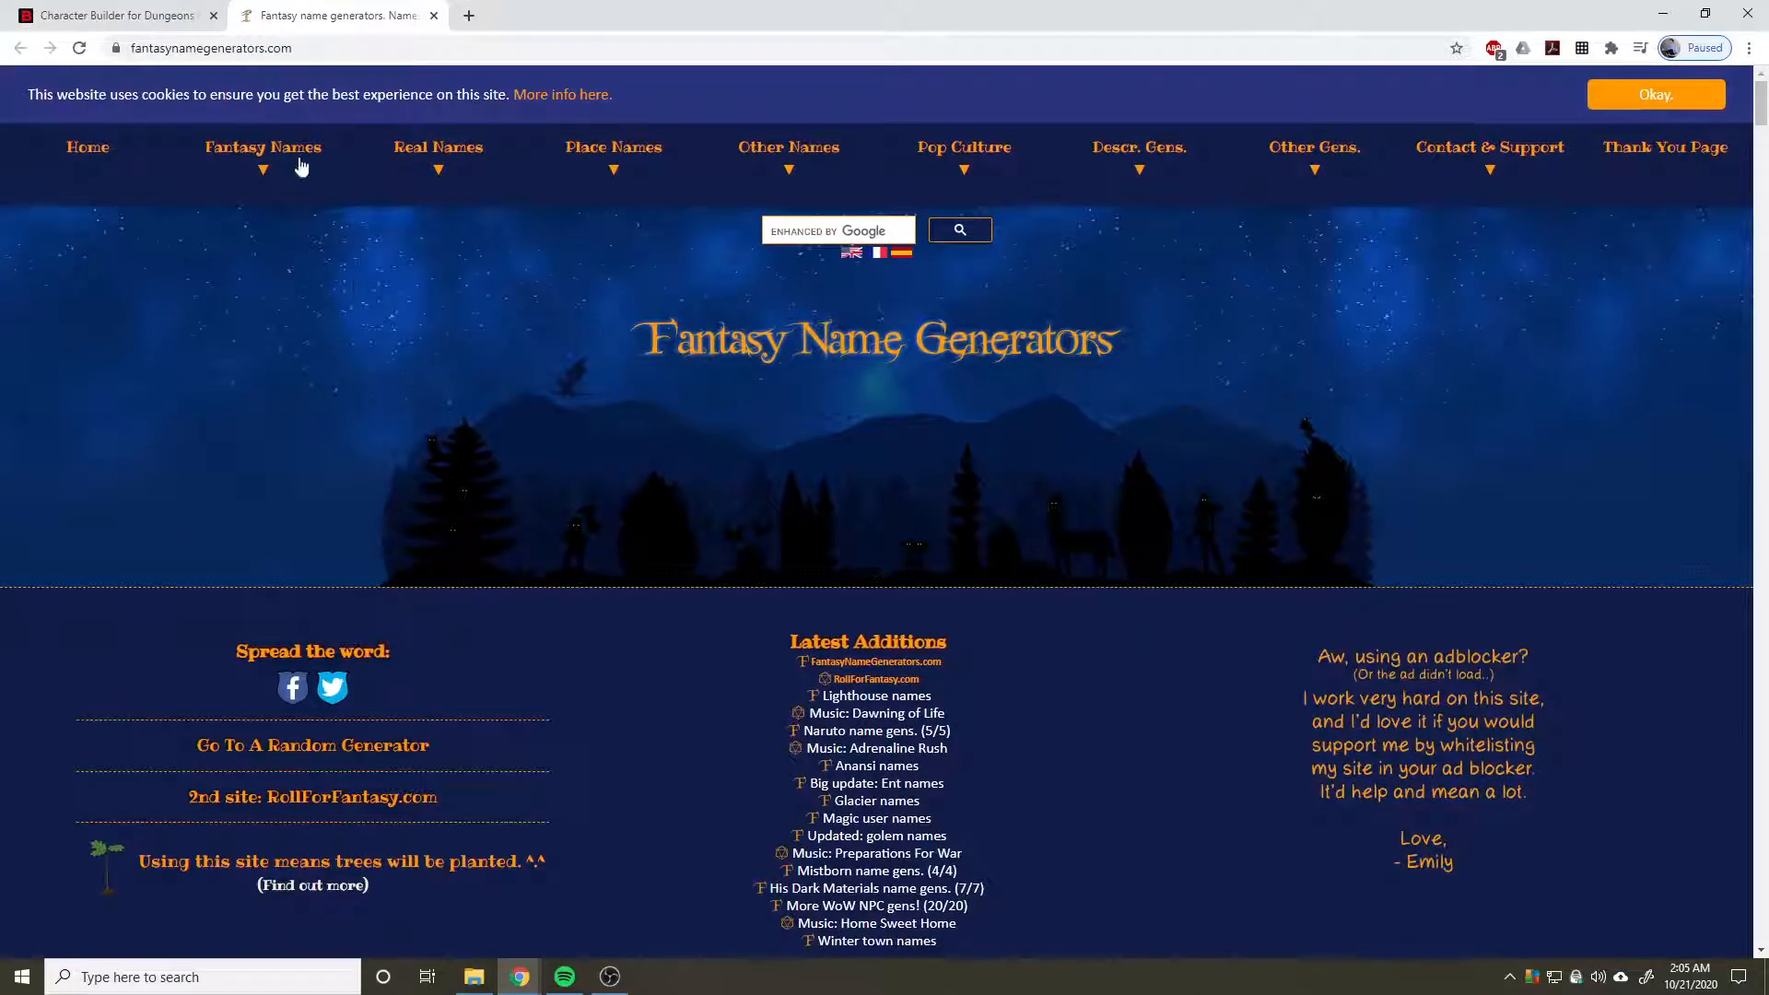
{"action": "left_click", "coordinate": [78, 15]}
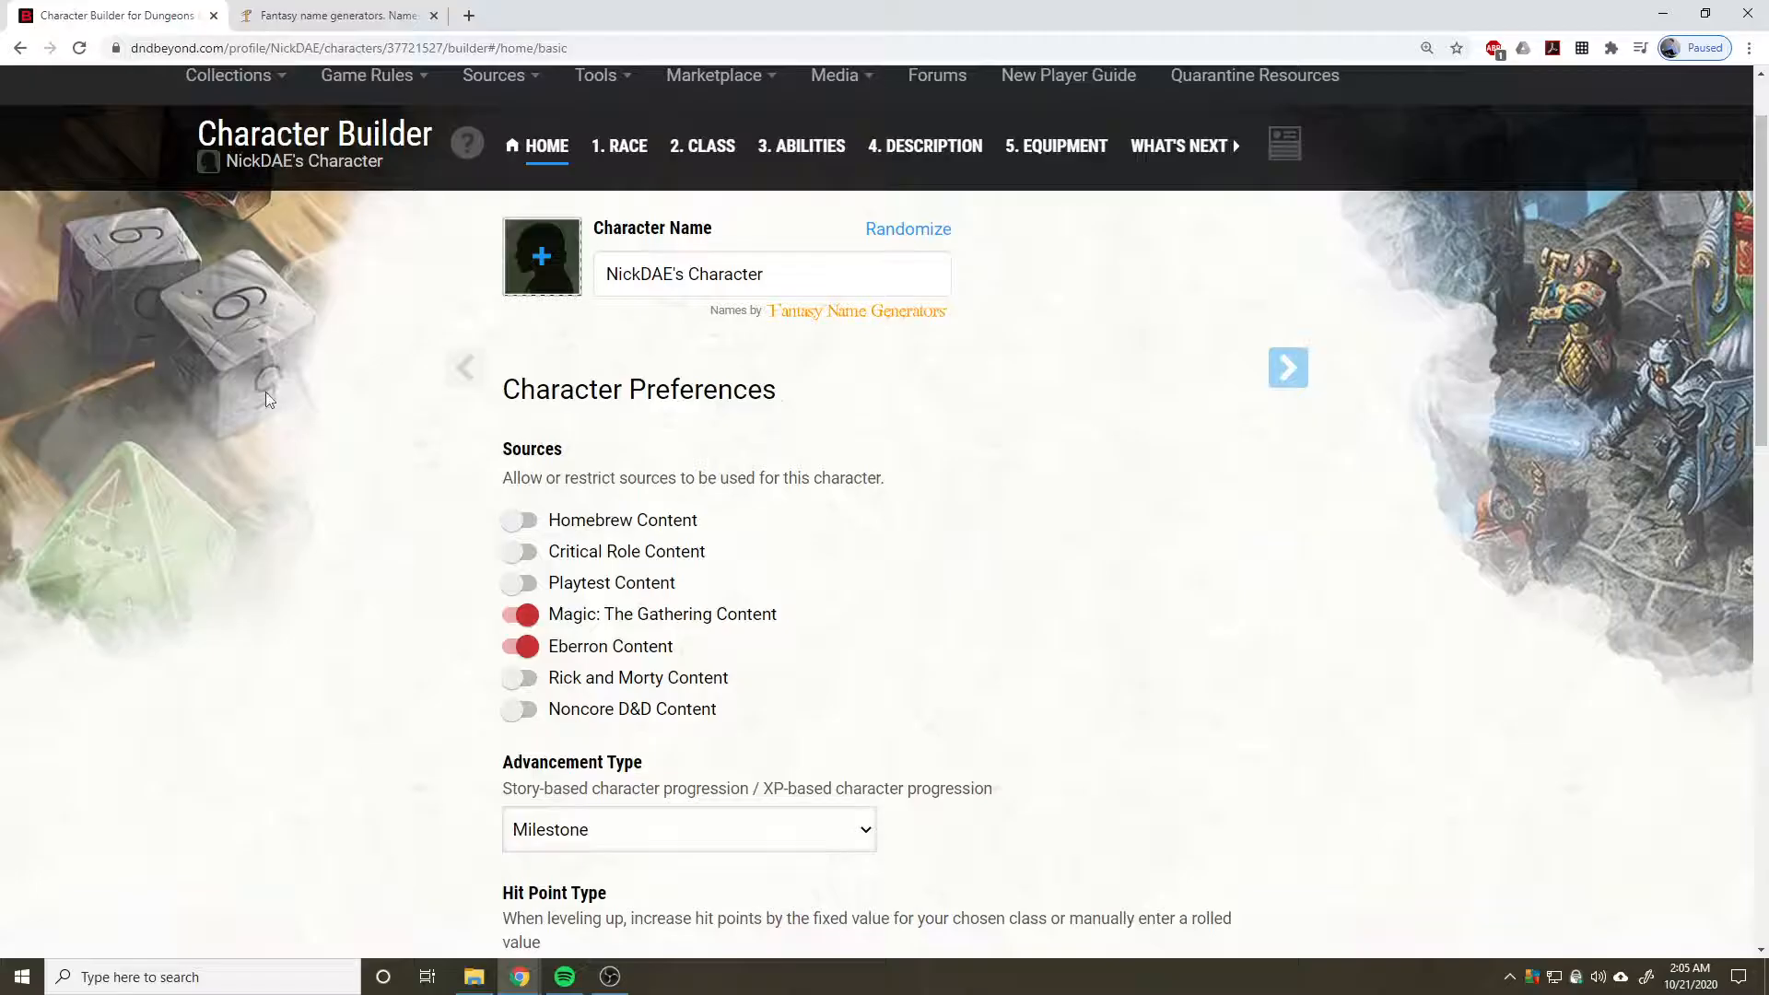
Set the character's Hit Point Type to Manual and confirm the change.
{"action": "scroll", "coordinate": [334, 496], "scroll_direction": "down", "scroll_amount": 1}
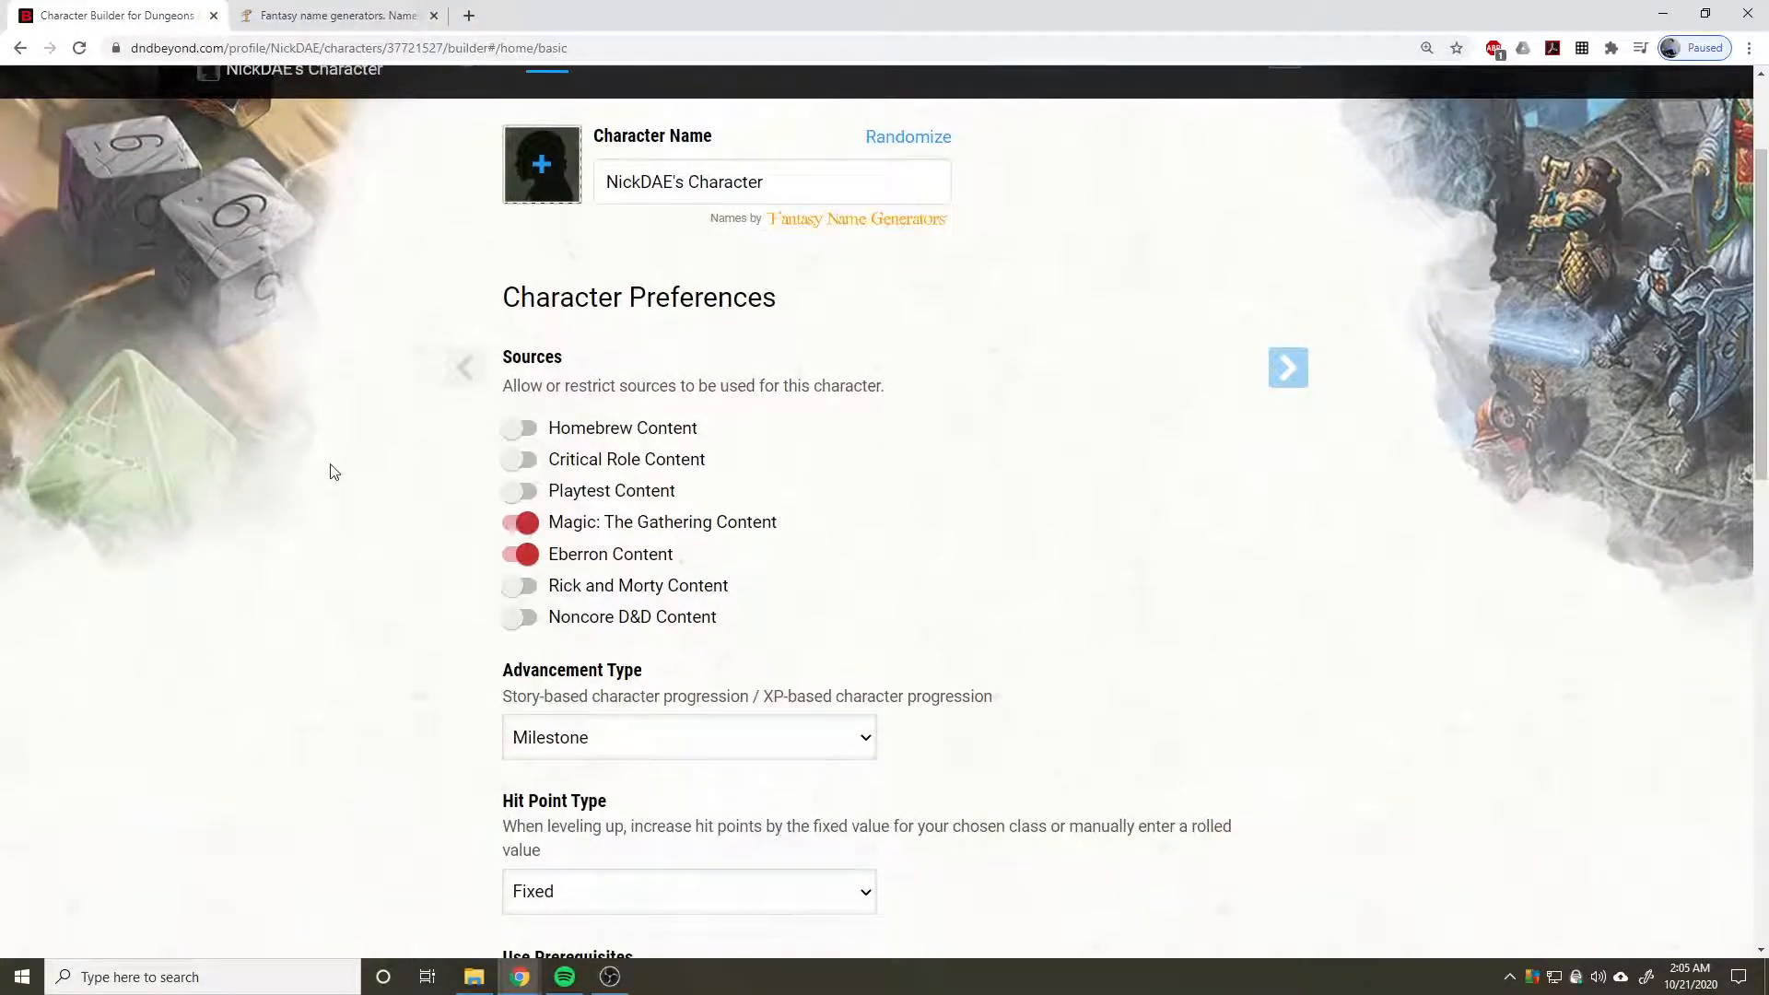
{"action": "scroll", "coordinate": [406, 434], "scroll_direction": "down", "scroll_amount": 2}
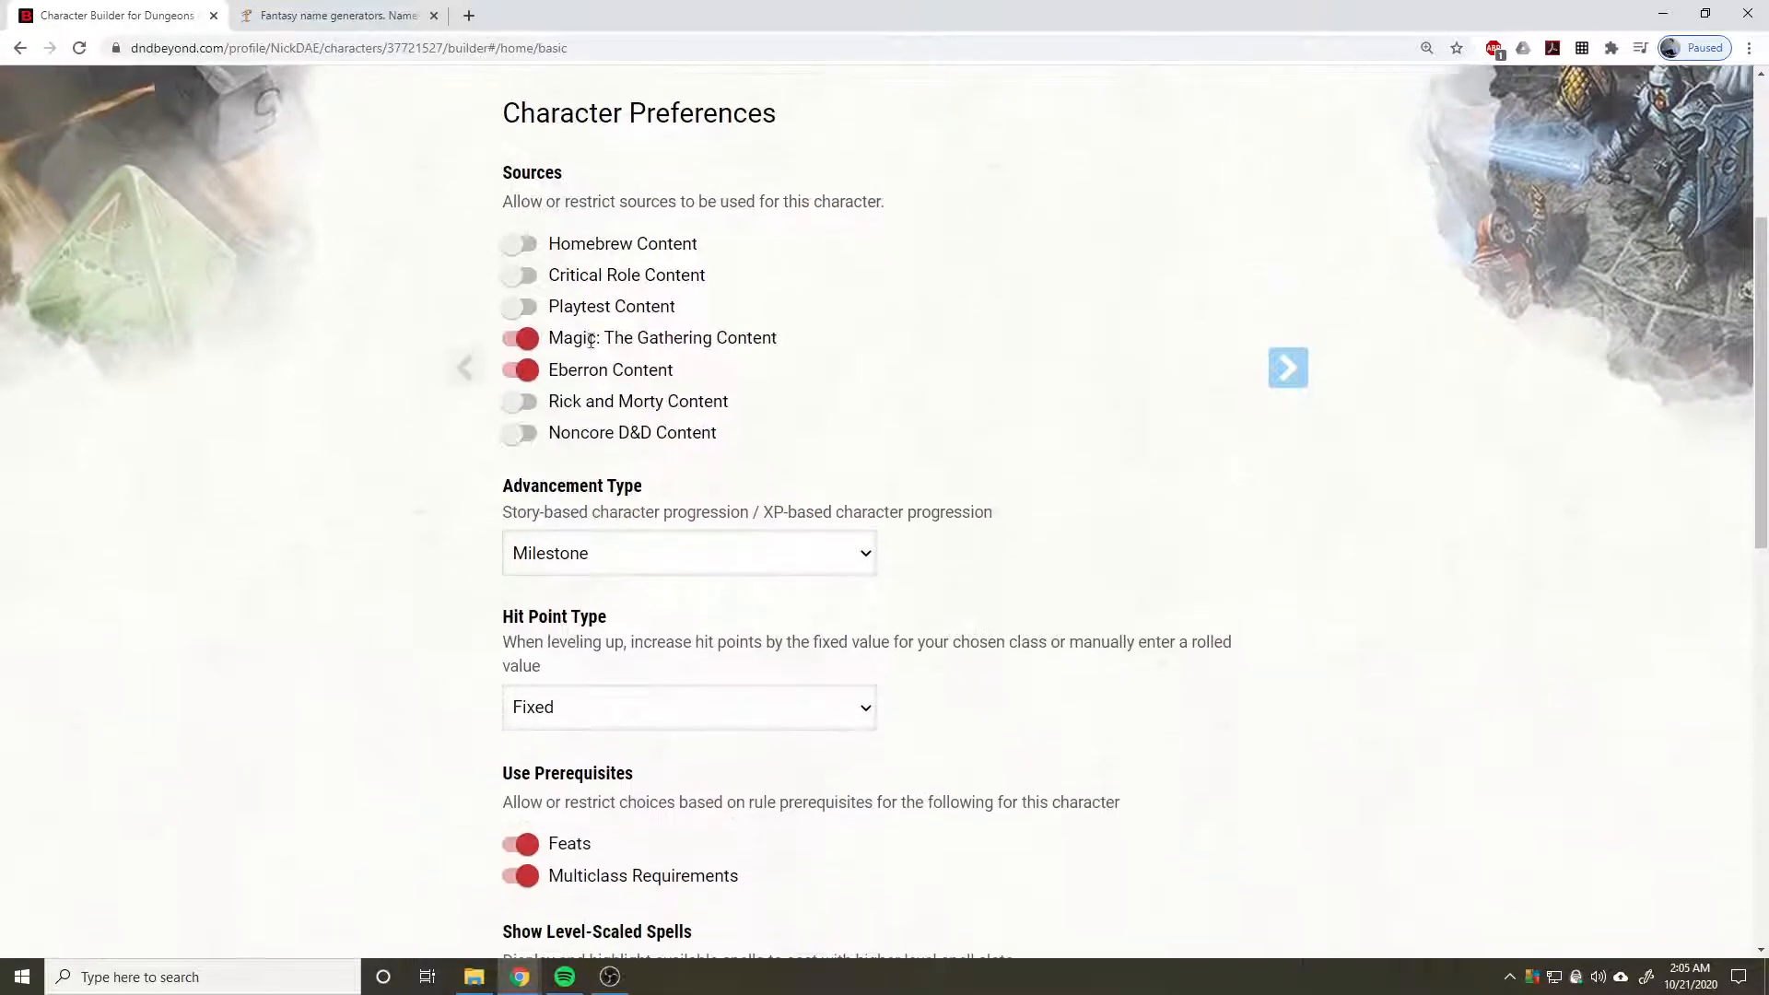
{"action": "scroll", "coordinate": [696, 375], "scroll_direction": "down", "scroll_amount": 1}
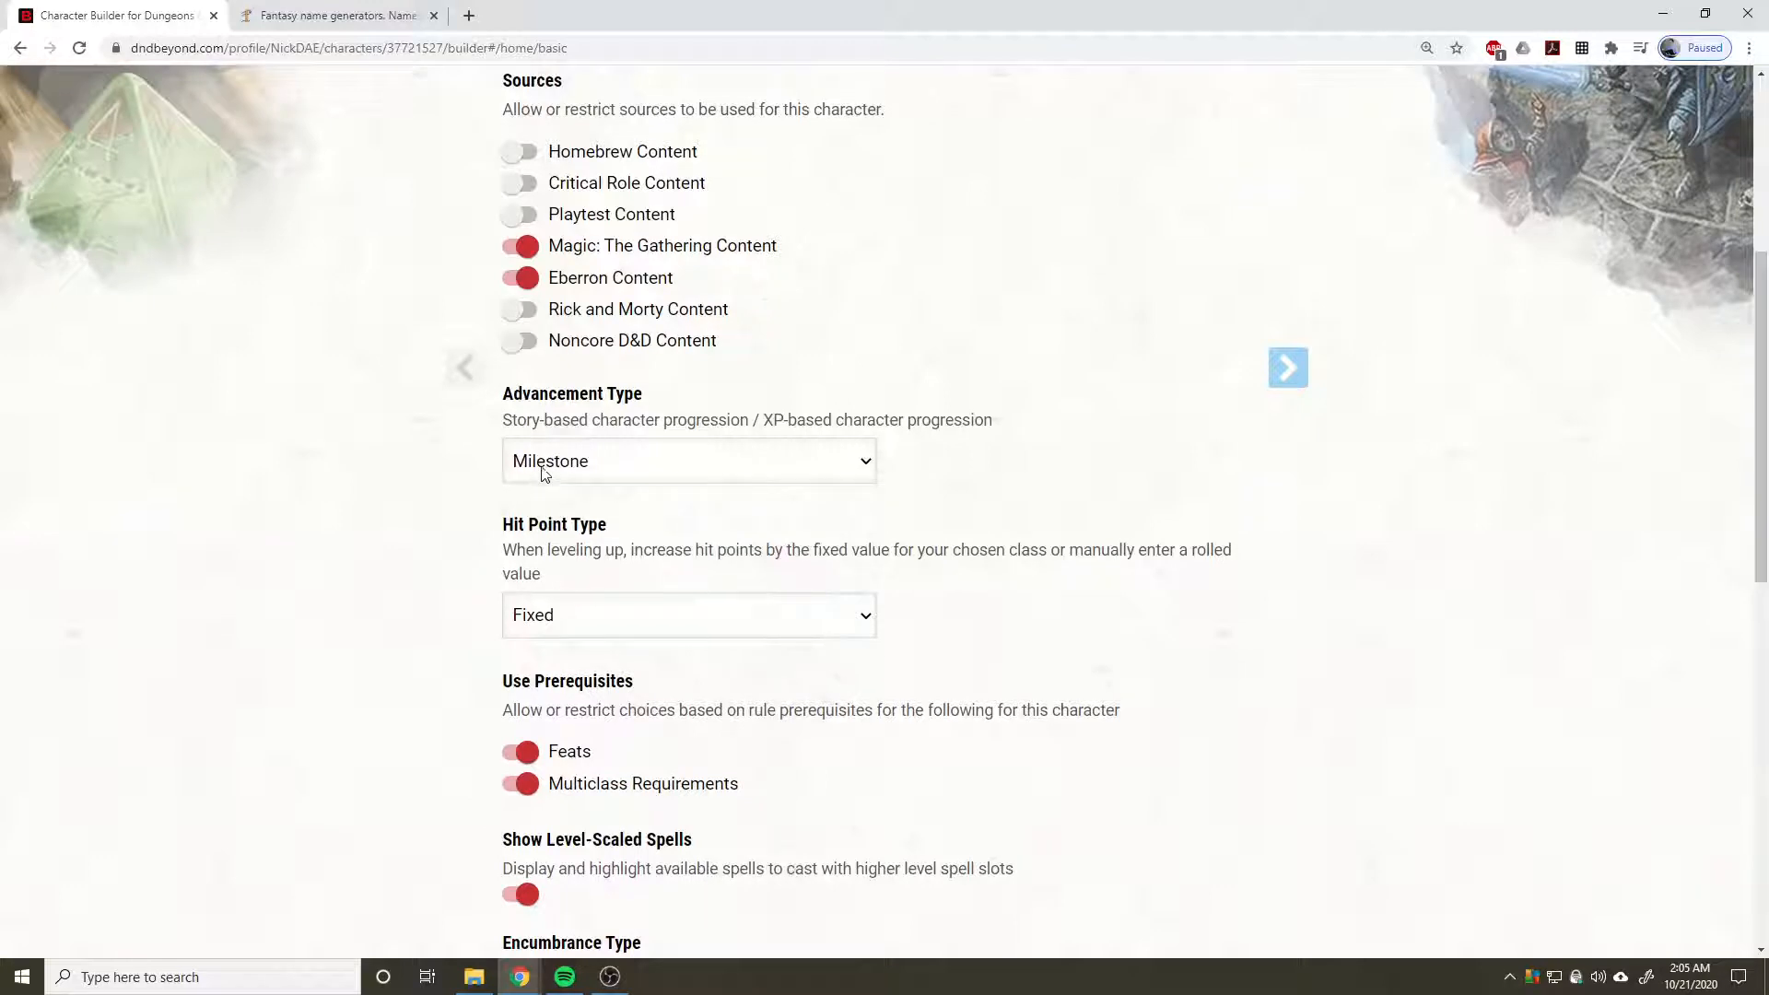
{"action": "scroll", "coordinate": [410, 472], "scroll_direction": "down", "scroll_amount": 2}
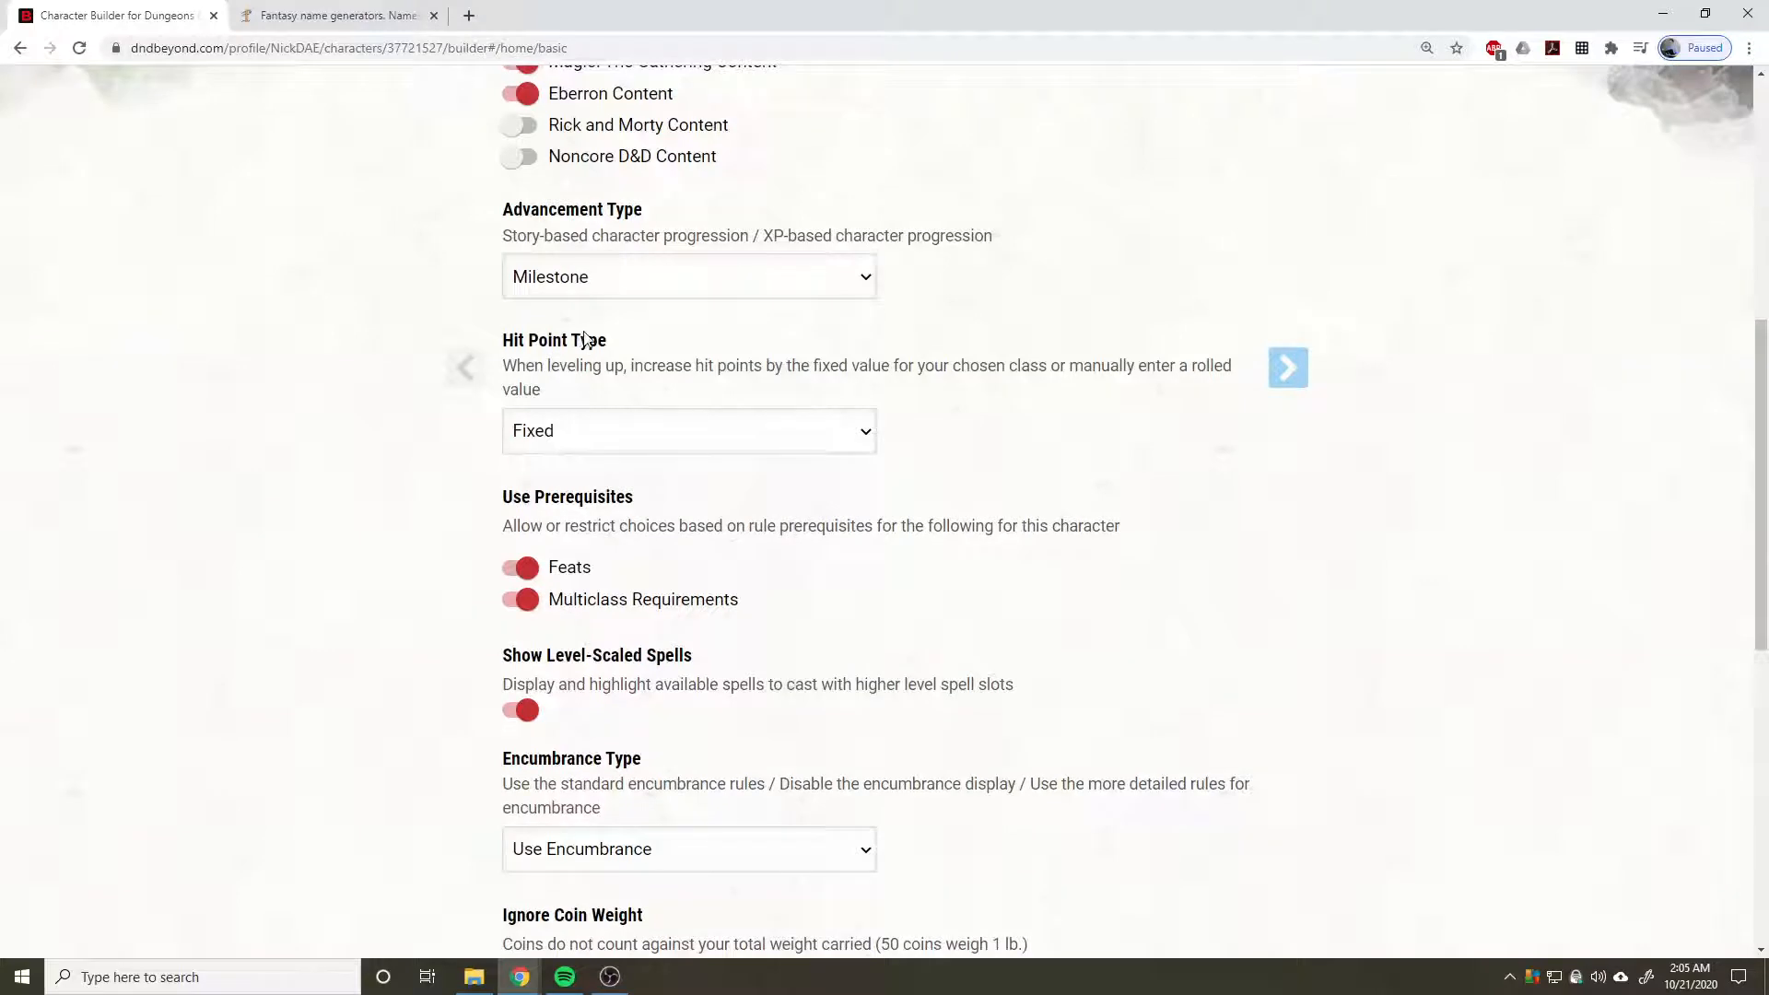
{"action": "left_click", "coordinate": [624, 433]}
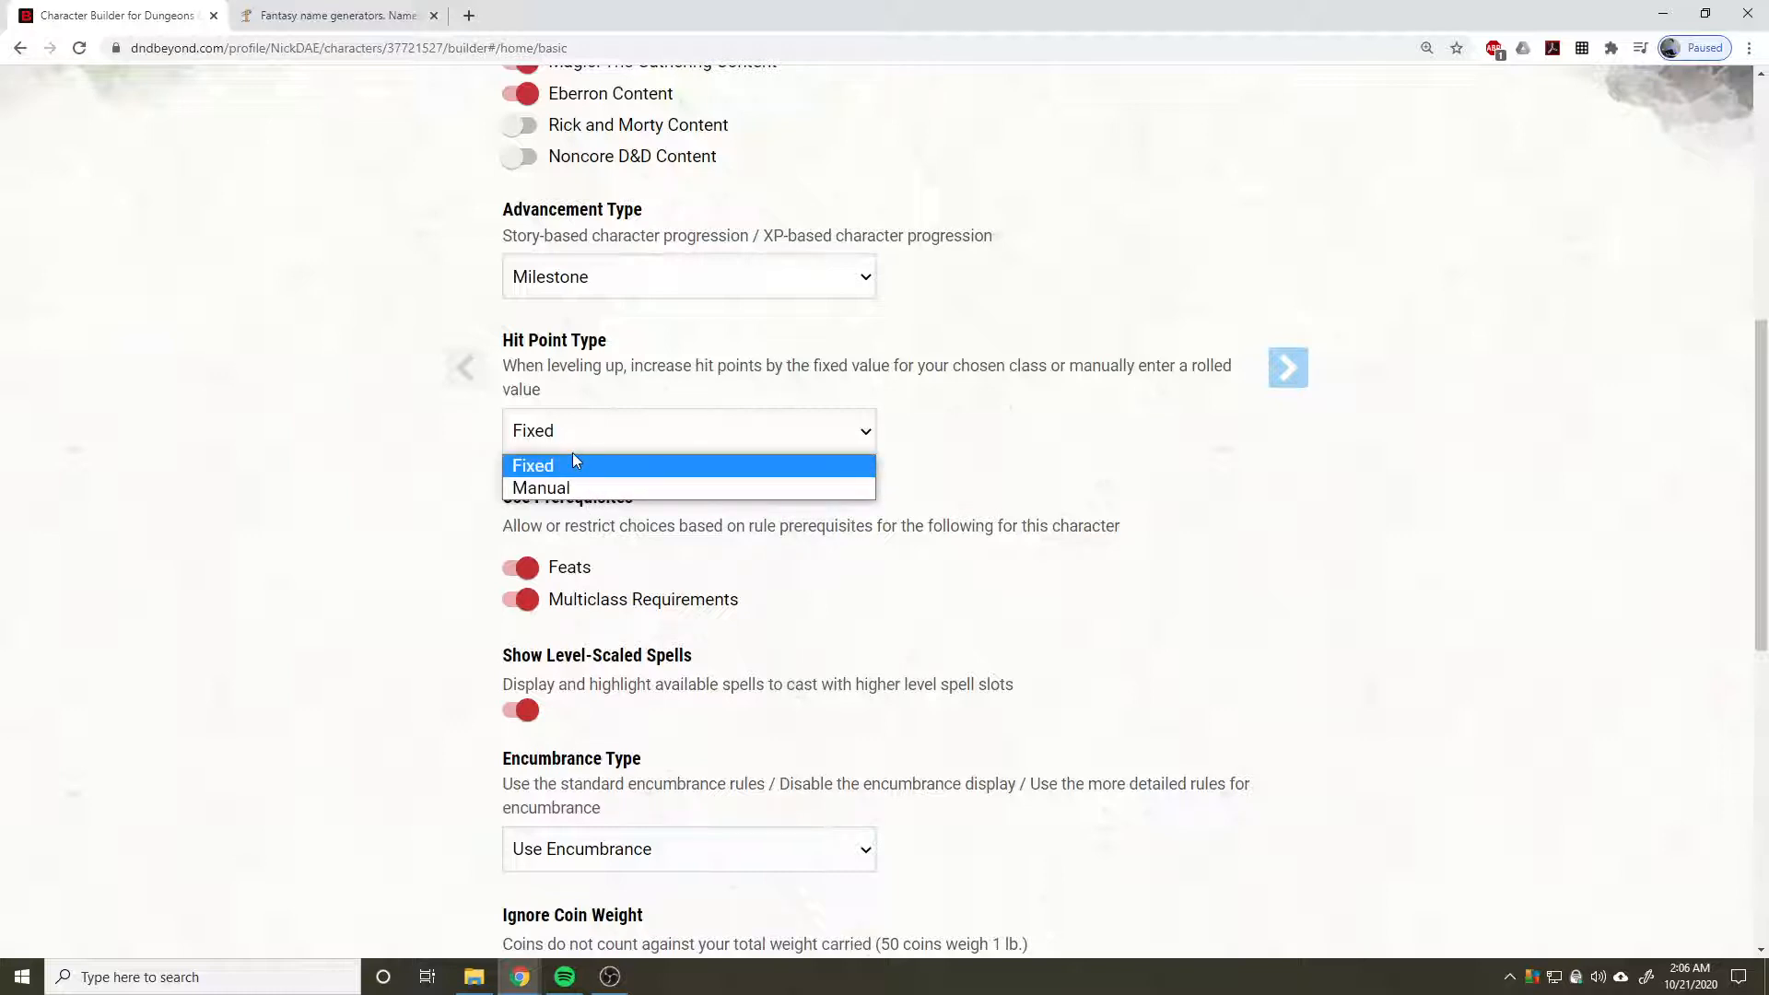
{"action": "left_click", "coordinate": [589, 480]}
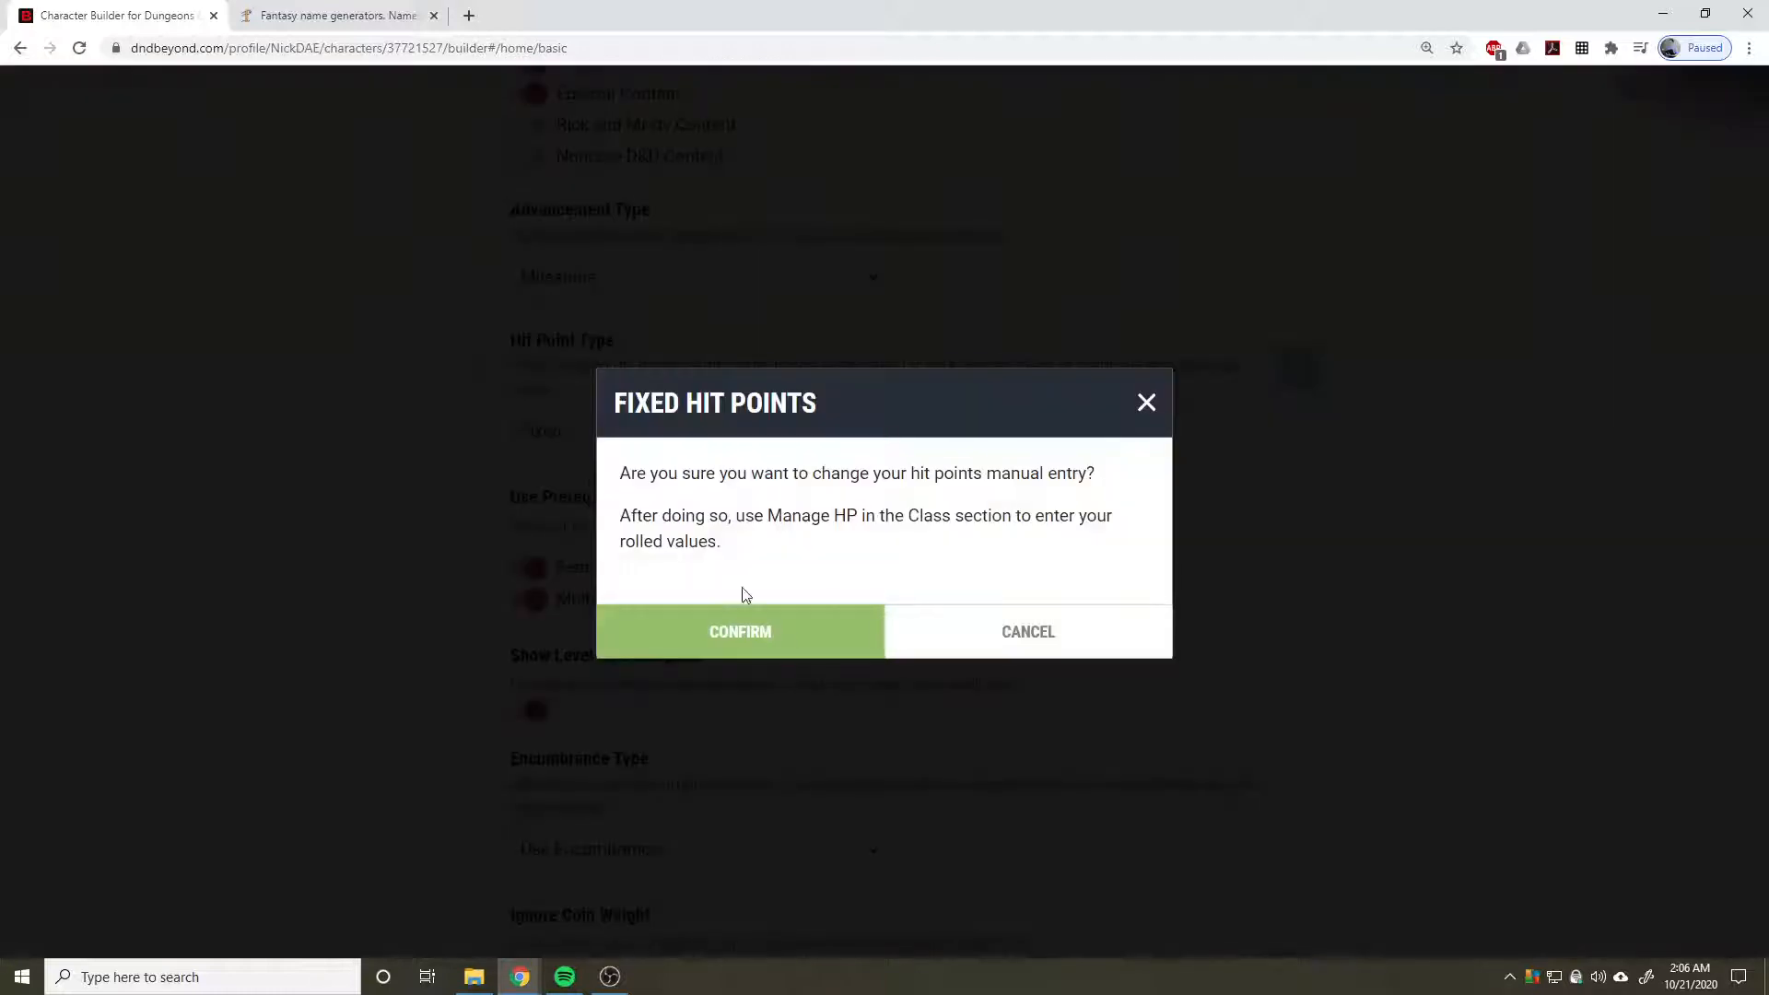
{"action": "left_click", "coordinate": [762, 650]}
Set the character's Encumbrance Type to No Encumbrance.
{"action": "scroll", "coordinate": [175, 418], "scroll_direction": "down", "scroll_amount": 1}
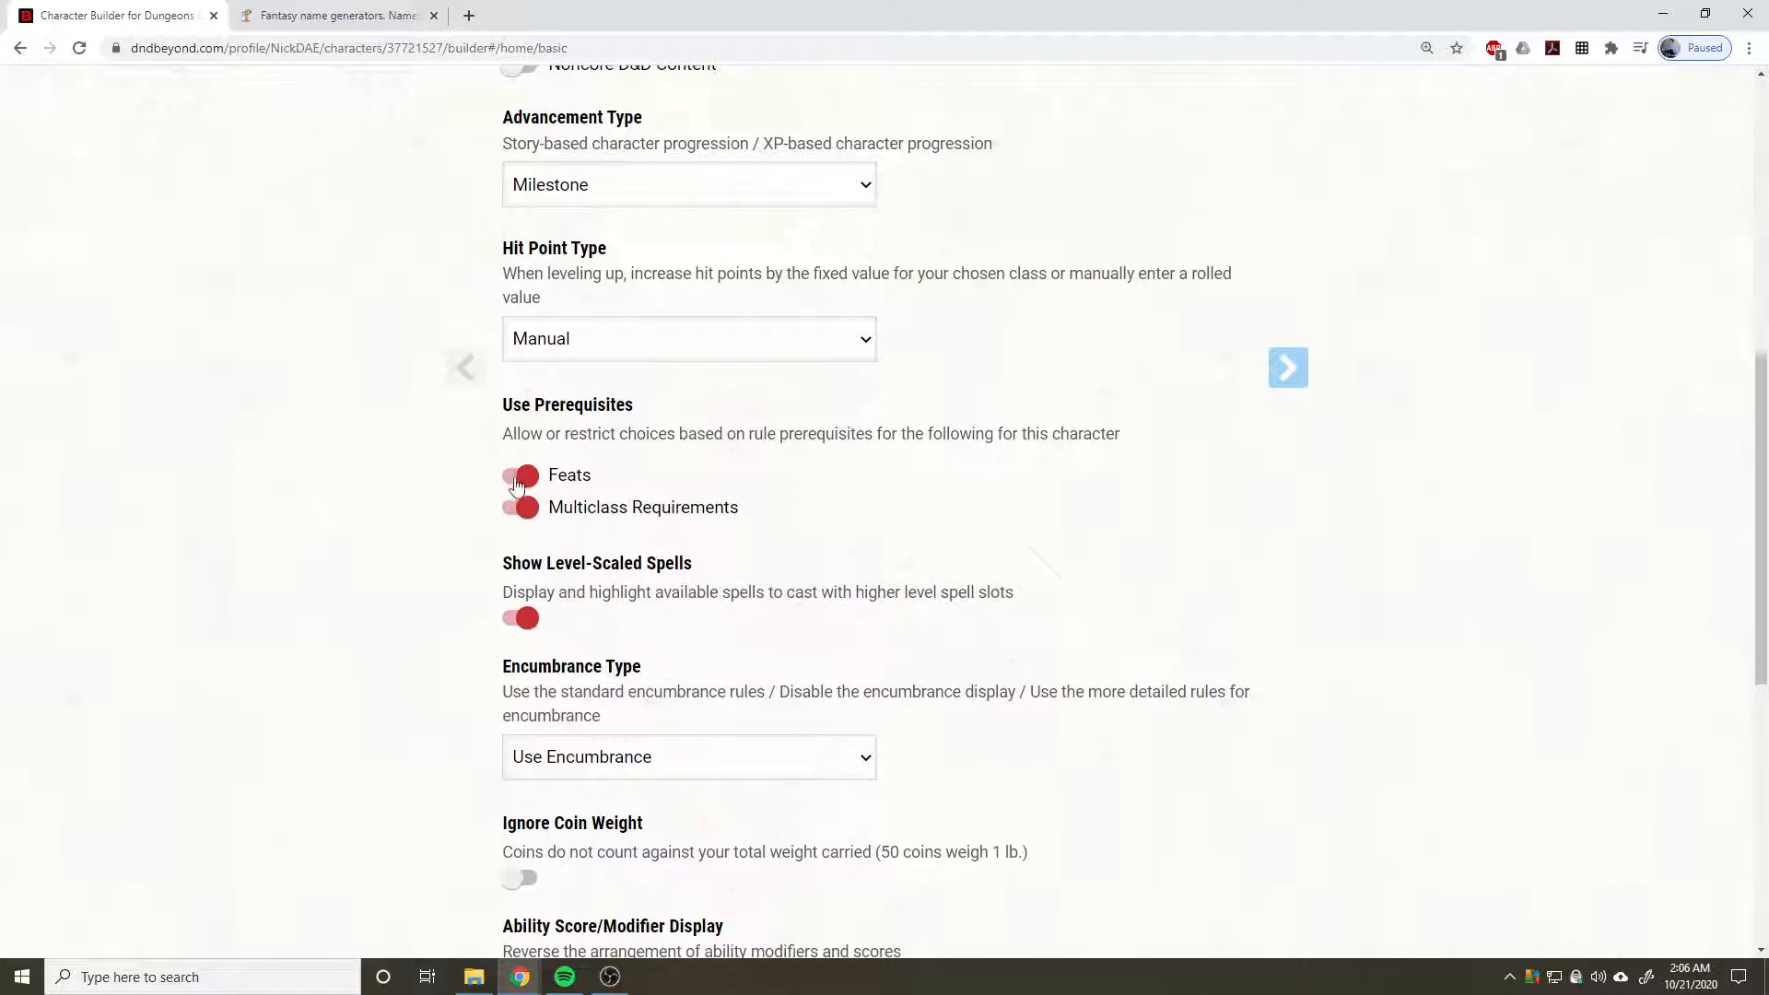
{"action": "scroll", "coordinate": [498, 470], "scroll_direction": "down", "scroll_amount": 2}
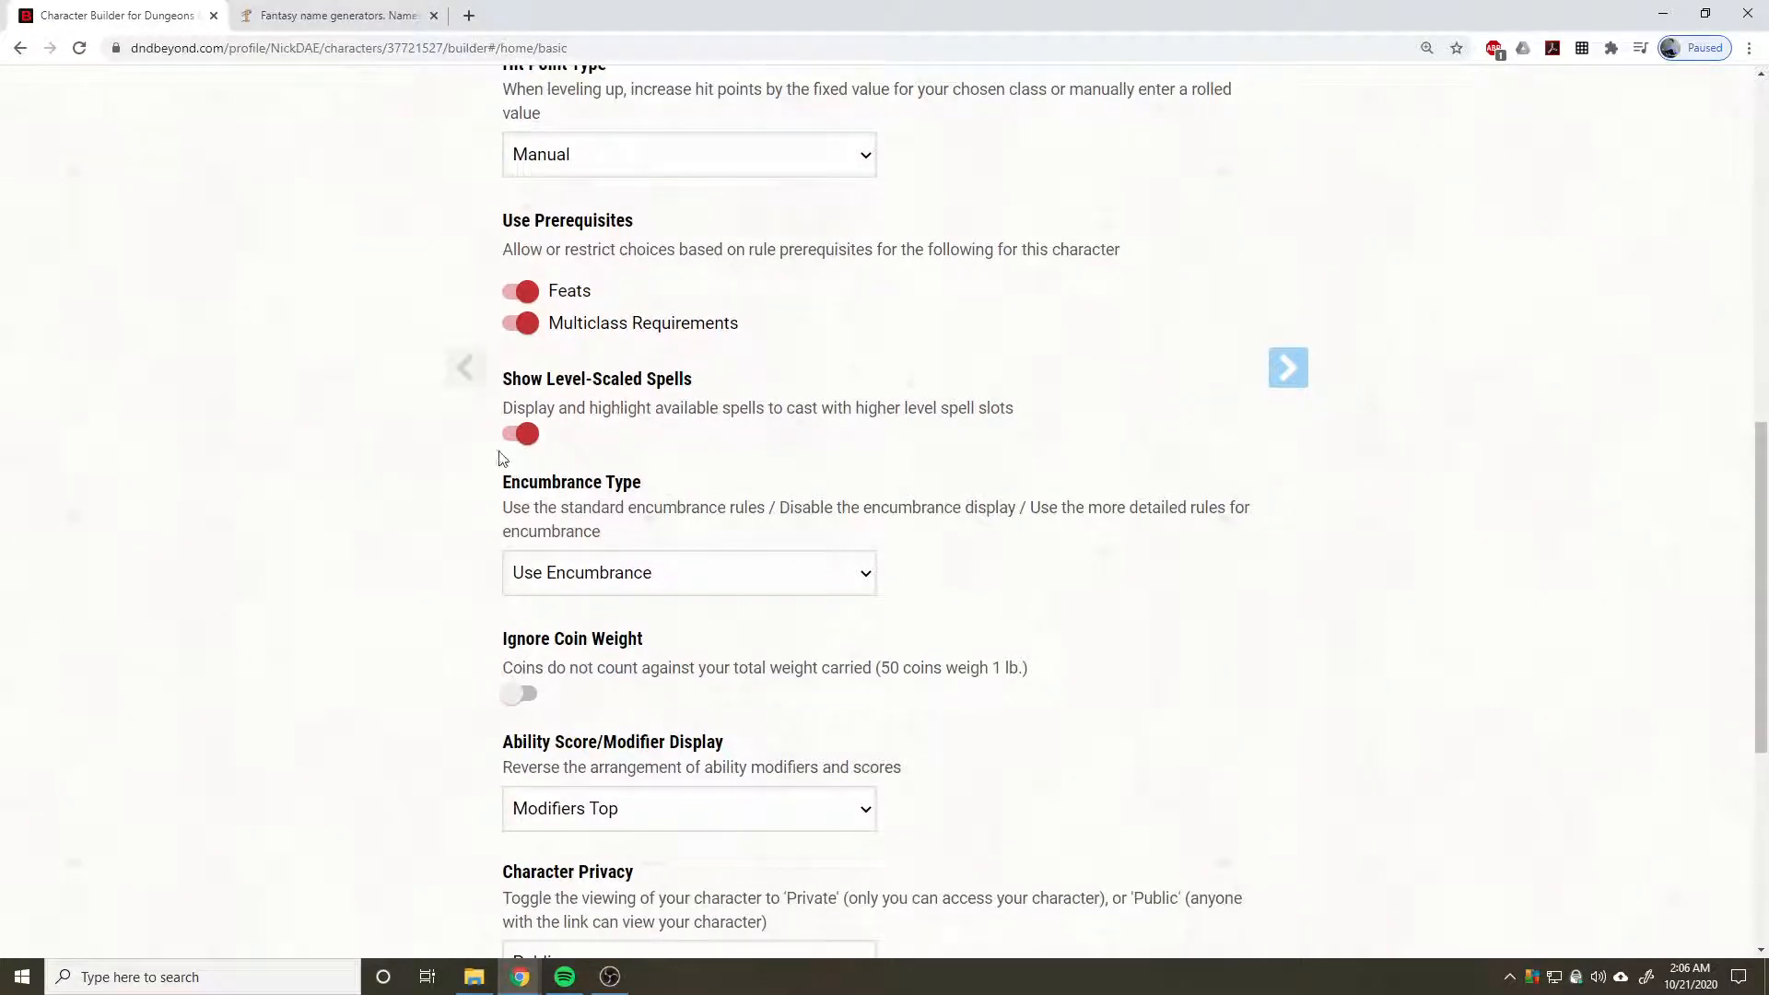
{"action": "scroll", "coordinate": [446, 468], "scroll_direction": "down", "scroll_amount": 2}
{"action": "left_click", "coordinate": [553, 408]}
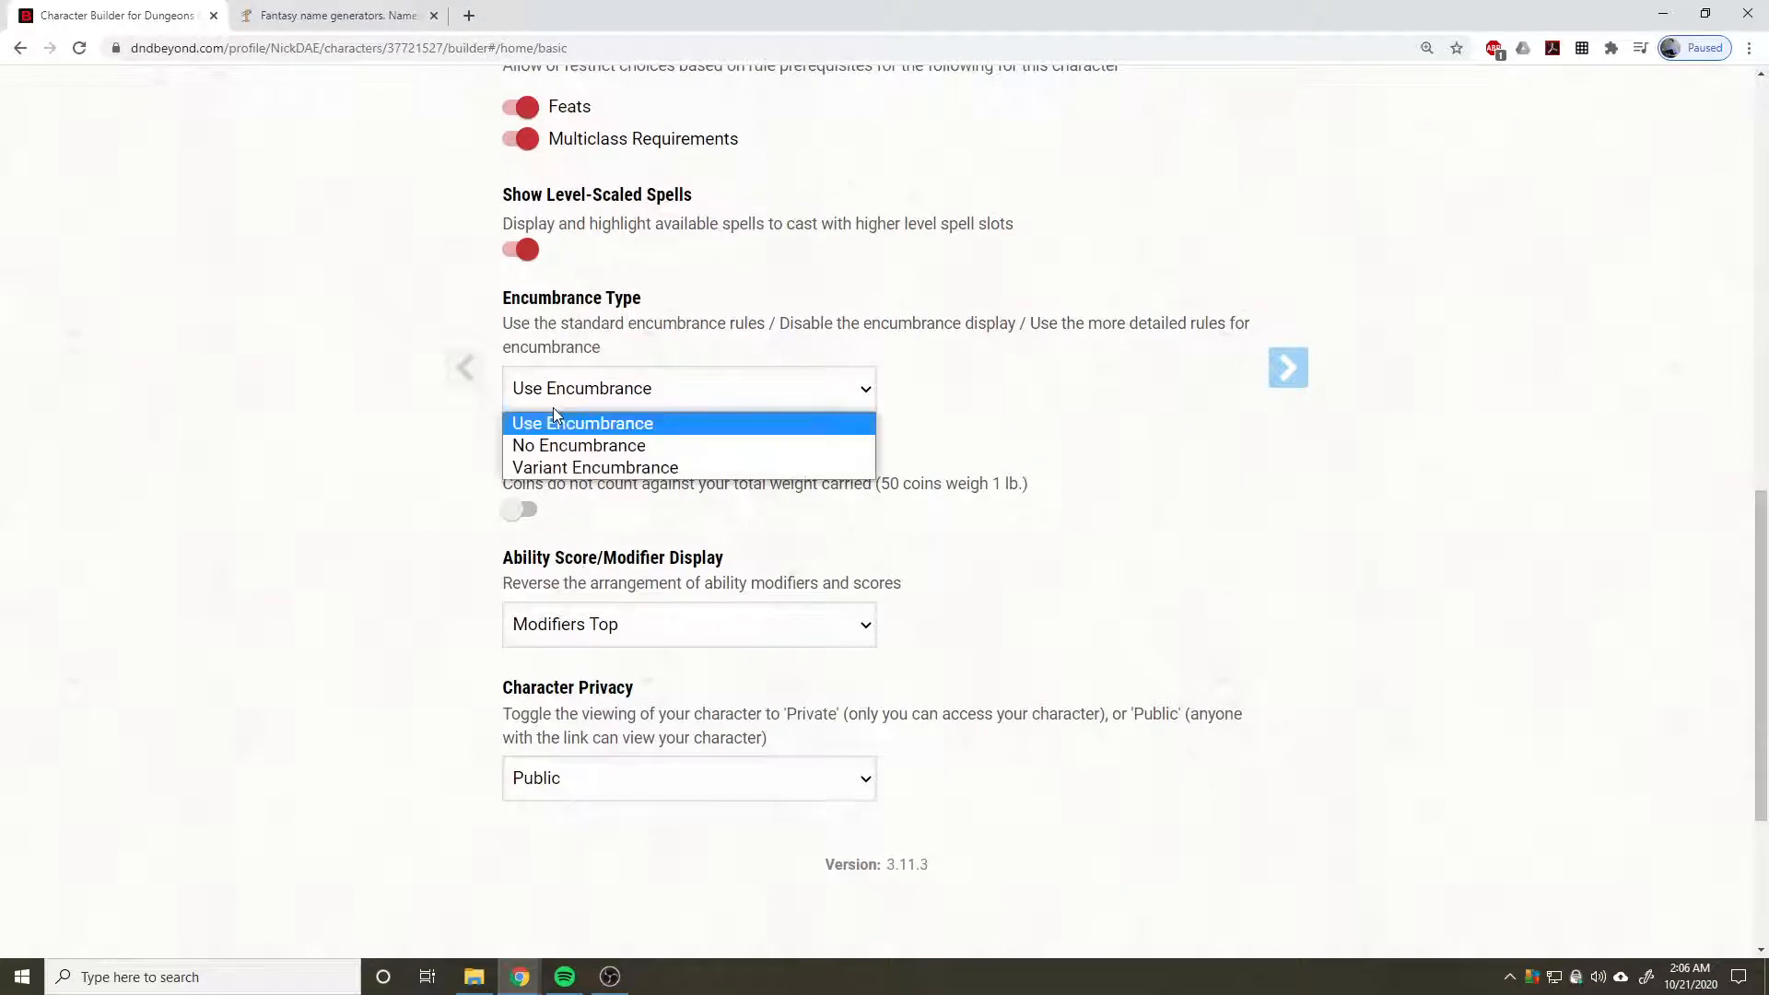
{"action": "left_click", "coordinate": [545, 446]}
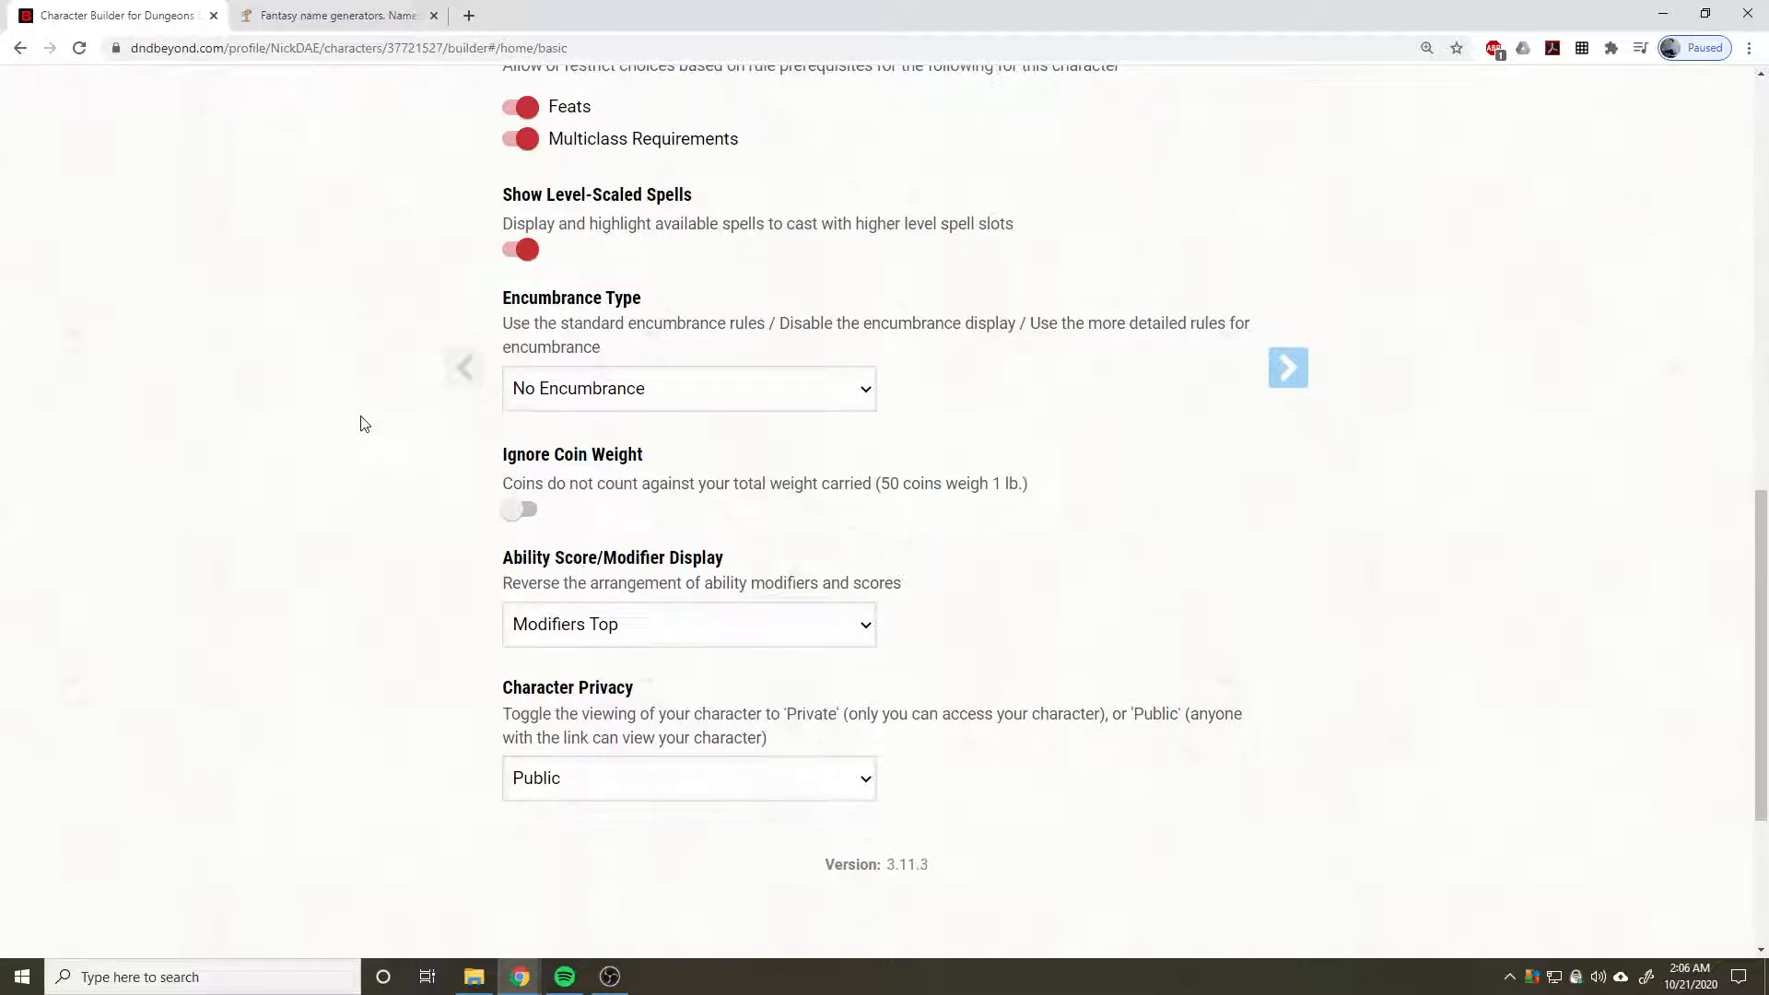
Set the Character Privacy to Private and continue to the race selection.
{"action": "scroll", "coordinate": [365, 424], "scroll_direction": "down", "scroll_amount": 2}
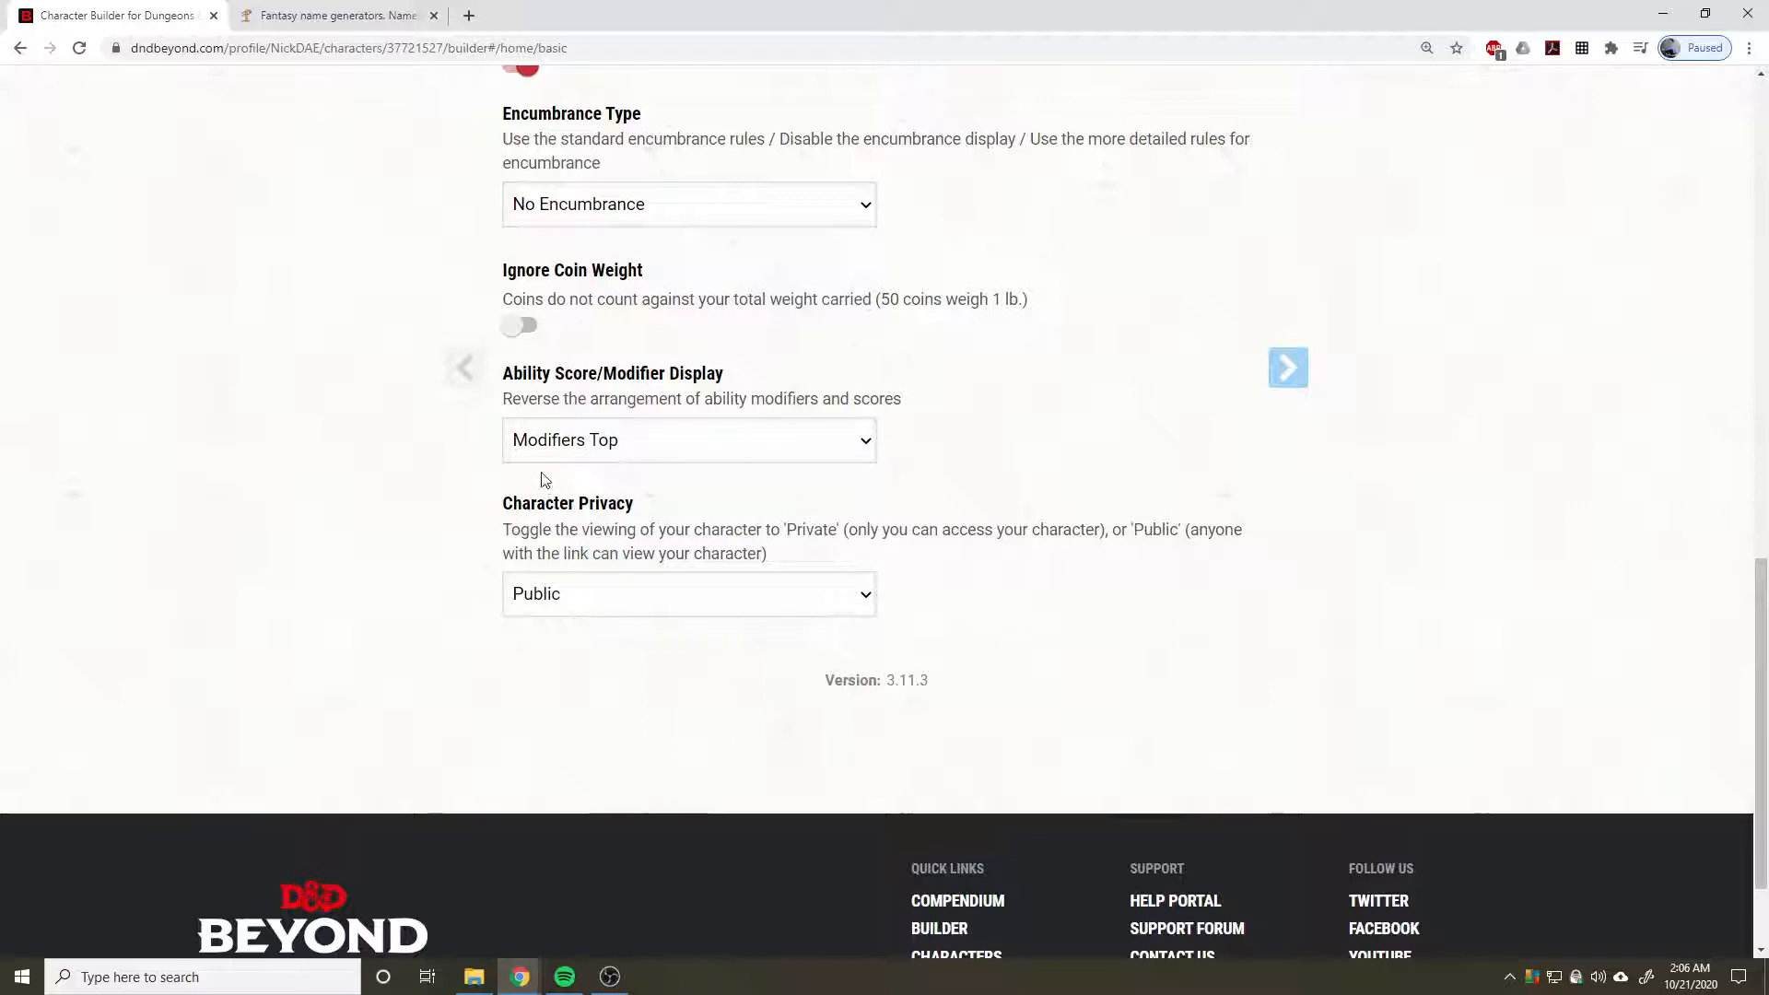
{"action": "left_click", "coordinate": [590, 584]}
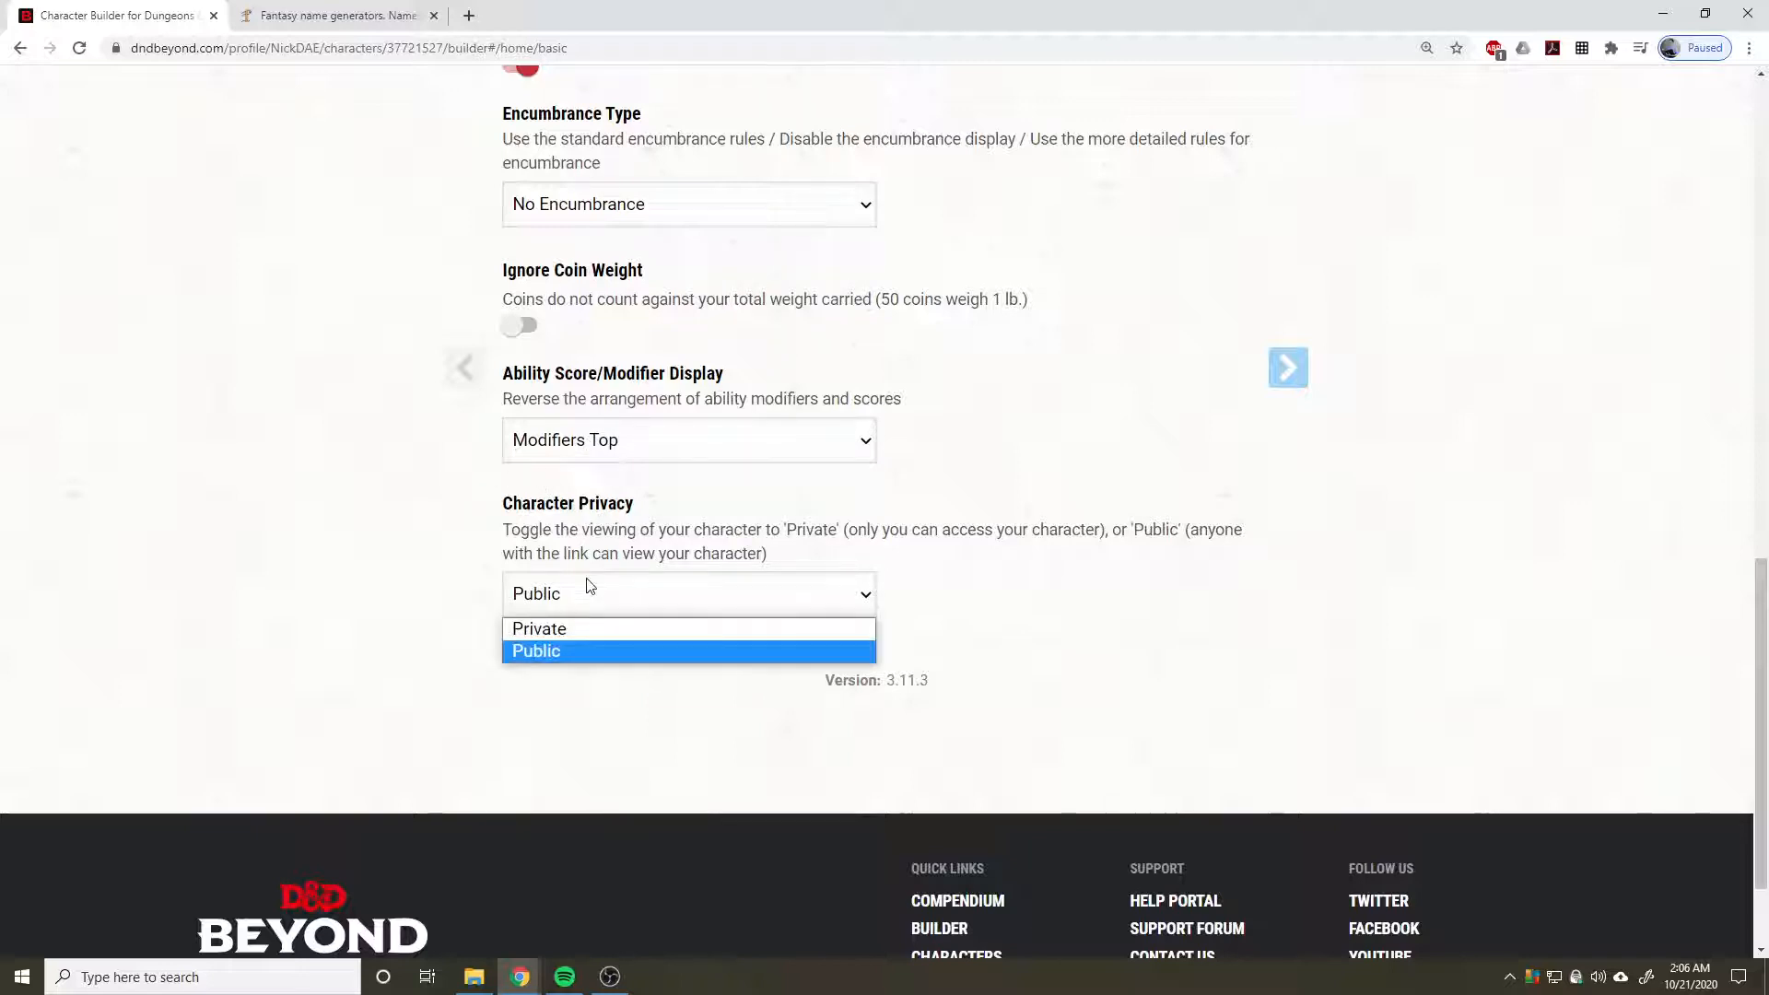
{"action": "left_click", "coordinate": [562, 630]}
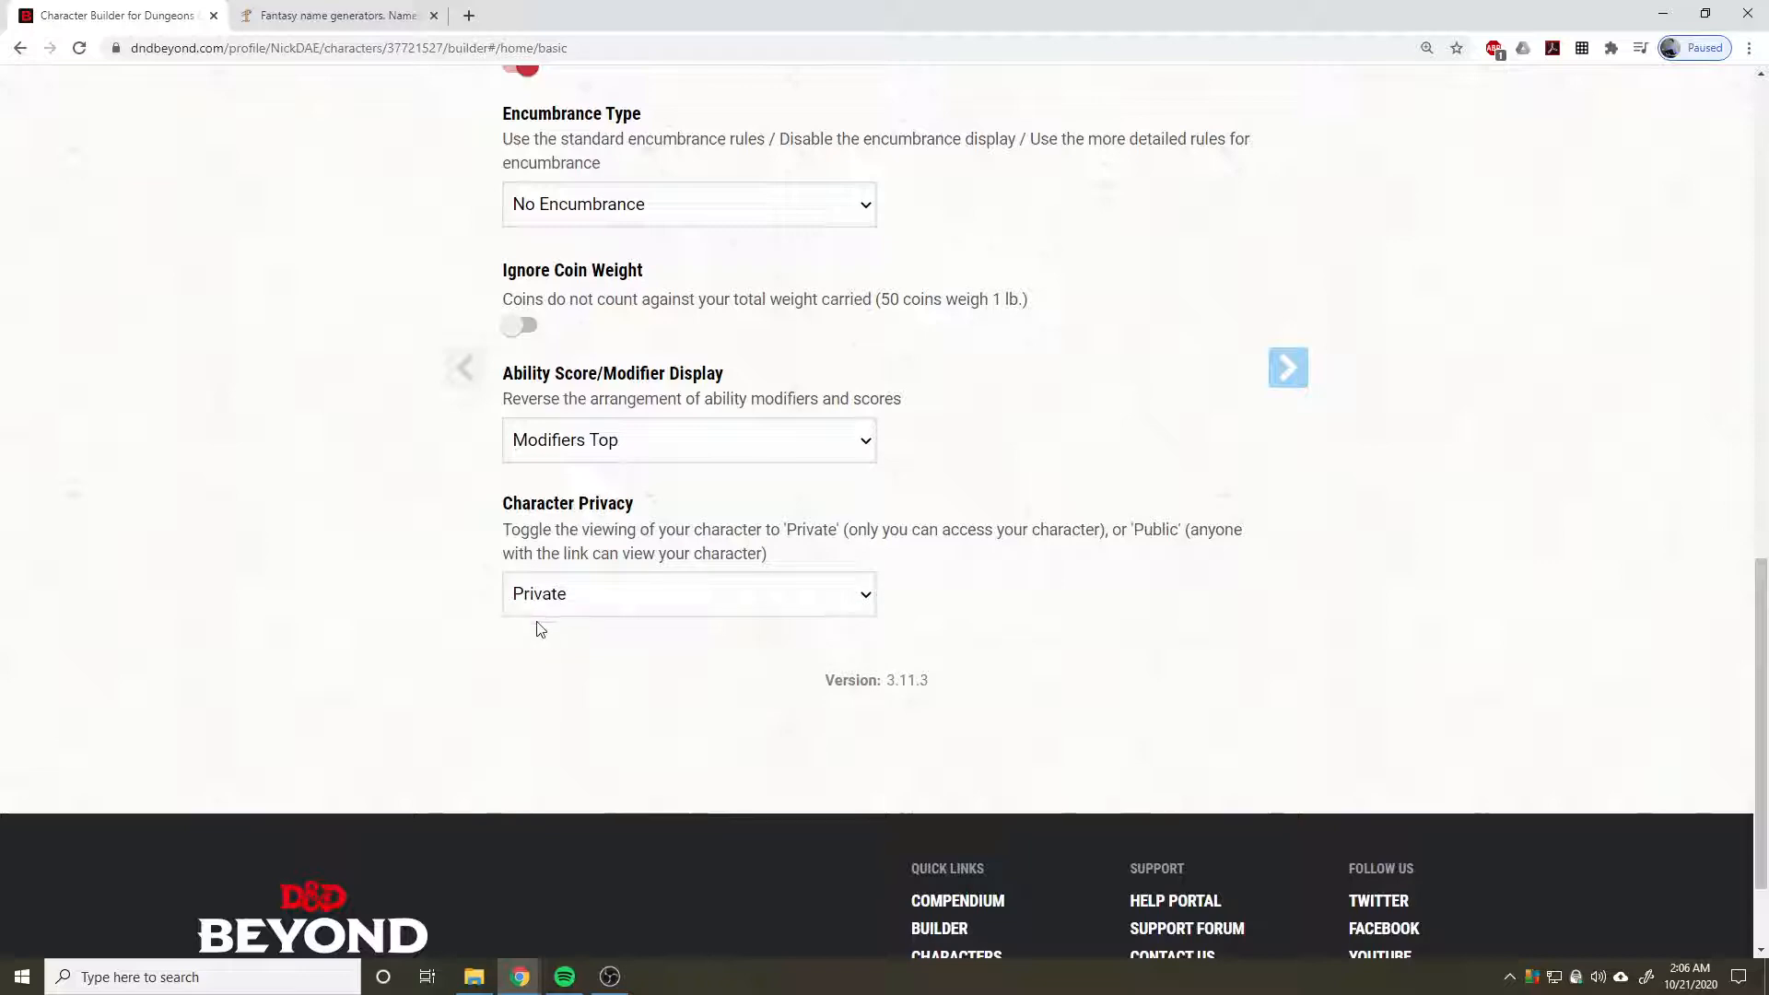
{"action": "scroll", "coordinate": [1279, 610], "scroll_direction": "up", "scroll_amount": 8}
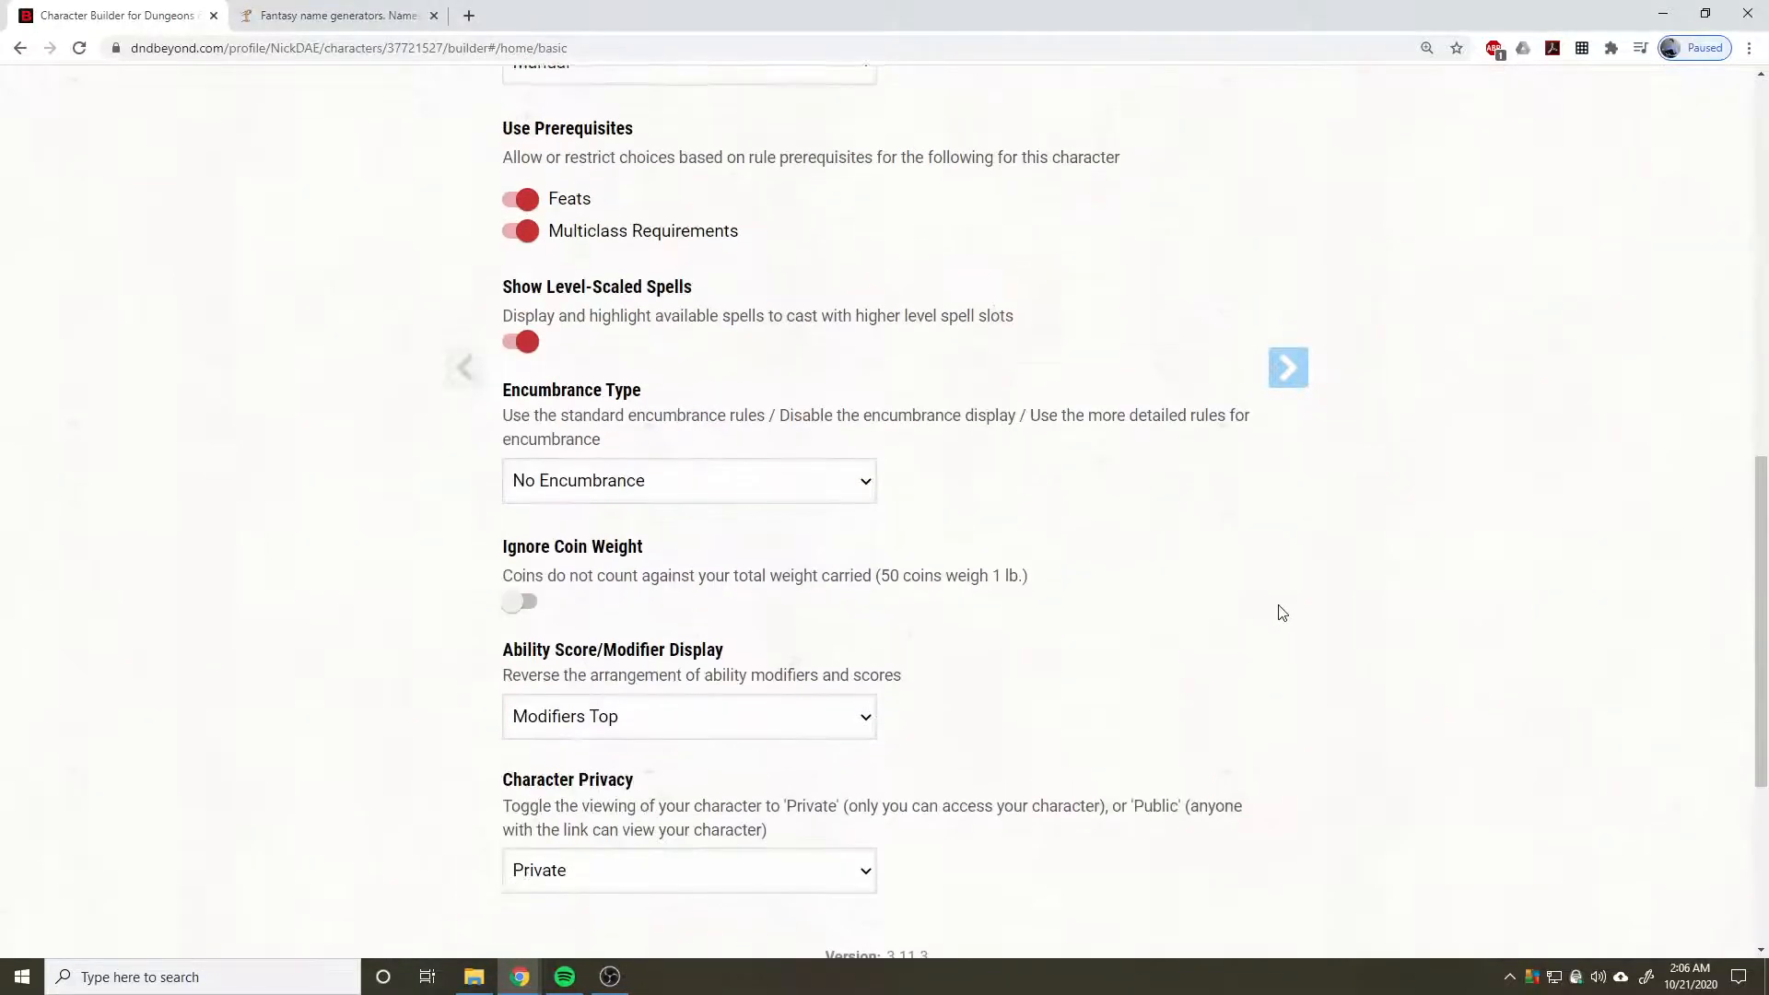
{"action": "scroll", "coordinate": [1279, 612], "scroll_direction": "up", "scroll_amount": 6}
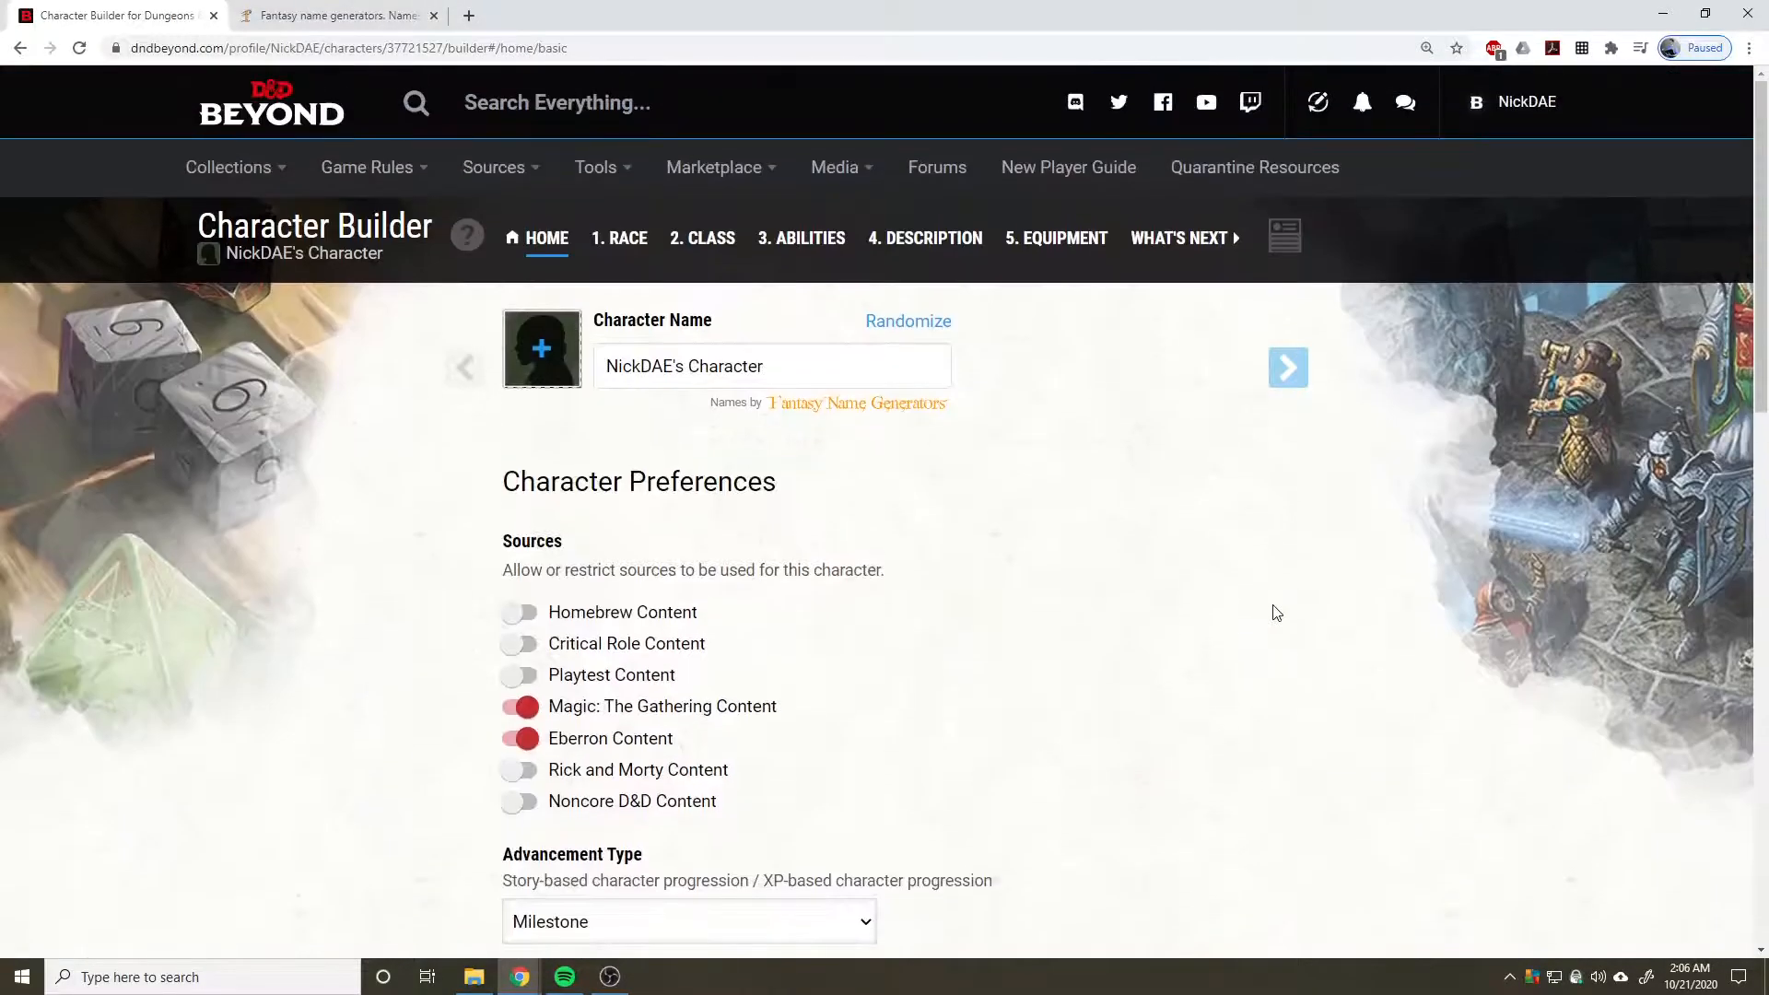
{"action": "left_click", "coordinate": [1291, 379]}
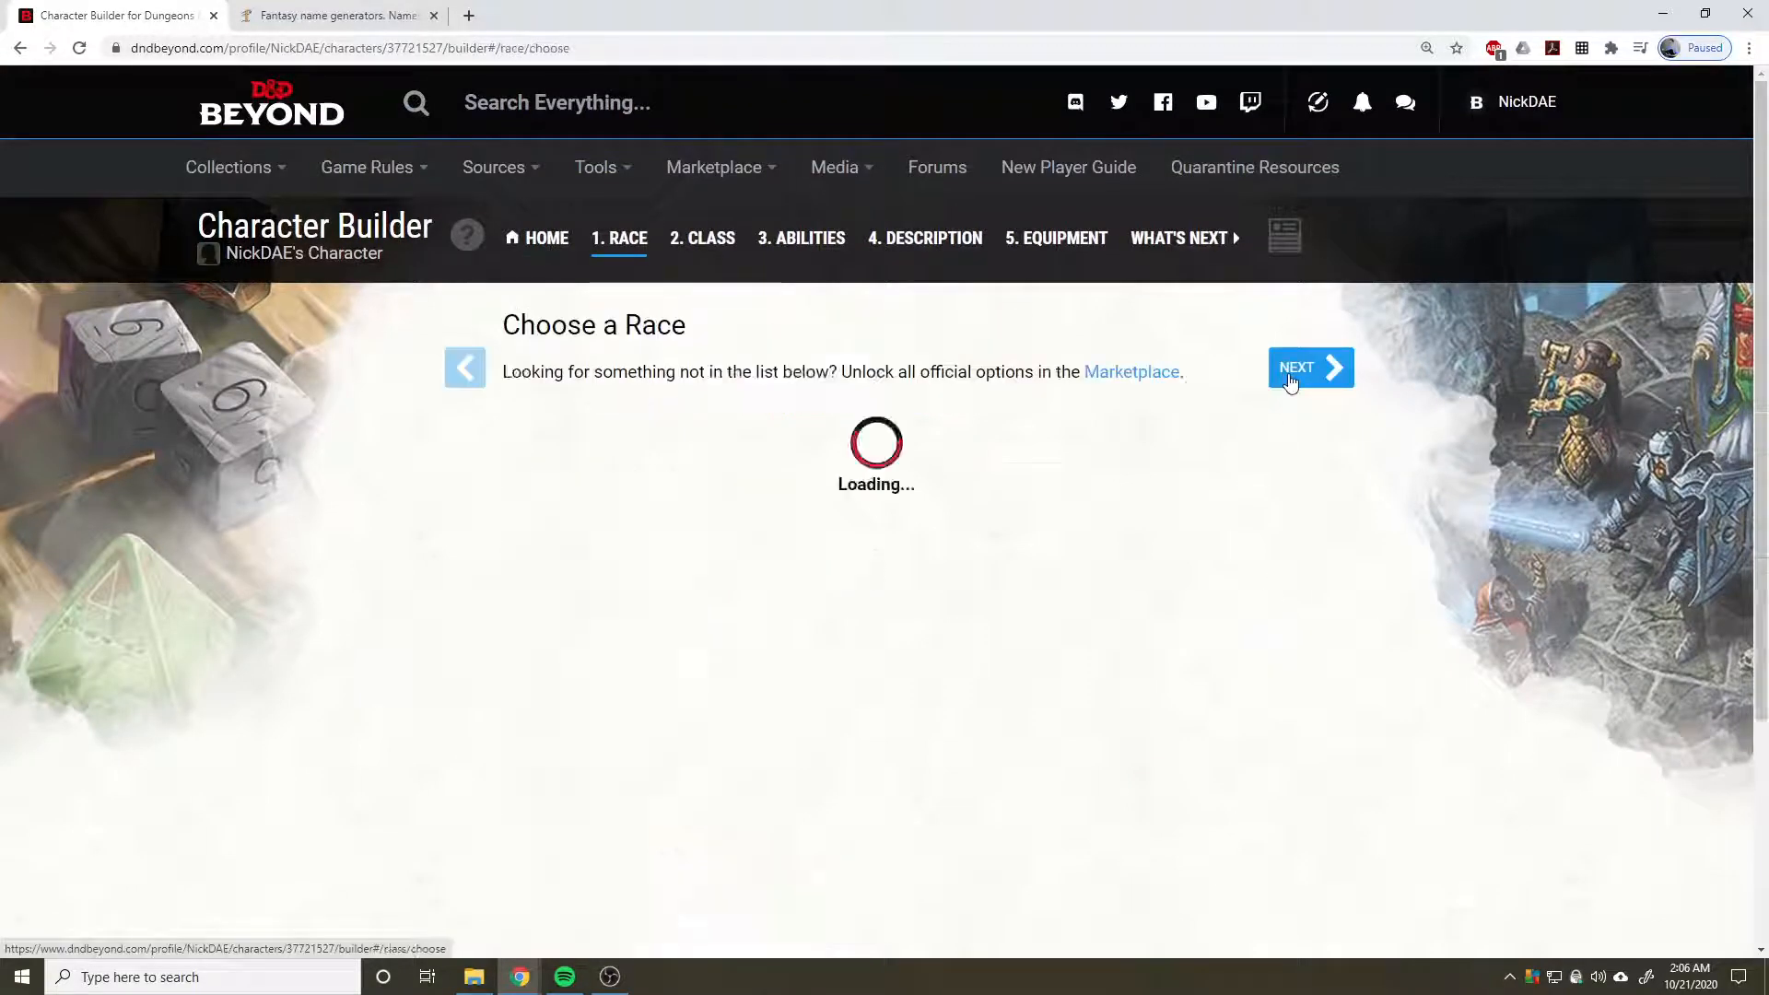
Review the Goliath's racial traits, from Natural Athlete to Mountain Born, and close its details without choosing it.
{"action": "scroll", "coordinate": [360, 569], "scroll_direction": "down", "scroll_amount": 2}
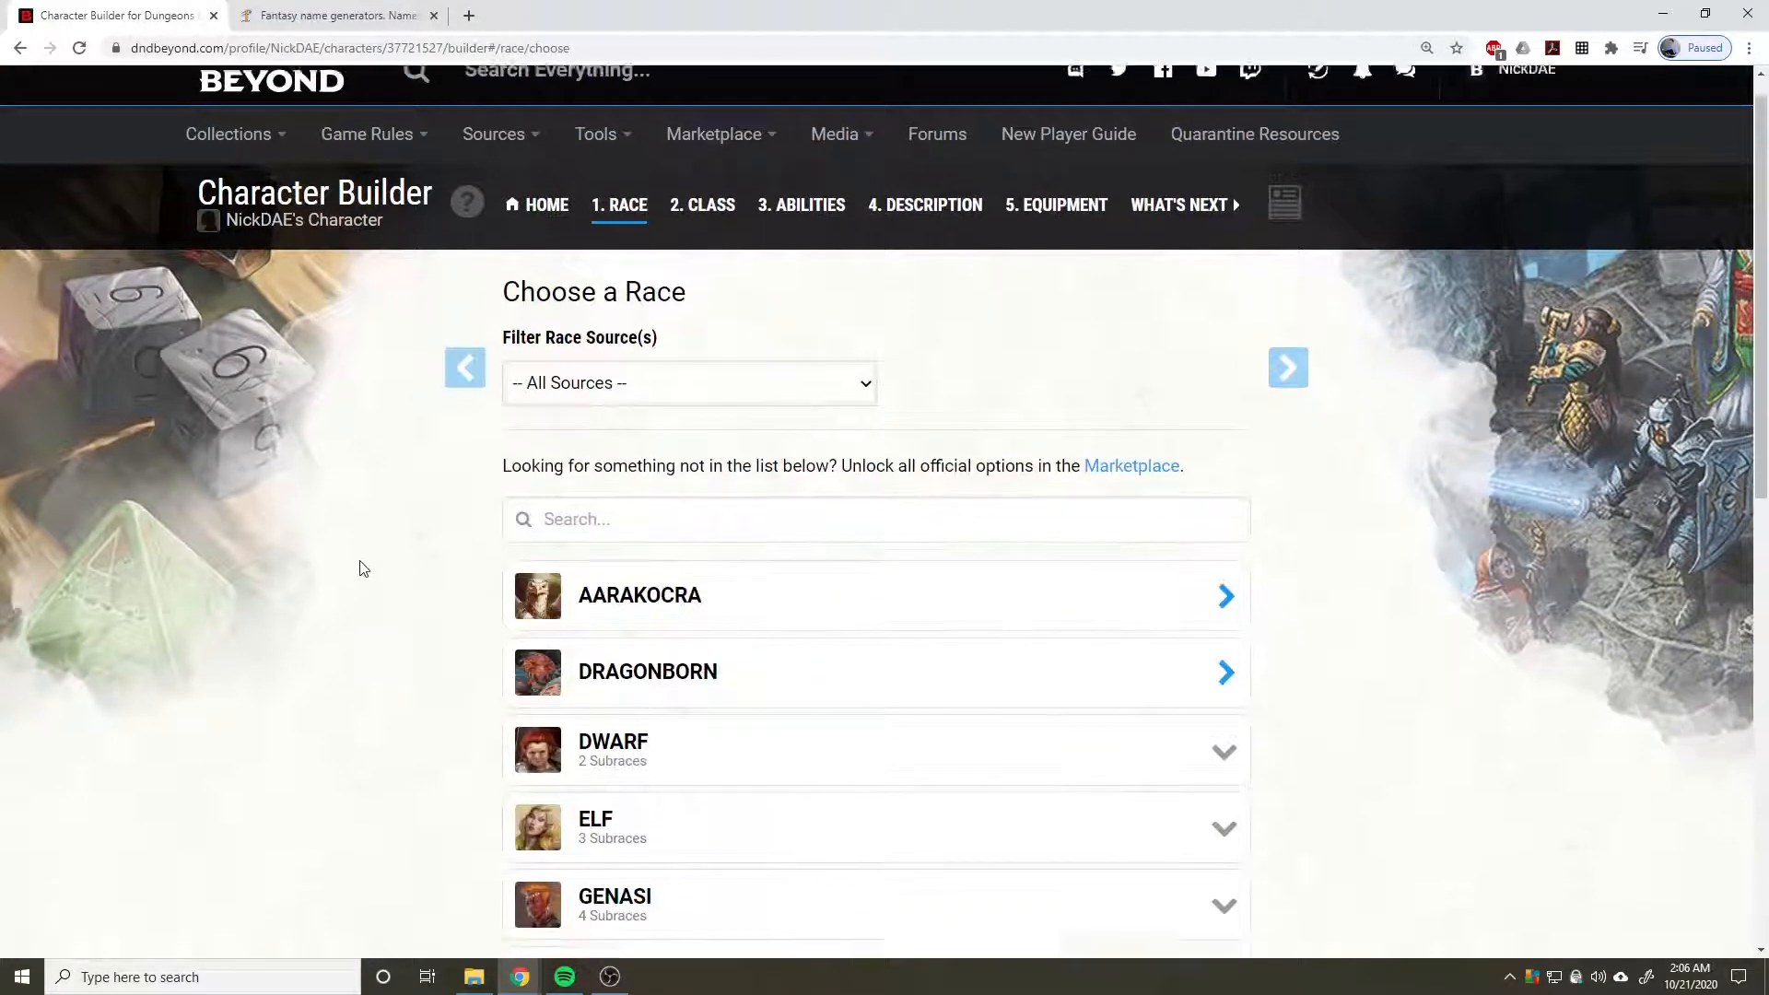
{"action": "scroll", "coordinate": [360, 569], "scroll_direction": "down", "scroll_amount": 5}
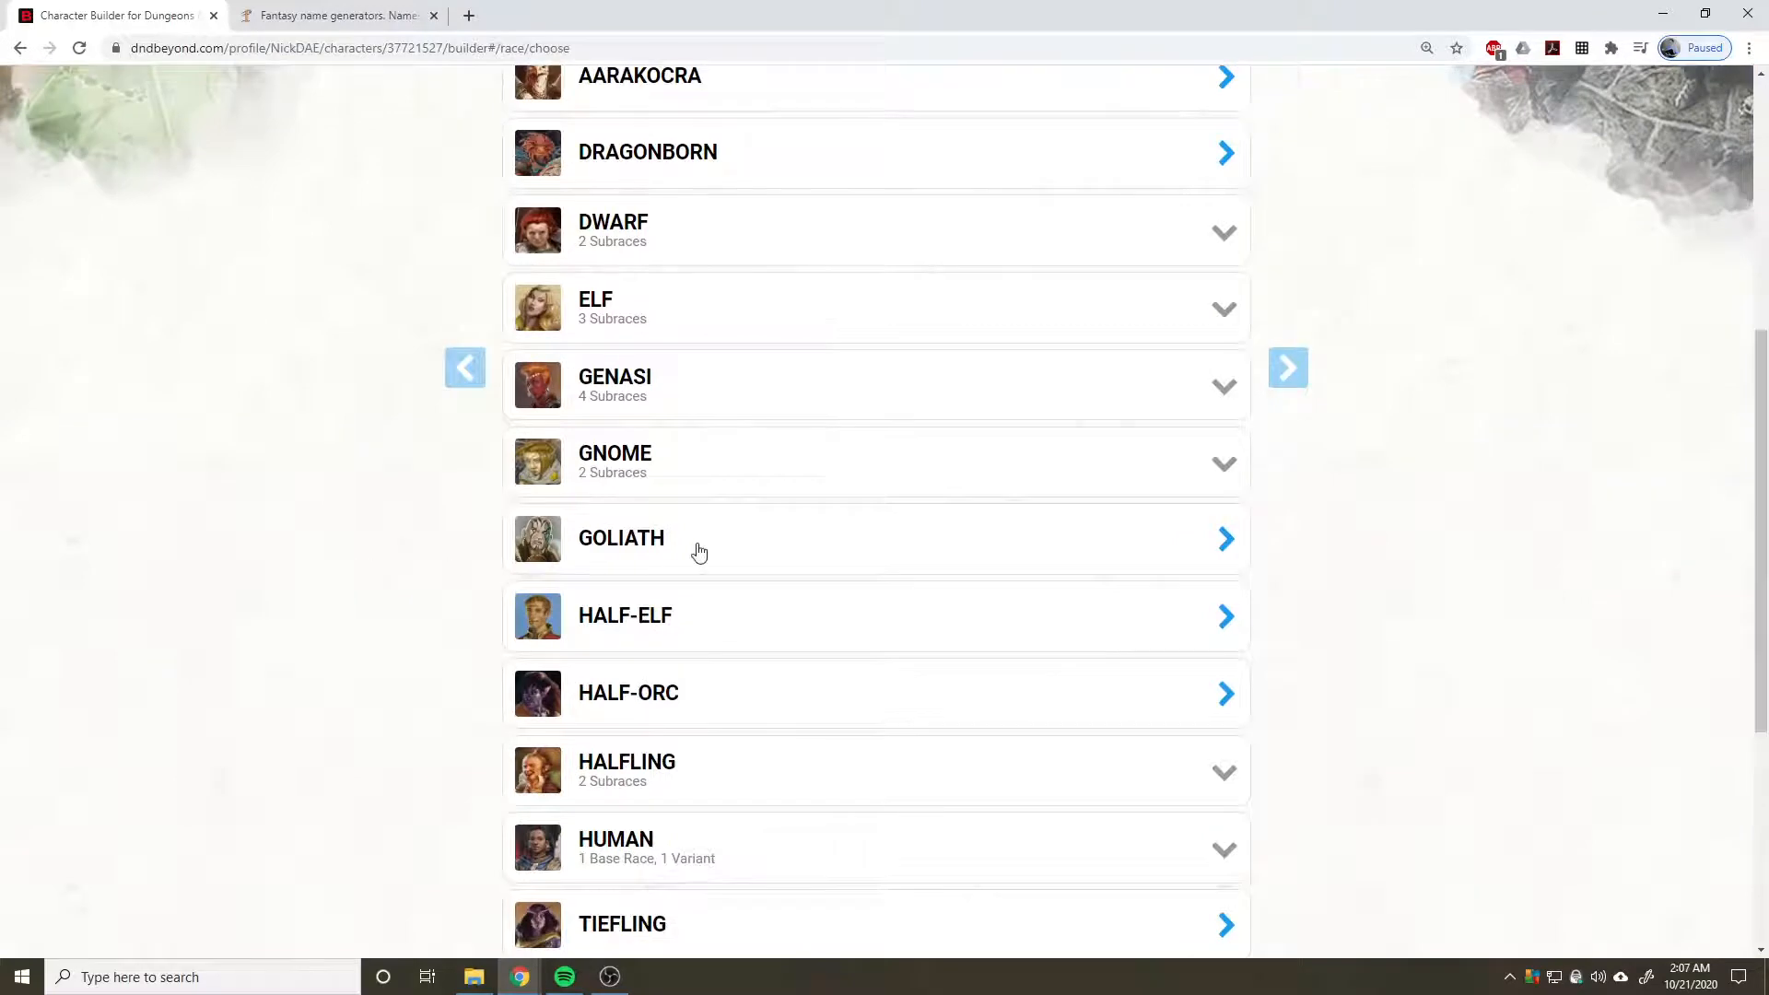
{"action": "left_click", "coordinate": [699, 551]}
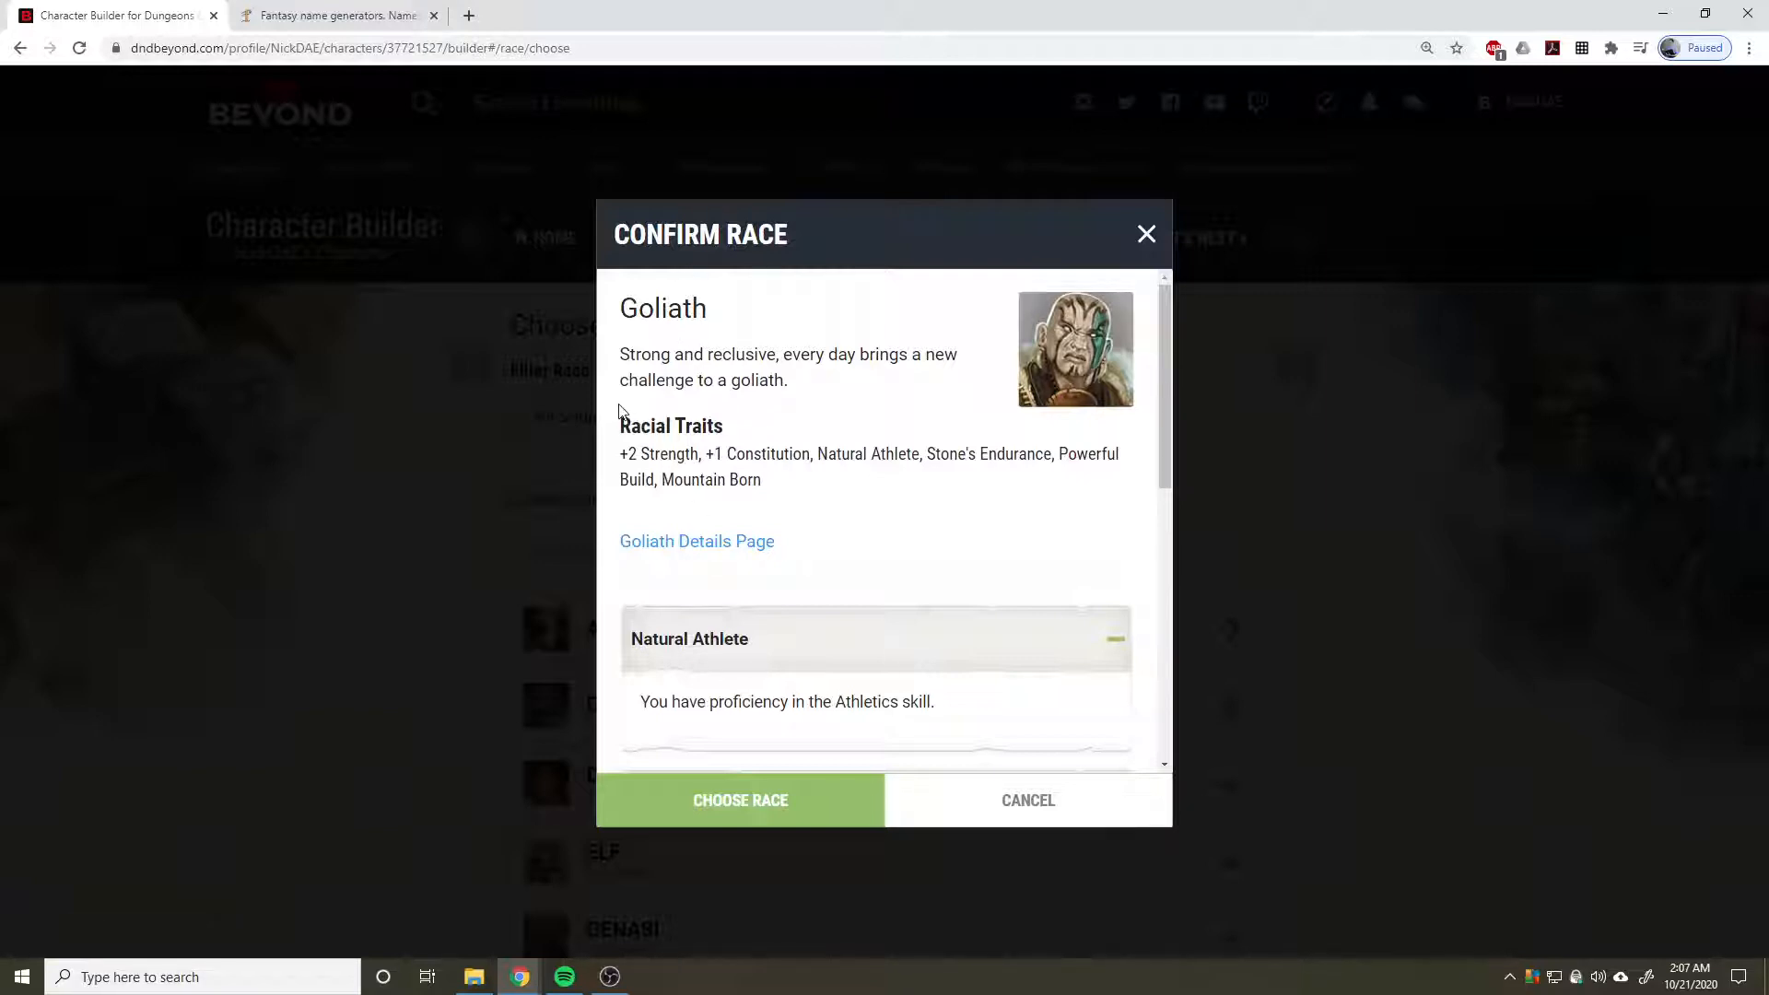
{"action": "scroll", "coordinate": [861, 593], "scroll_direction": "down", "scroll_amount": 3}
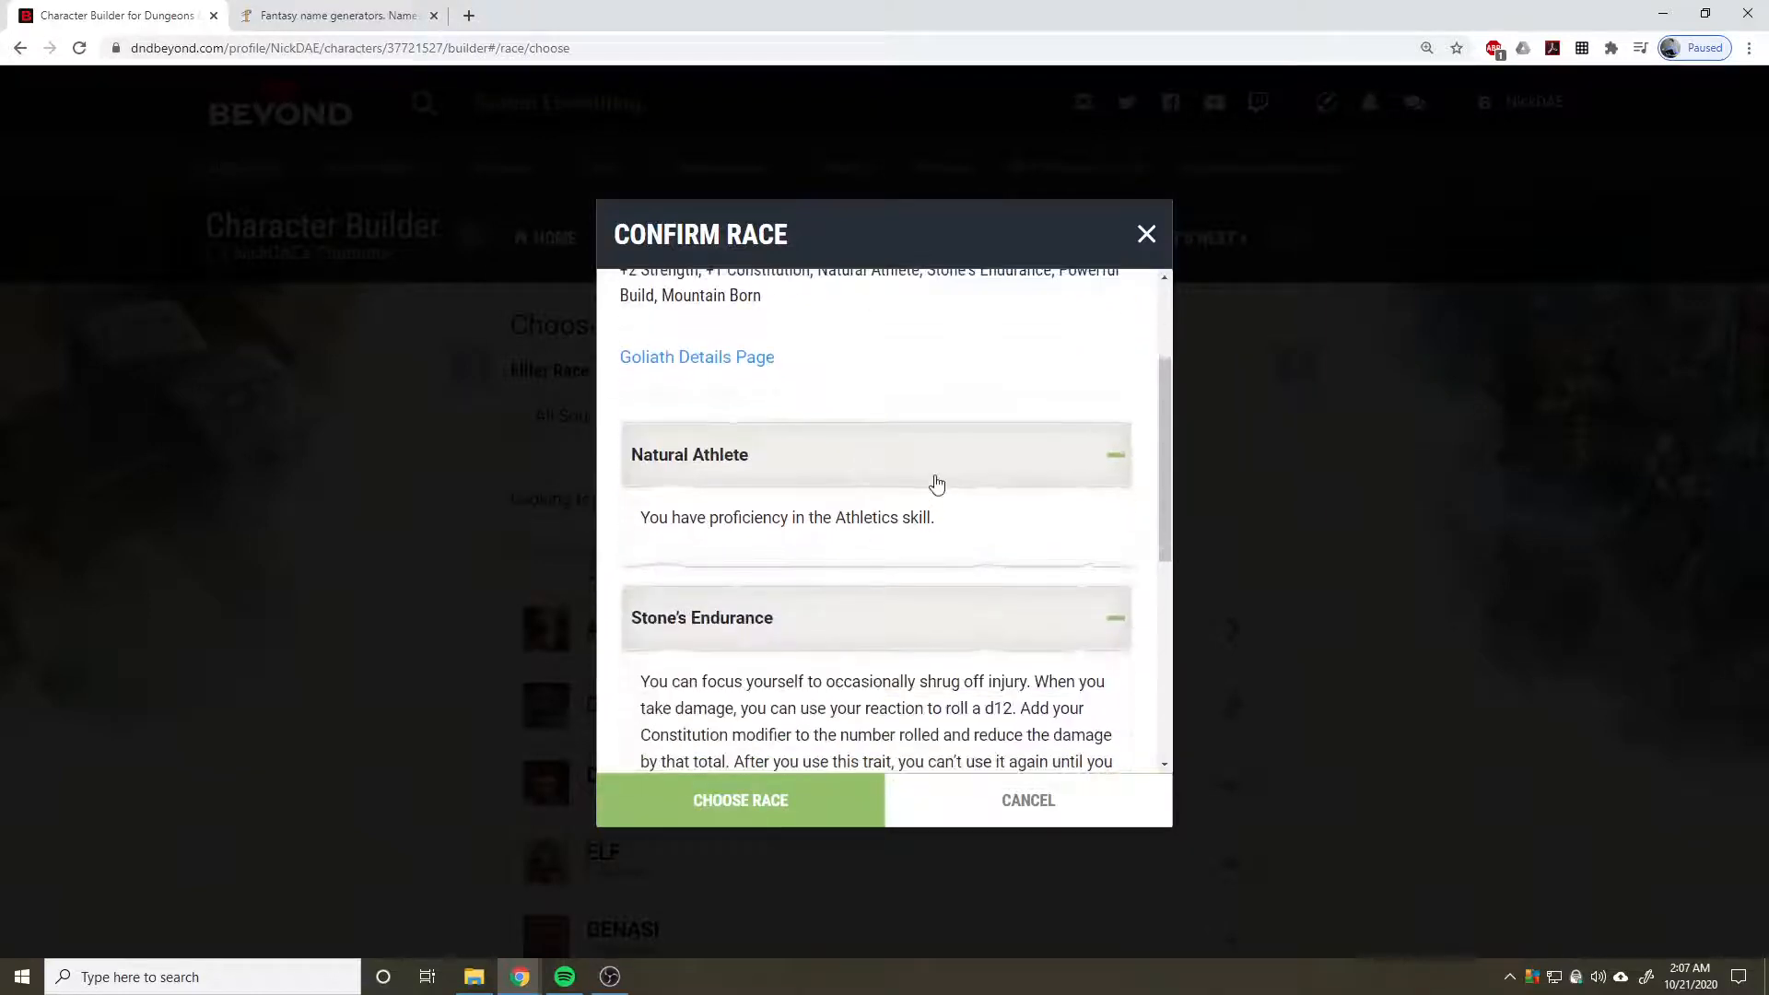
{"action": "scroll", "coordinate": [928, 490], "scroll_direction": "up", "scroll_amount": 3}
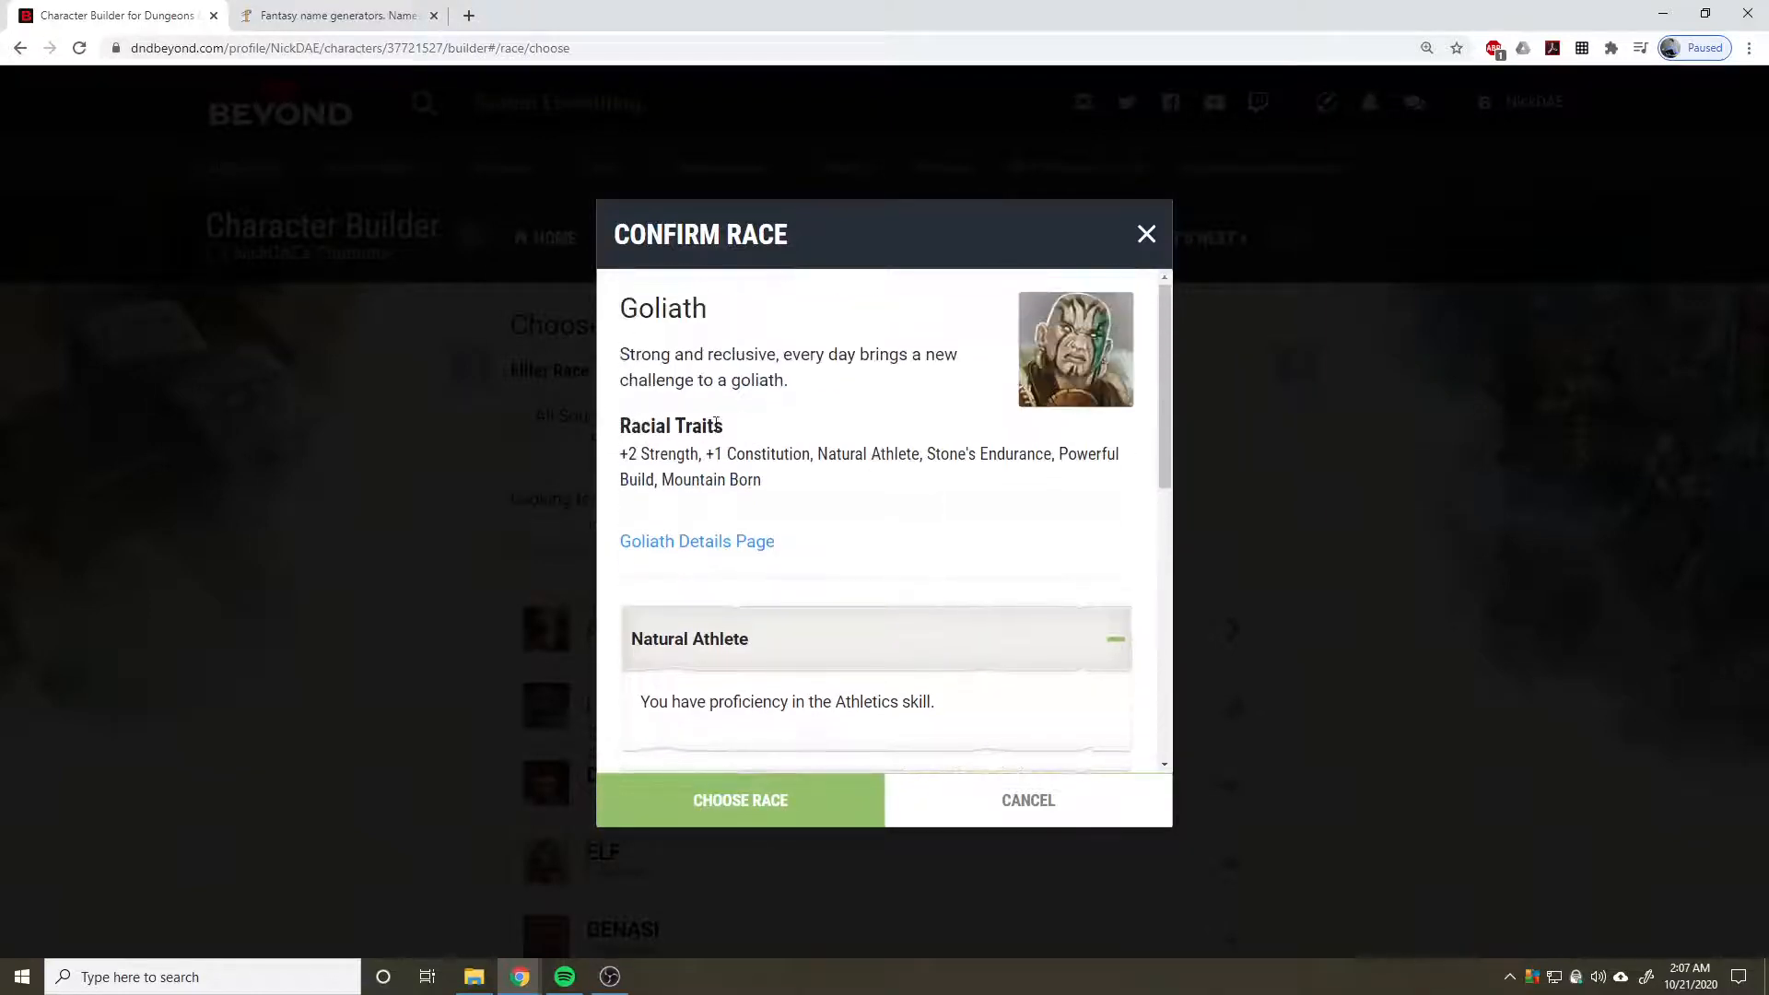
{"action": "scroll", "coordinate": [700, 466], "scroll_direction": "down", "scroll_amount": 3}
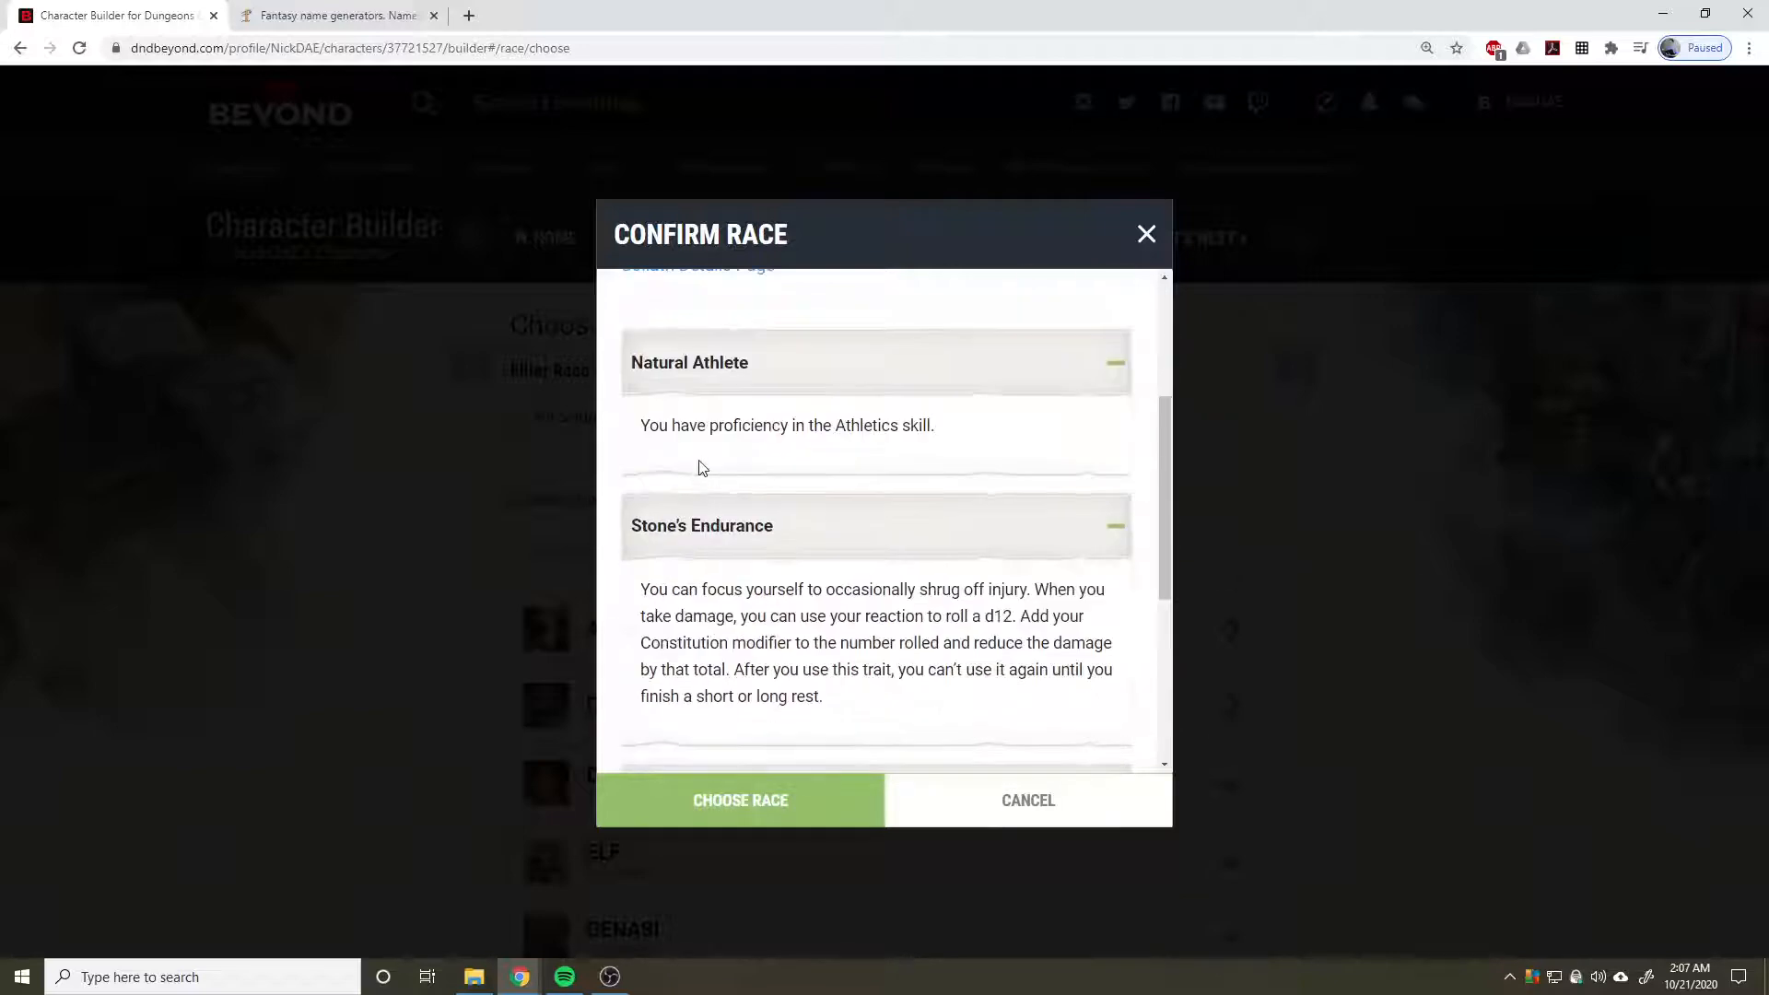
{"action": "scroll", "coordinate": [707, 394], "scroll_direction": "down", "scroll_amount": 4}
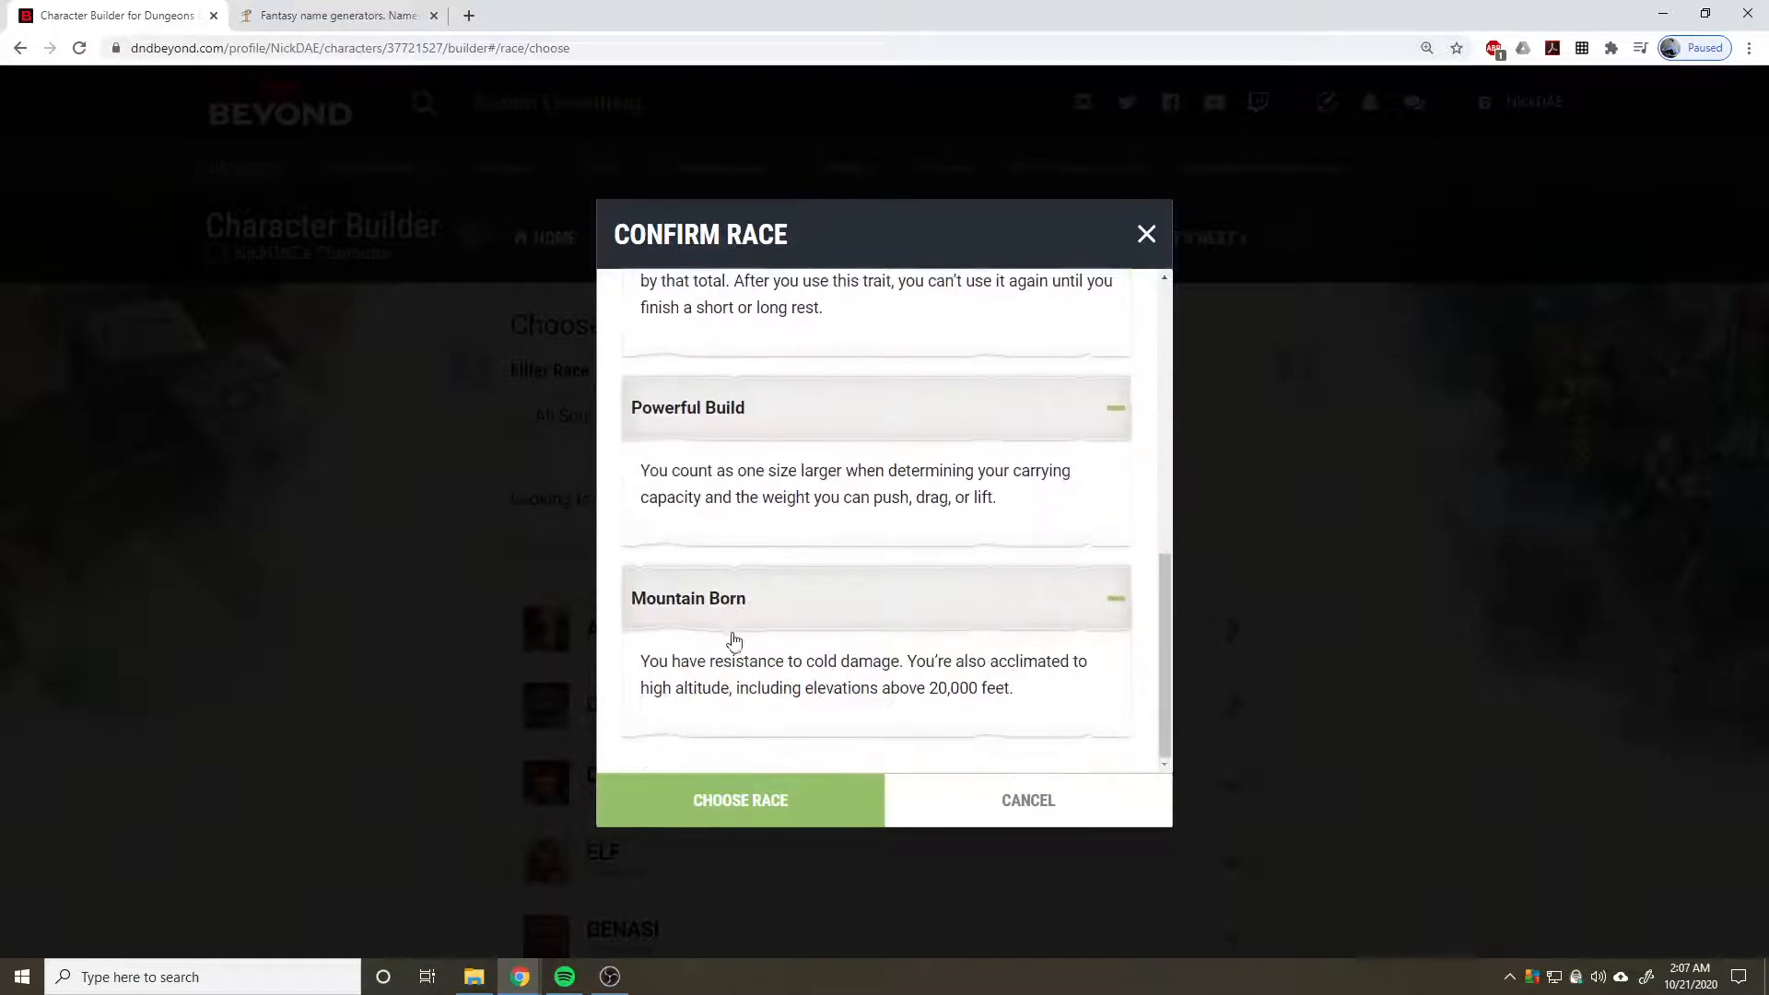
{"action": "left_click", "coordinate": [1146, 236]}
Choose Goliath as the character's race.
{"action": "scroll", "coordinate": [798, 513], "scroll_direction": "down", "scroll_amount": 9}
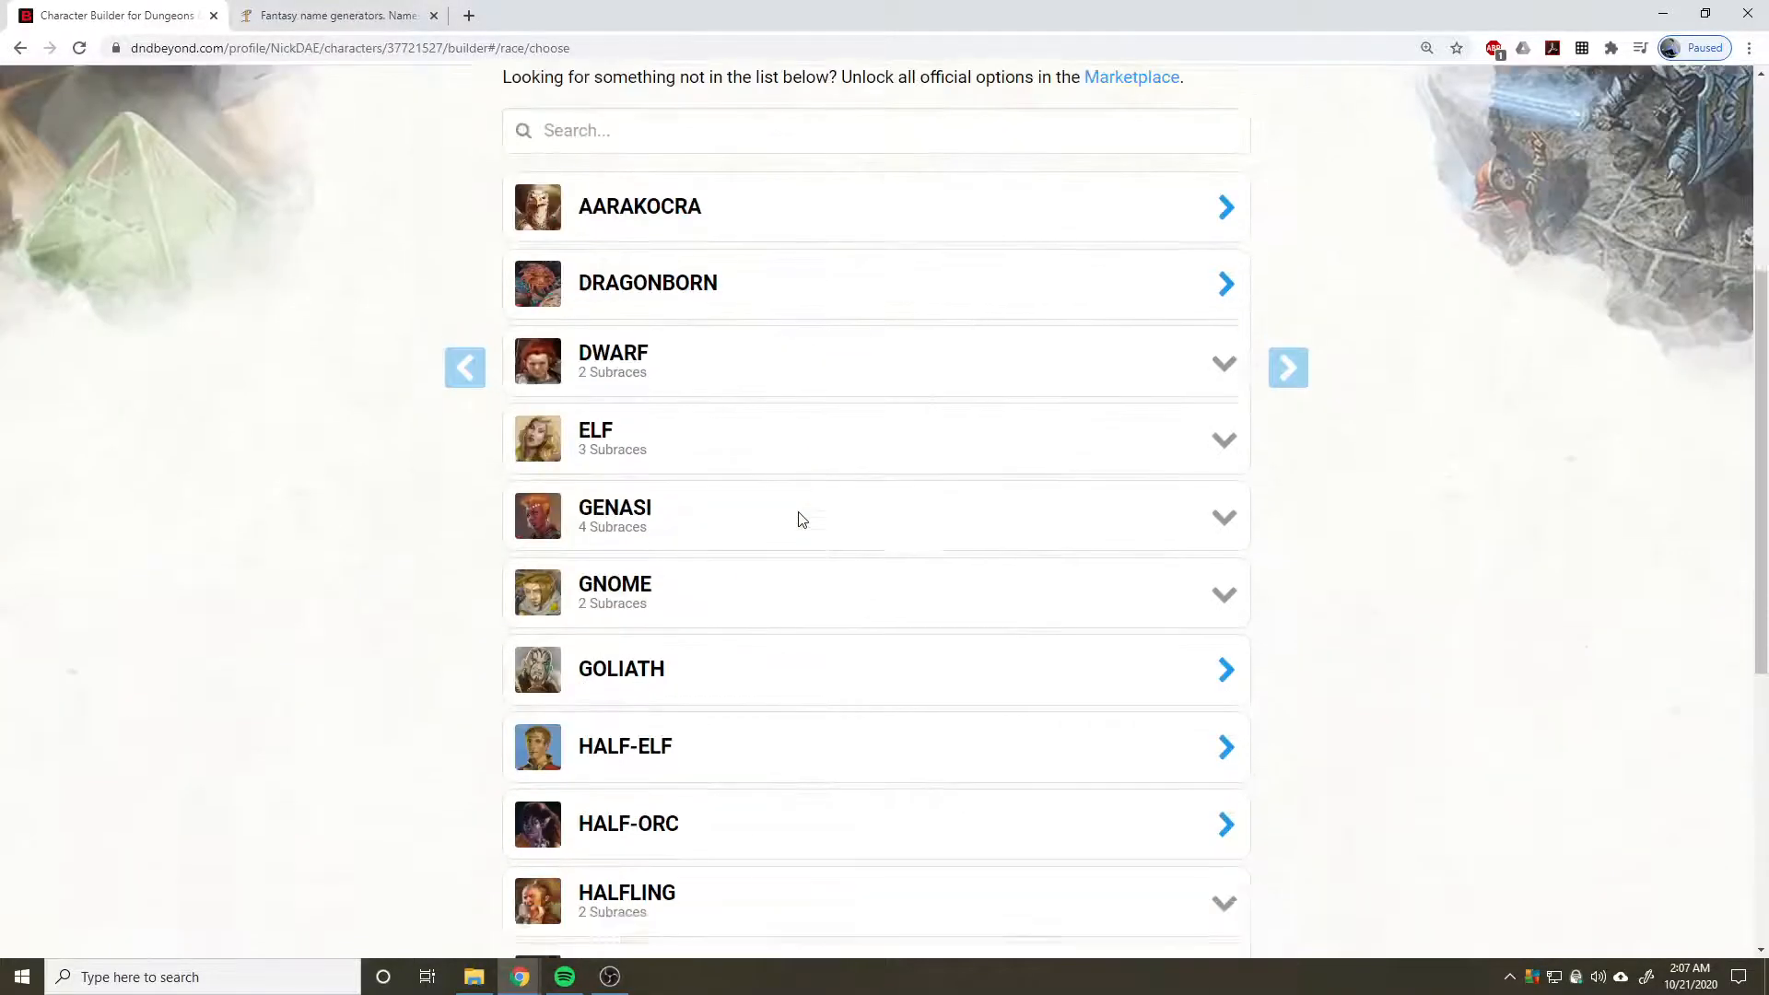
{"action": "scroll", "coordinate": [762, 506], "scroll_direction": "up", "scroll_amount": 3}
{"action": "left_click", "coordinate": [745, 561]}
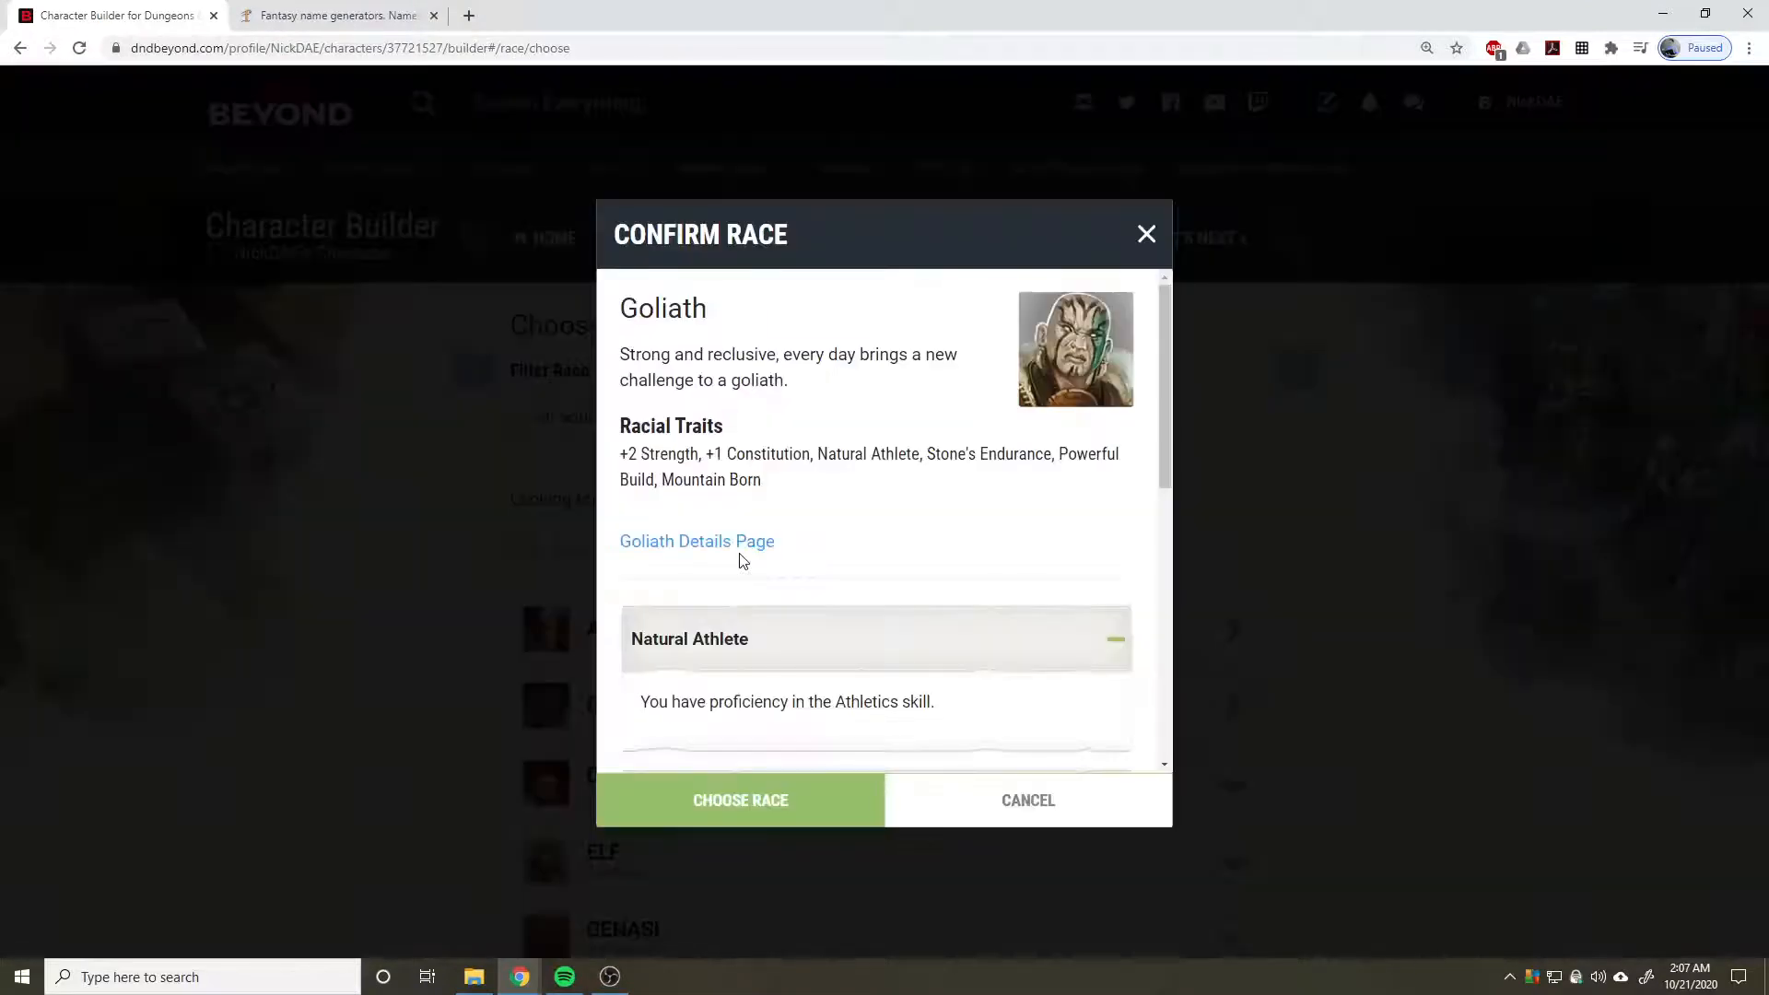
{"action": "left_click", "coordinate": [700, 798]}
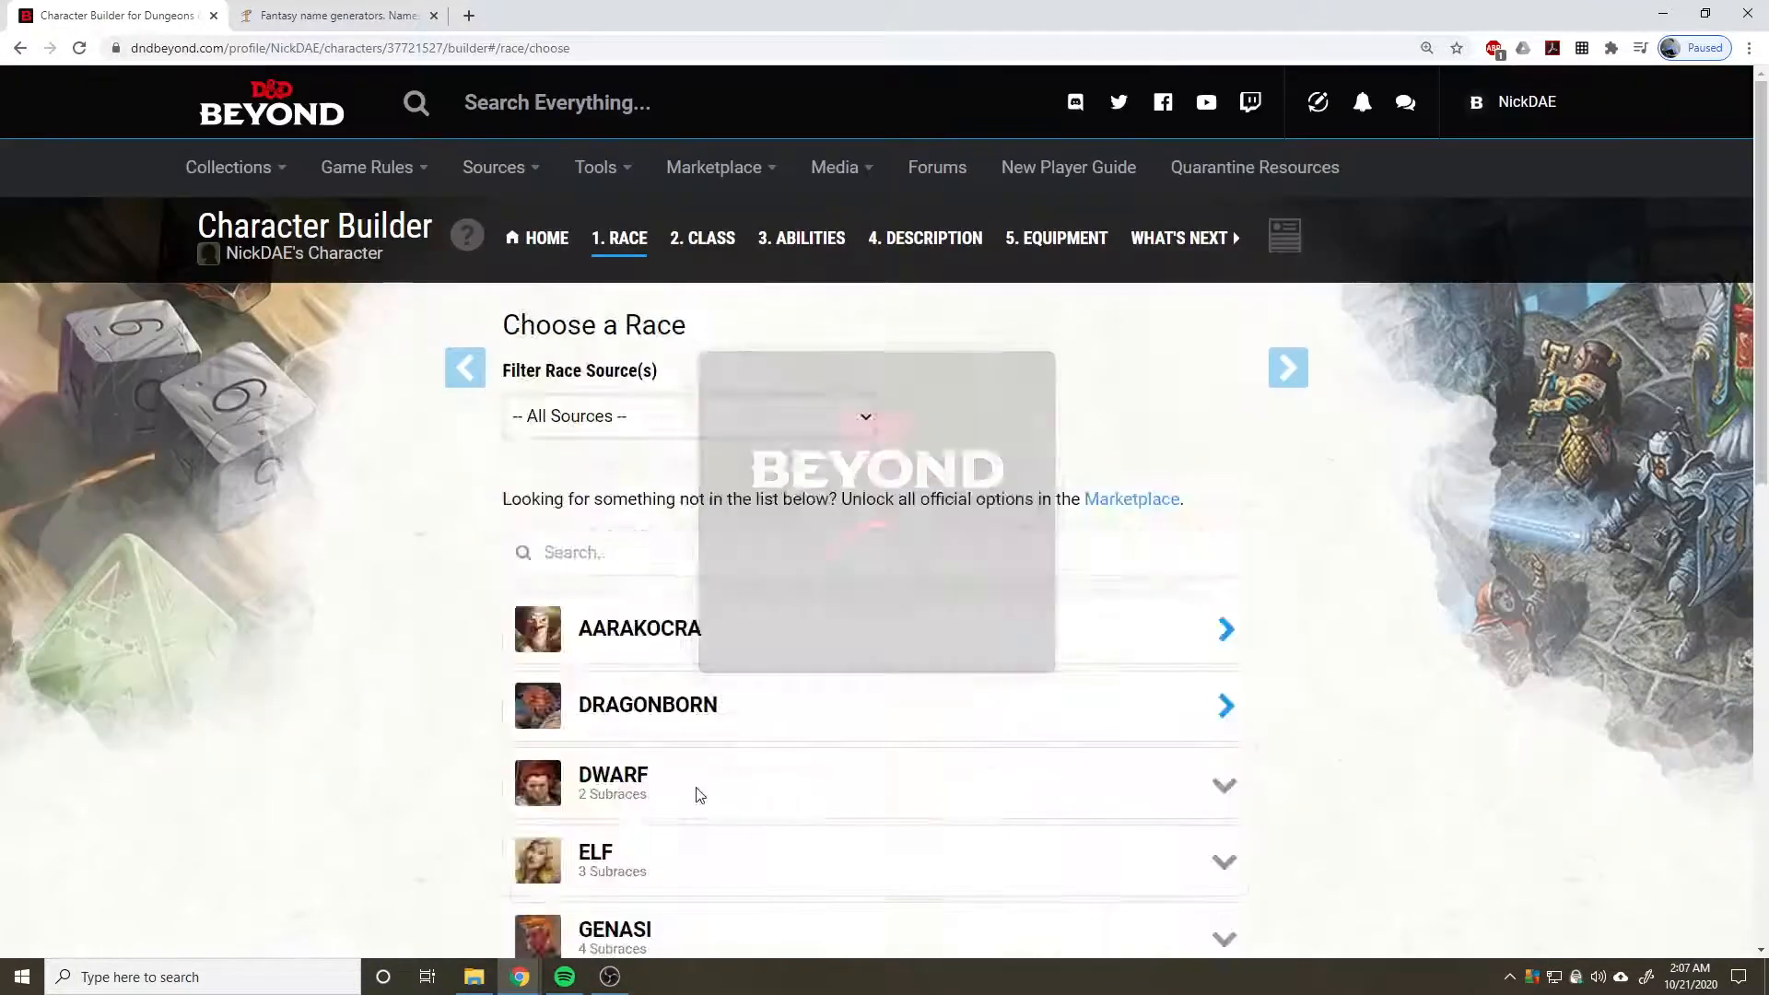
Look over the Goliath summary and continue to the class selection.
{"action": "scroll", "coordinate": [427, 569], "scroll_direction": "down", "scroll_amount": 2}
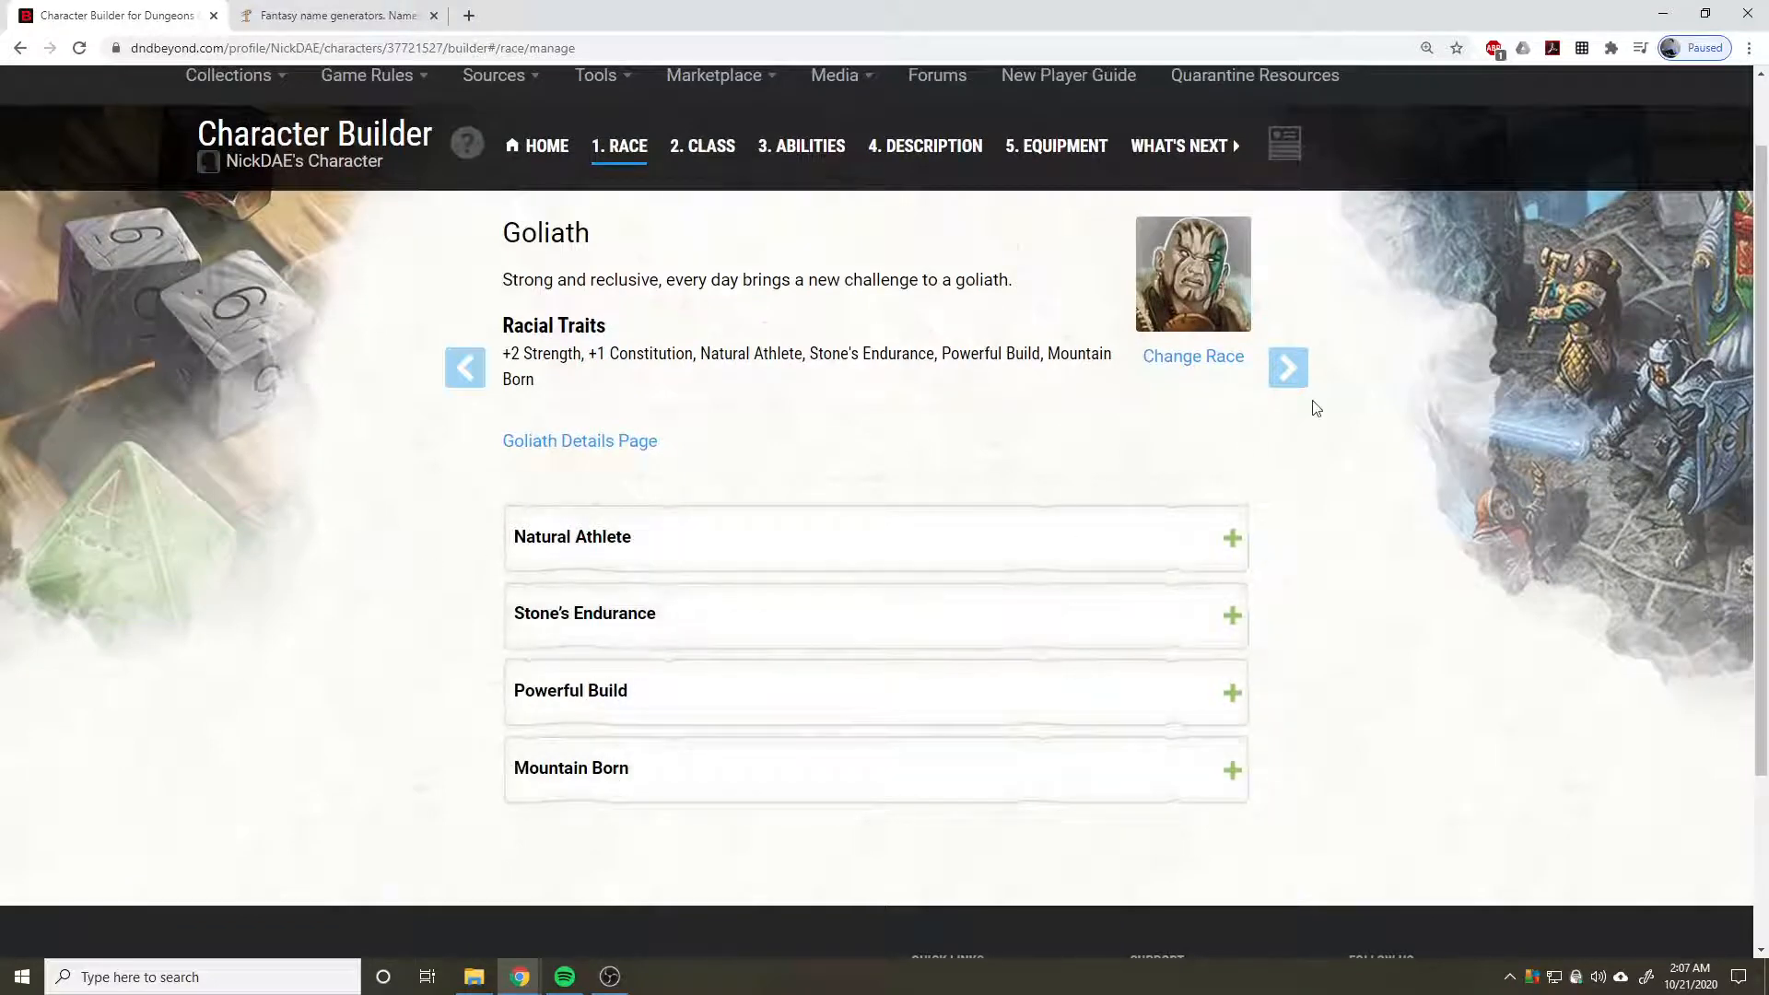
{"action": "left_click", "coordinate": [1294, 370]}
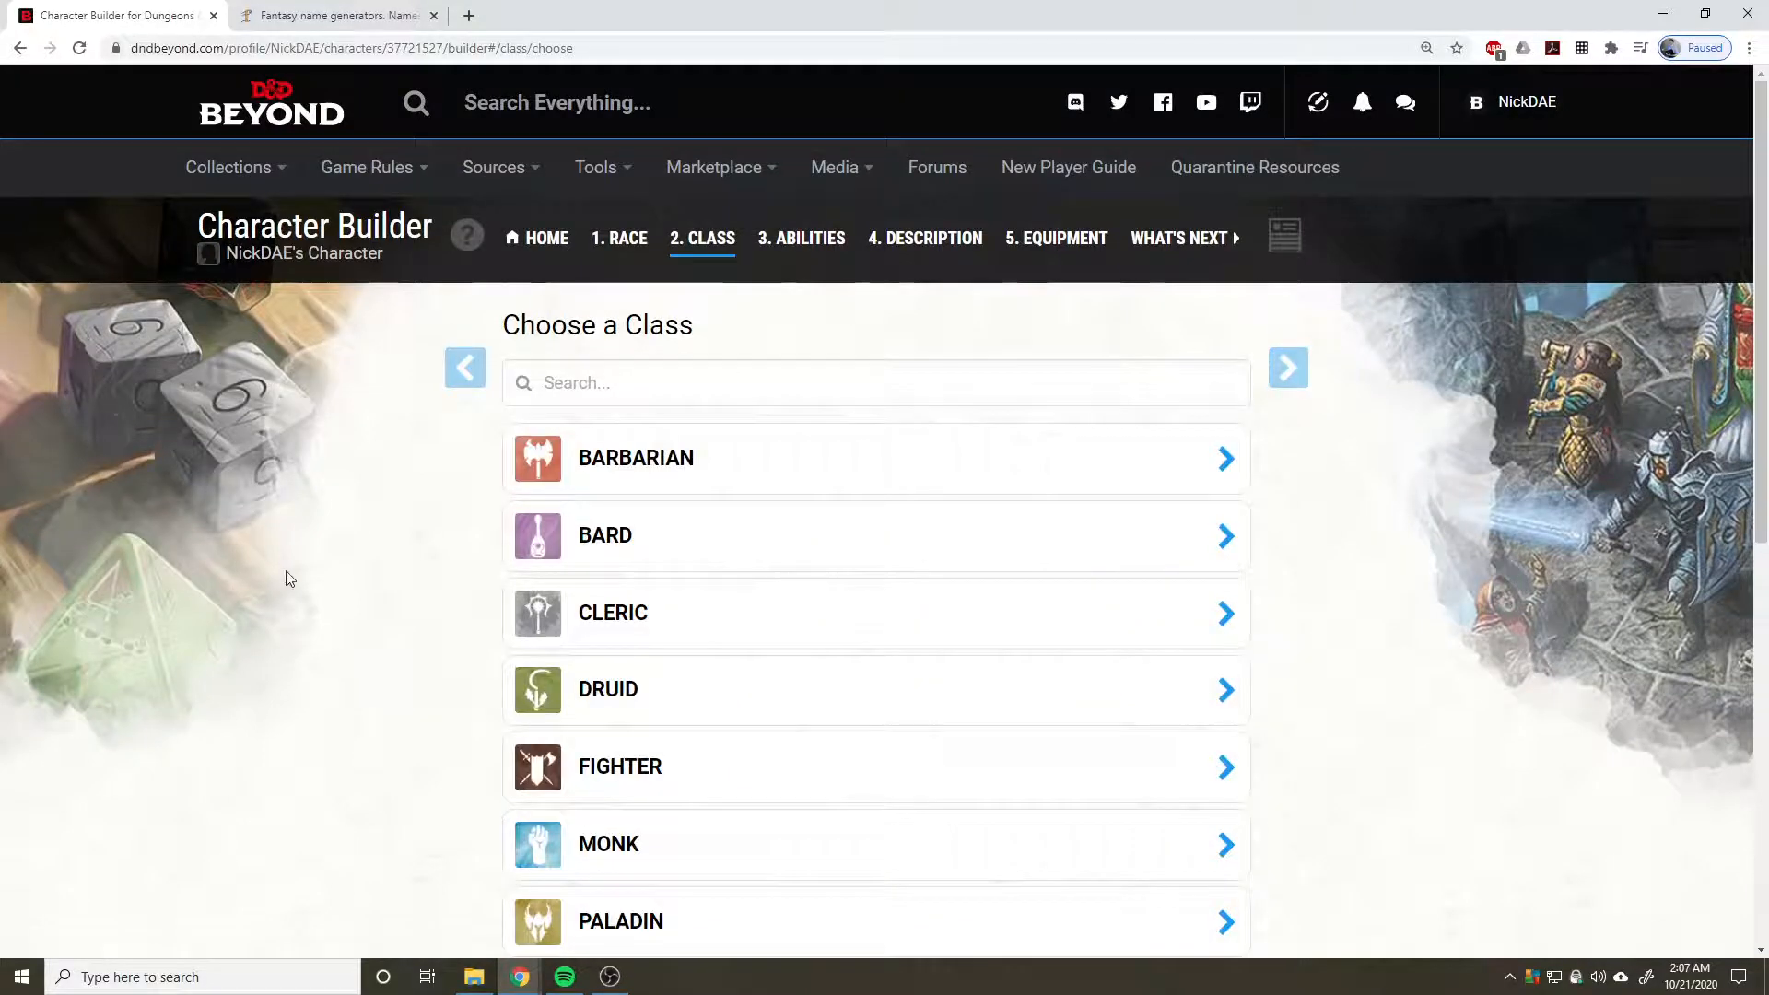
{"action": "scroll", "coordinate": [289, 579], "scroll_direction": "down", "scroll_amount": 2}
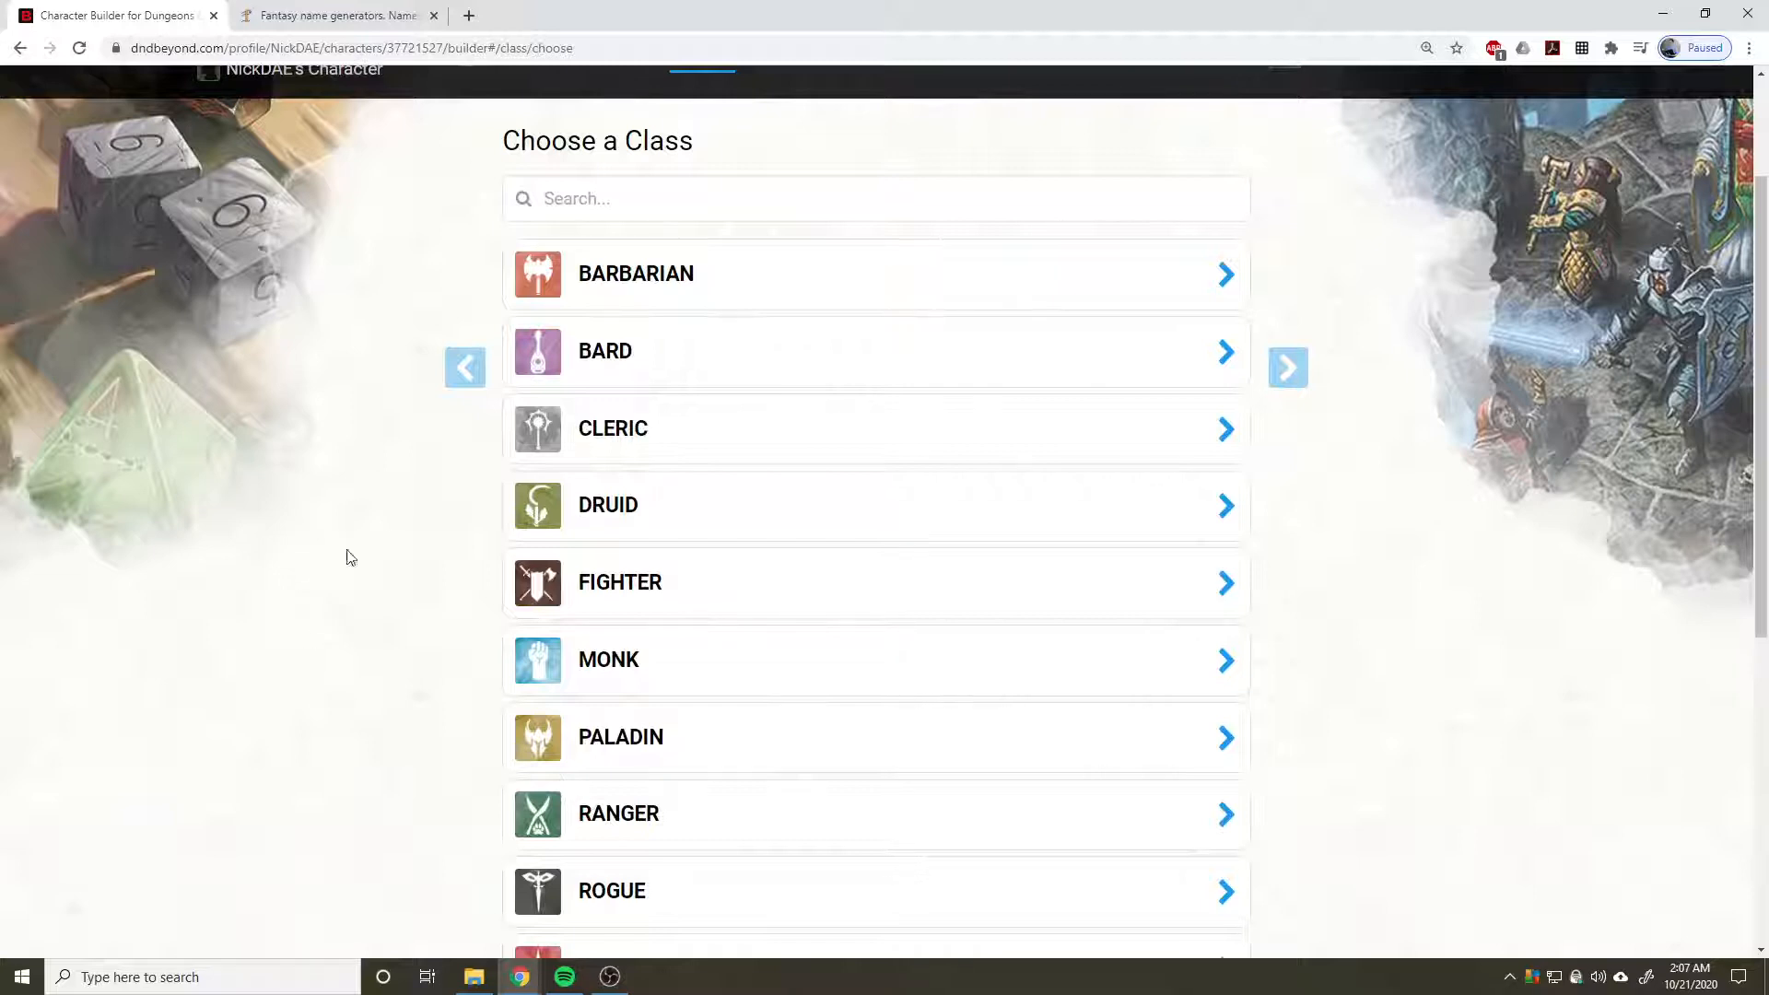
Review the Fighter's class features, from Fighting Style to Indomitable, and close its details without adding the class.
{"action": "left_click", "coordinate": [742, 586]}
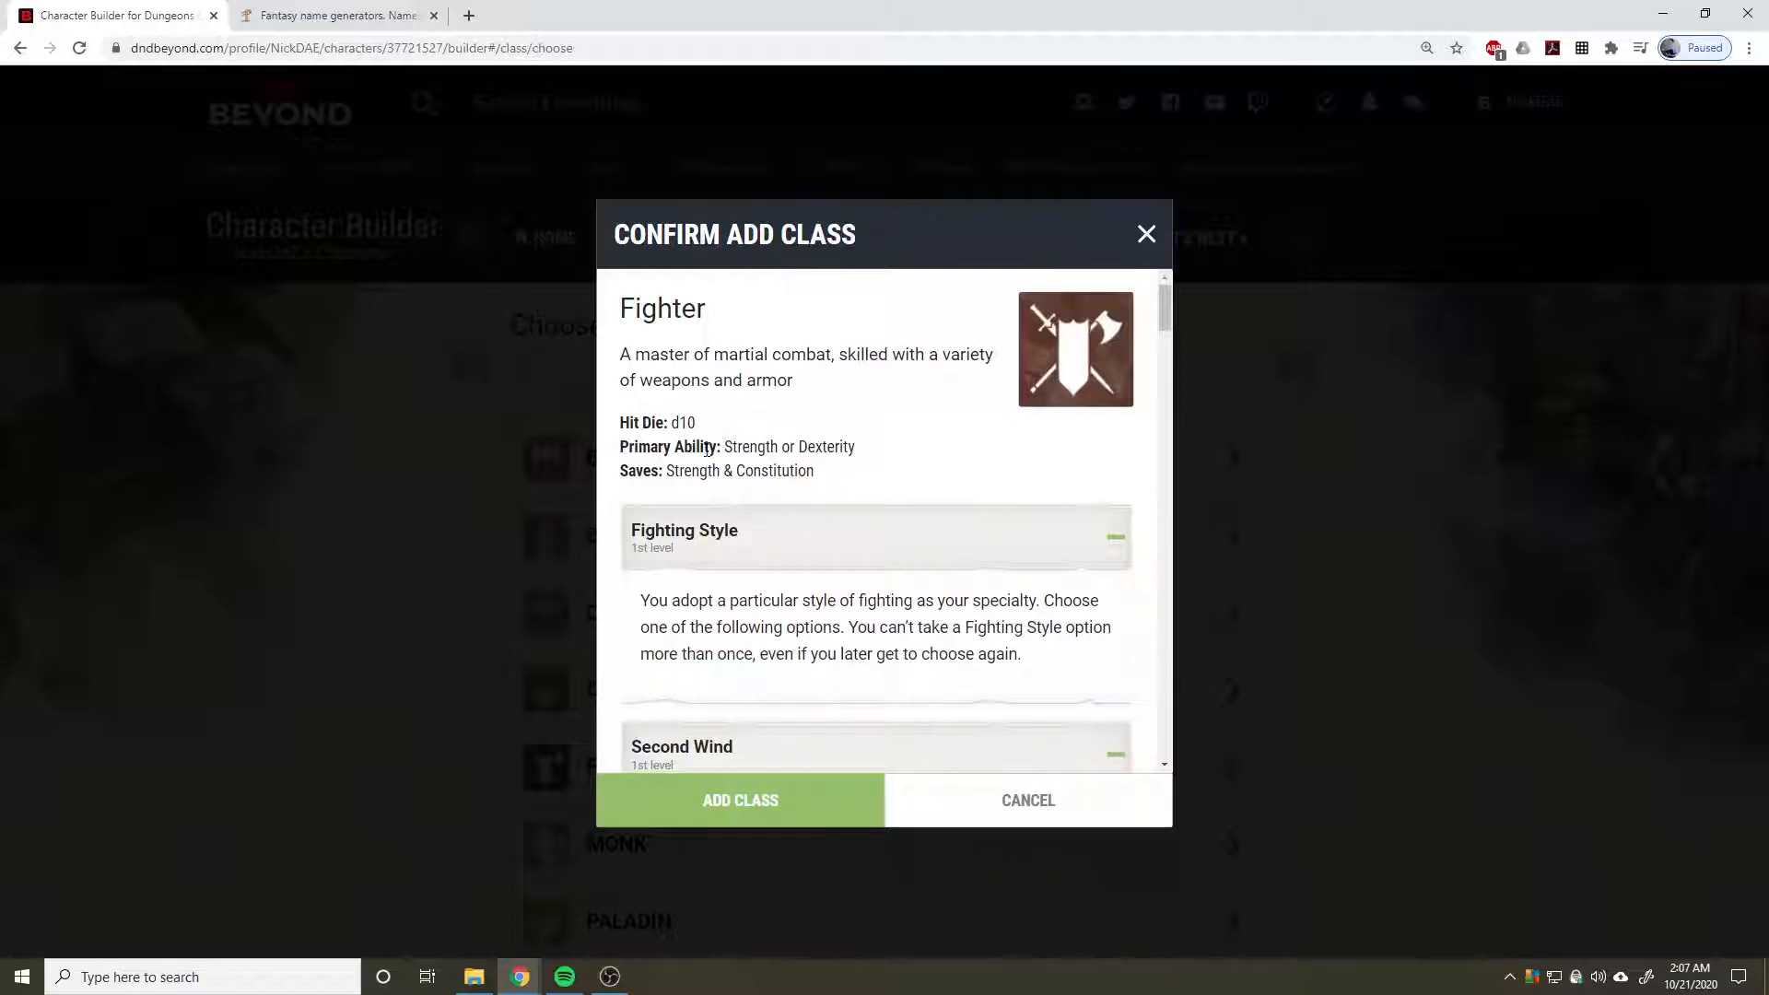
{"action": "scroll", "coordinate": [789, 439], "scroll_direction": "down", "scroll_amount": 15}
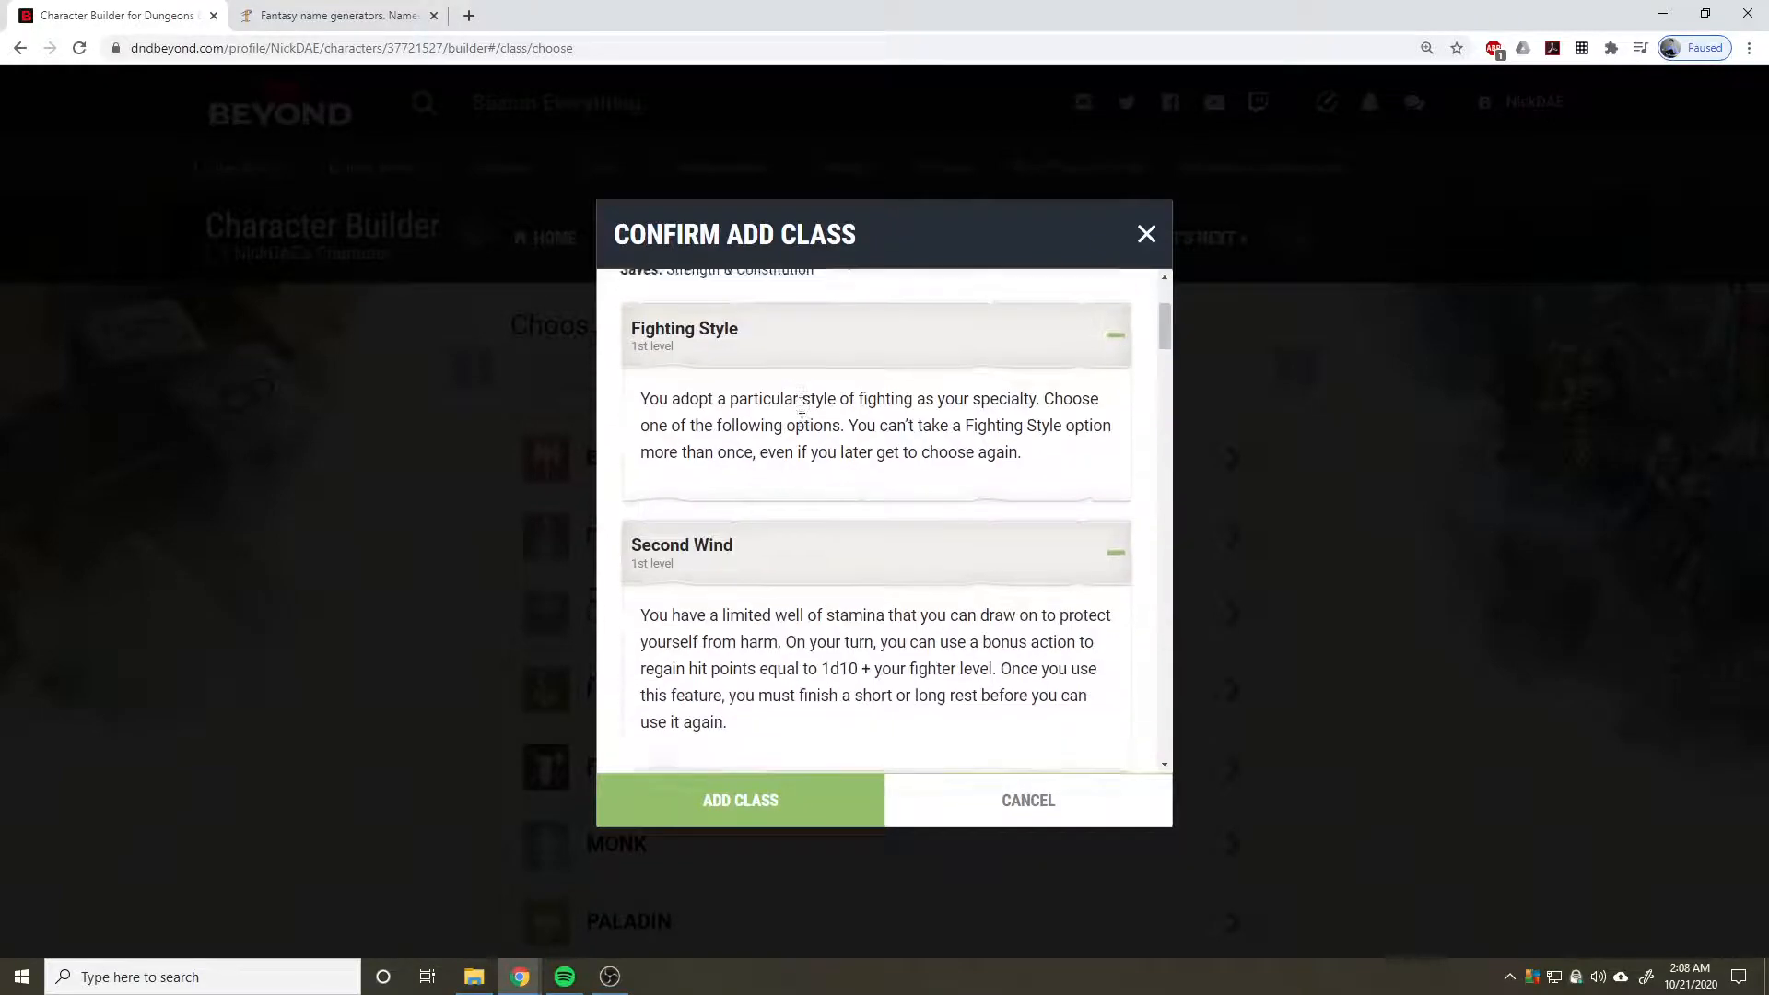
{"action": "scroll", "coordinate": [790, 425], "scroll_direction": "down", "scroll_amount": 10}
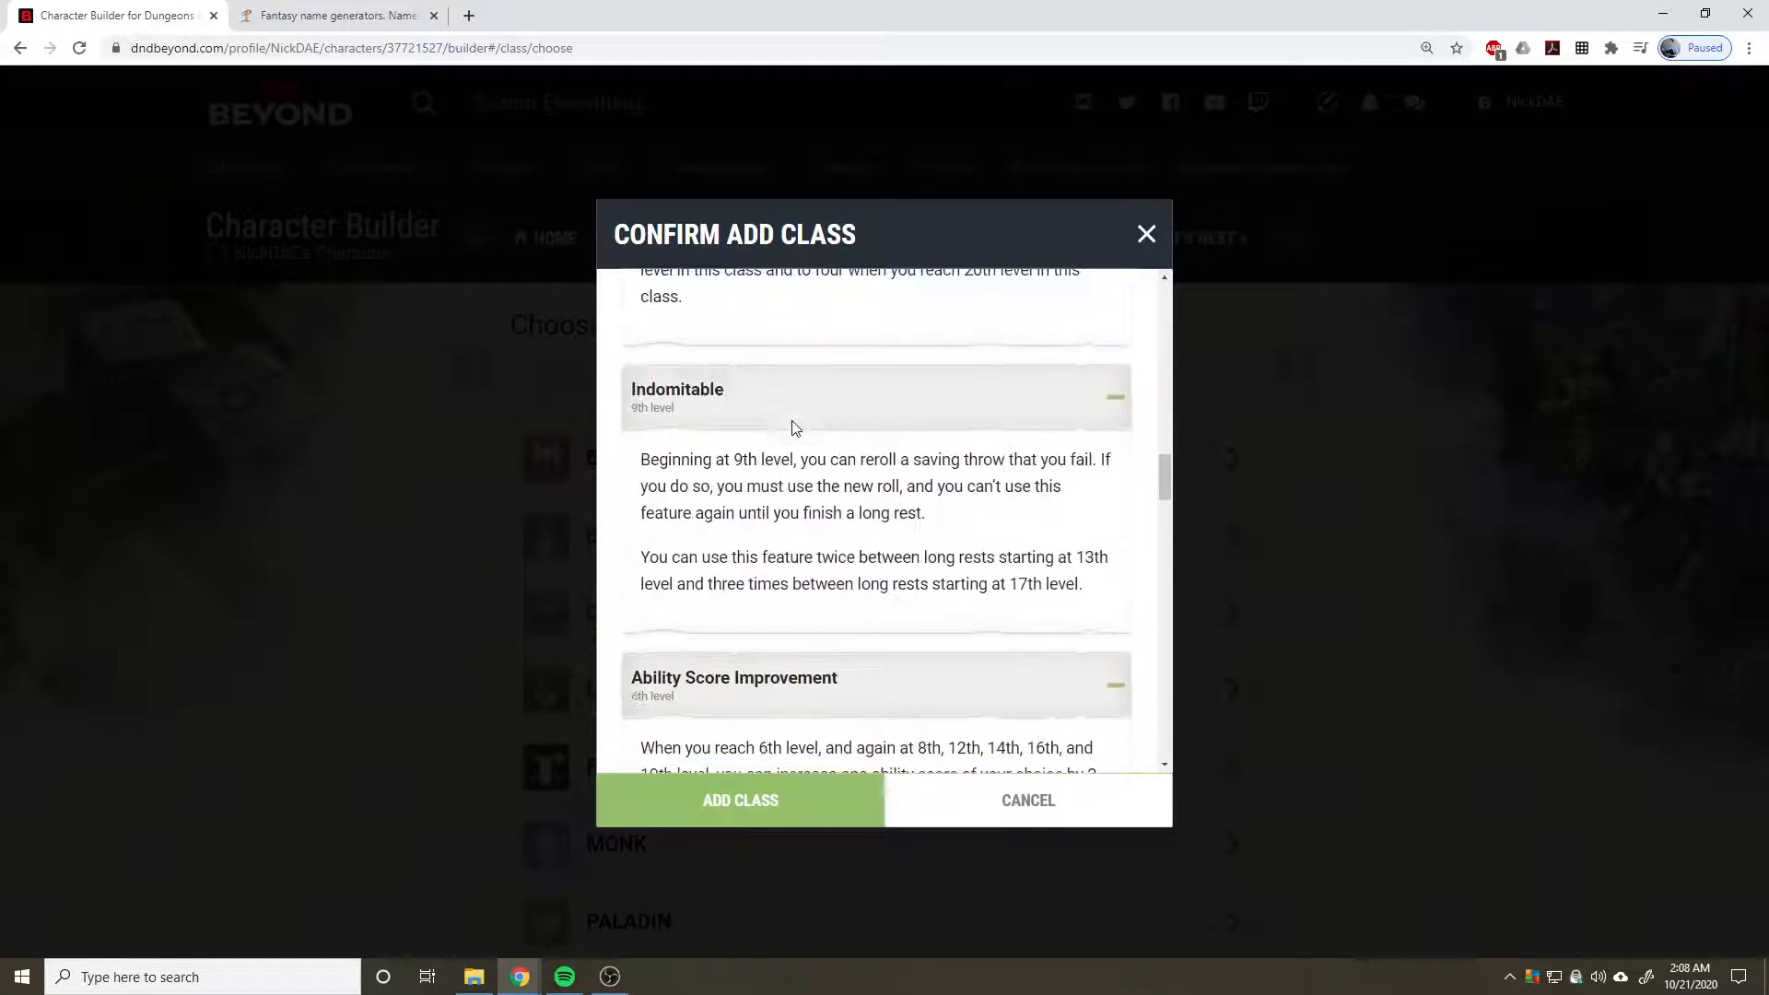
{"action": "left_click", "coordinate": [1145, 234]}
Review the Monk's hit die, primary ability and saves, and close its details without adding the class.
{"action": "scroll", "coordinate": [809, 521], "scroll_direction": "down", "scroll_amount": 2}
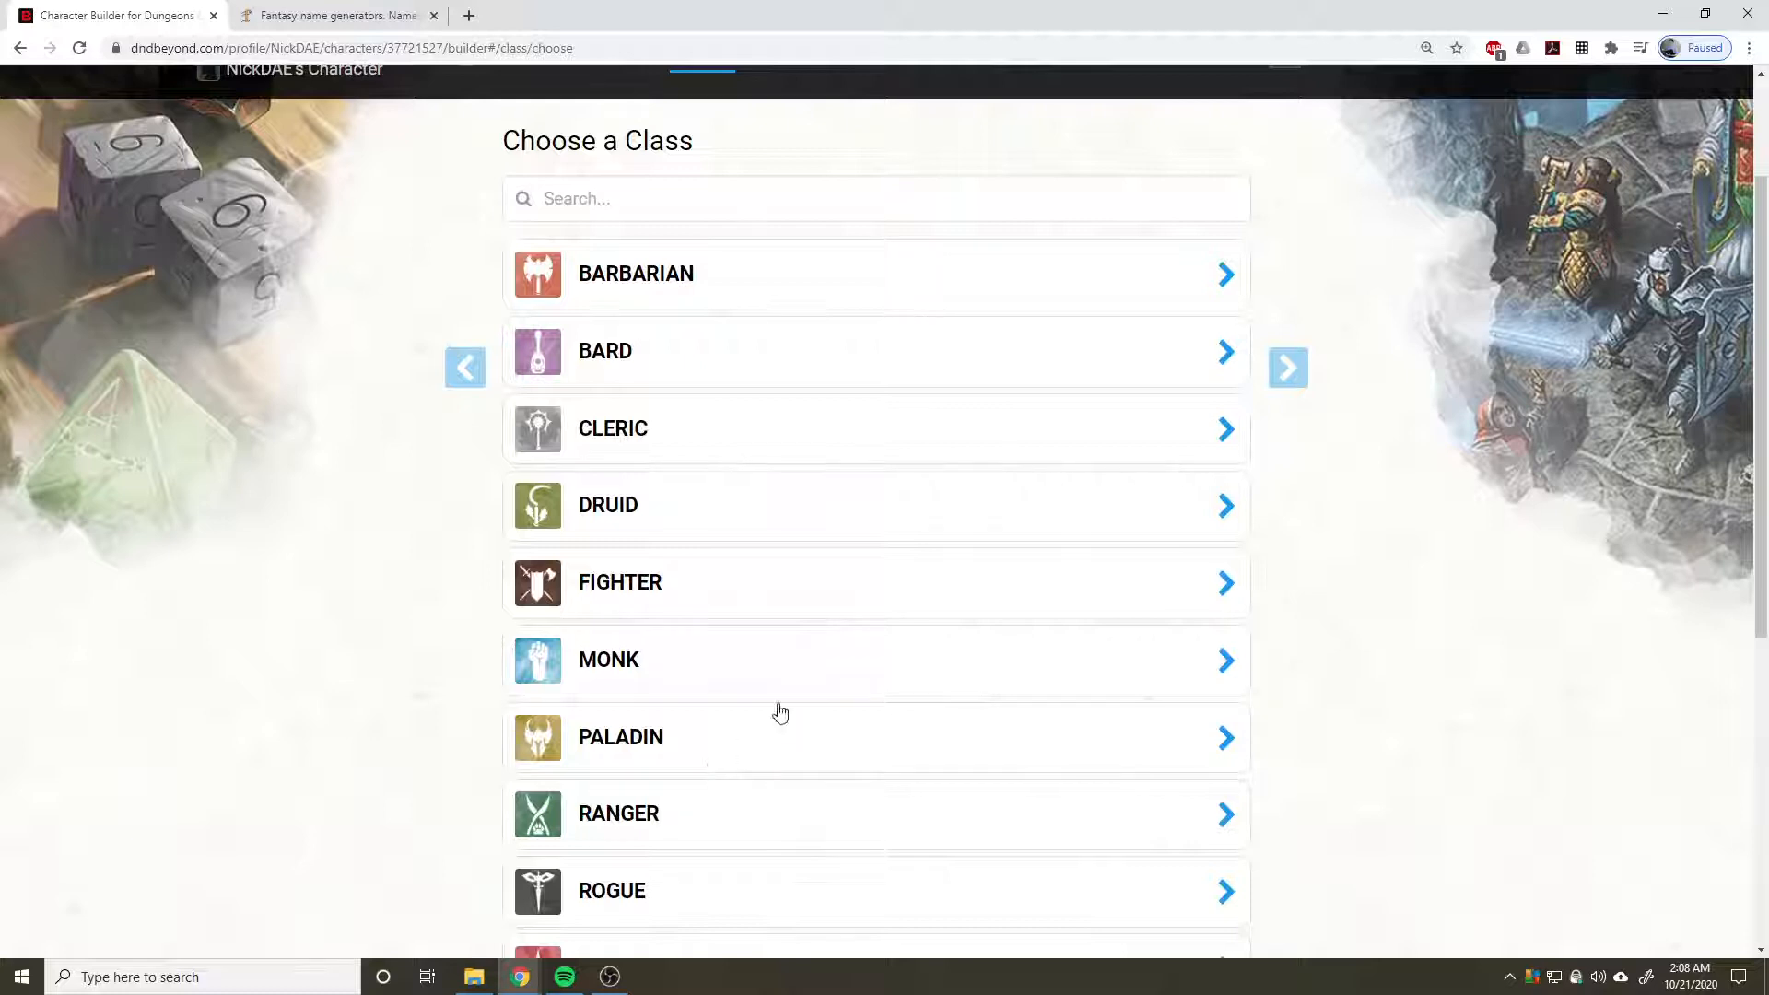
{"action": "scroll", "coordinate": [777, 715], "scroll_direction": "up", "scroll_amount": 2}
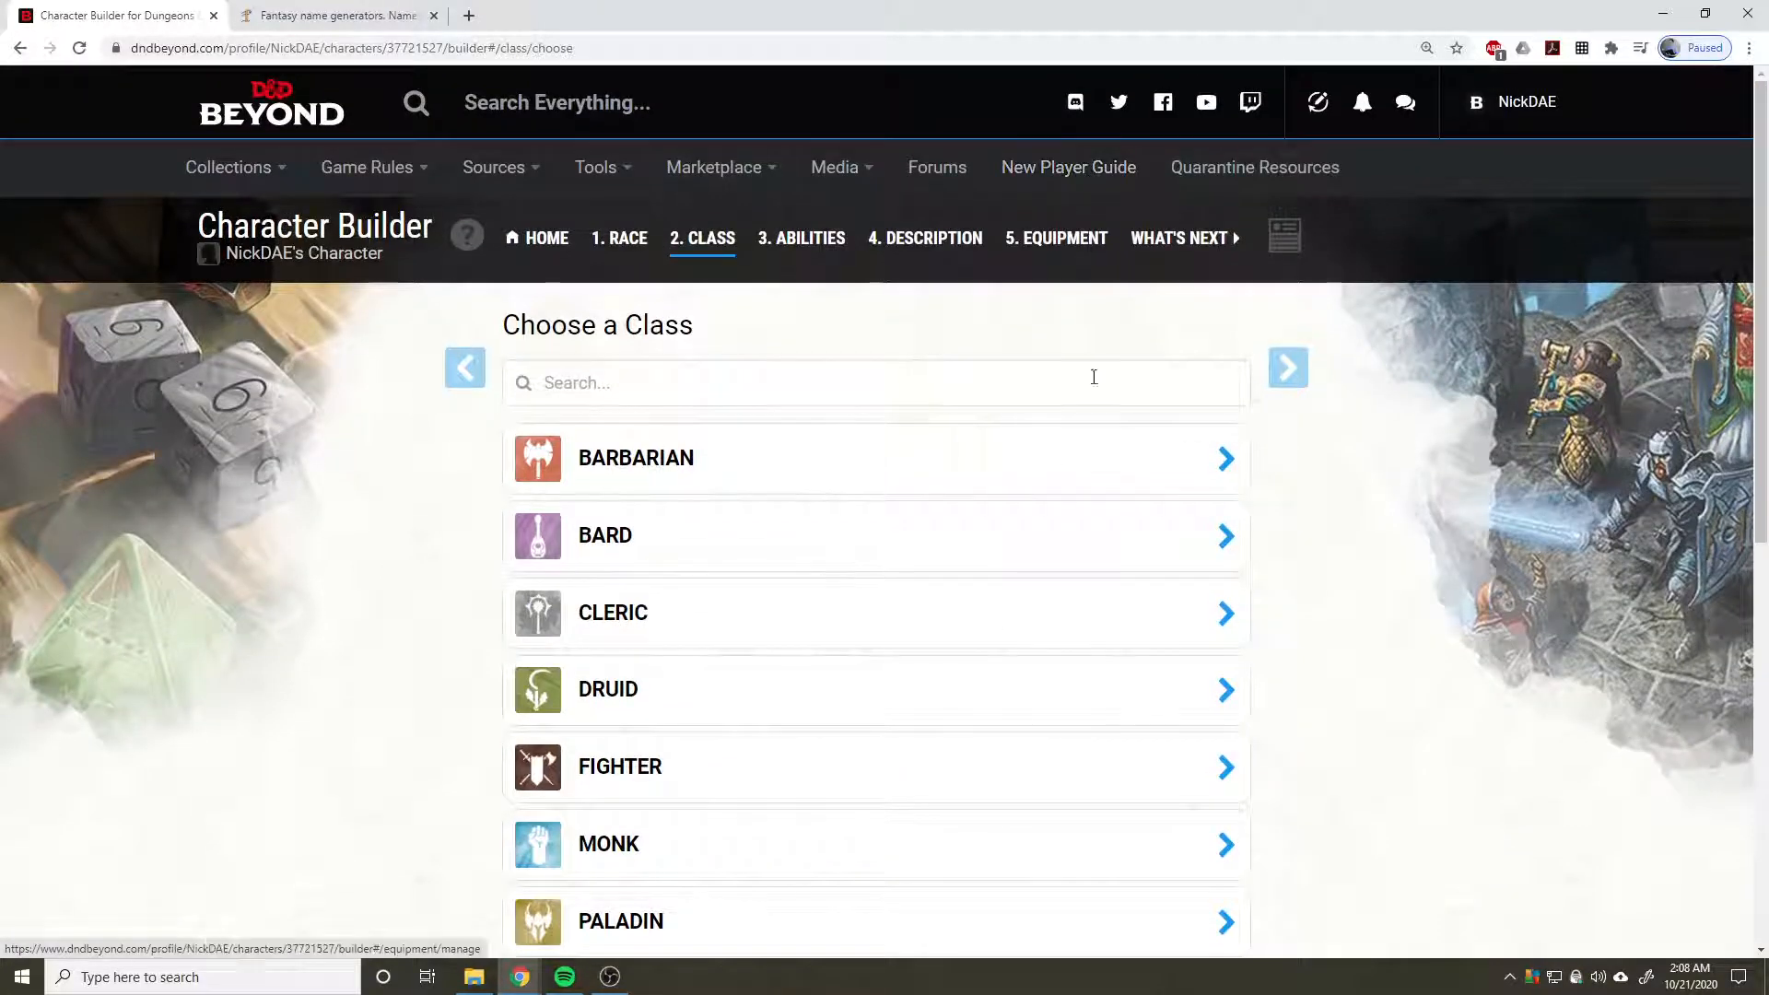
{"action": "scroll", "coordinate": [1371, 572], "scroll_direction": "down", "scroll_amount": 2}
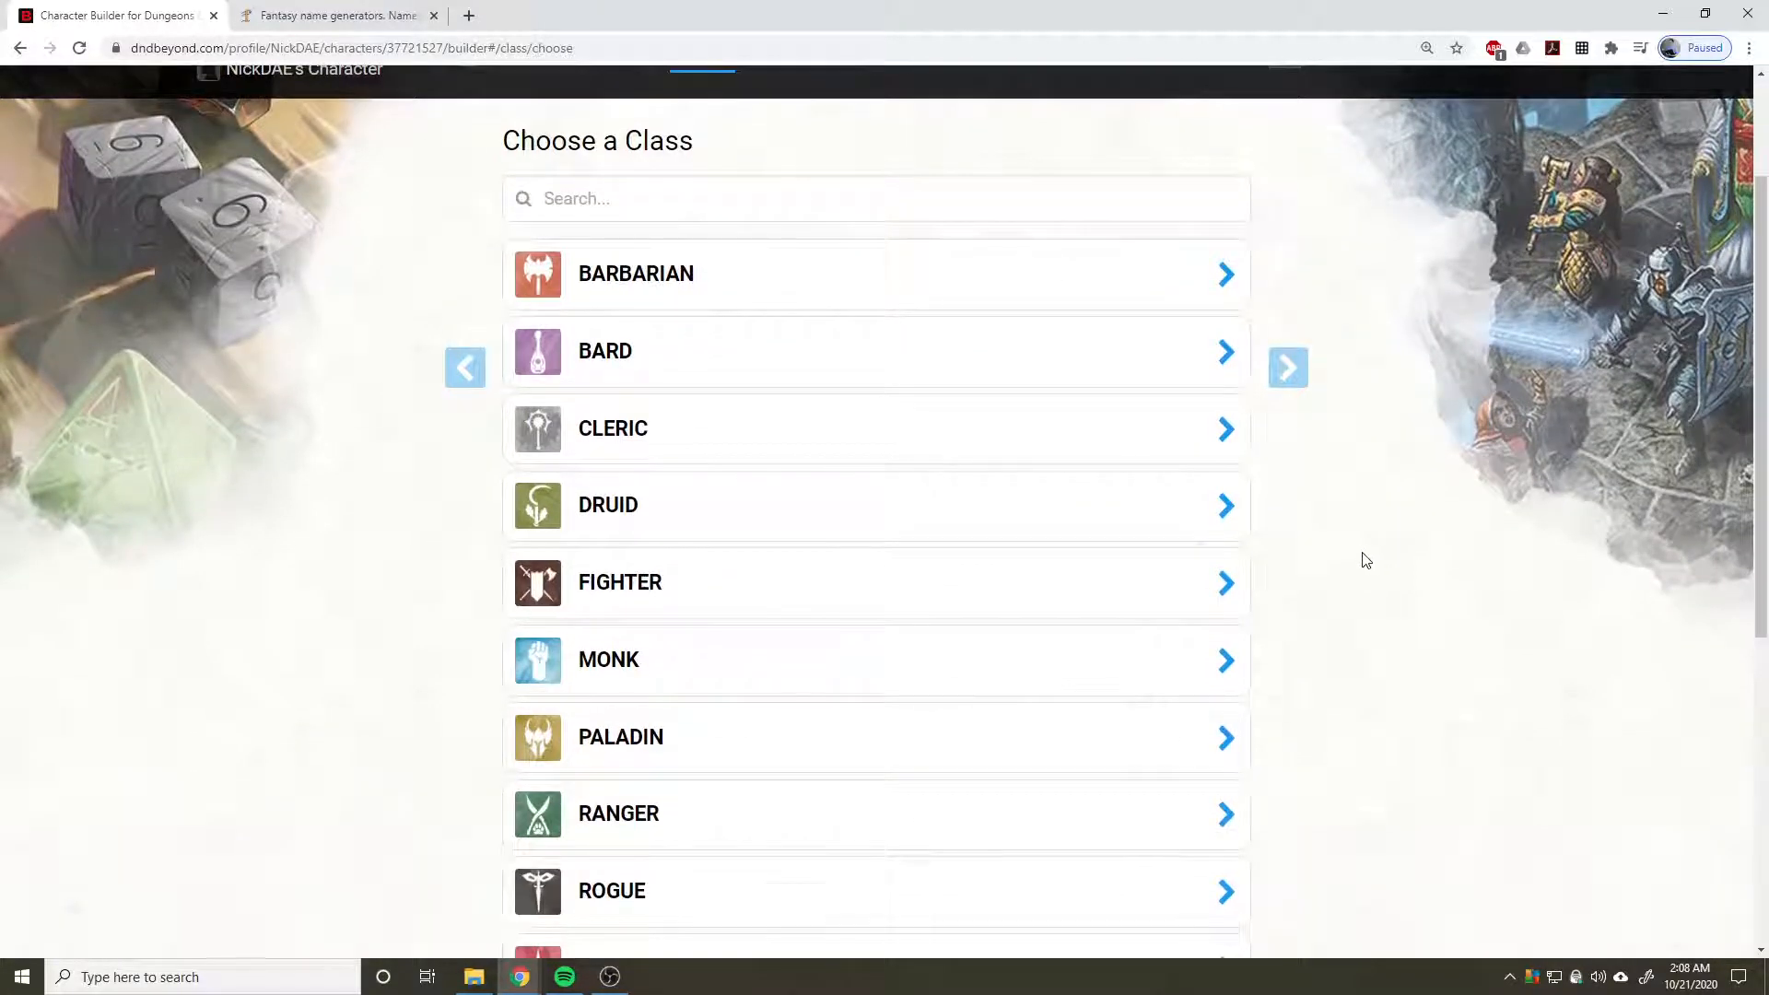
{"action": "left_click", "coordinate": [764, 664]}
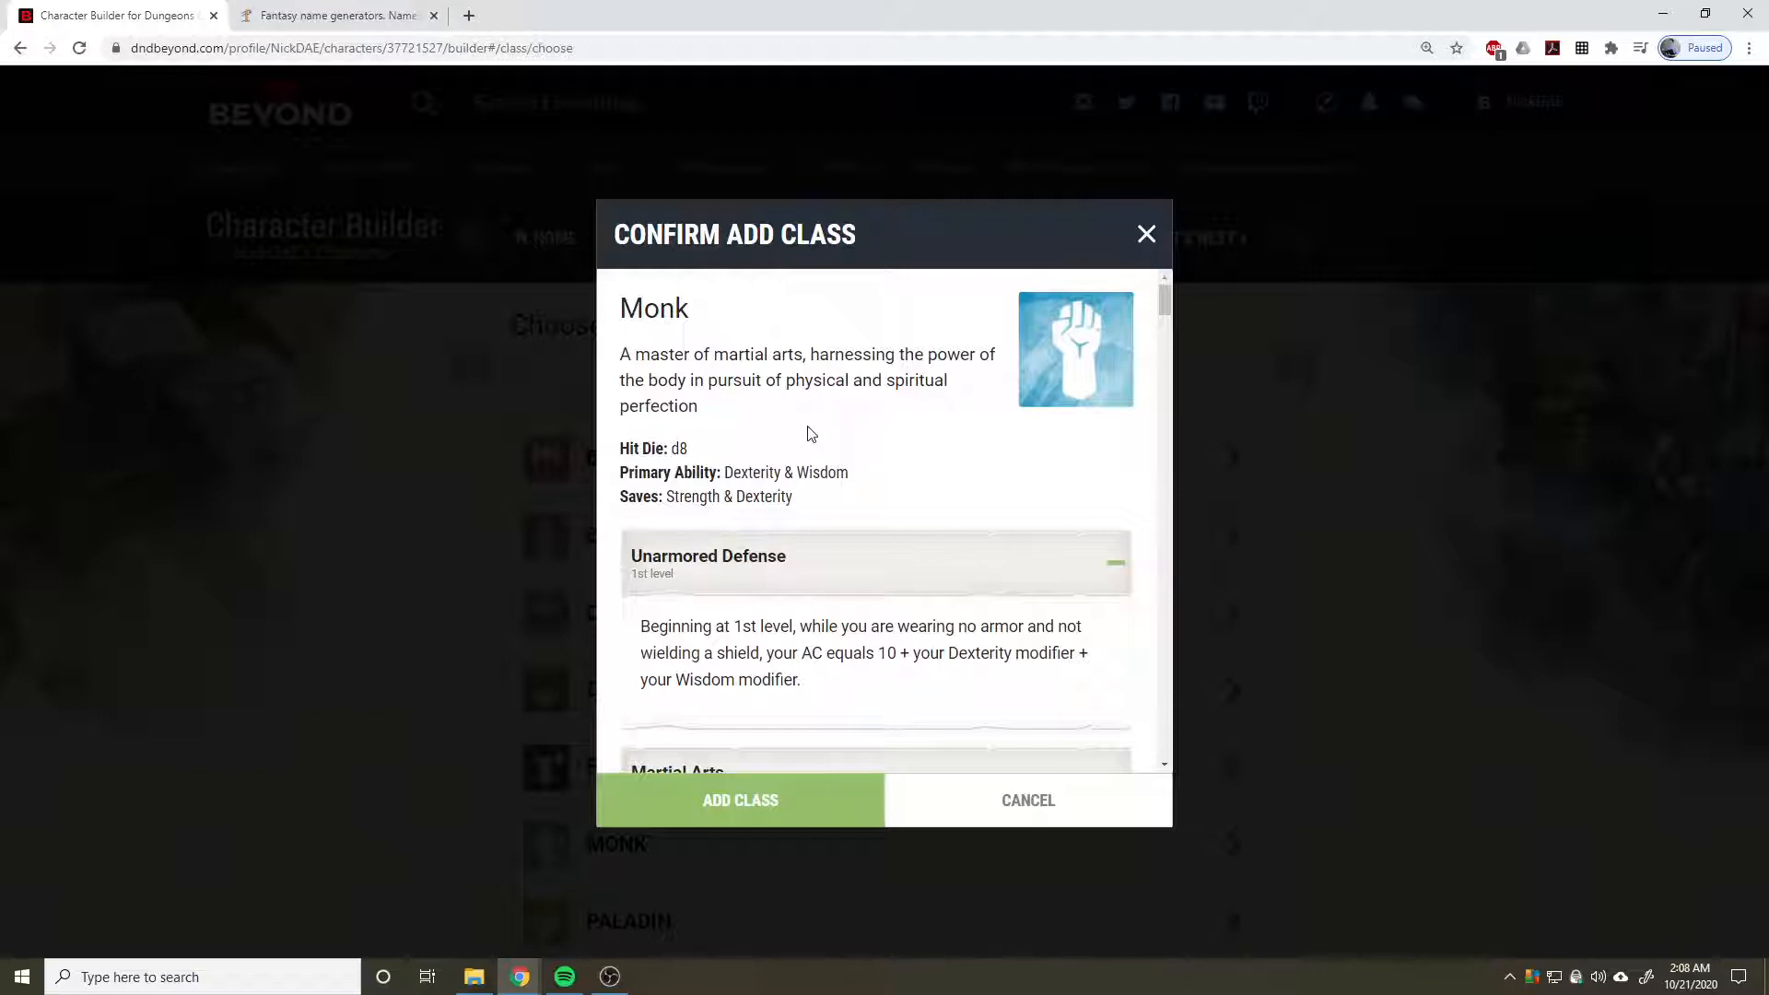
{"action": "left_click", "coordinate": [1147, 235]}
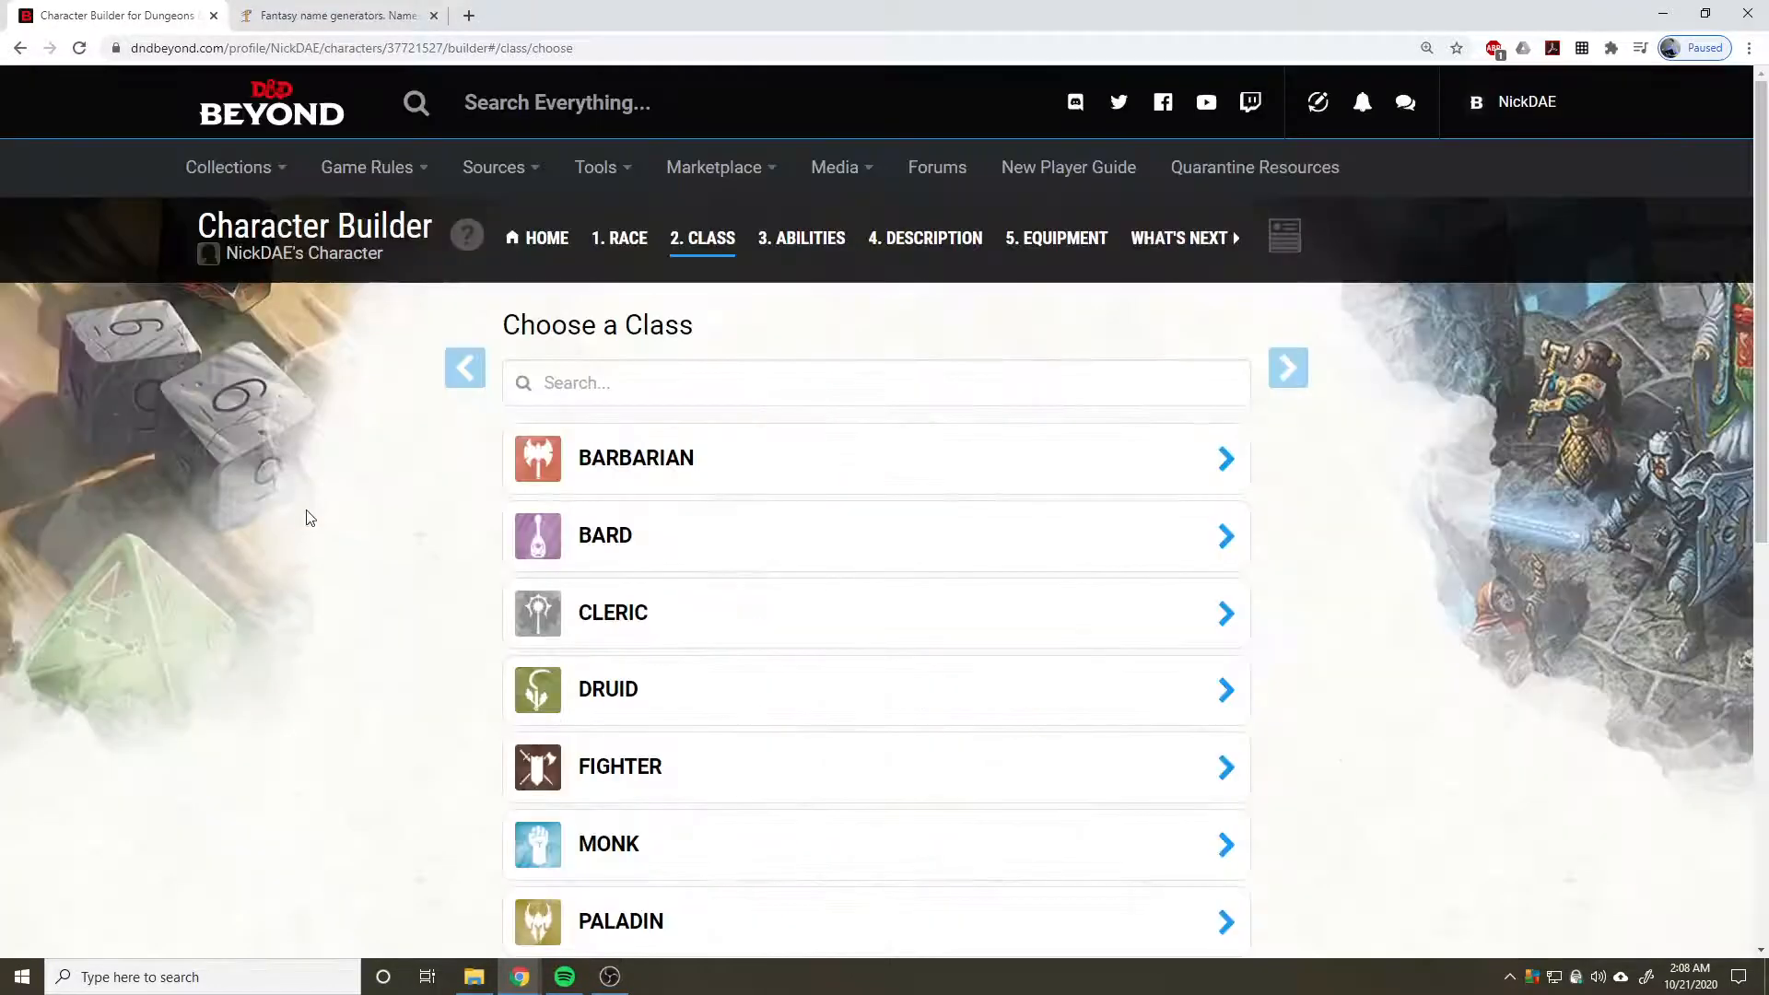
Add Ranger as the character's class.
{"action": "scroll", "coordinate": [309, 517], "scroll_direction": "down", "scroll_amount": 2}
{"action": "scroll", "coordinate": [309, 517], "scroll_direction": "down", "scroll_amount": 4}
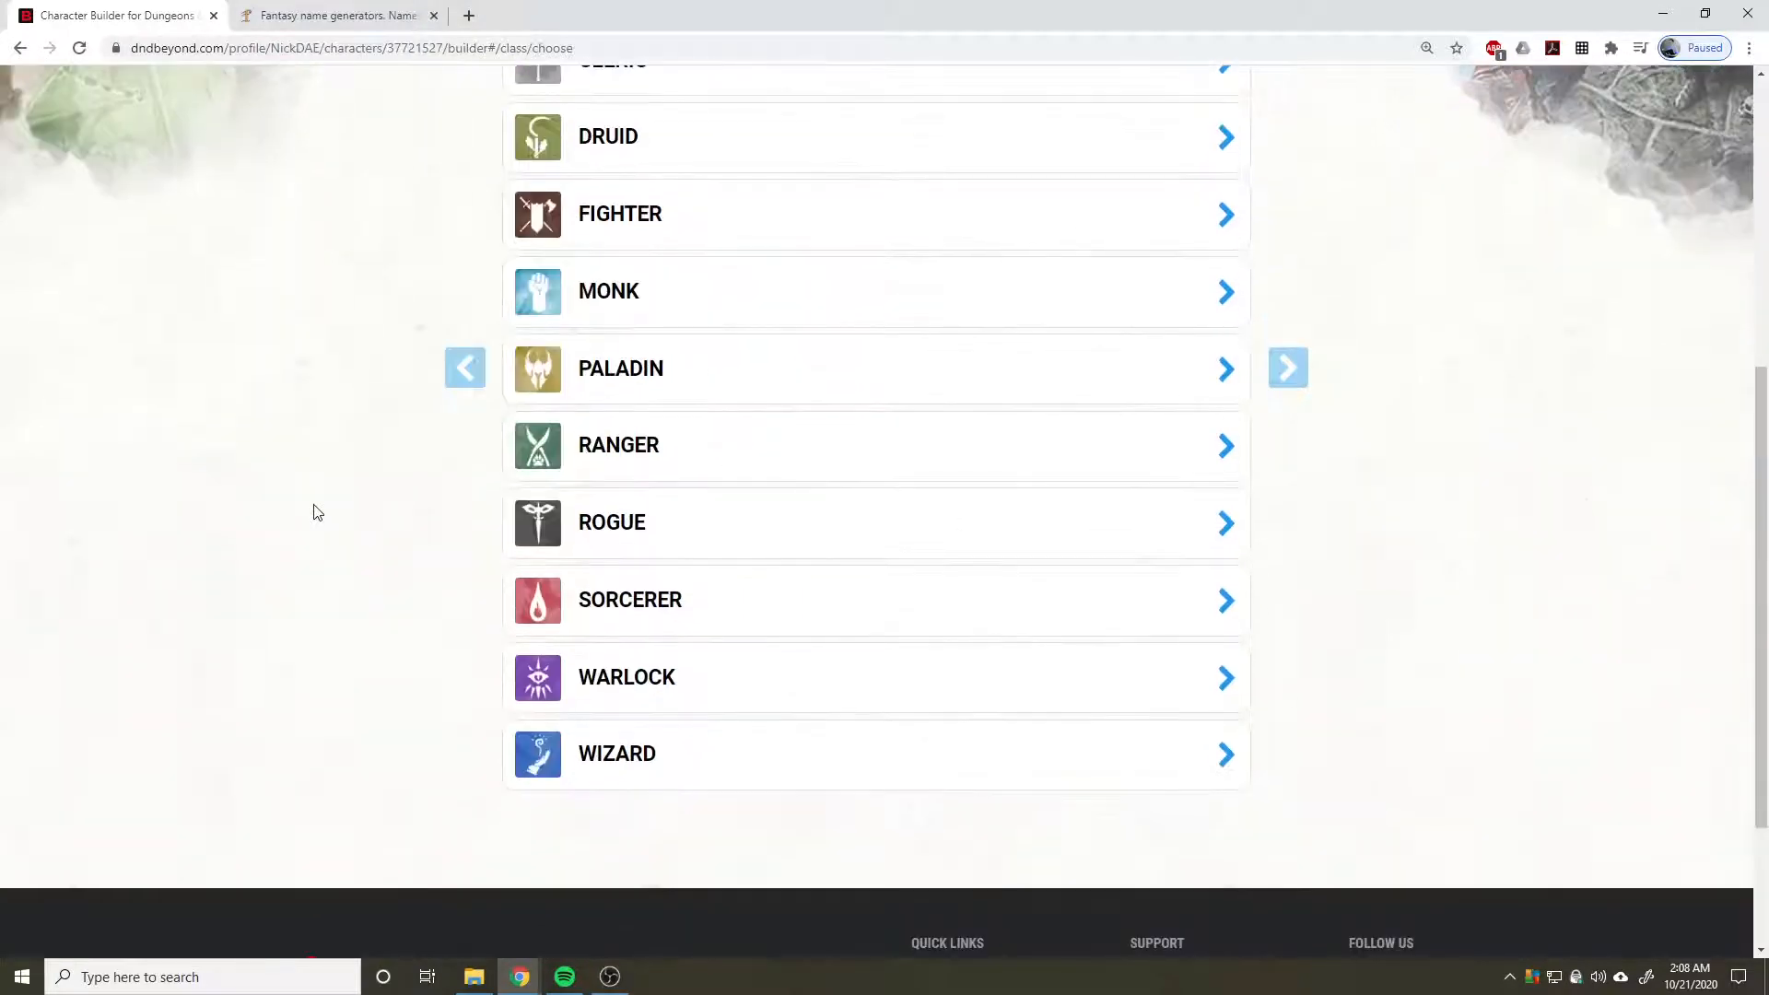
{"action": "left_click", "coordinate": [1213, 445]}
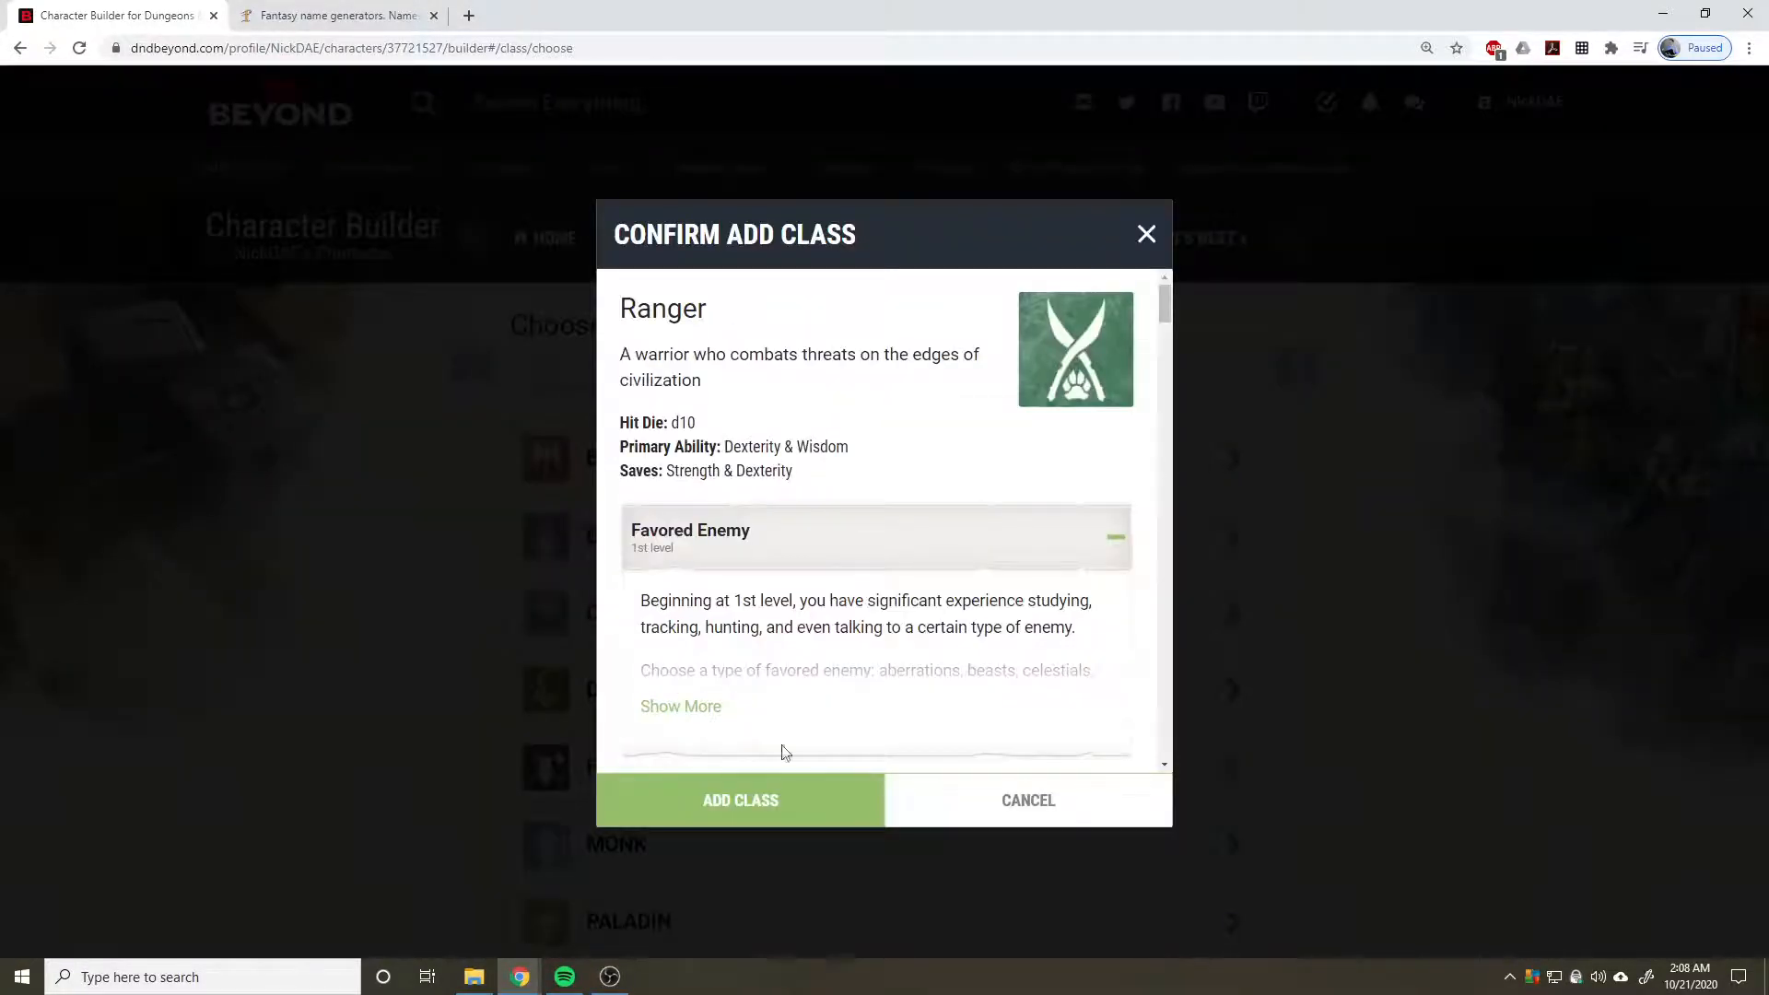
{"action": "left_click", "coordinate": [754, 798]}
Set the Ranger's class level to 3.
{"action": "scroll", "coordinate": [394, 546], "scroll_direction": "down", "scroll_amount": 2}
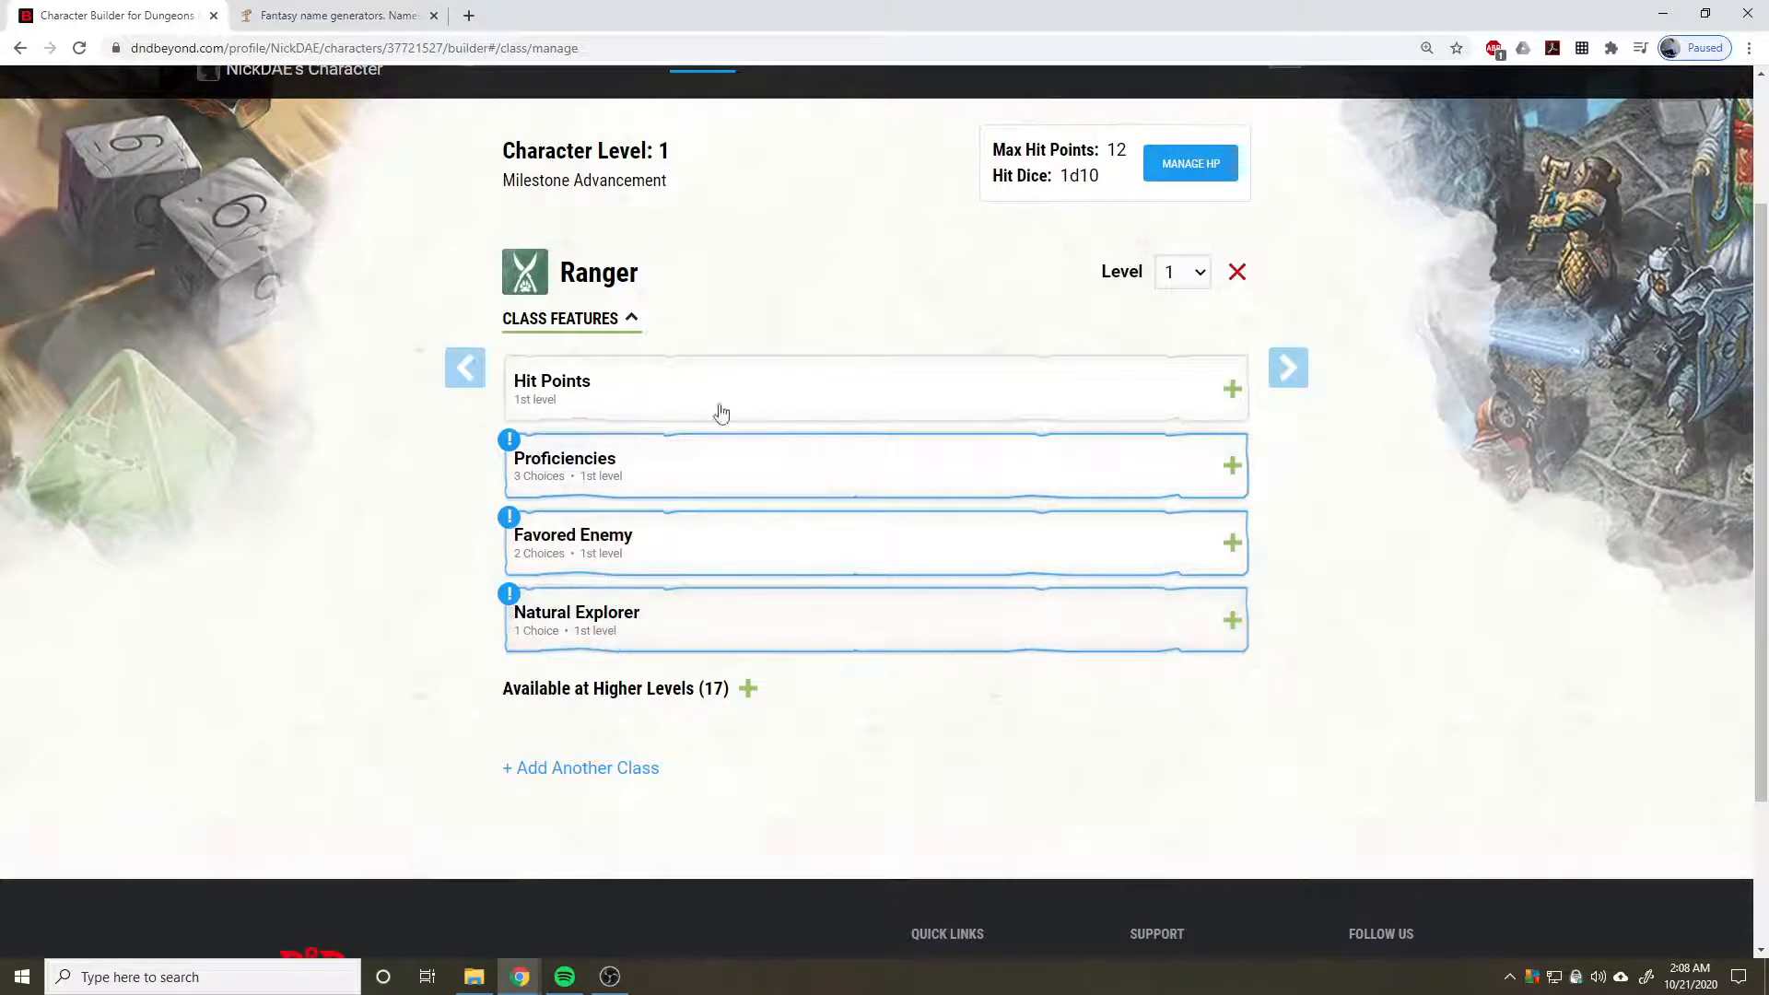
{"action": "scroll", "coordinate": [725, 631], "scroll_direction": "up", "scroll_amount": 1}
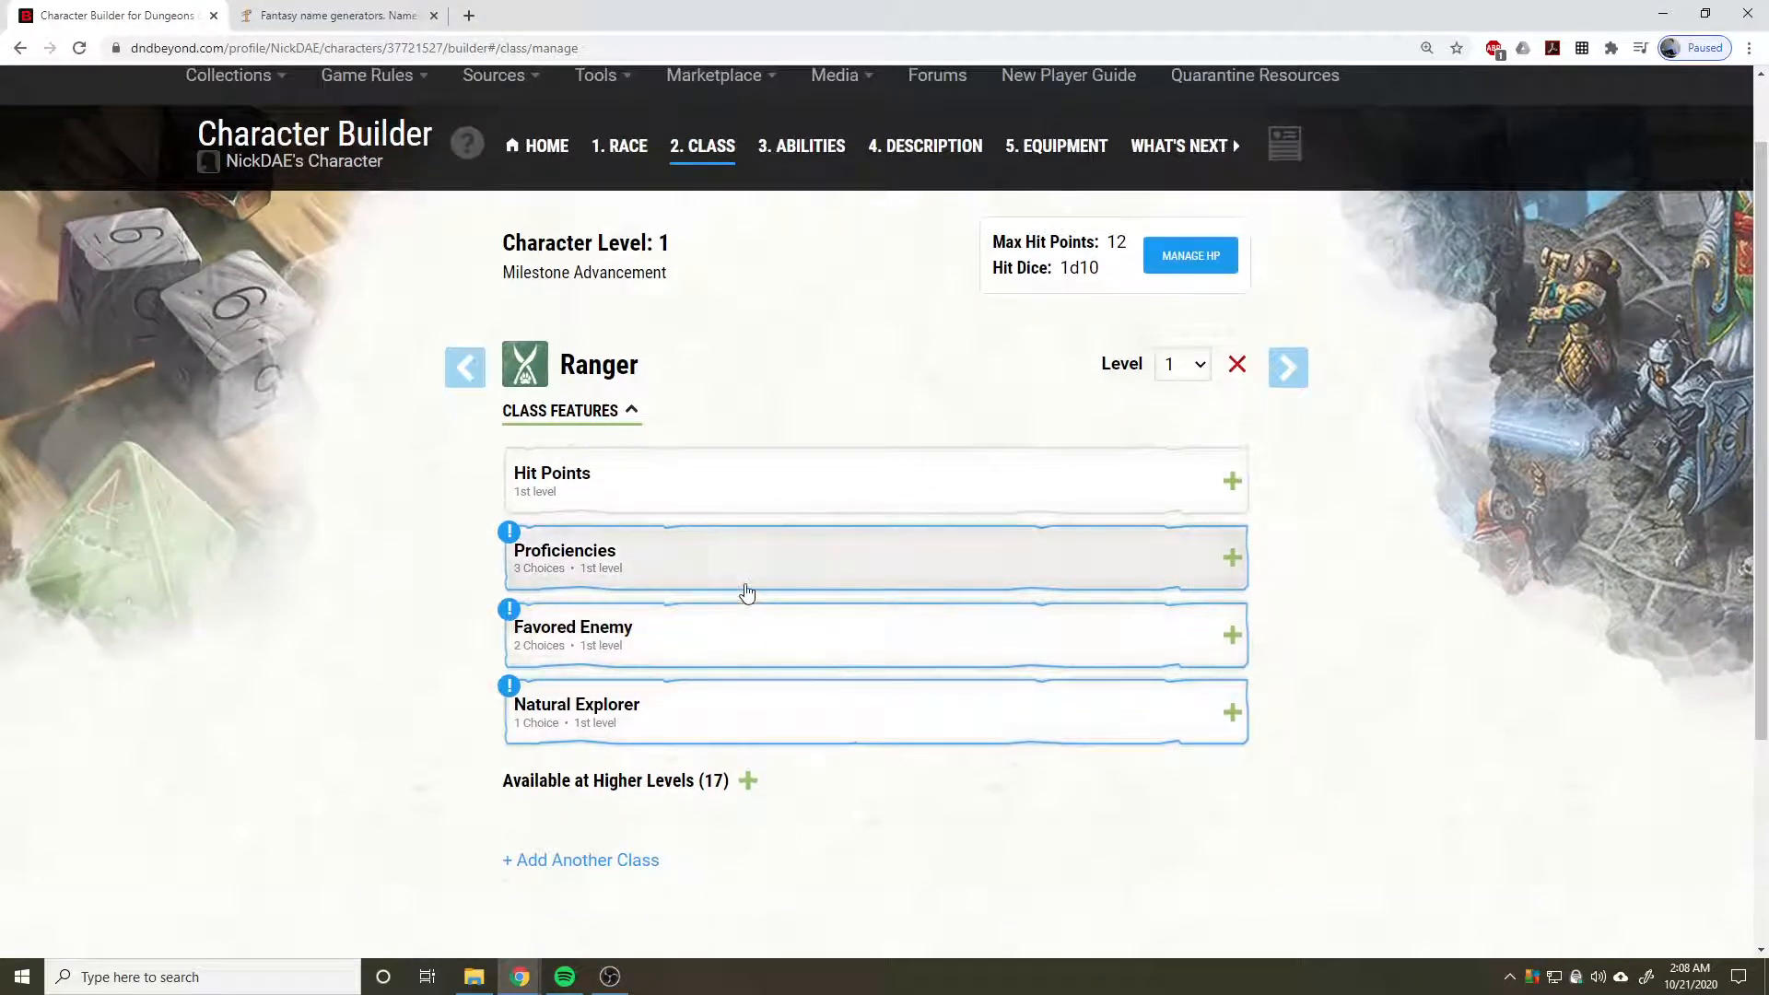
{"action": "left_click", "coordinate": [1201, 366]}
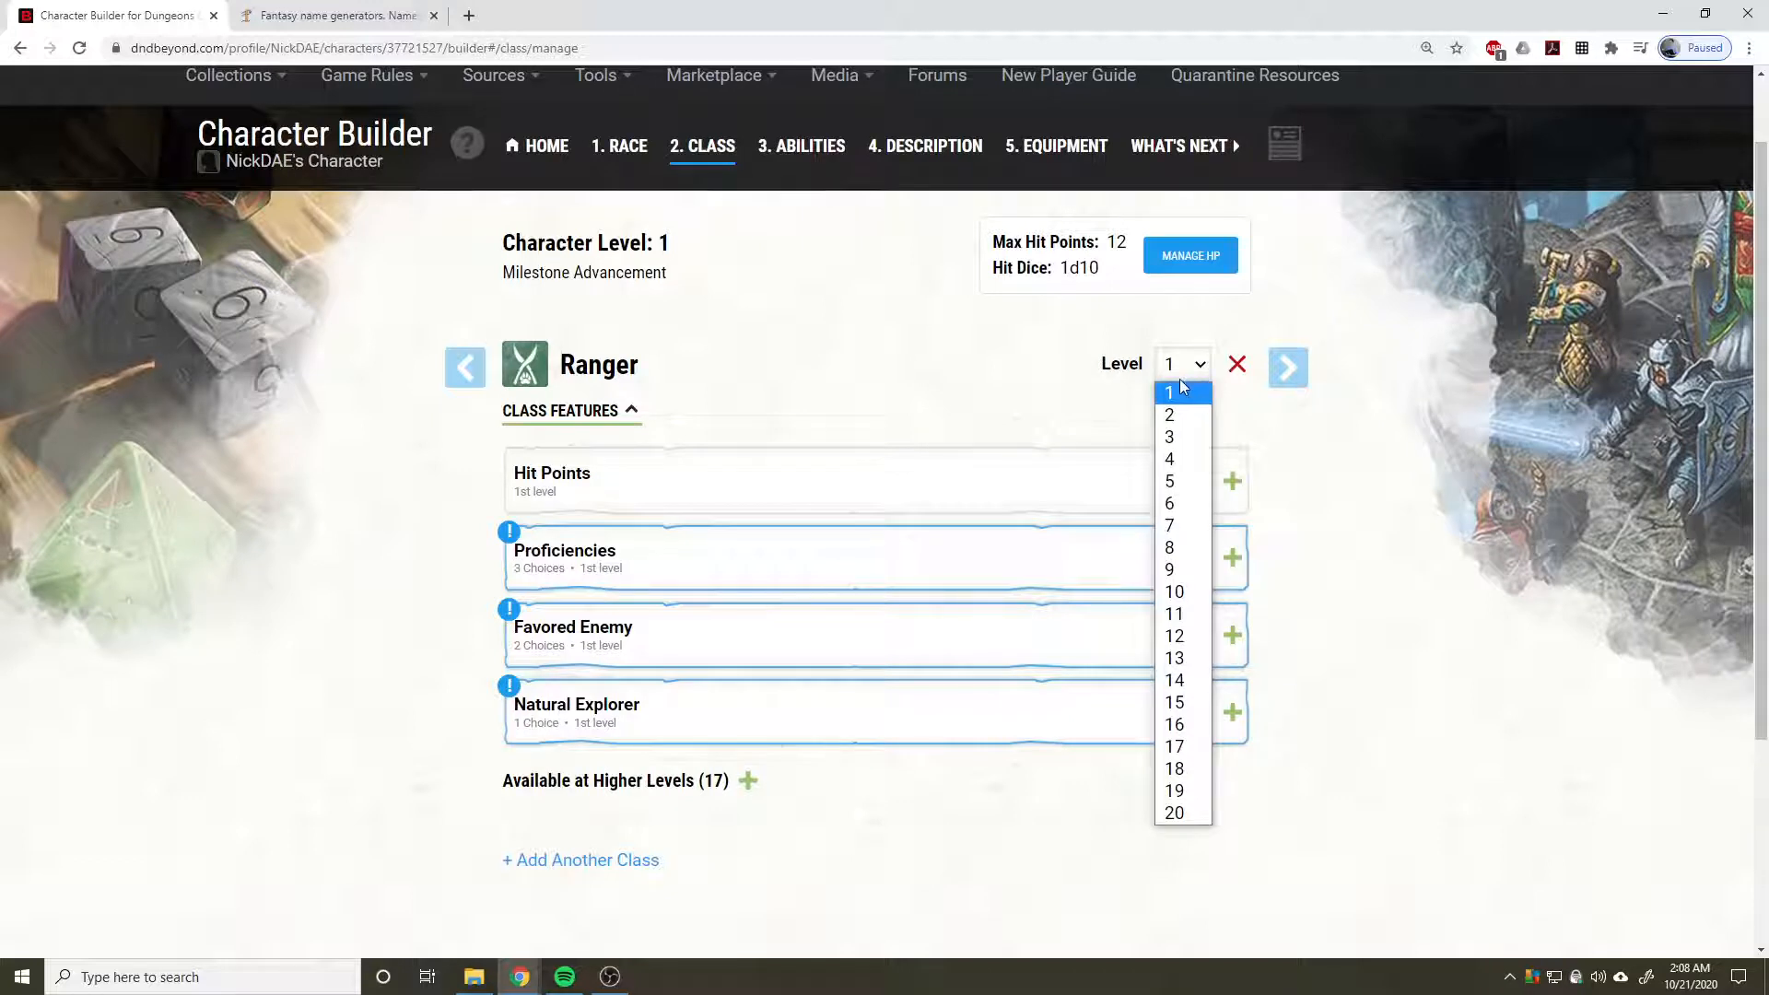
{"action": "left_click", "coordinate": [1169, 436]}
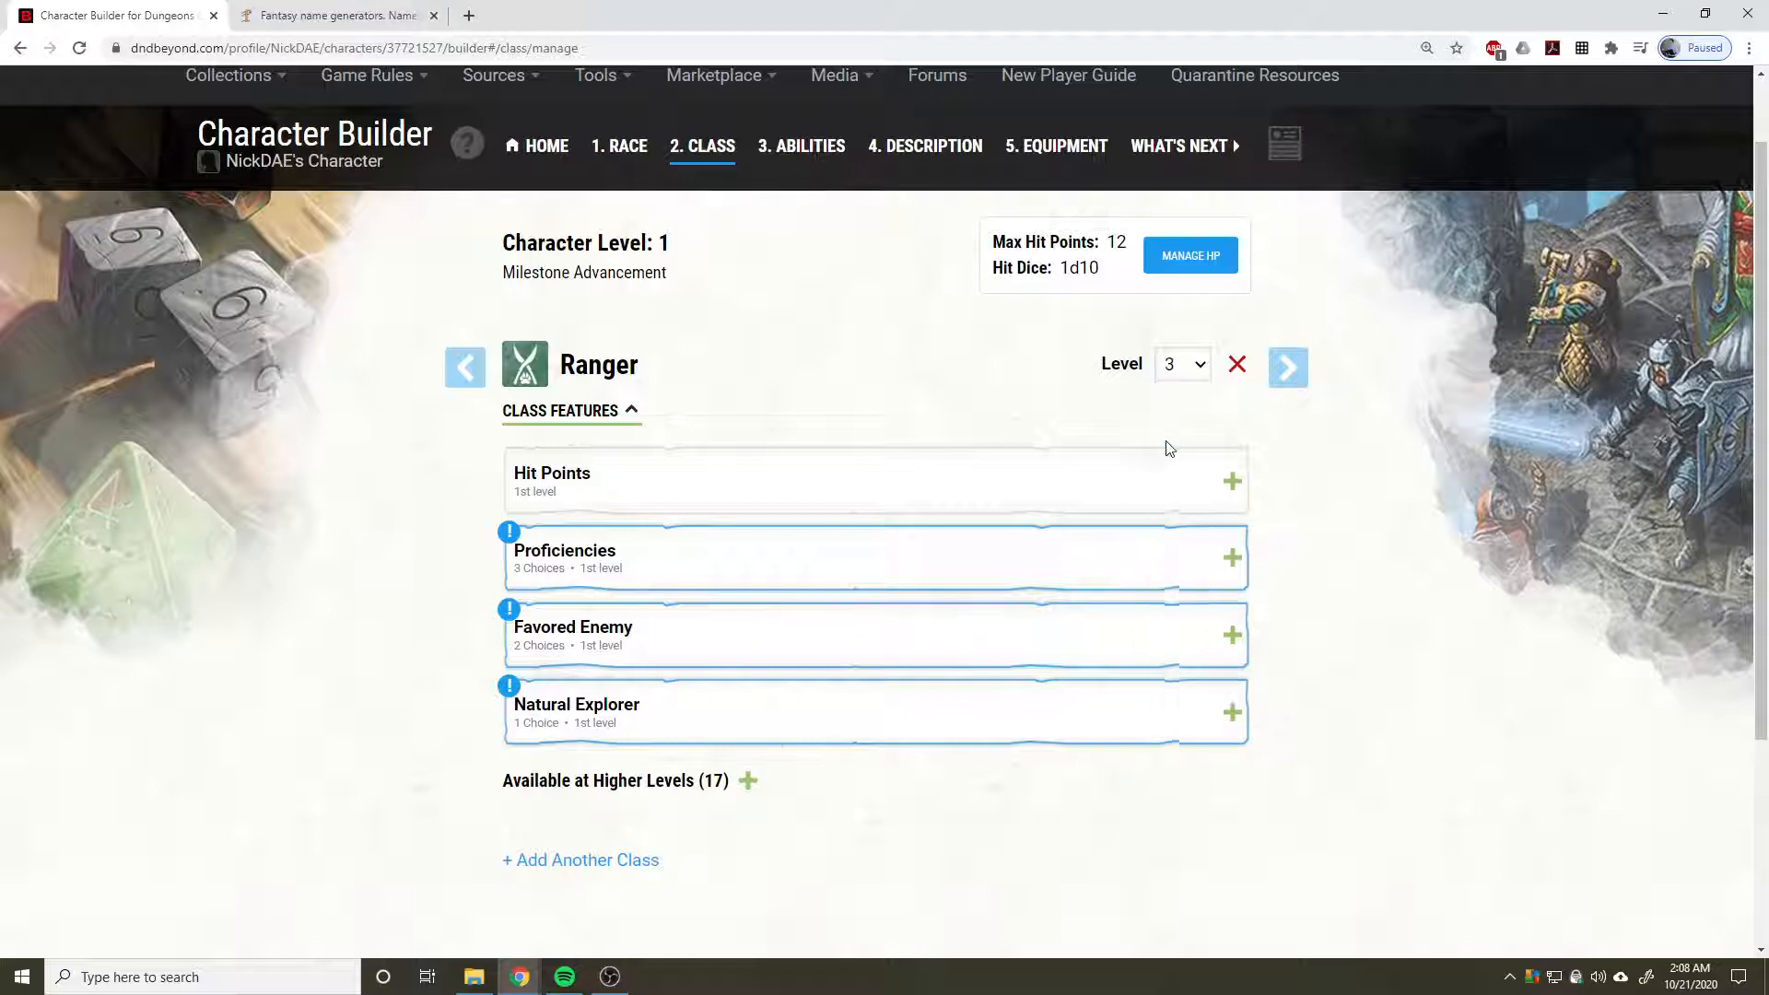
Choose Nature, Stealth and Animal Handling as the three Ranger skills under Proficiencies.
{"action": "scroll", "coordinate": [479, 608], "scroll_direction": "down", "scroll_amount": 3}
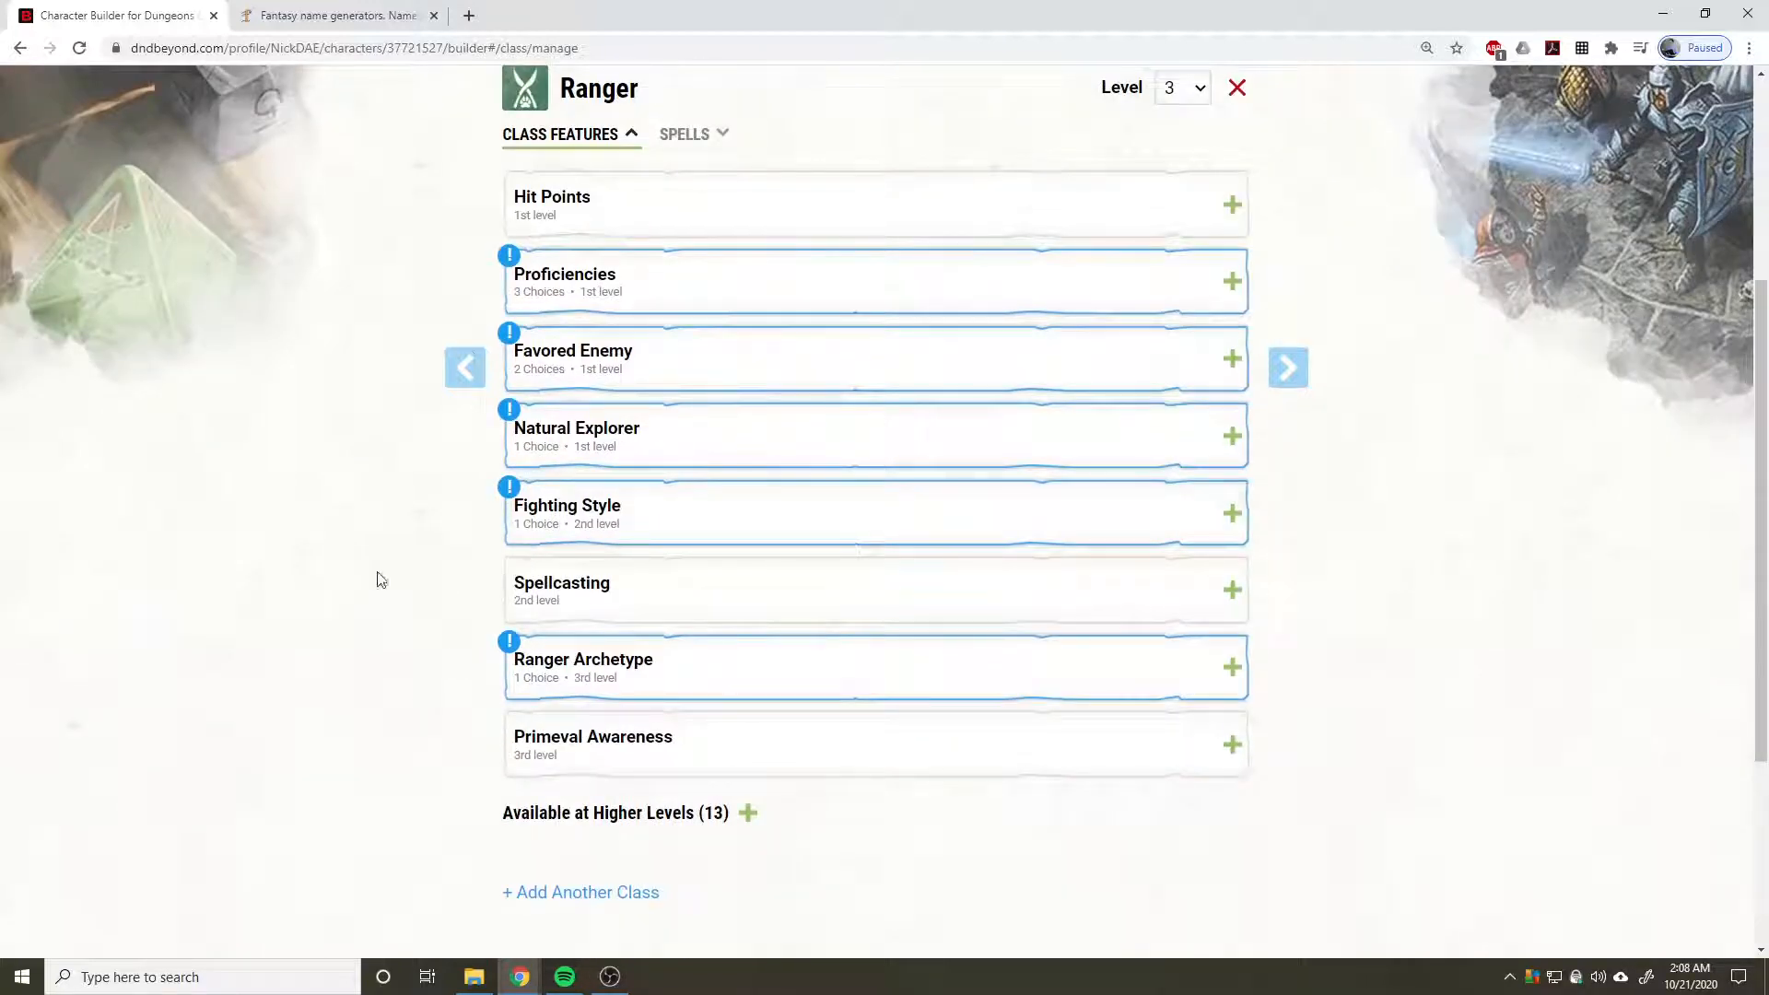
{"action": "scroll", "coordinate": [461, 544], "scroll_direction": "up", "scroll_amount": 3}
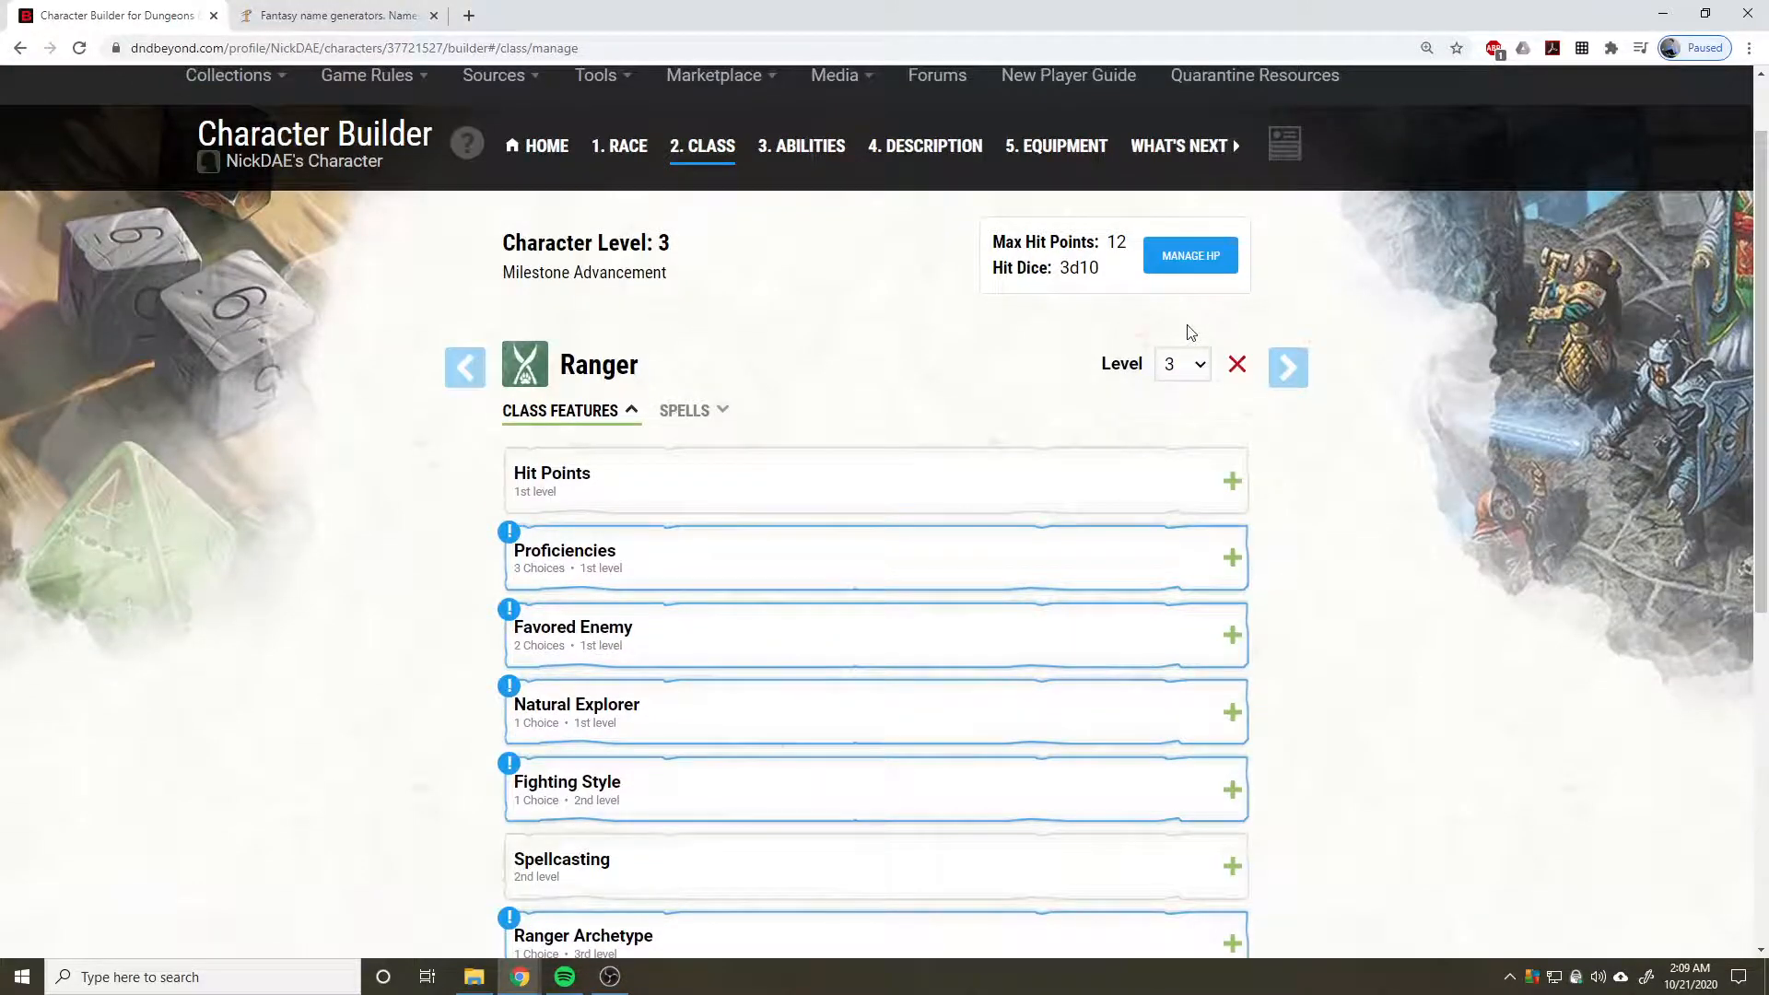
{"action": "scroll", "coordinate": [573, 473], "scroll_direction": "down", "scroll_amount": 2}
{"action": "left_click", "coordinate": [675, 370]}
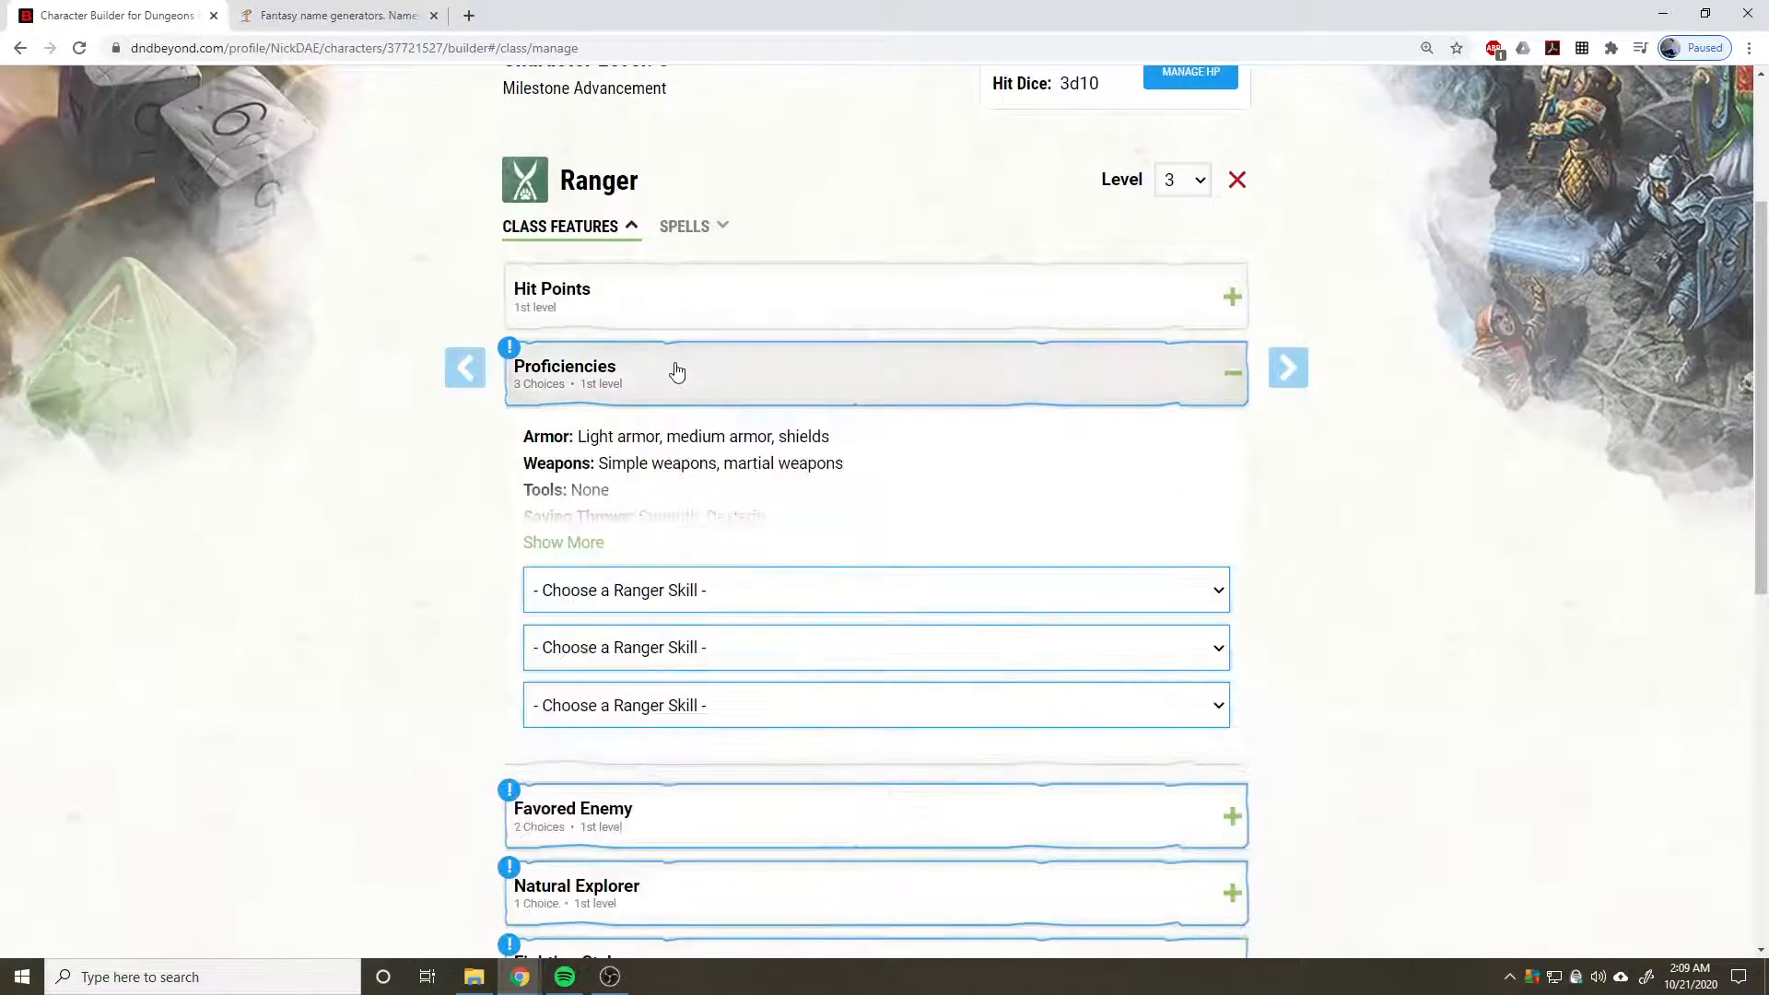
{"action": "scroll", "coordinate": [677, 378], "scroll_direction": "down", "scroll_amount": 1}
{"action": "left_click", "coordinate": [715, 505]}
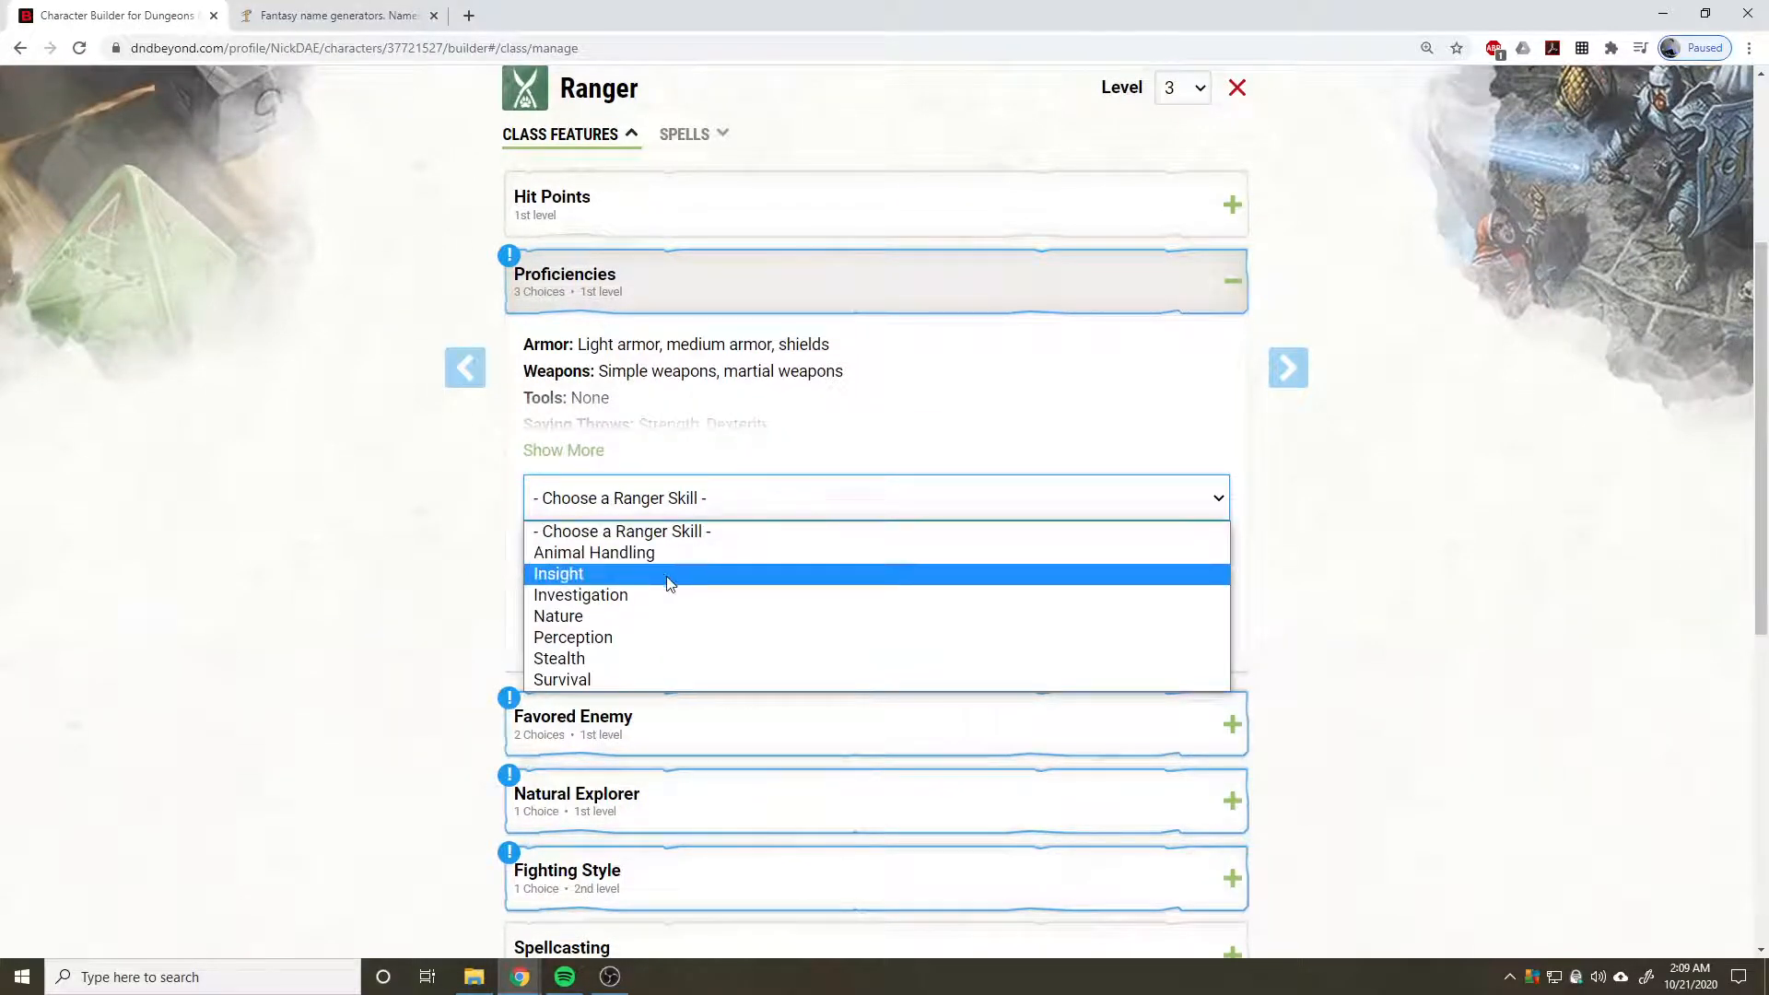
{"action": "left_click", "coordinate": [629, 614]}
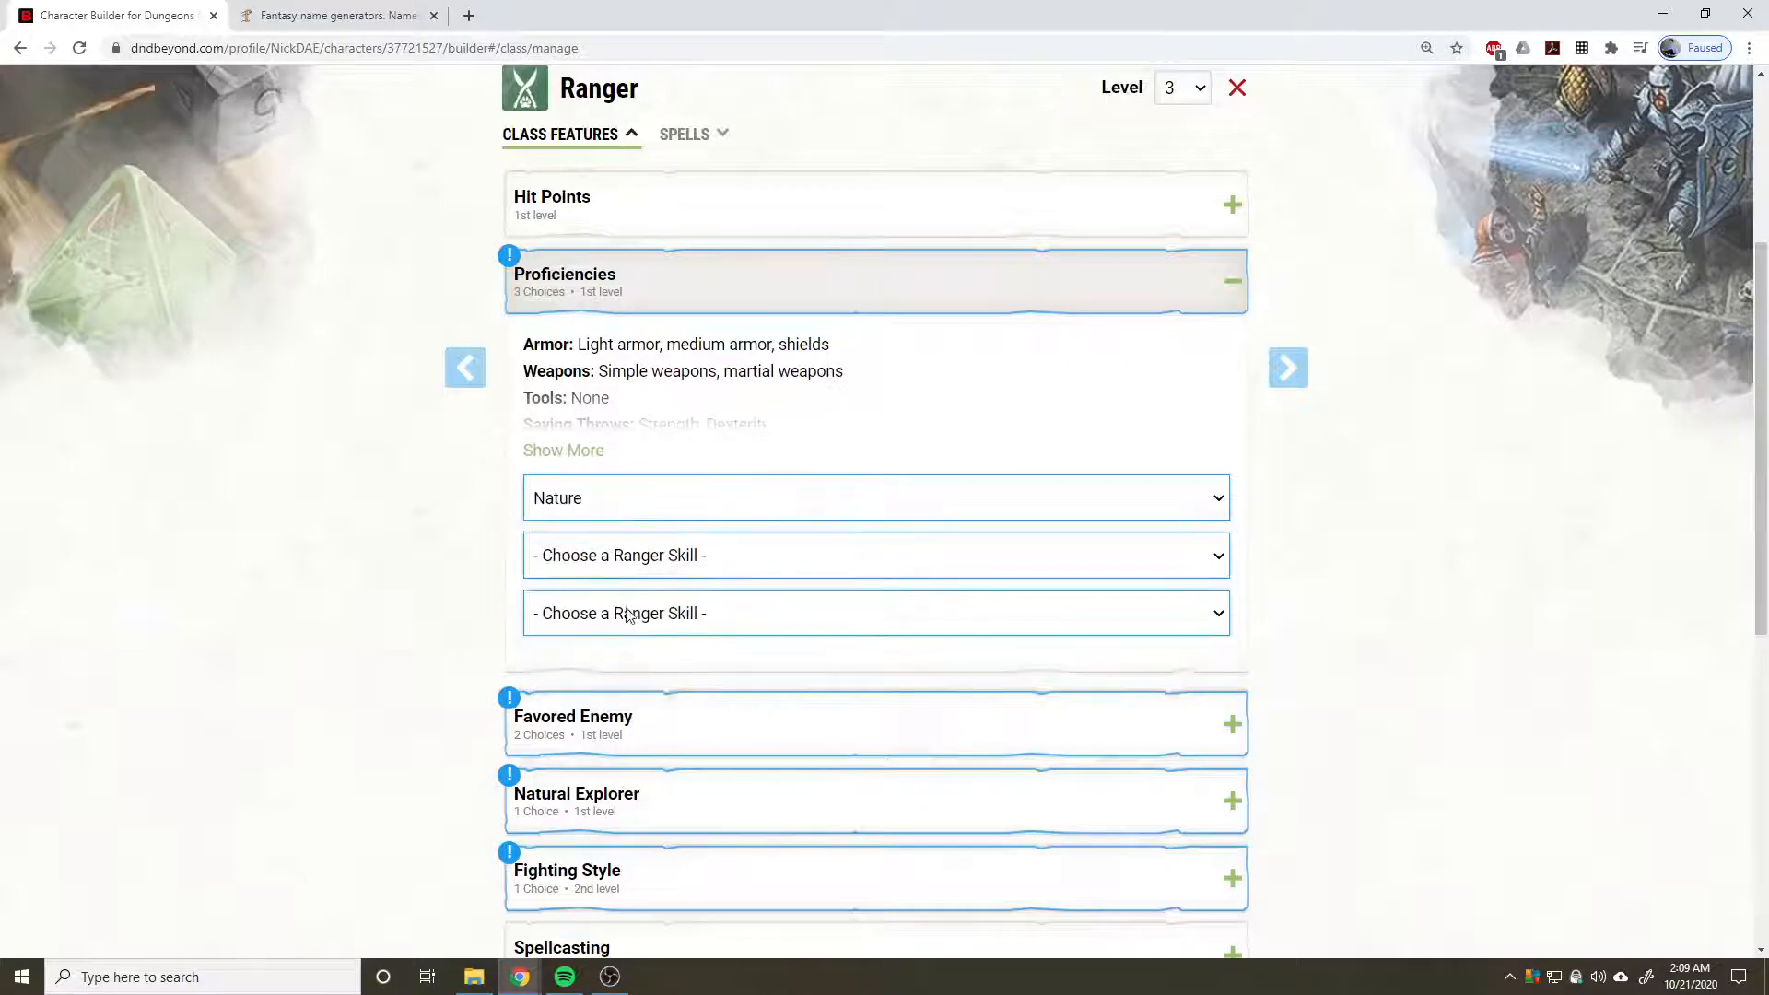
{"action": "left_click", "coordinate": [622, 563]}
{"action": "left_click", "coordinate": [571, 696]}
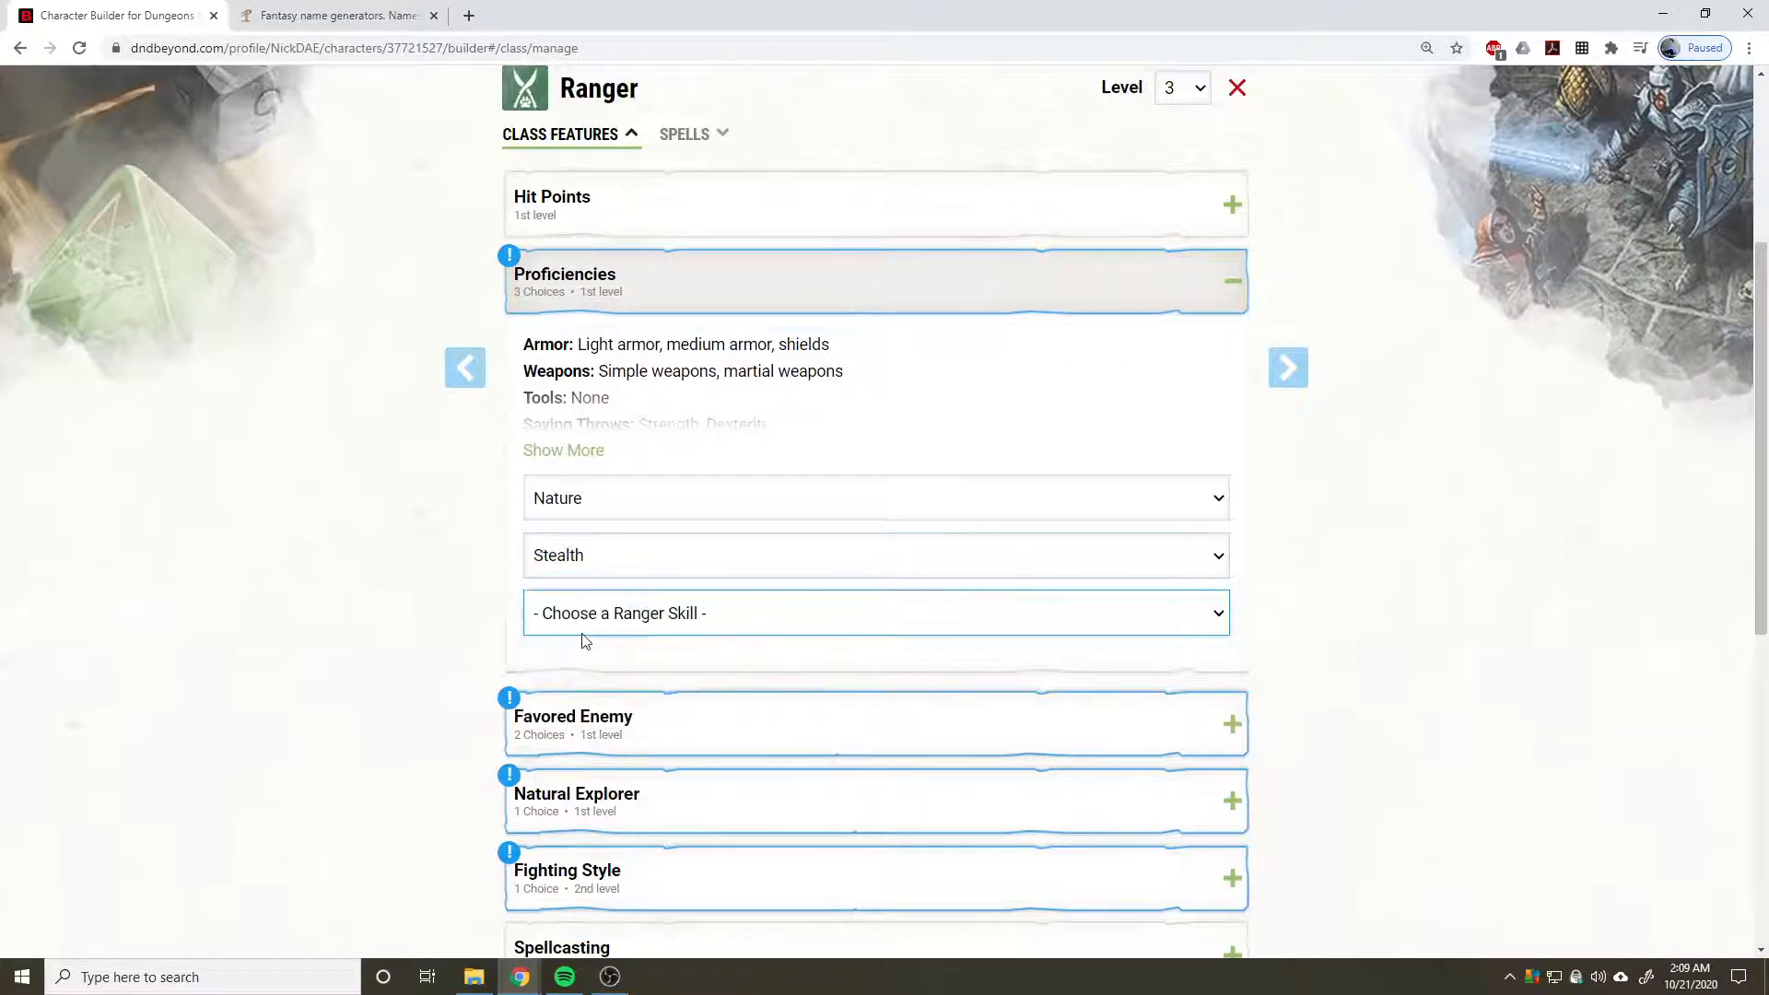
{"action": "left_click", "coordinate": [589, 627]}
{"action": "left_click", "coordinate": [593, 669]}
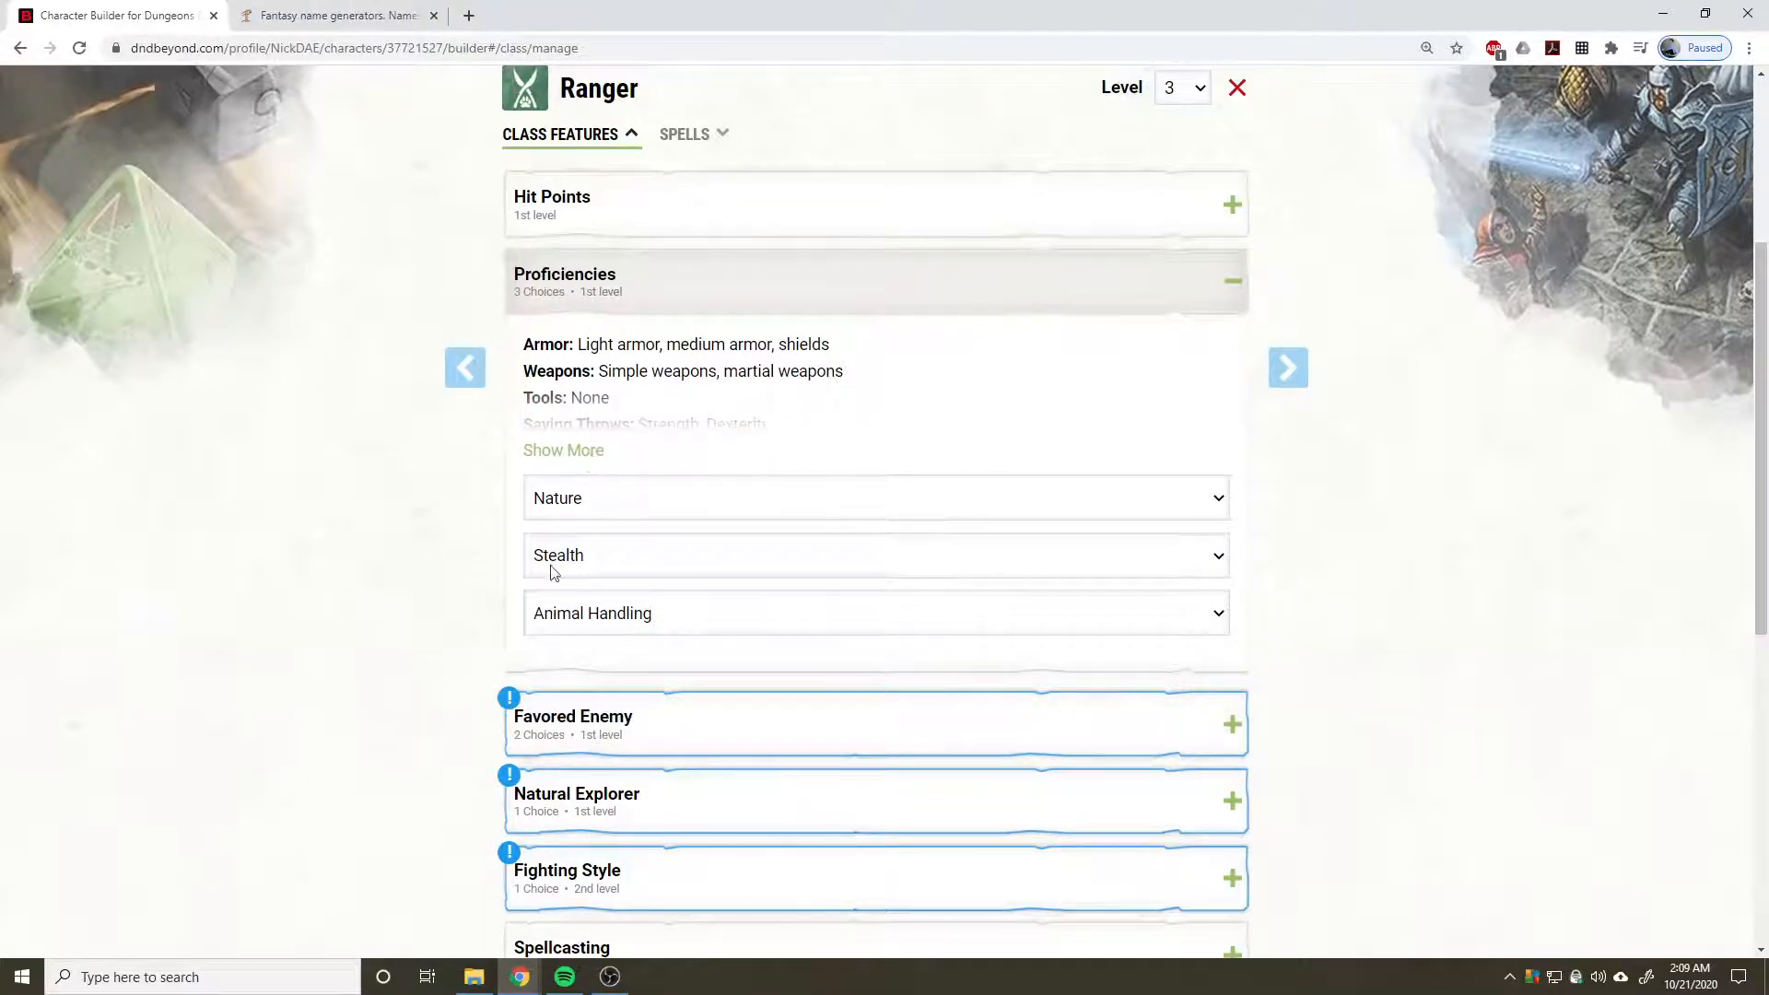
Read the full Proficiencies description, including saving throws and available skills, and collapse that feature.
{"action": "left_click", "coordinate": [563, 451]}
{"action": "scroll", "coordinate": [571, 447], "scroll_direction": "up", "scroll_amount": 4}
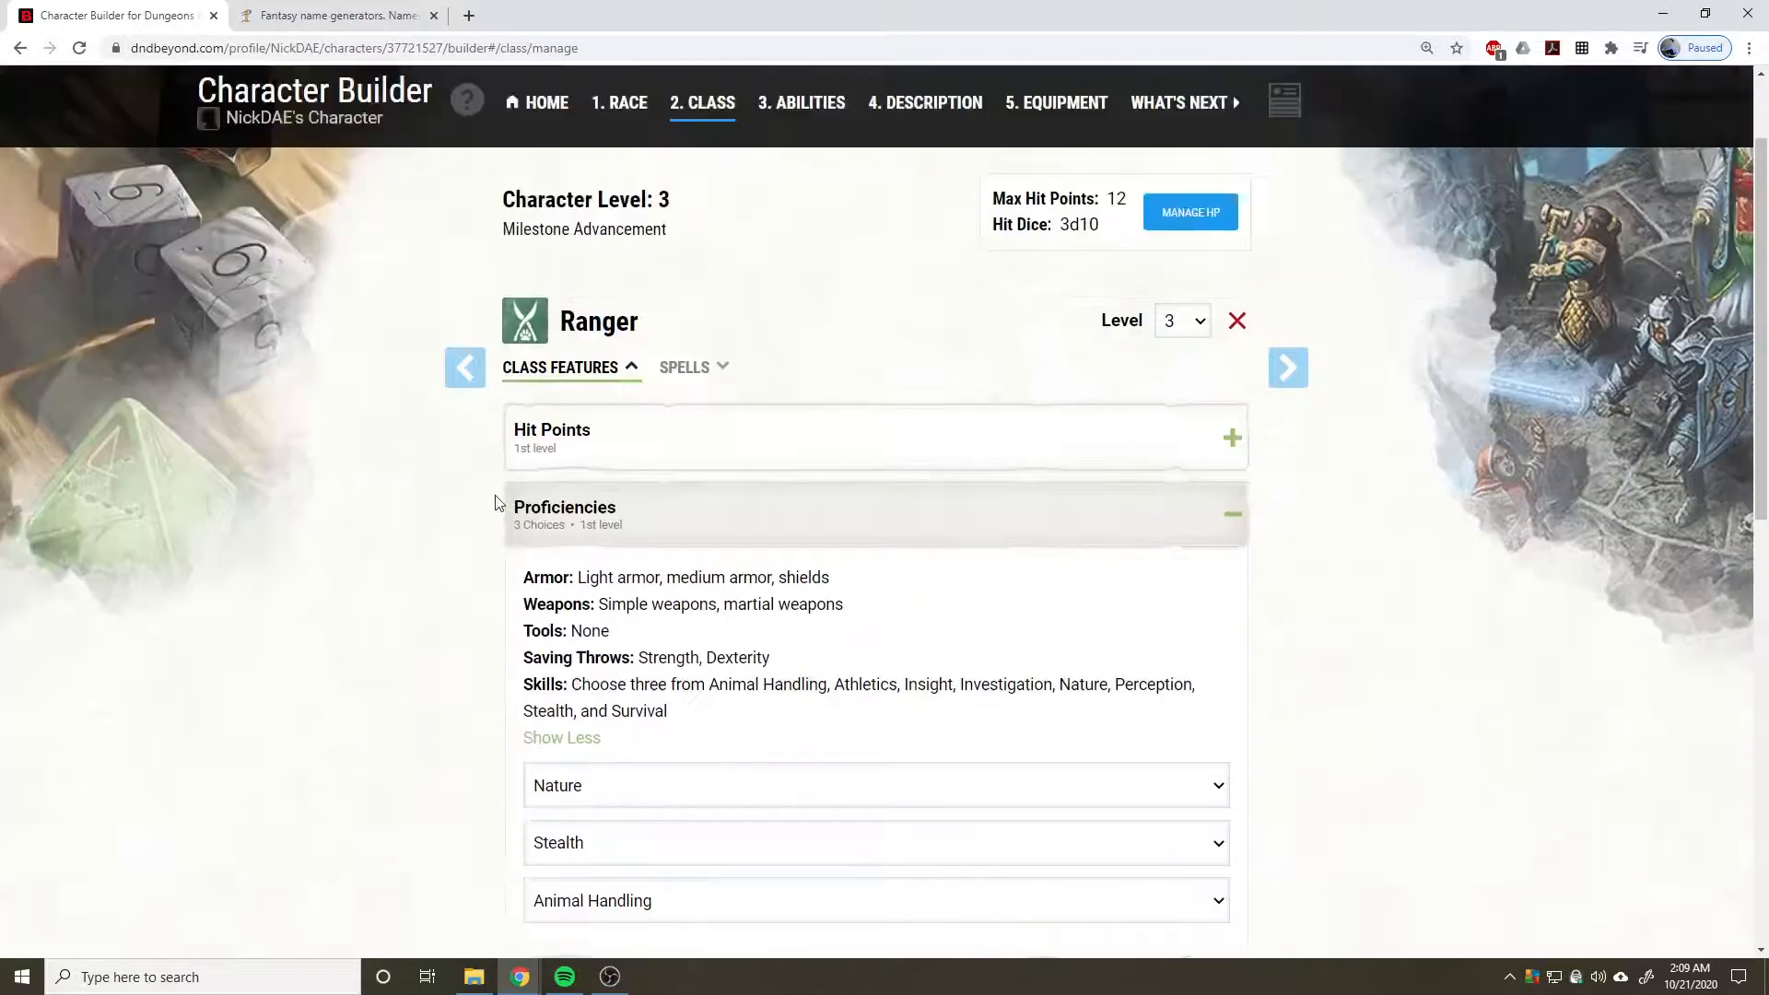
{"action": "scroll", "coordinate": [532, 514], "scroll_direction": "down", "scroll_amount": 4}
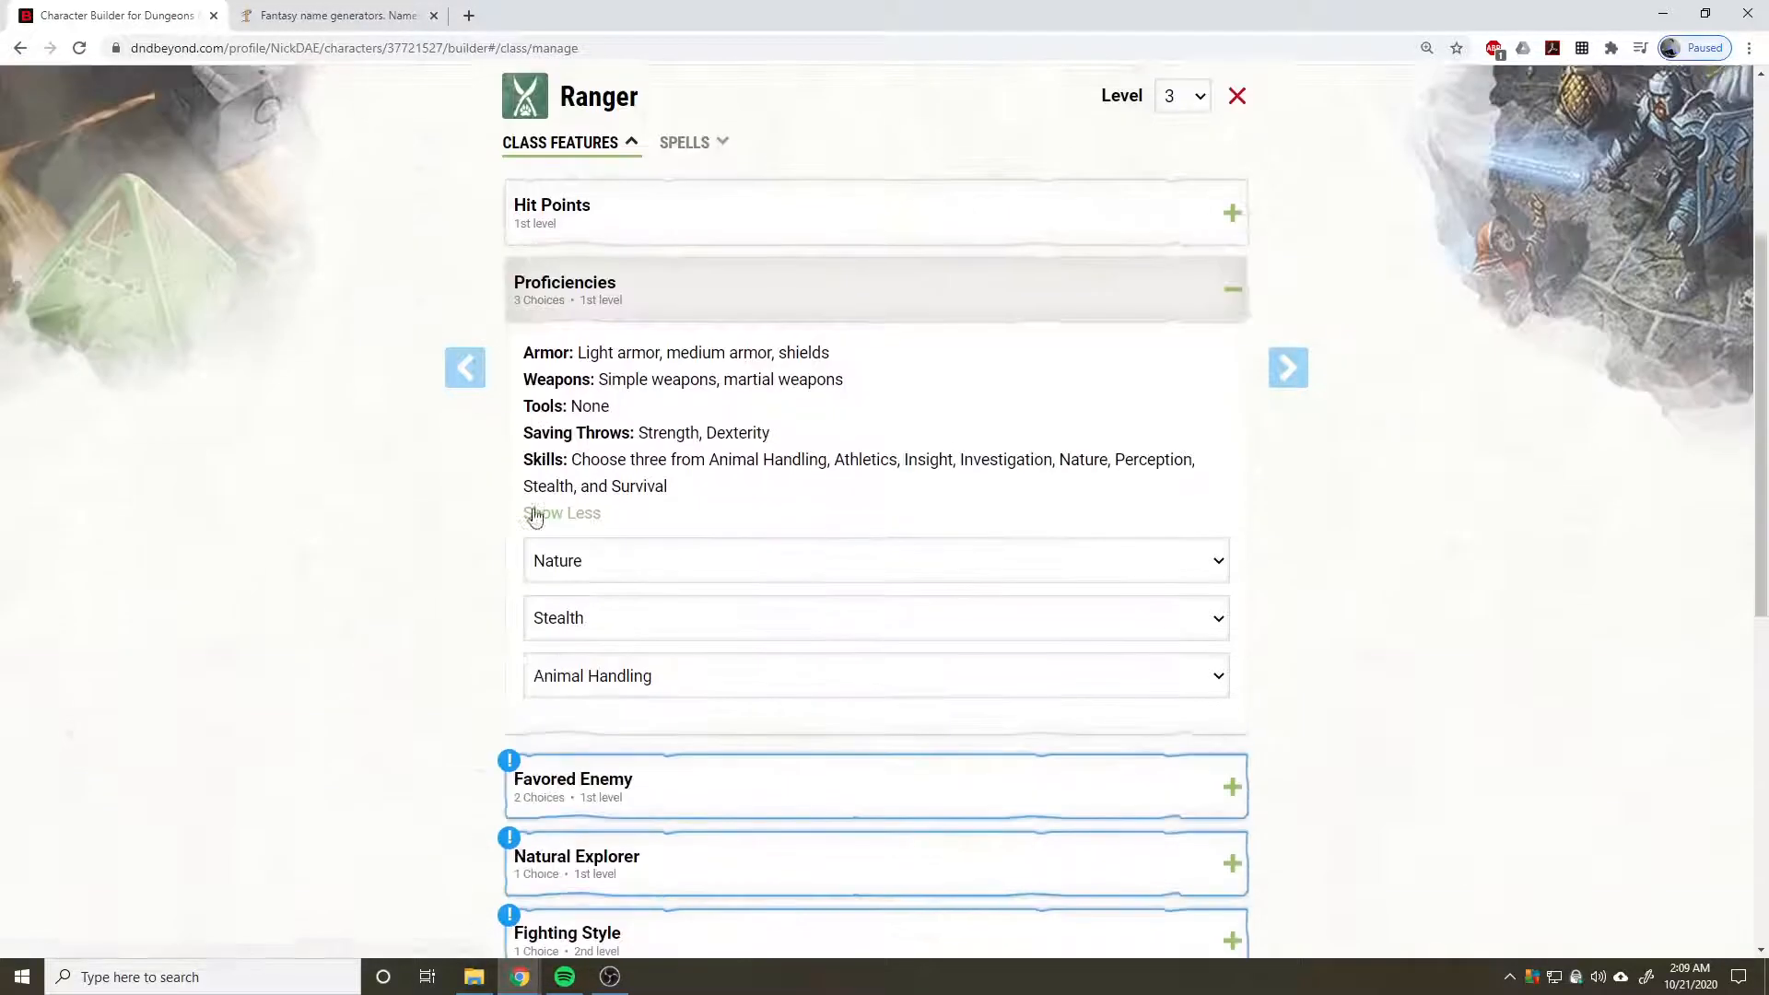
{"action": "left_click", "coordinate": [680, 301]}
Set the Favored Enemy language to Draconic and the enemy type to Dragons, and collapse the feature.
{"action": "left_click", "coordinate": [594, 359]}
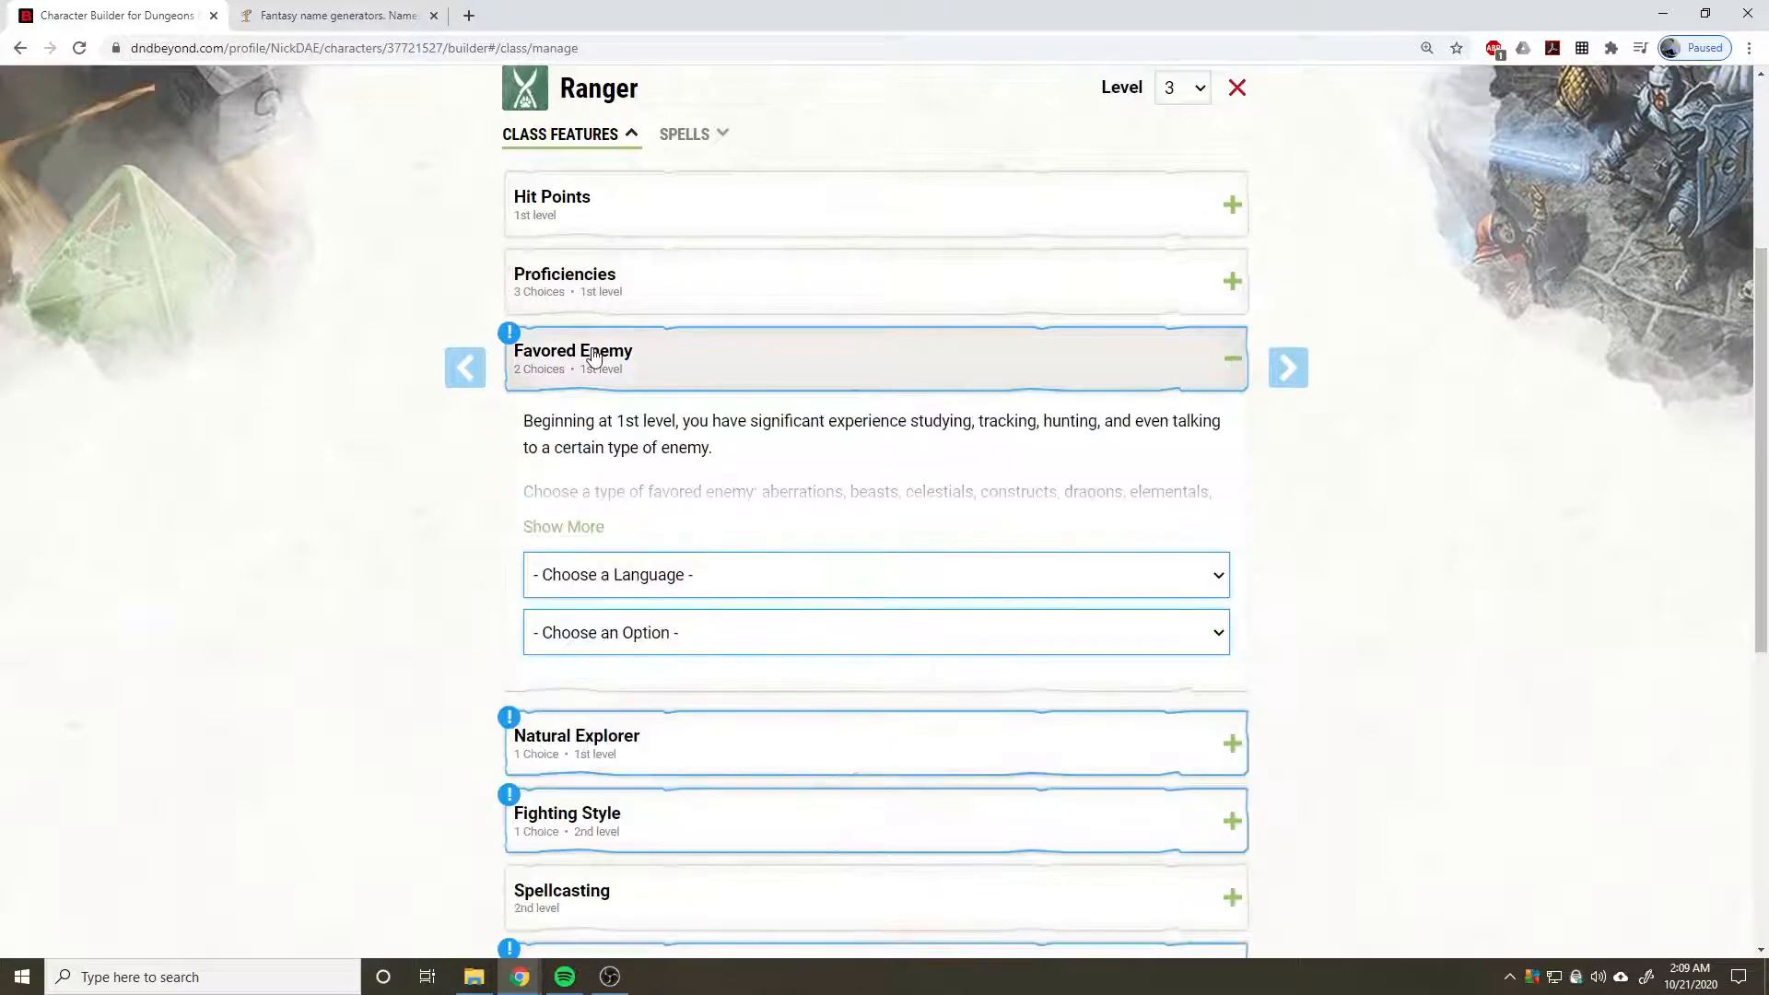
{"action": "left_click", "coordinate": [605, 566]}
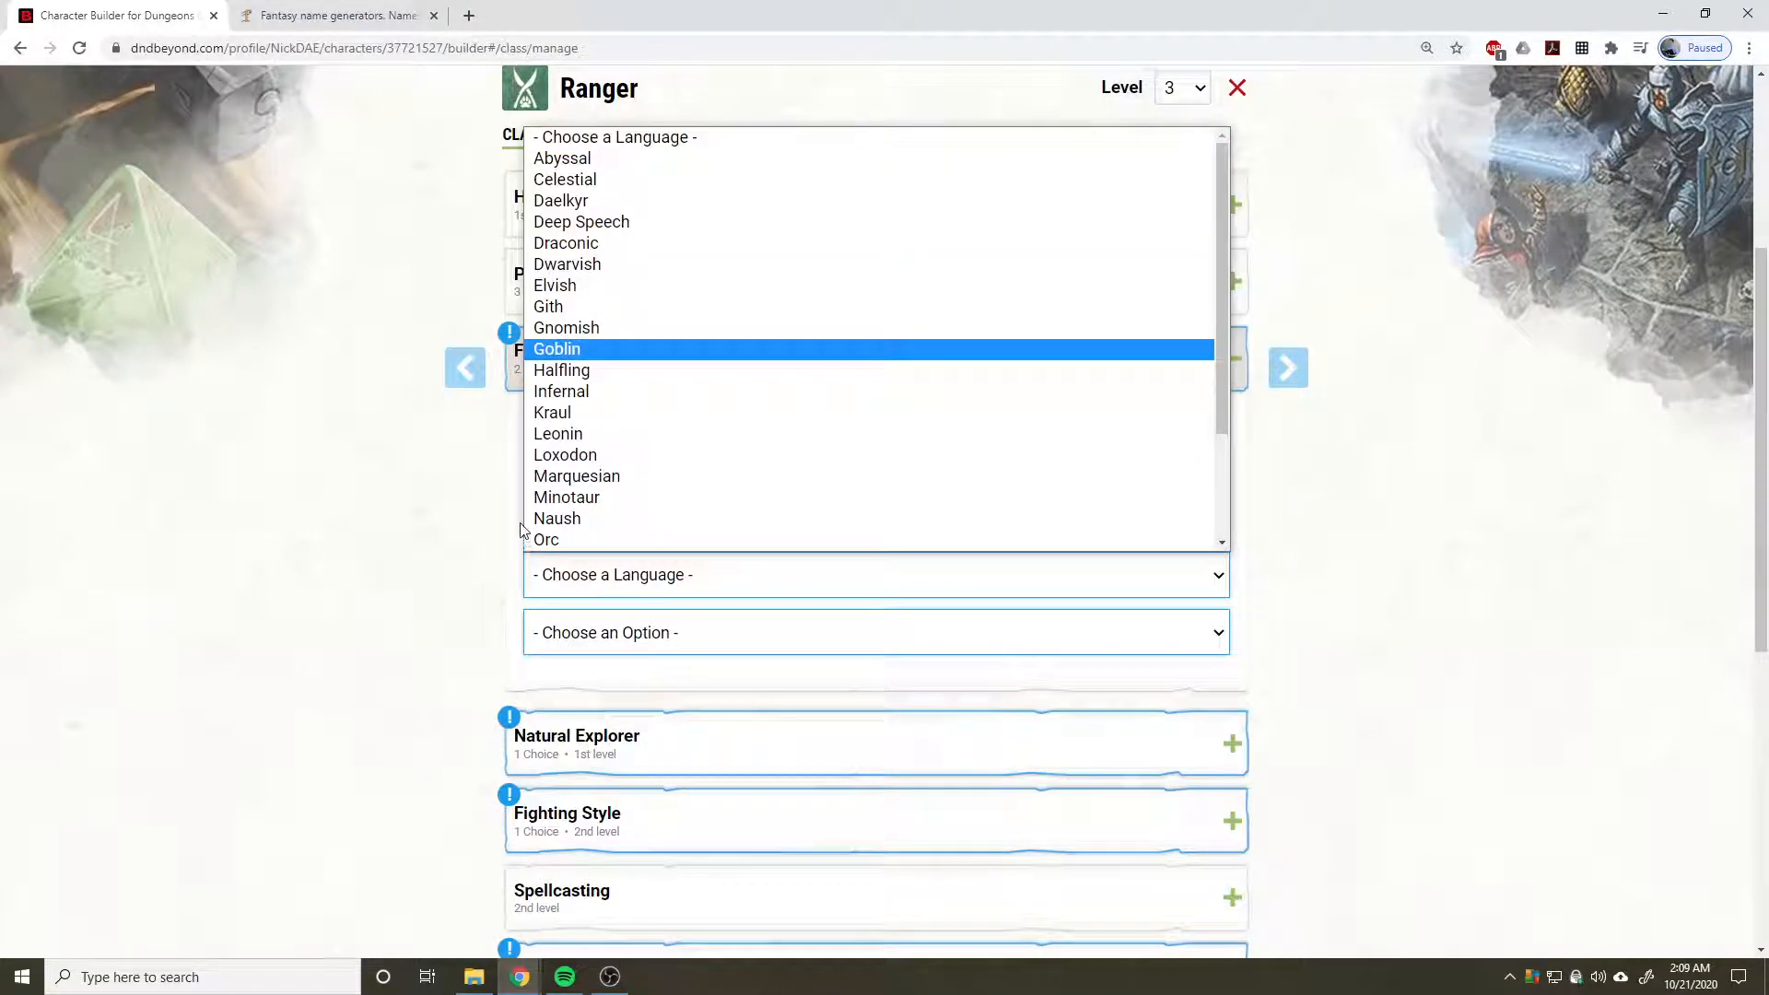
{"action": "left_click", "coordinate": [642, 249]}
{"action": "left_click", "coordinate": [682, 622]}
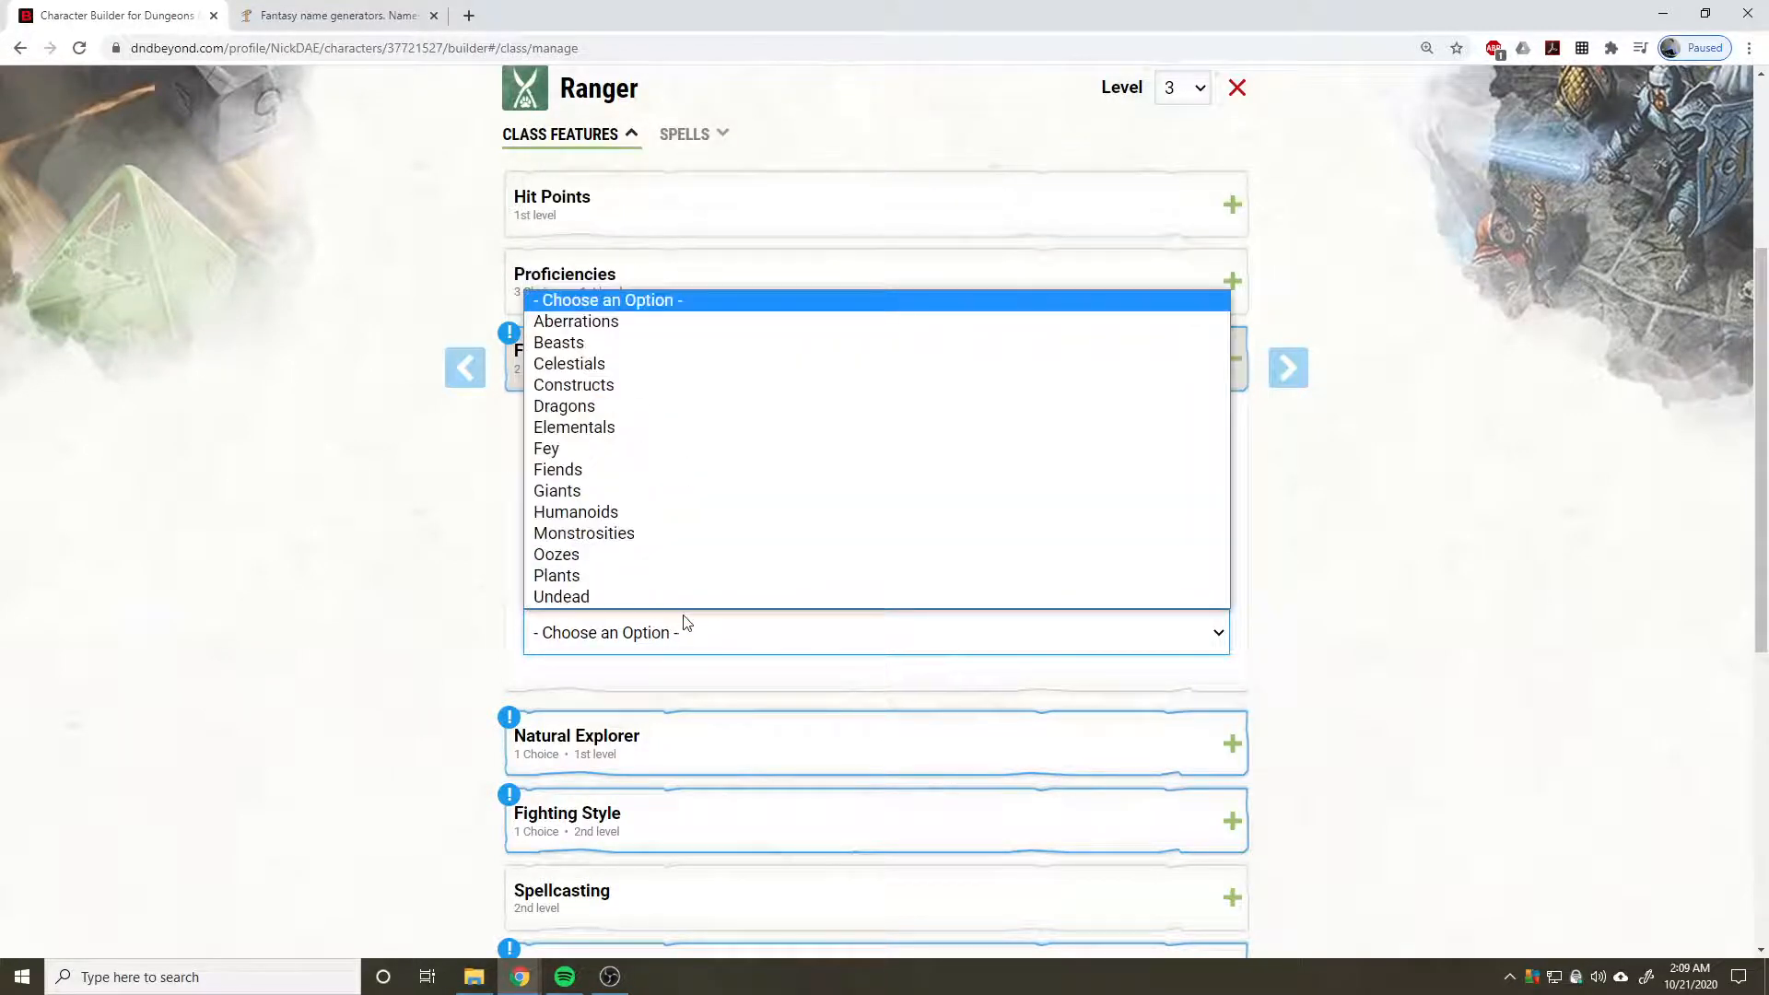
{"action": "left_click", "coordinate": [640, 403]}
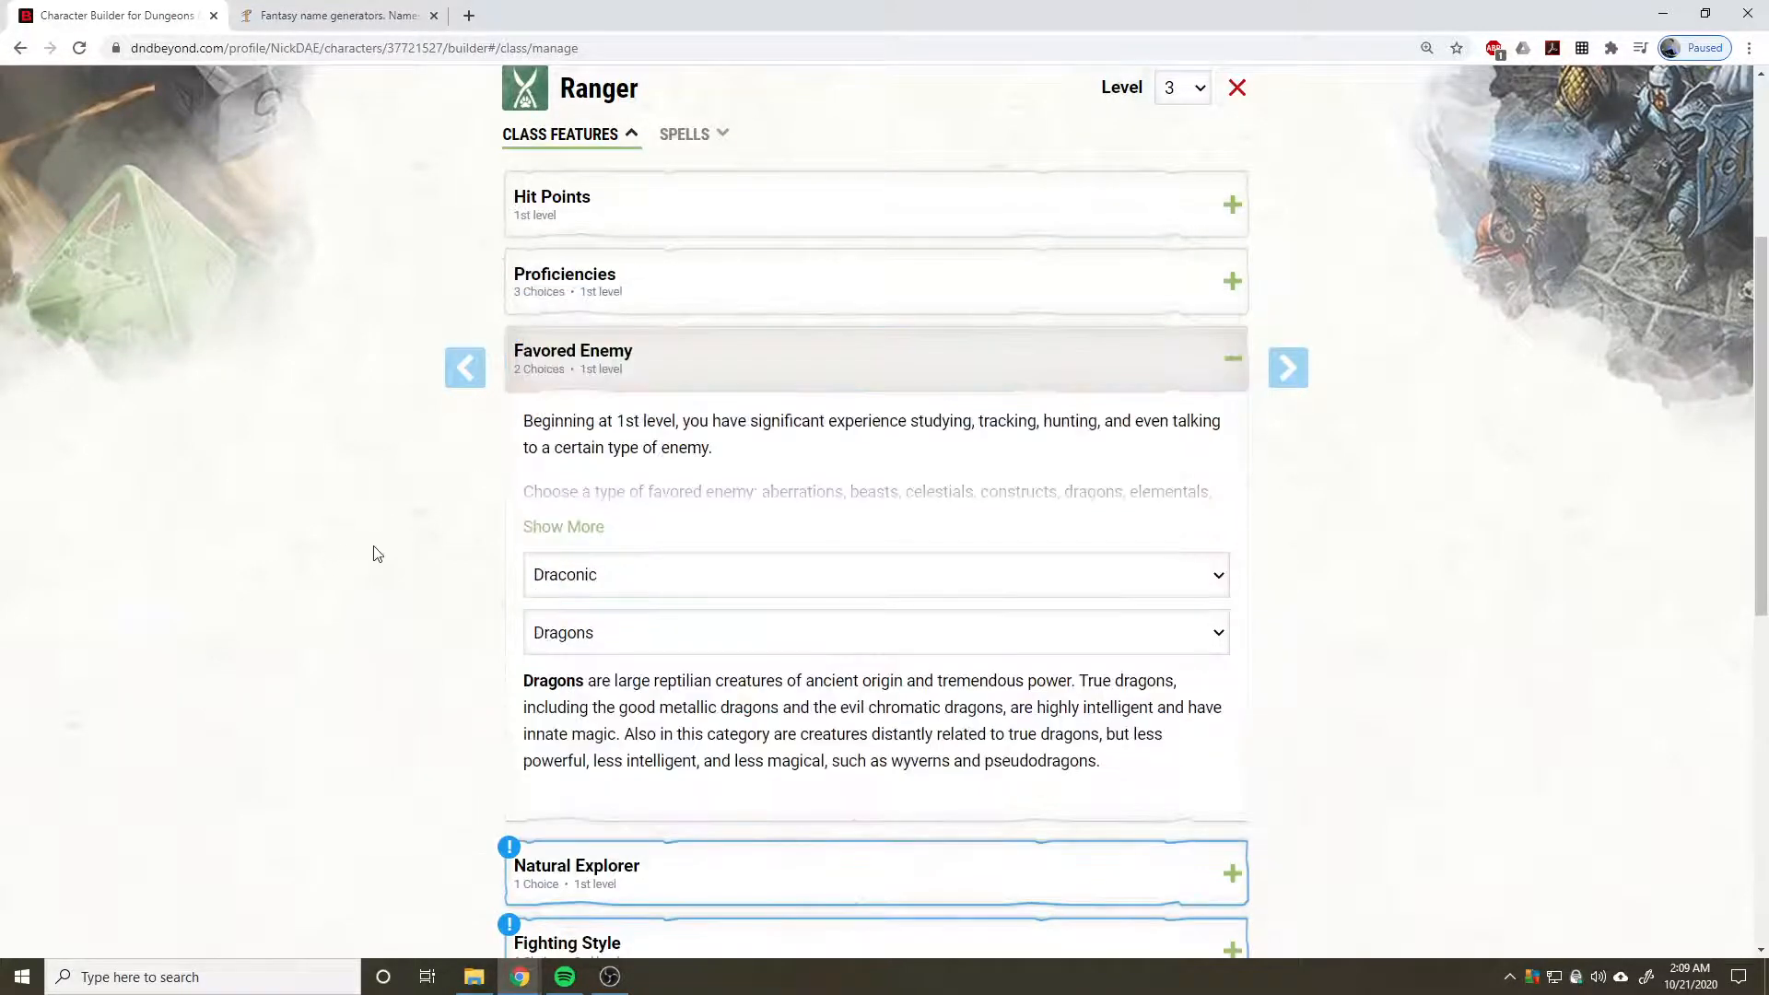
{"action": "left_click", "coordinate": [542, 357]}
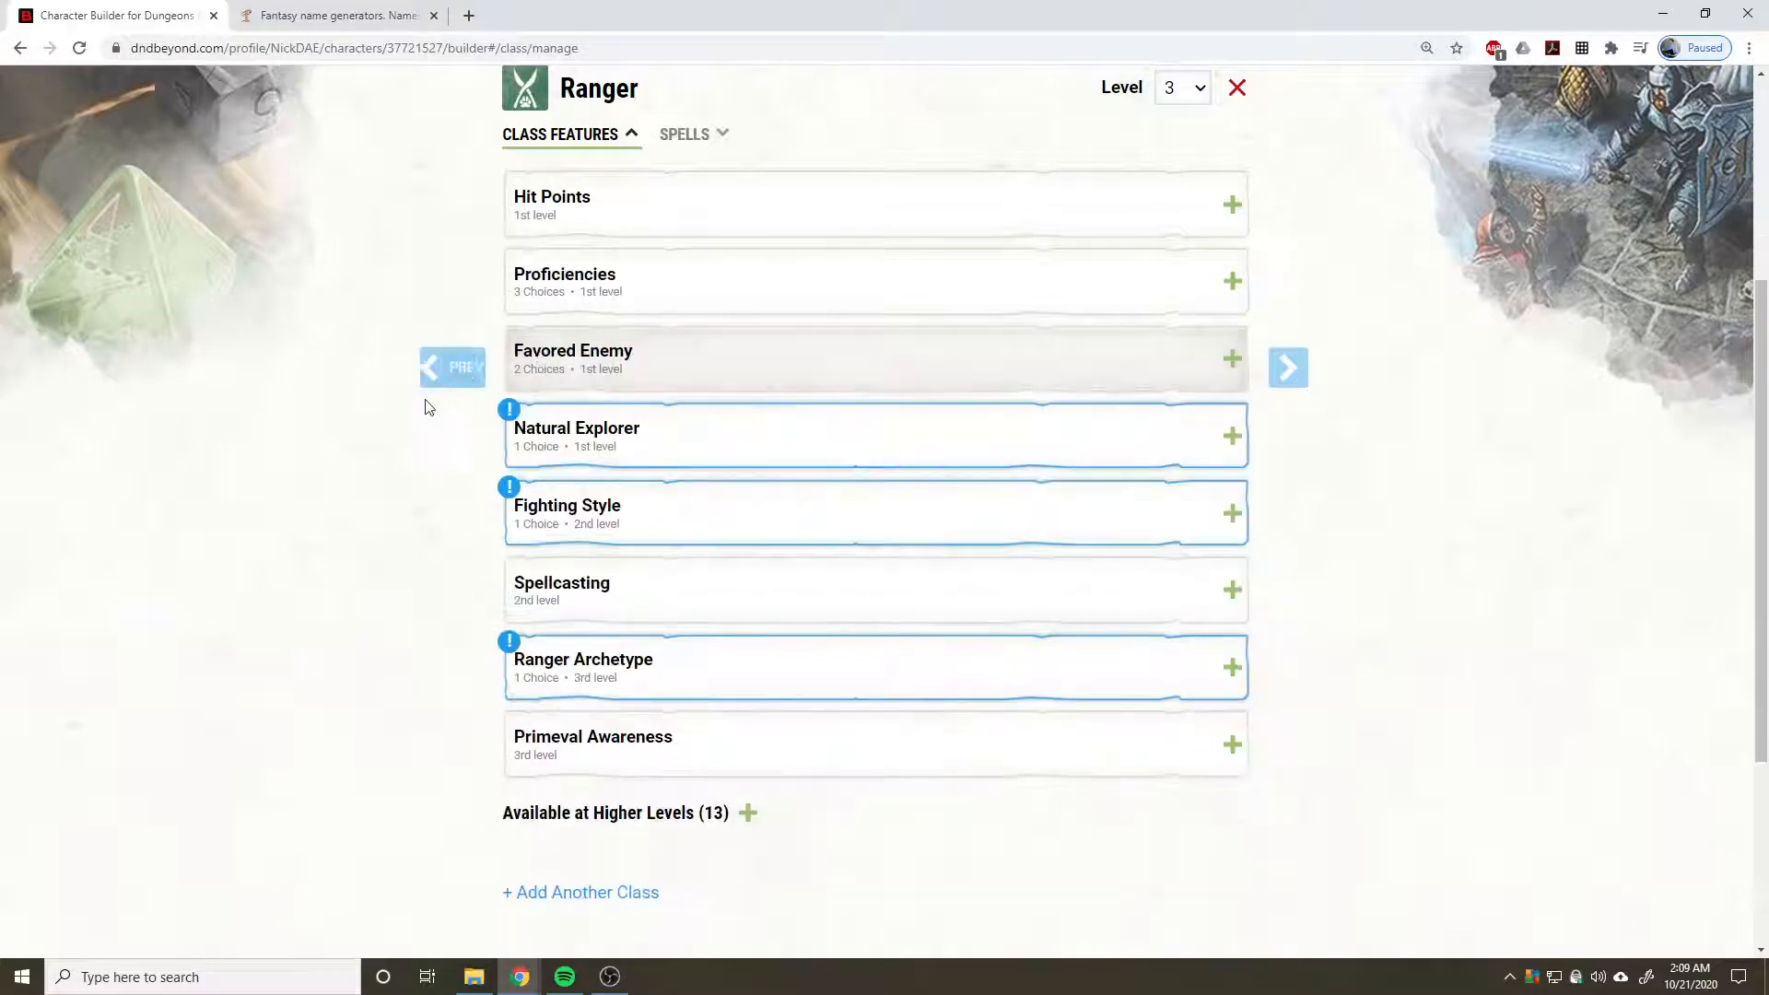
Choose Mountain as the Natural Explorer favored terrain and collapse the feature.
{"action": "left_click", "coordinate": [616, 429]}
{"action": "left_click", "coordinate": [642, 655]}
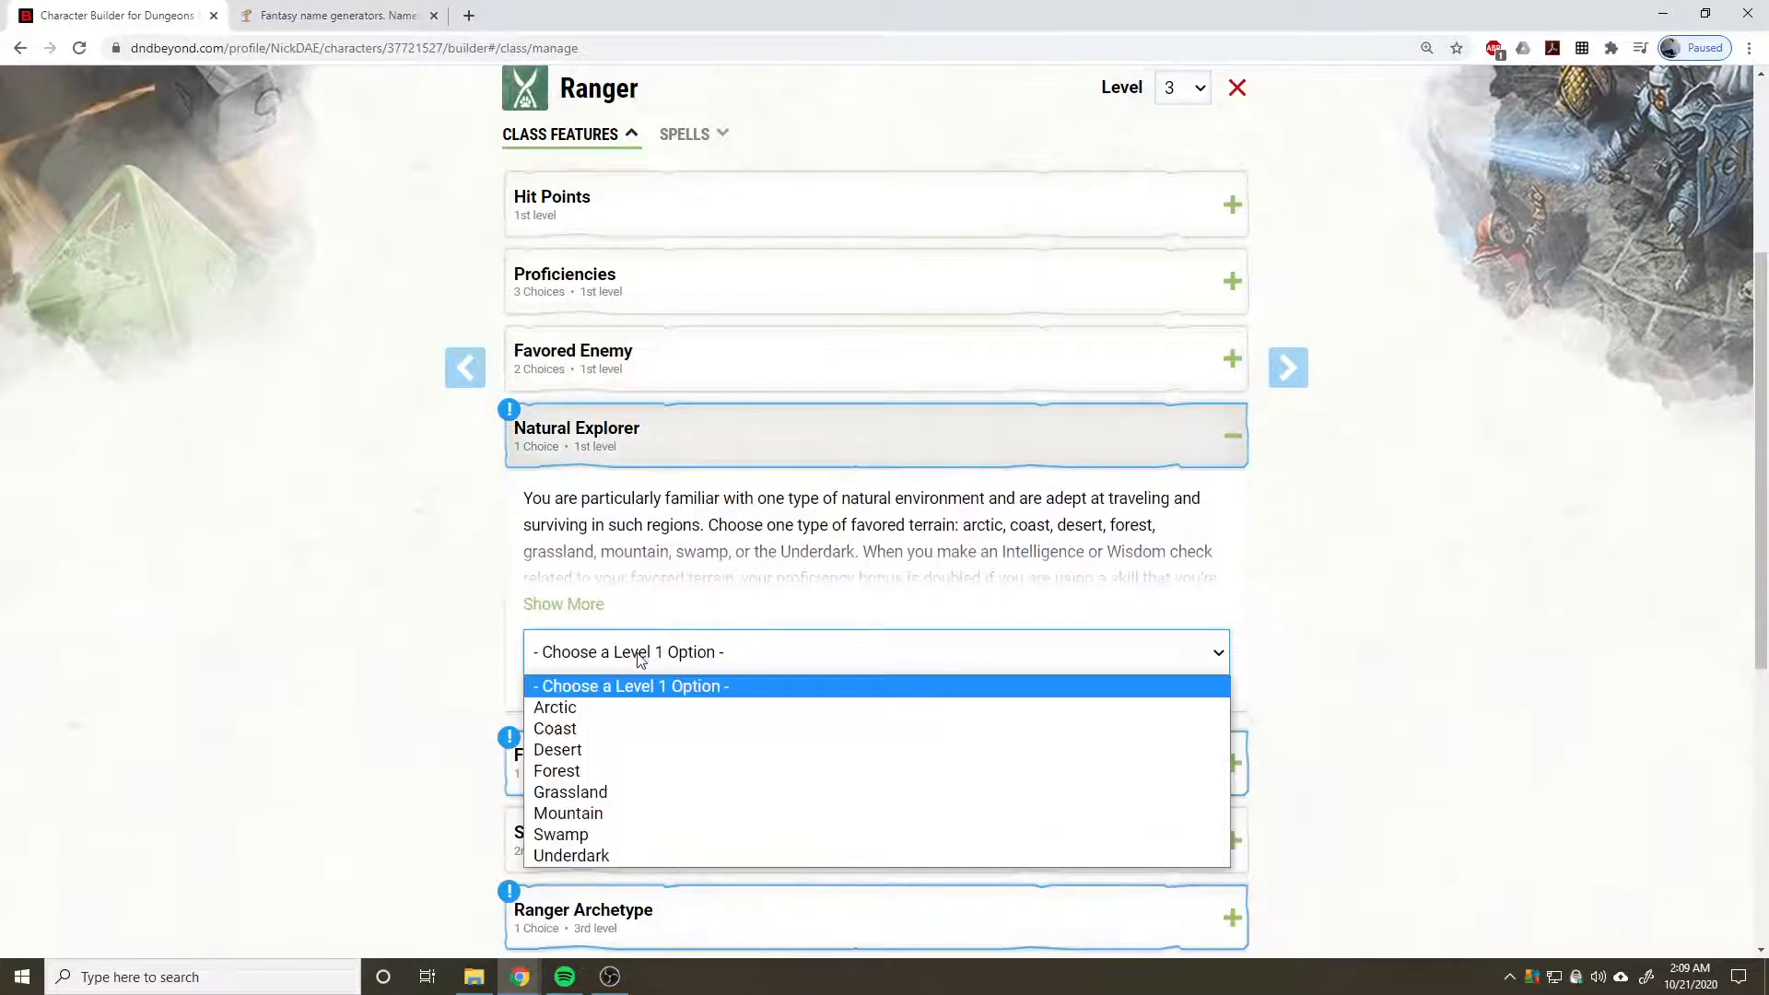
{"action": "left_click", "coordinate": [568, 813]}
{"action": "left_click", "coordinate": [572, 422]}
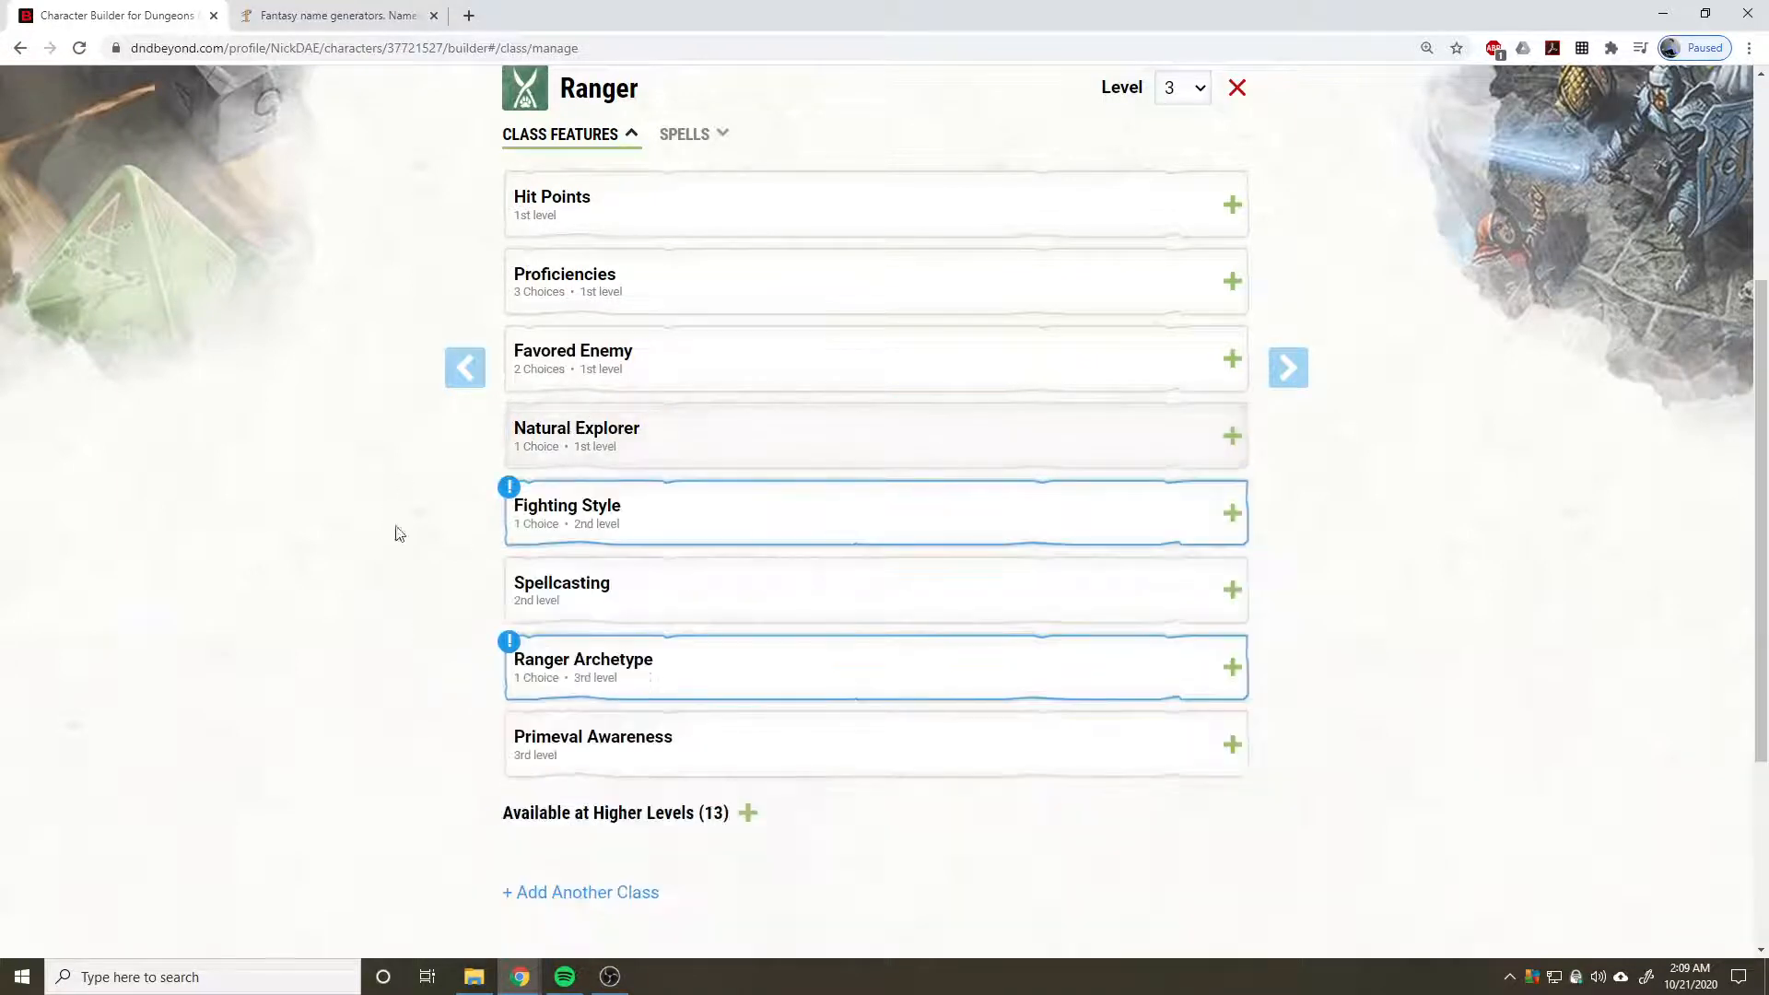
Choose Dueling as the Fighting Style, and briefly expand and collapse the Spellcasting feature's description.
{"action": "left_click", "coordinate": [593, 509]}
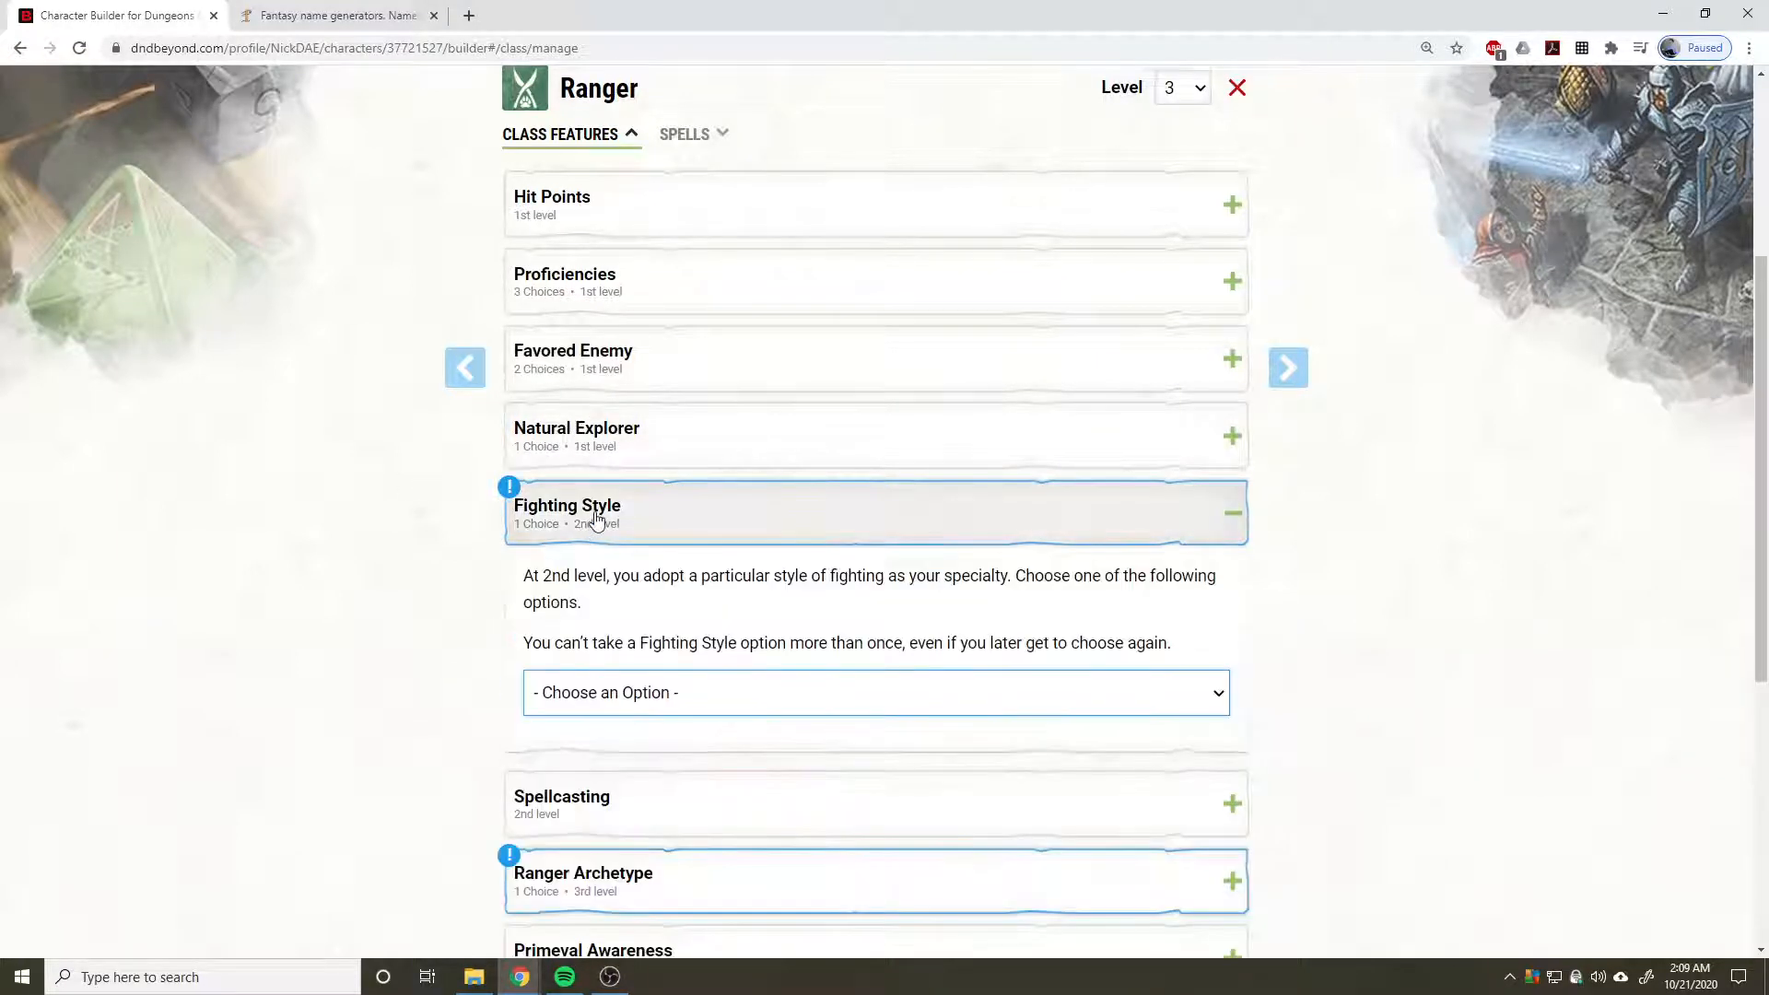
{"action": "left_click", "coordinate": [692, 708]}
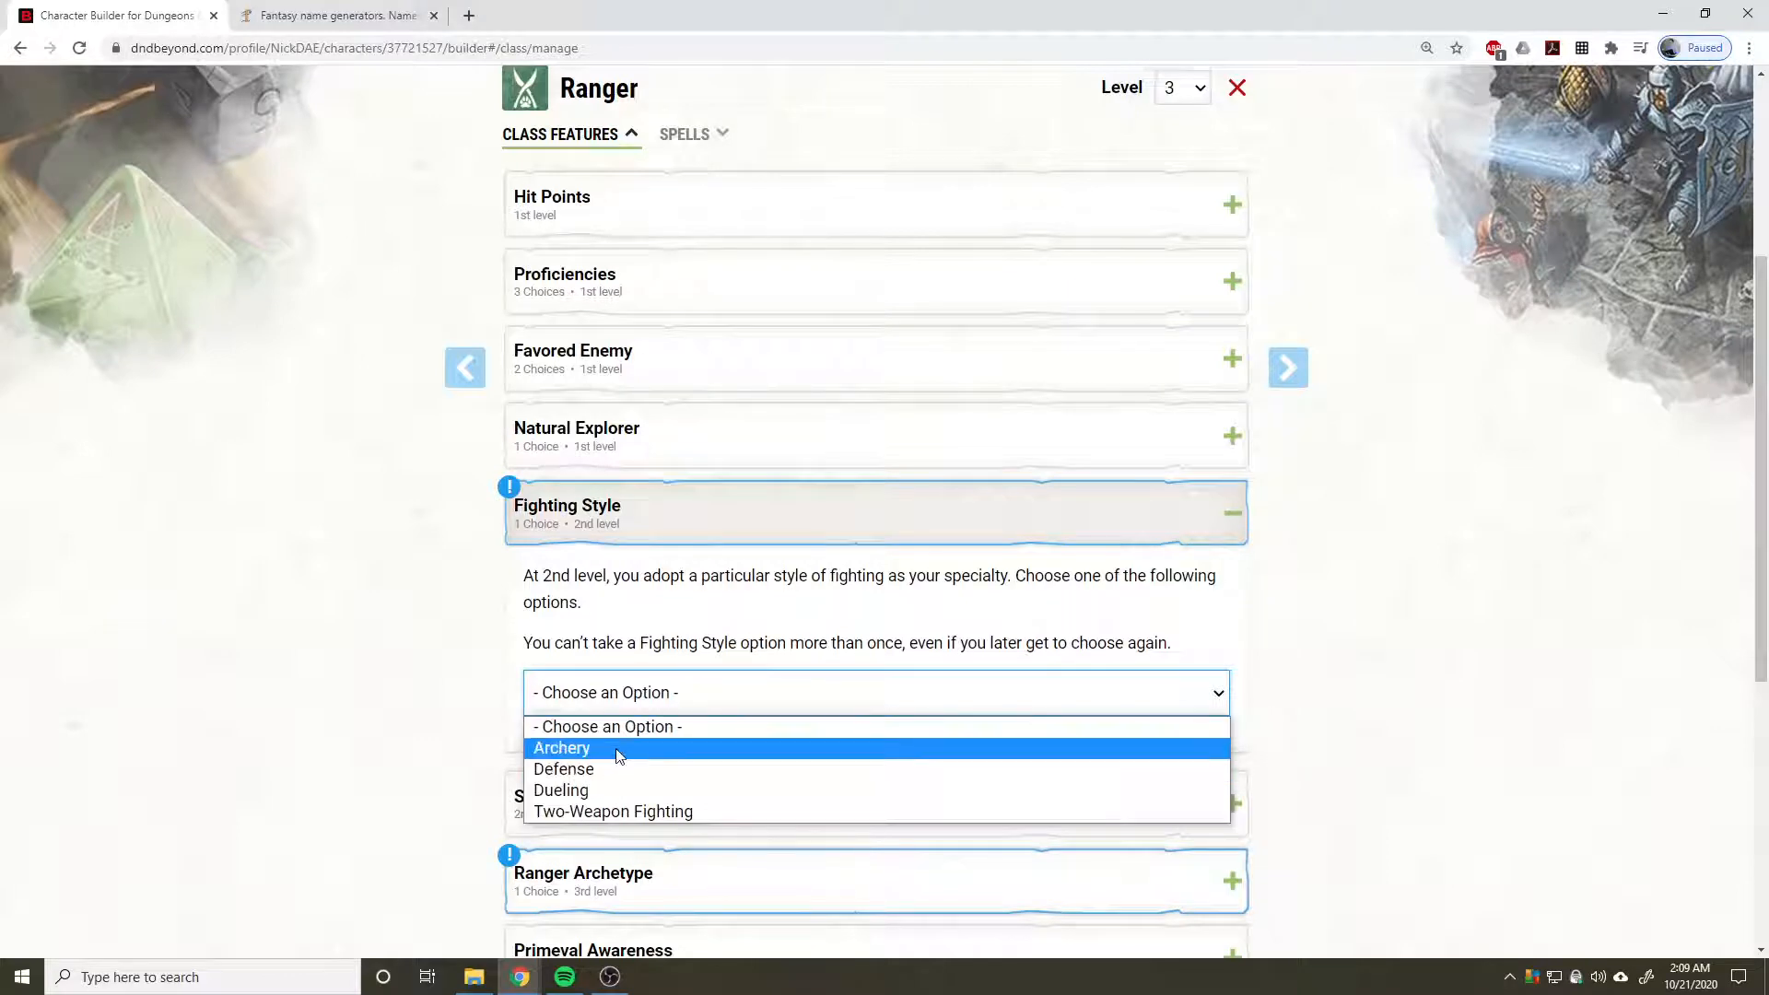
{"action": "left_click", "coordinate": [611, 798]}
{"action": "scroll", "coordinate": [401, 617], "scroll_direction": "down", "scroll_amount": 4}
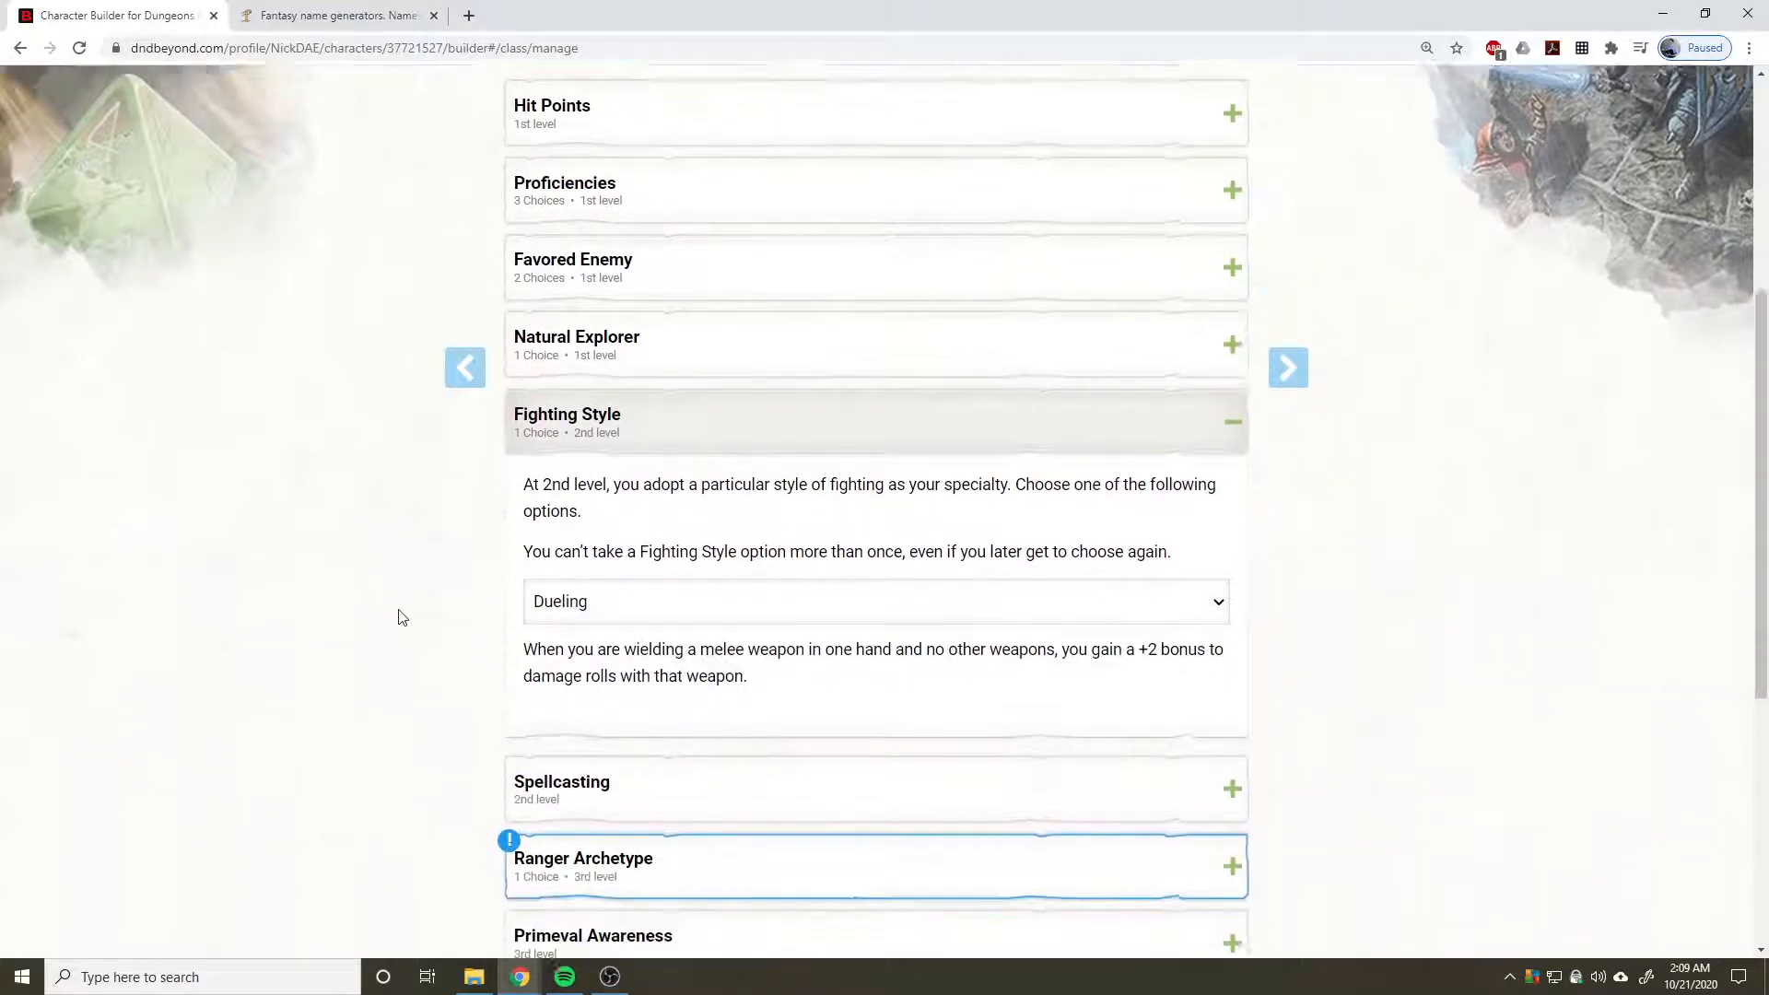
{"action": "left_click", "coordinate": [597, 501]}
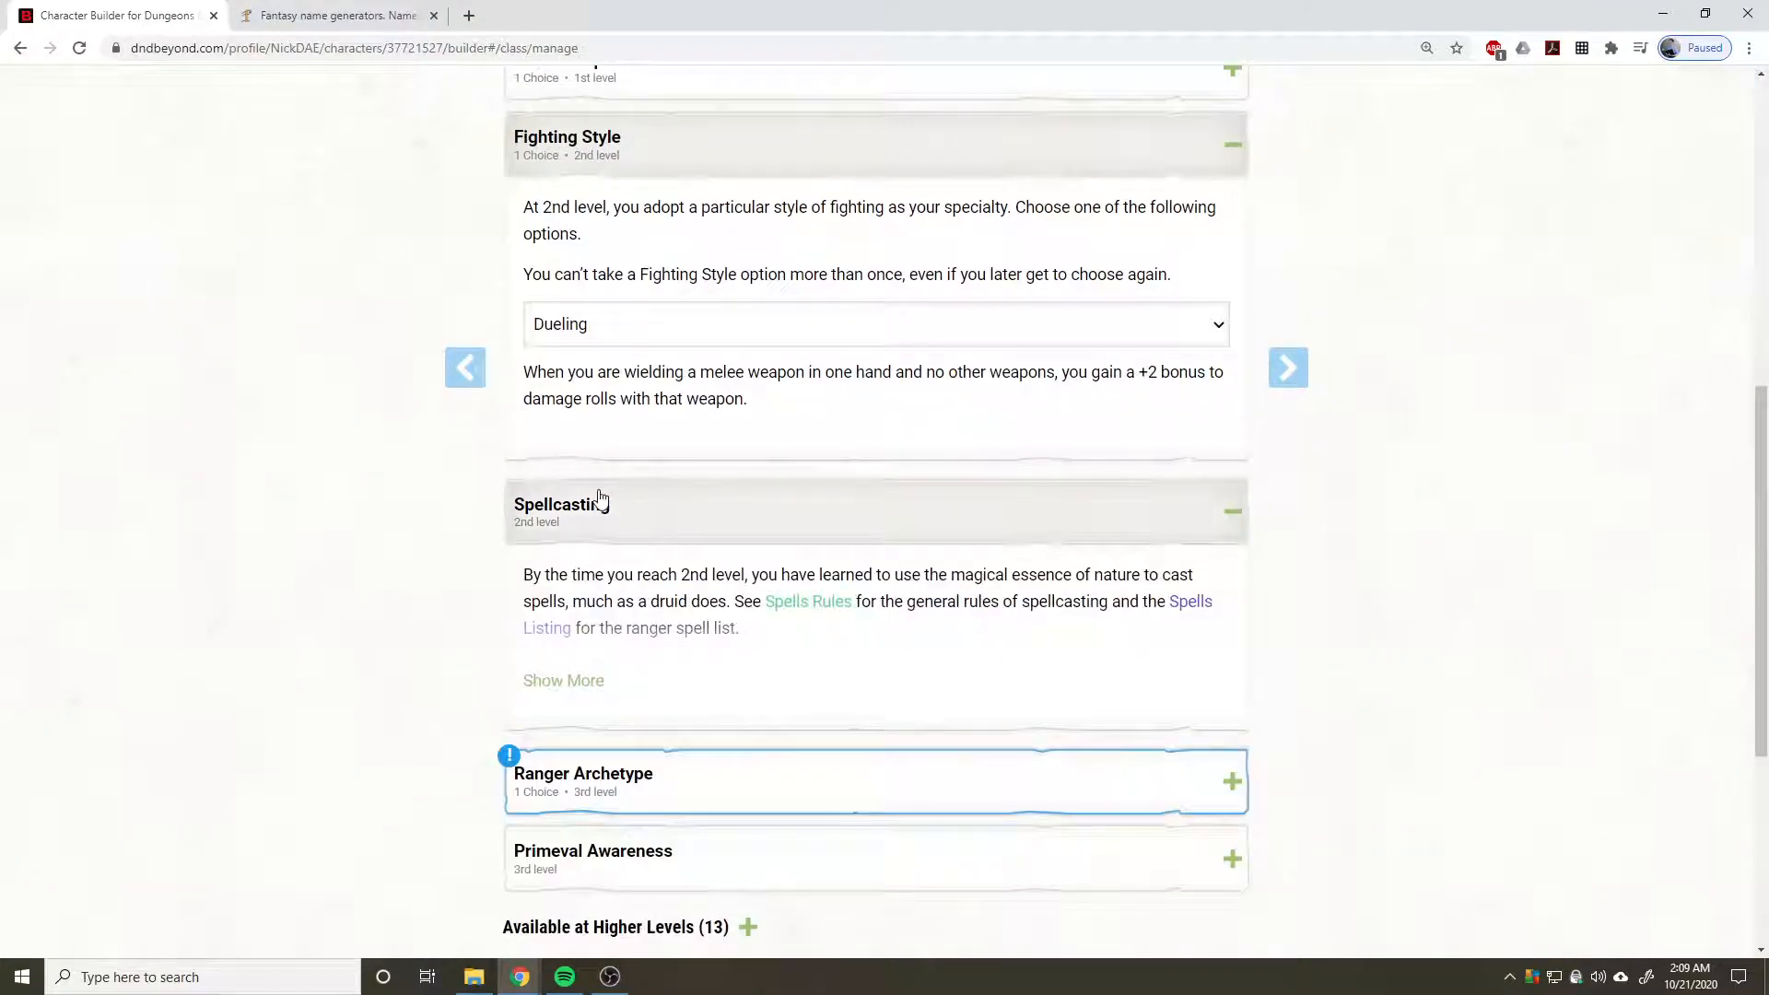
{"action": "left_click", "coordinate": [601, 502]}
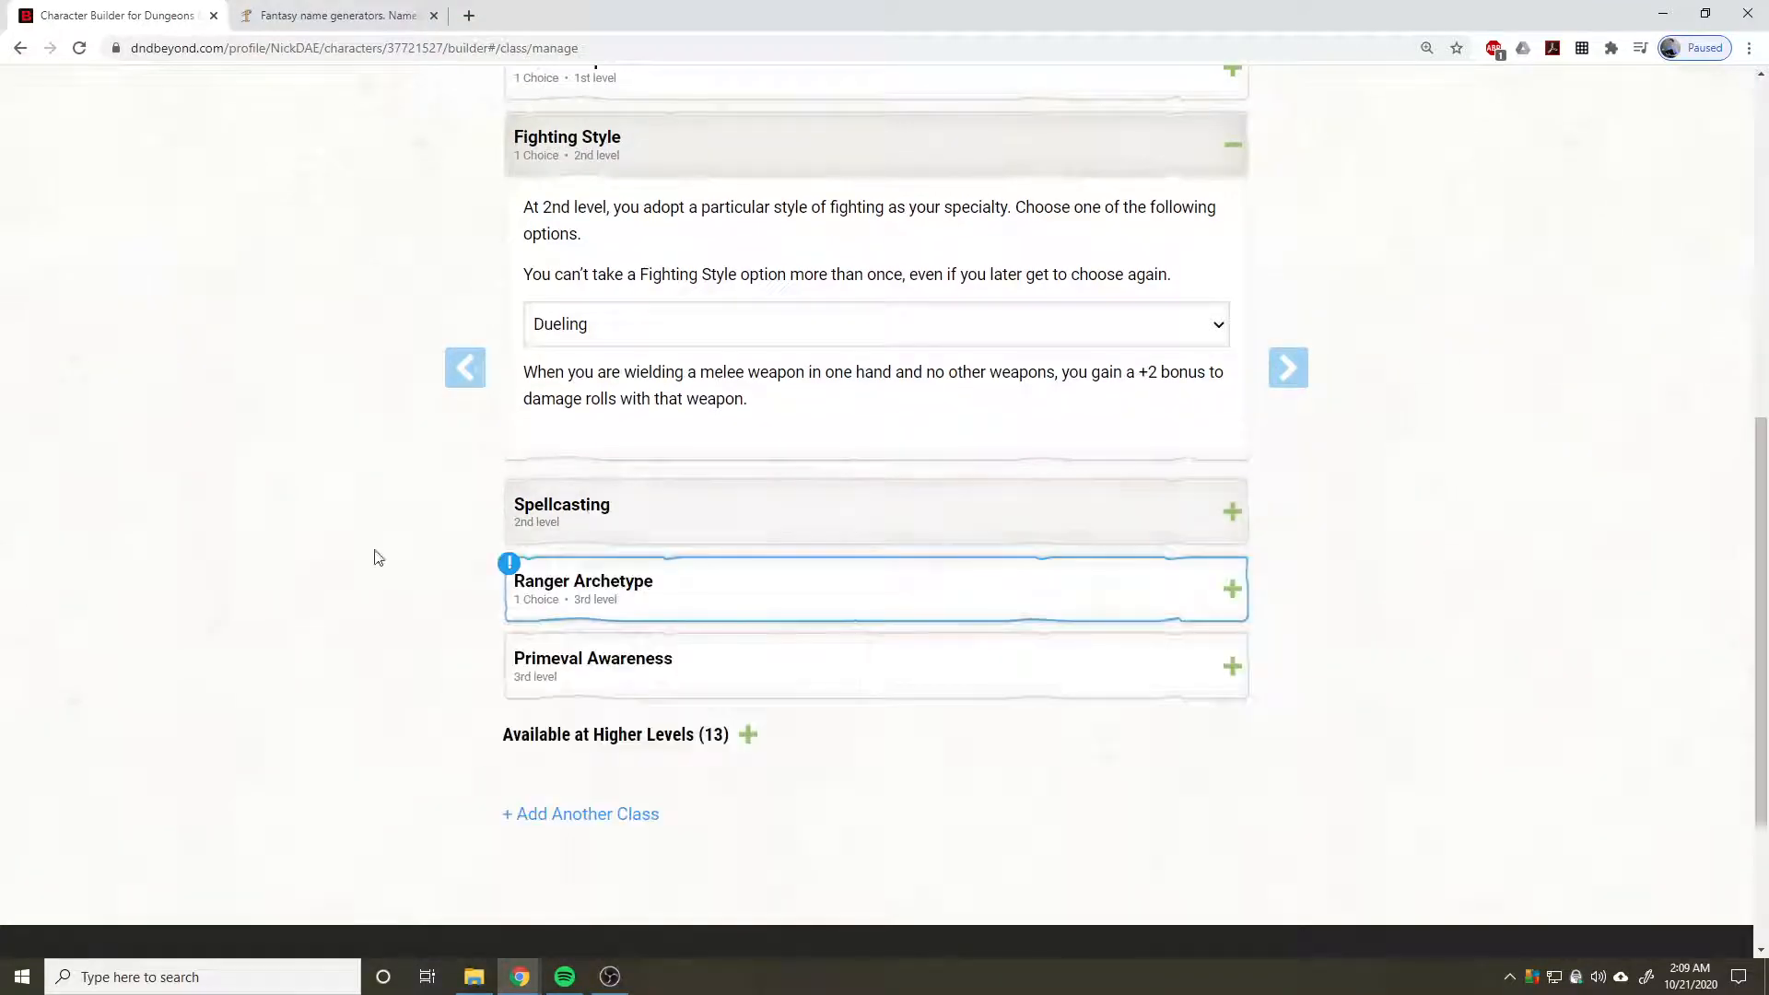
Choose Hunter as the 3rd-level Ranger Archetype.
{"action": "left_click", "coordinate": [706, 586]}
{"action": "scroll", "coordinate": [529, 640], "scroll_direction": "down", "scroll_amount": 2}
{"action": "left_click", "coordinate": [700, 623]}
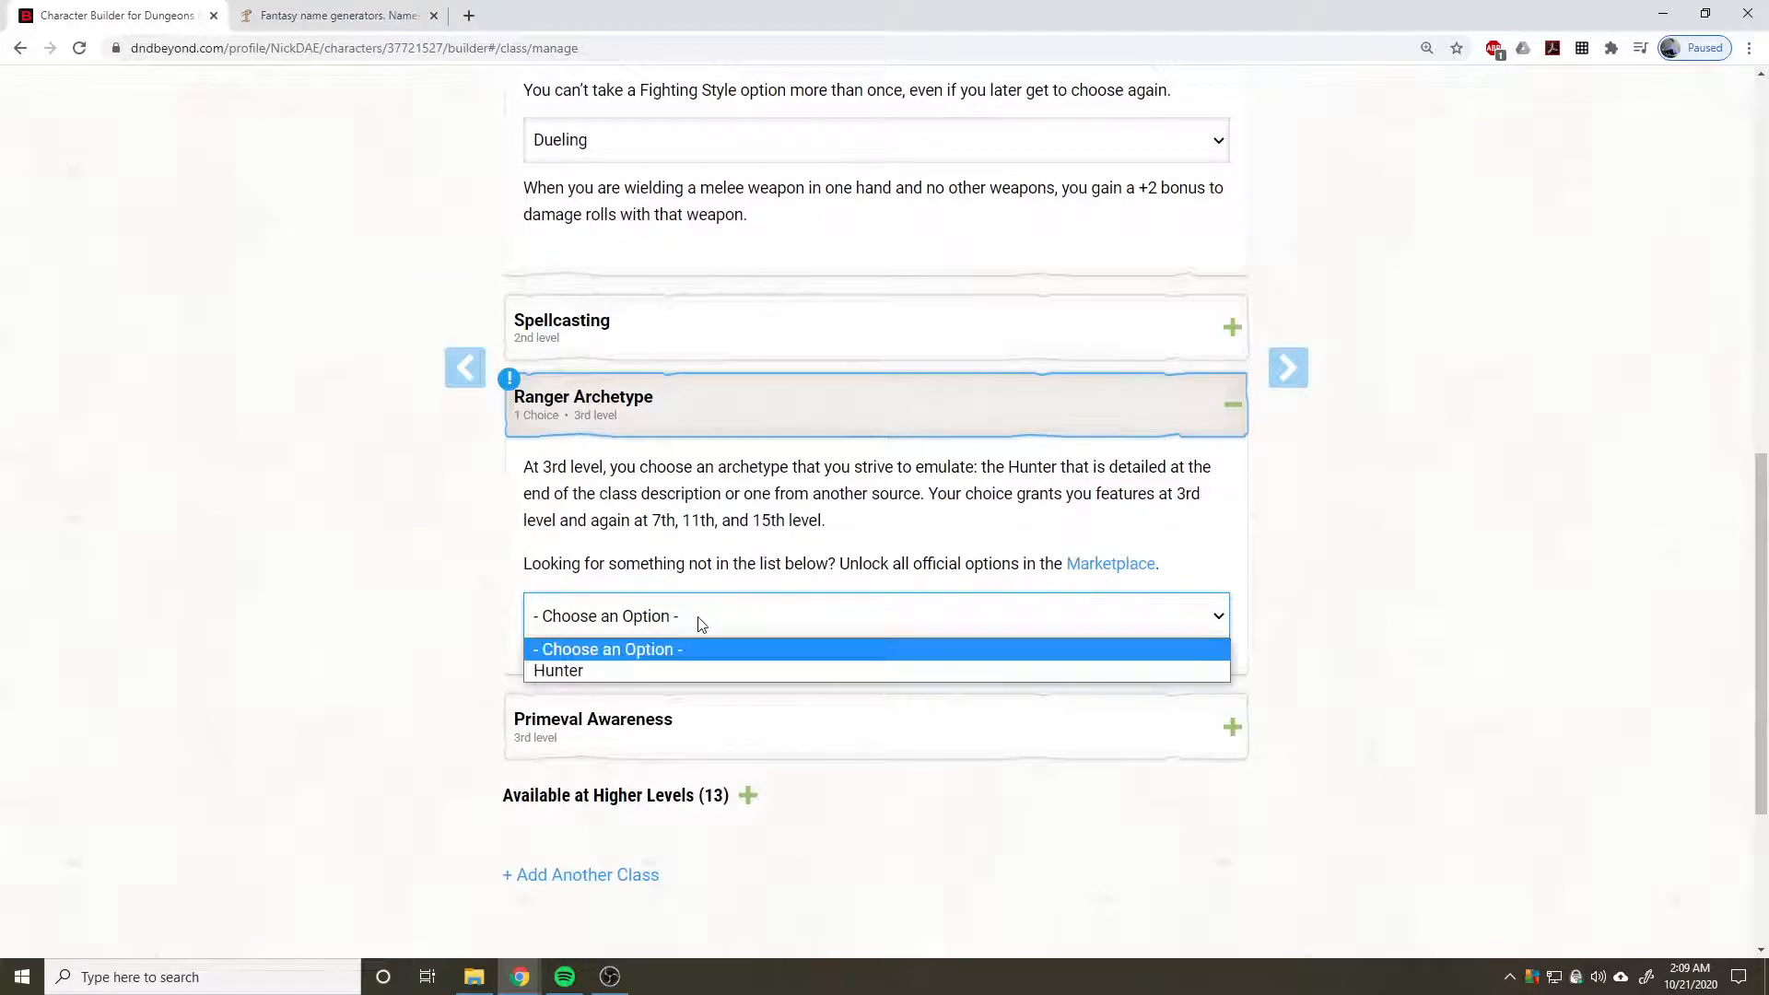
{"action": "left_click", "coordinate": [608, 672]}
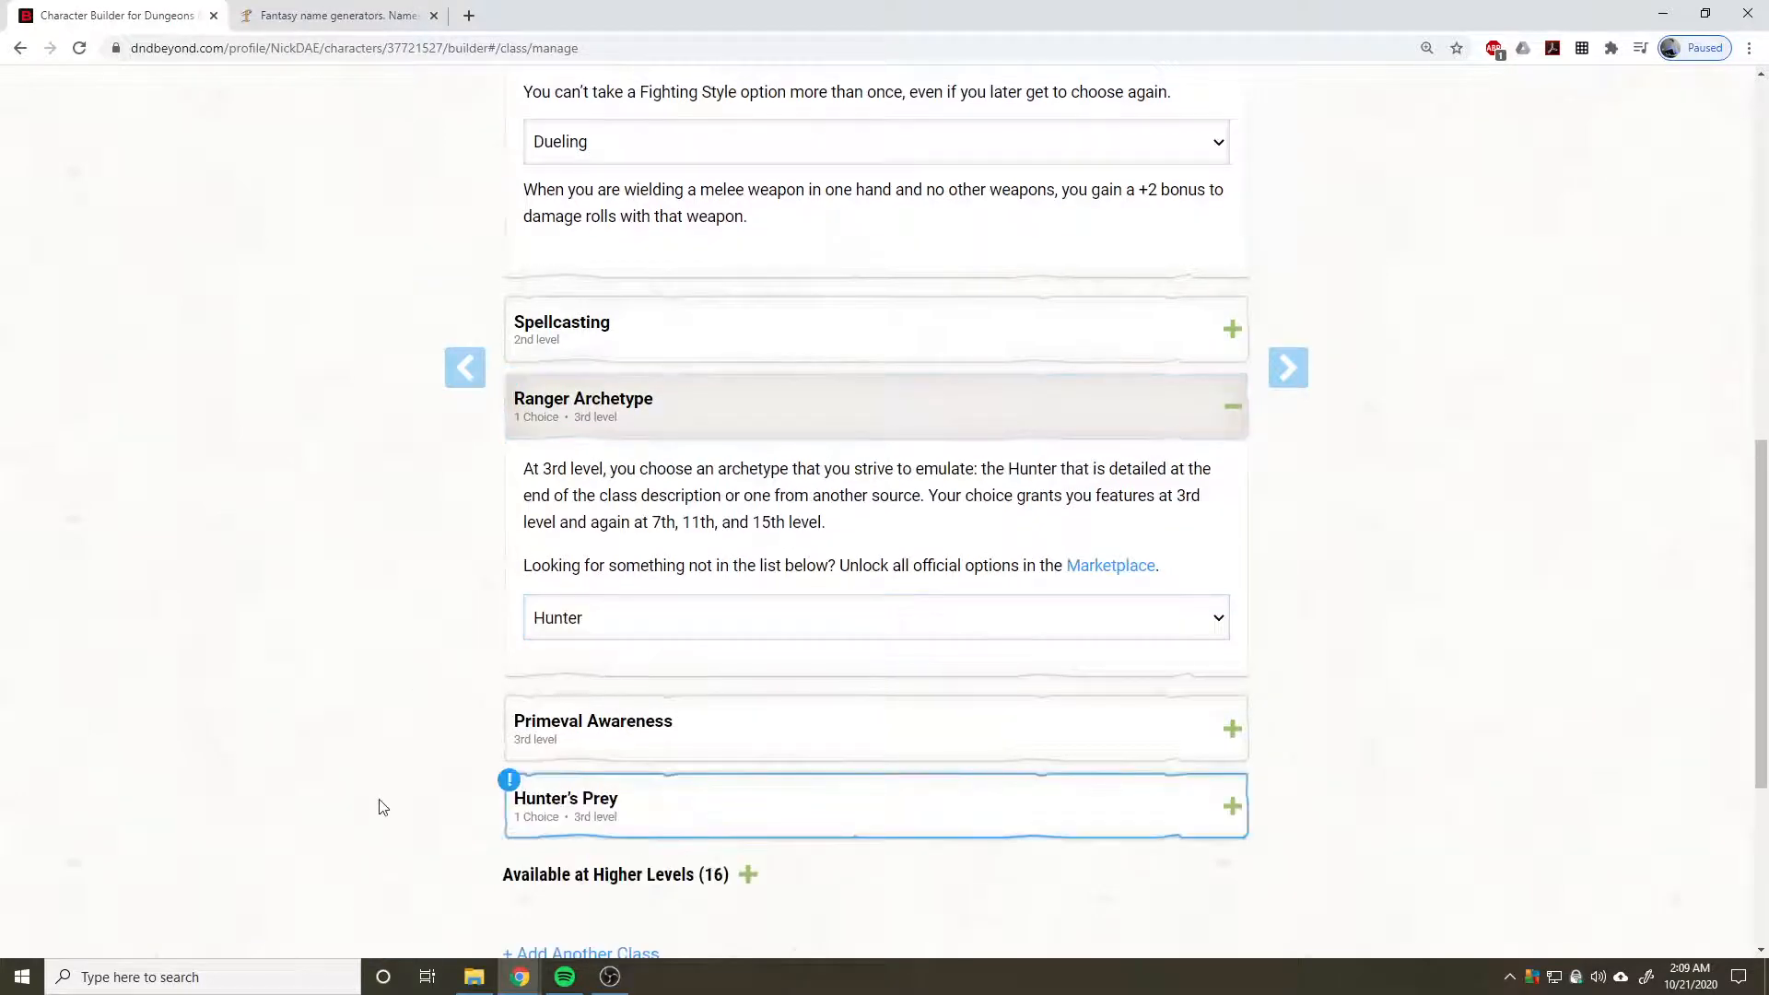
Choose Giant Killer as the Hunter's Prey feature.
{"action": "scroll", "coordinate": [379, 807], "scroll_direction": "down", "scroll_amount": 1}
{"action": "left_click", "coordinate": [581, 722]}
{"action": "left_click", "coordinate": [562, 824]}
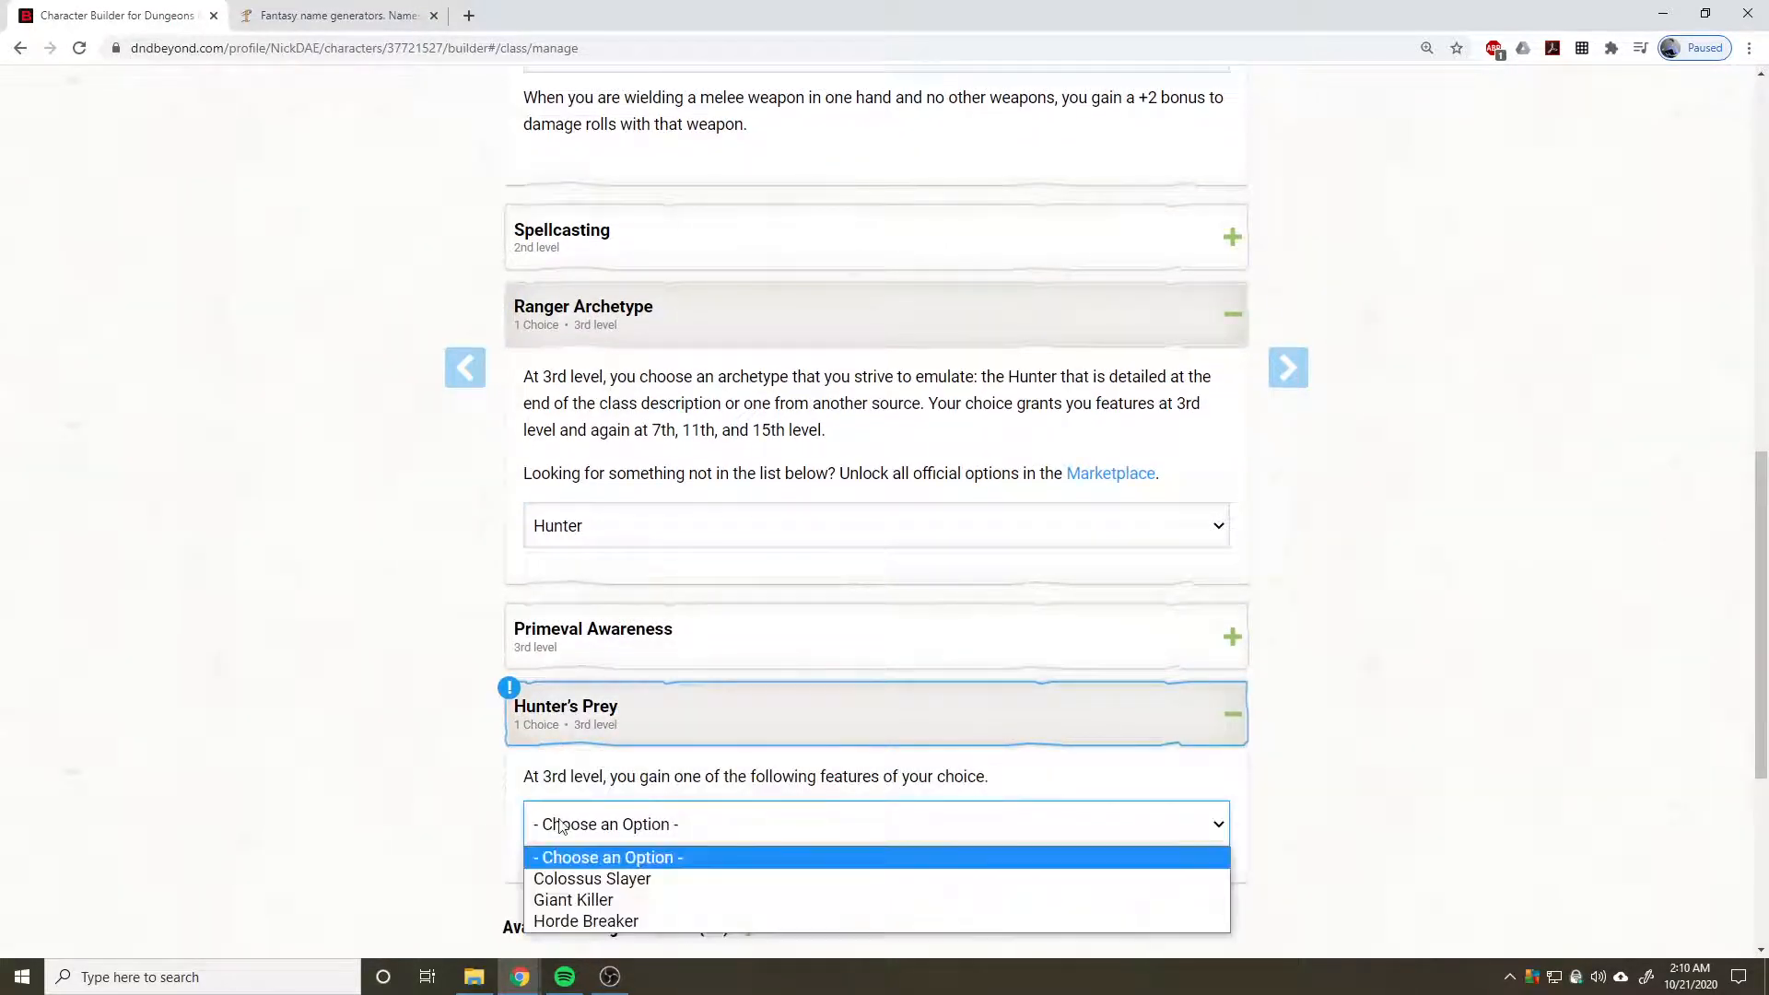
{"action": "scroll", "coordinate": [567, 819], "scroll_direction": "down", "scroll_amount": 2}
{"action": "left_click", "coordinate": [689, 645]}
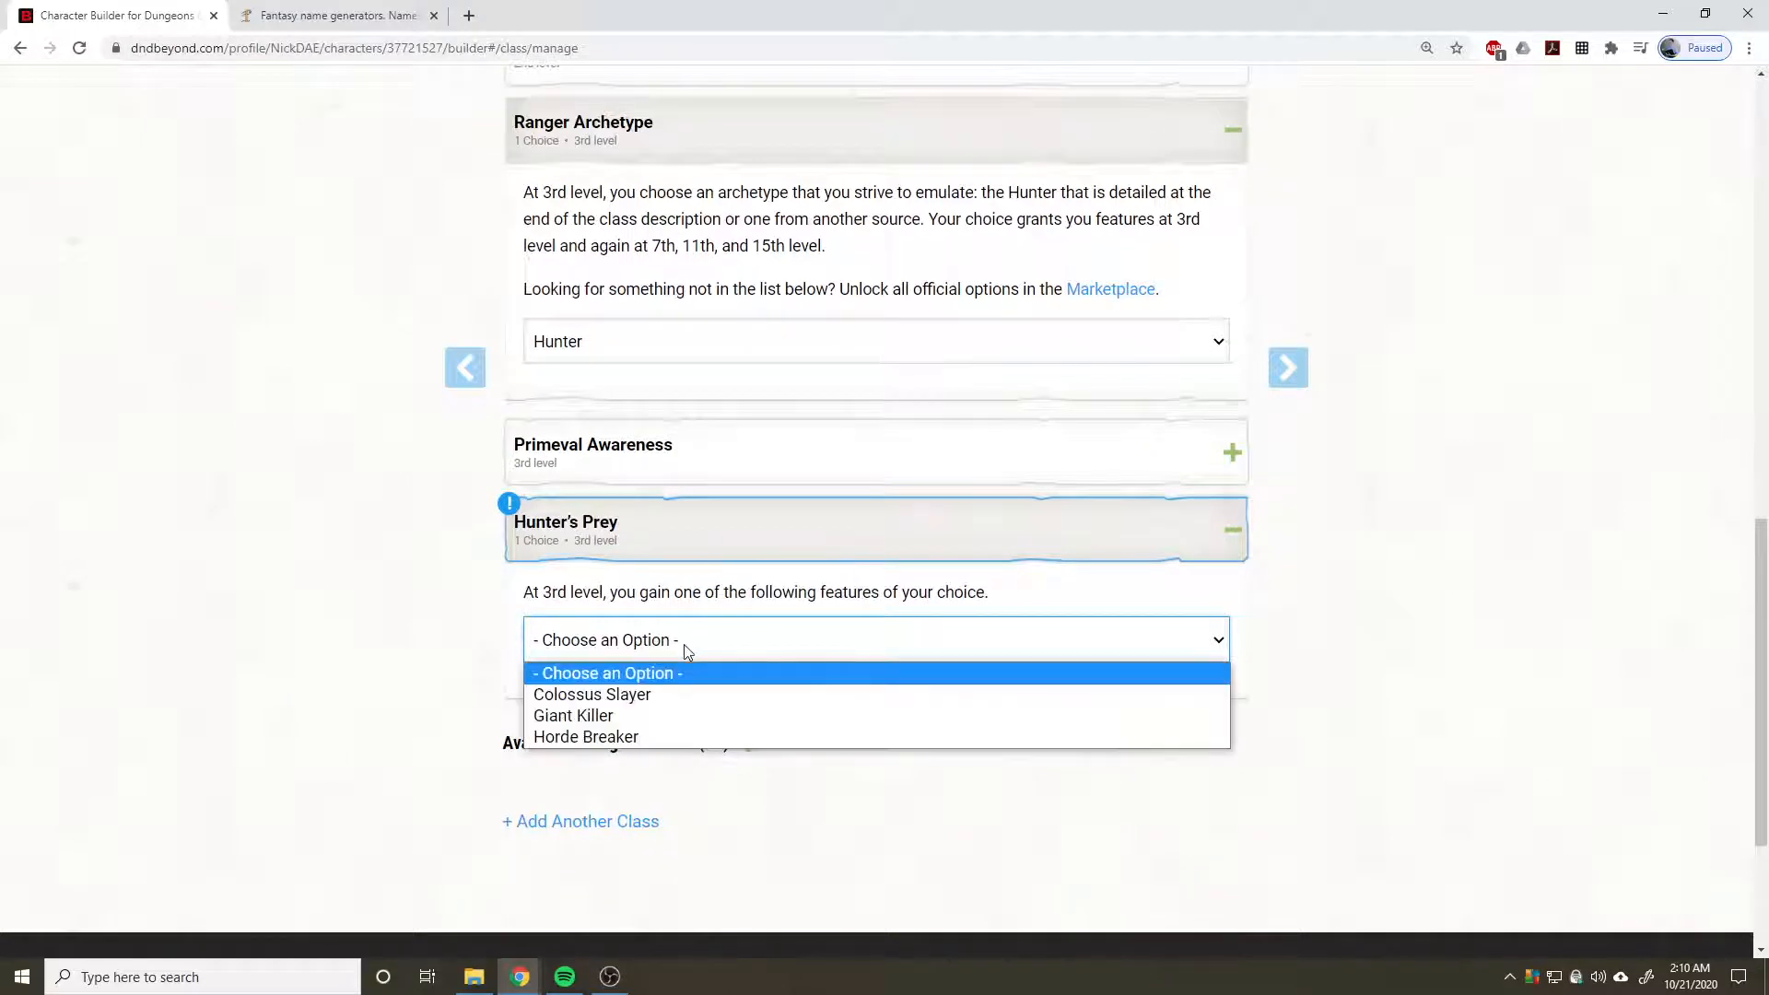
{"action": "left_click", "coordinate": [642, 710]}
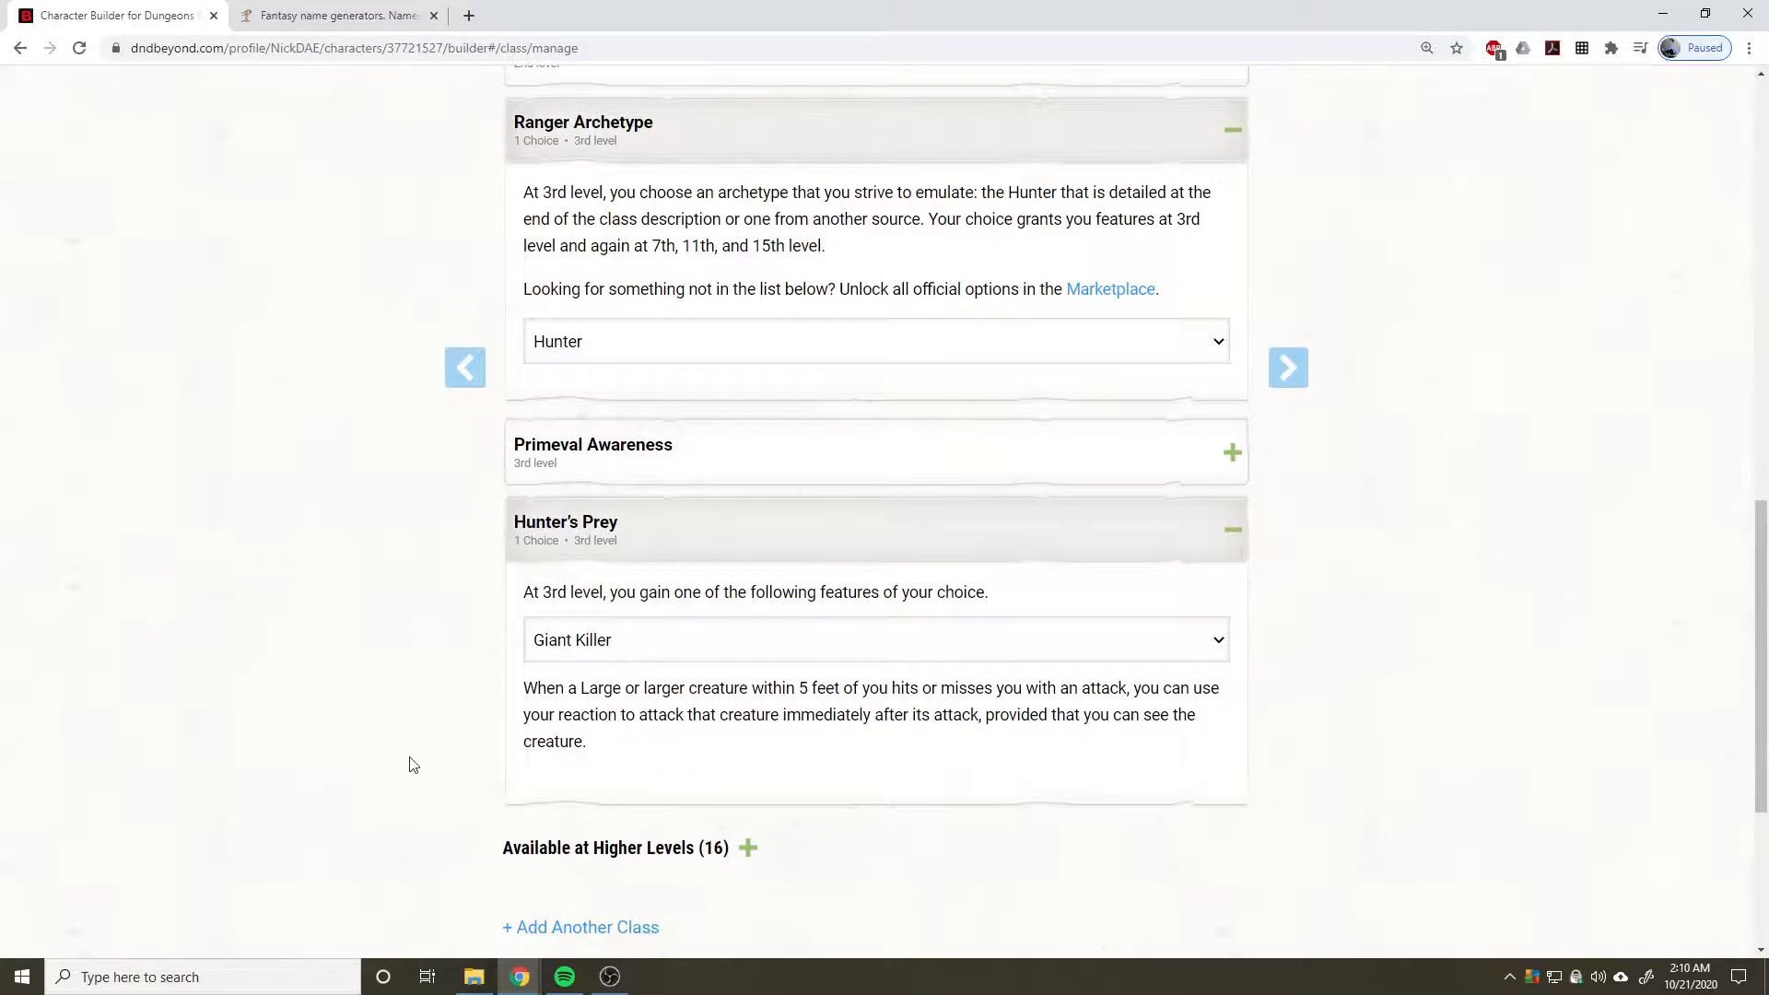
Review the Ranger's class features from the top of the page and check the class's spells section.
{"action": "scroll", "coordinate": [415, 761], "scroll_direction": "up", "scroll_amount": 10}
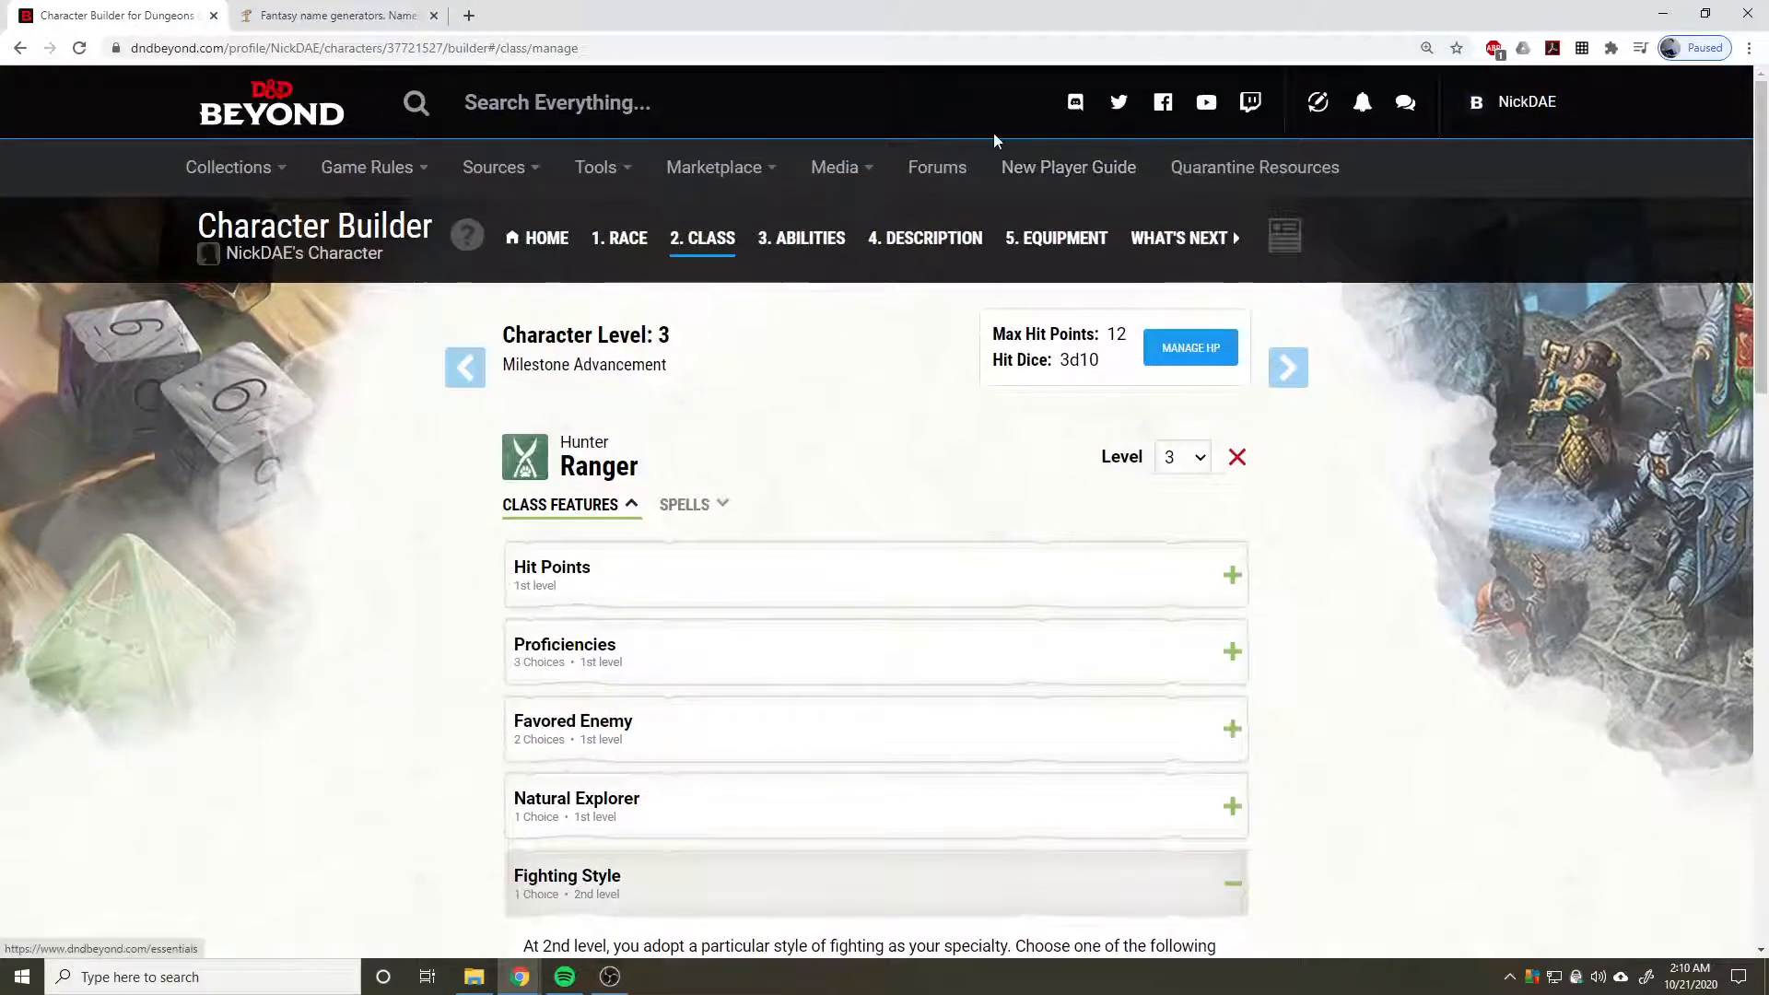
{"action": "scroll", "coordinate": [921, 383], "scroll_direction": "down", "scroll_amount": 4}
{"action": "scroll", "coordinate": [926, 384], "scroll_direction": "down", "scroll_amount": 2}
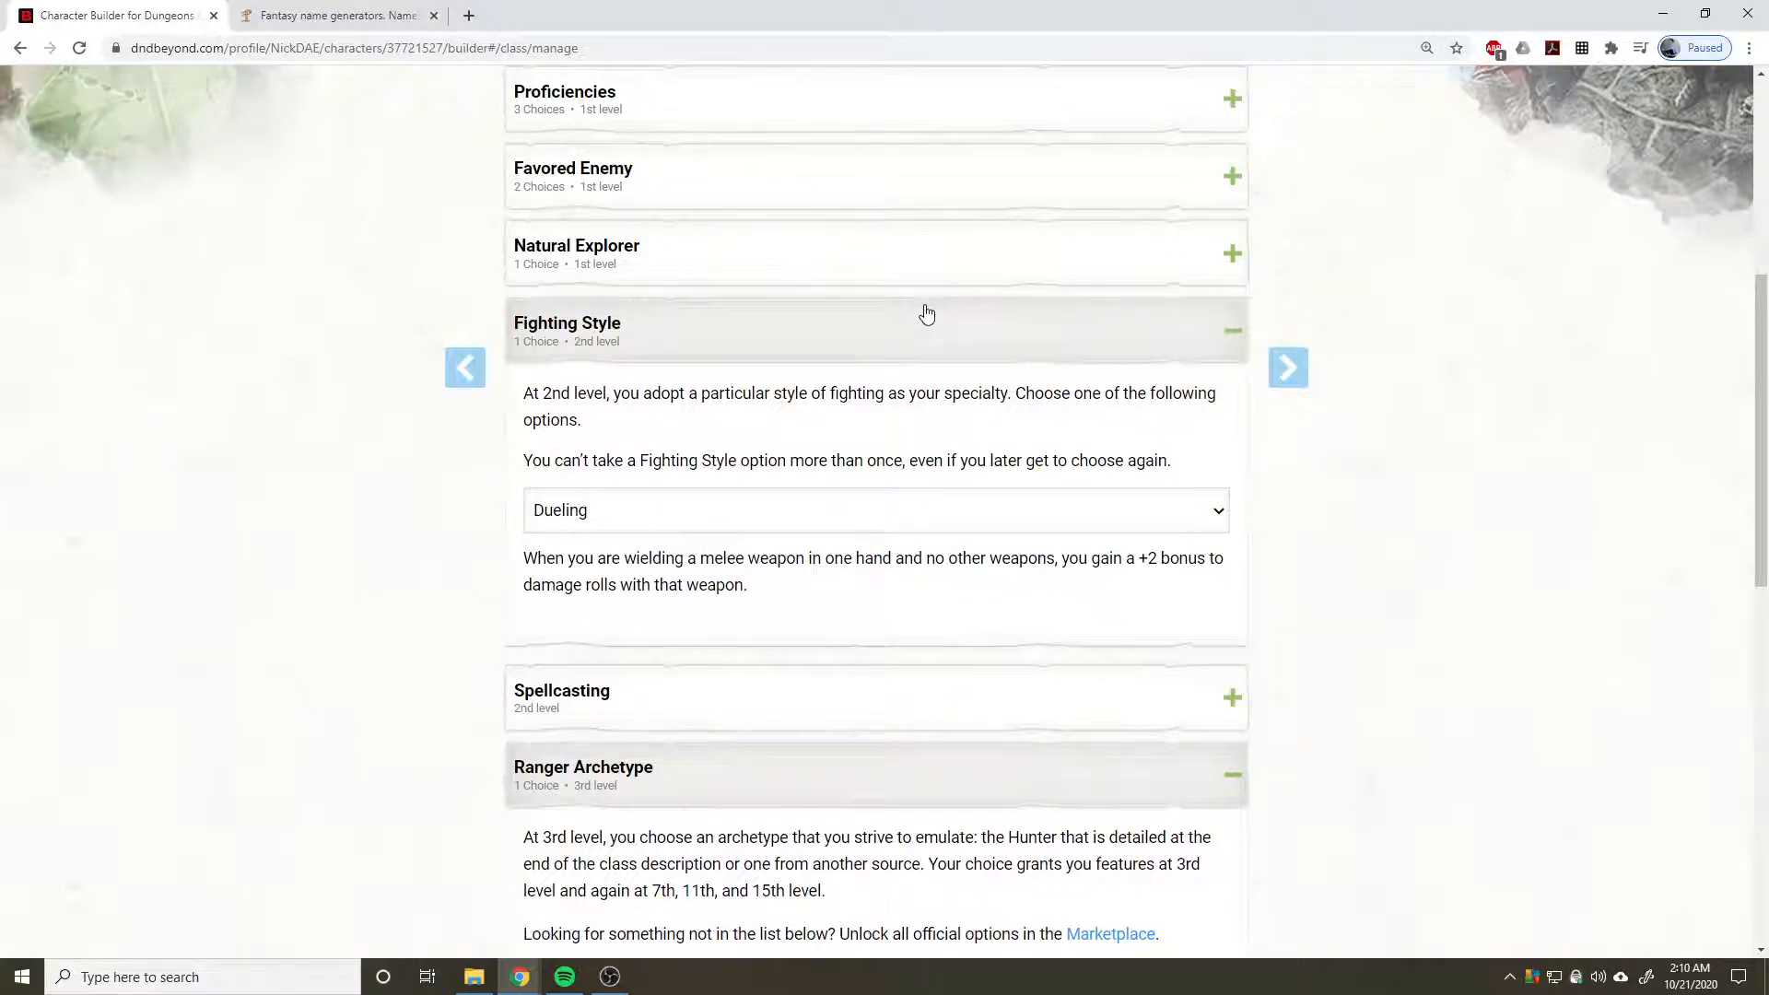
{"action": "scroll", "coordinate": [1006, 391], "scroll_direction": "up", "scroll_amount": 1}
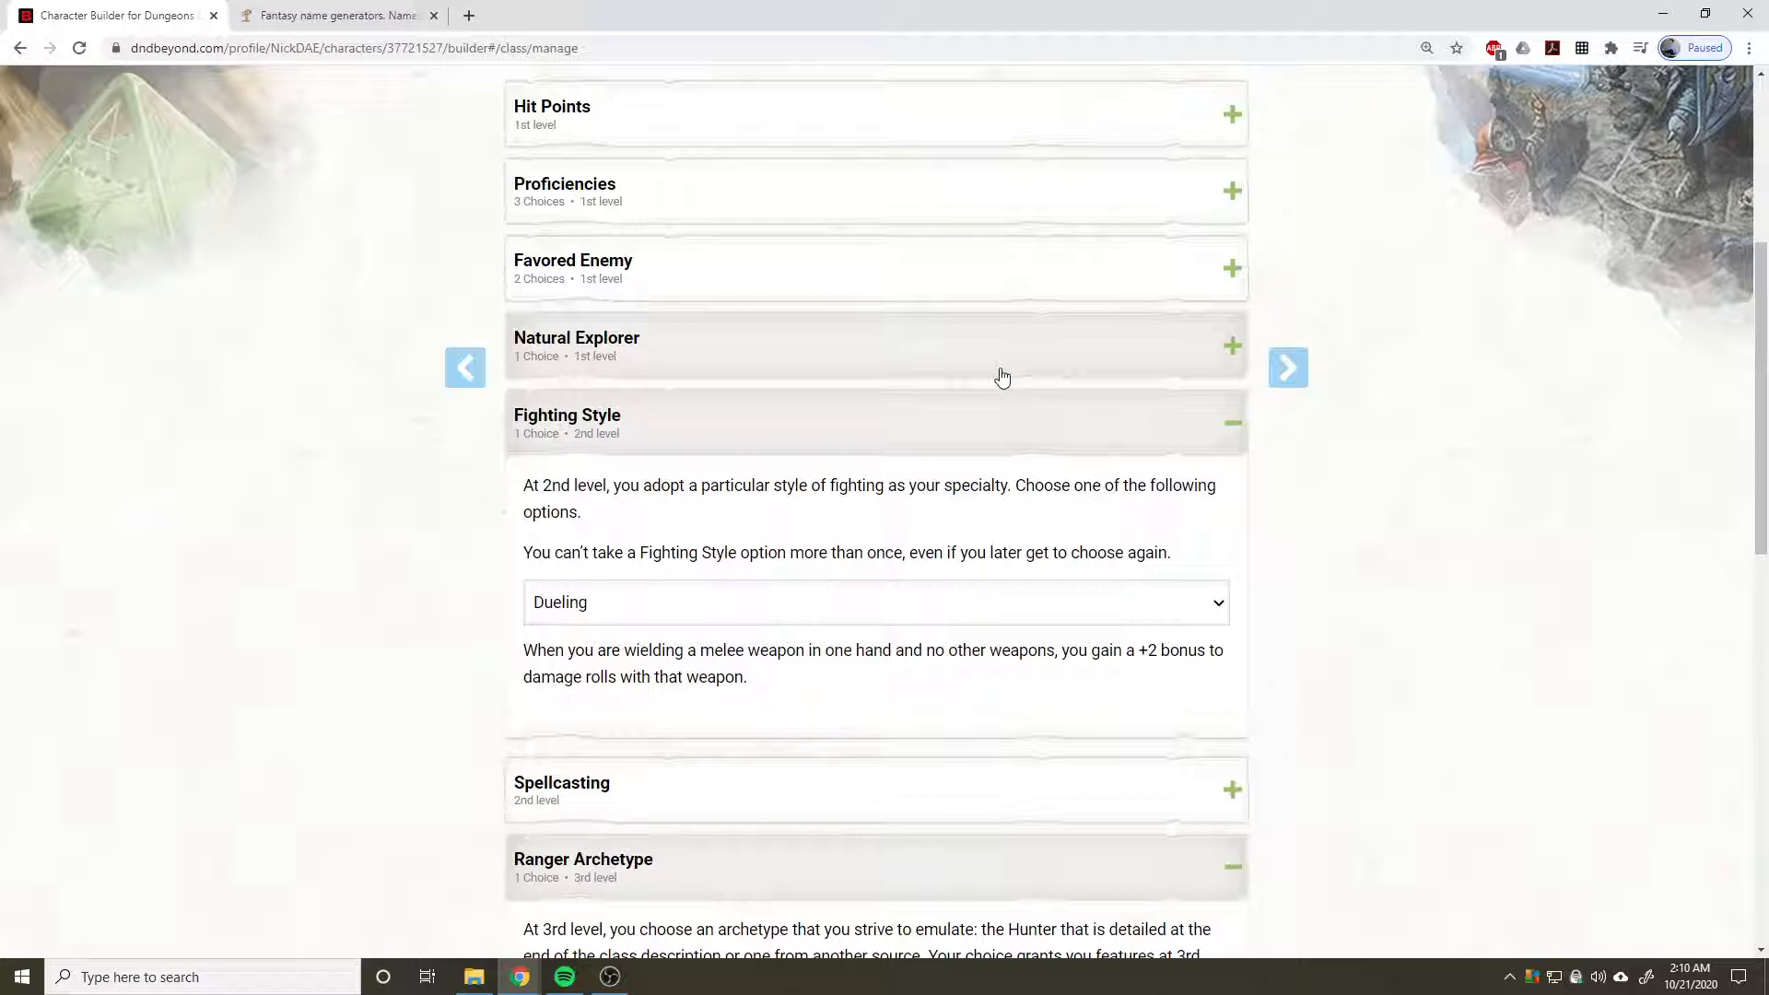
{"action": "scroll", "coordinate": [1003, 377], "scroll_direction": "up", "scroll_amount": 5}
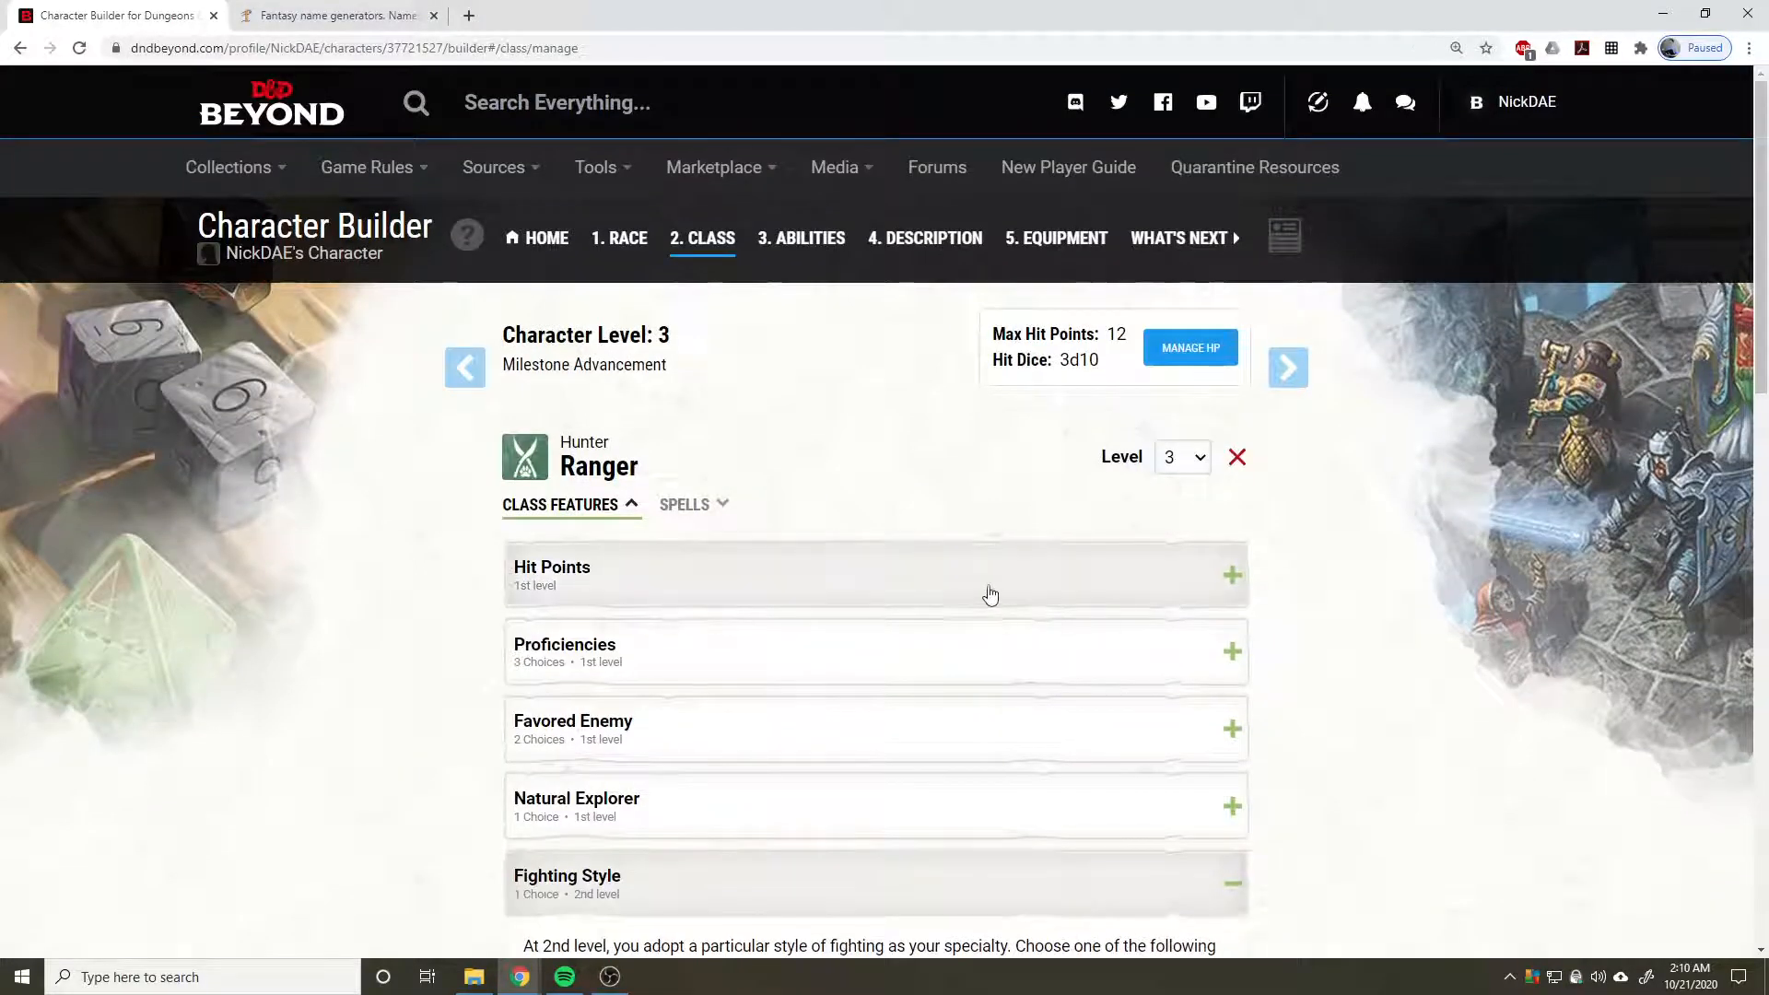
{"action": "left_click", "coordinate": [677, 510]}
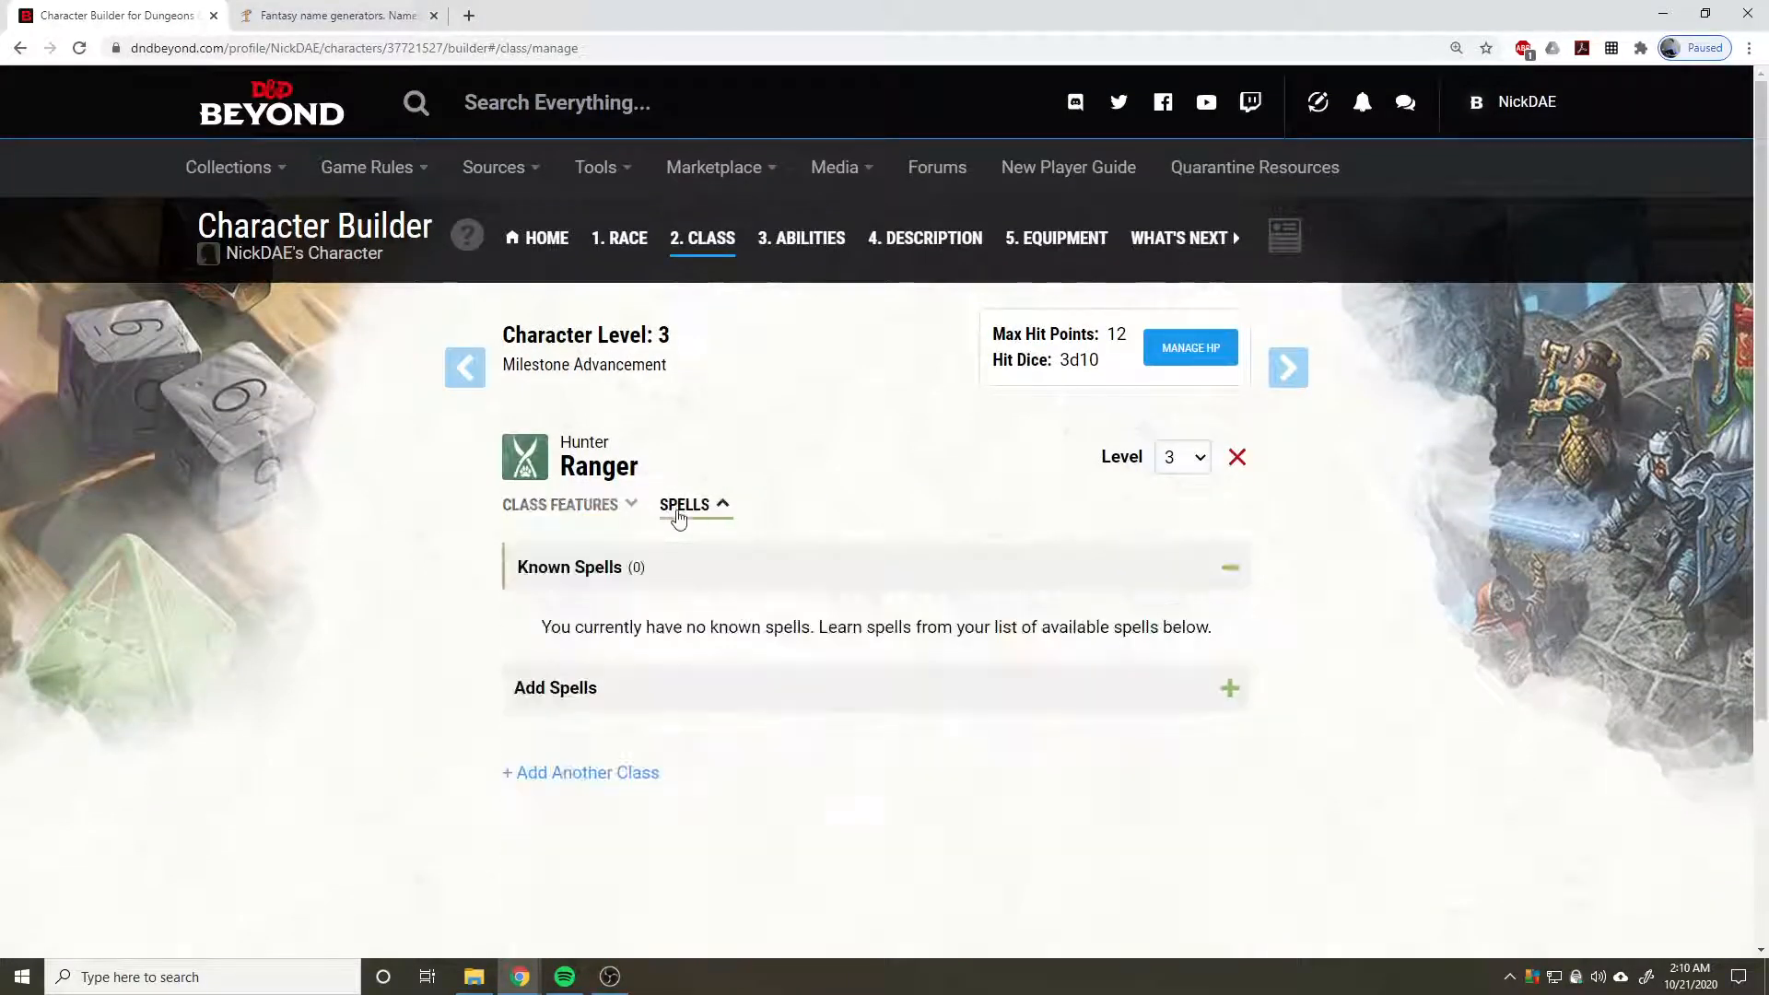
{"action": "scroll", "coordinate": [430, 584], "scroll_direction": "down", "scroll_amount": 2}
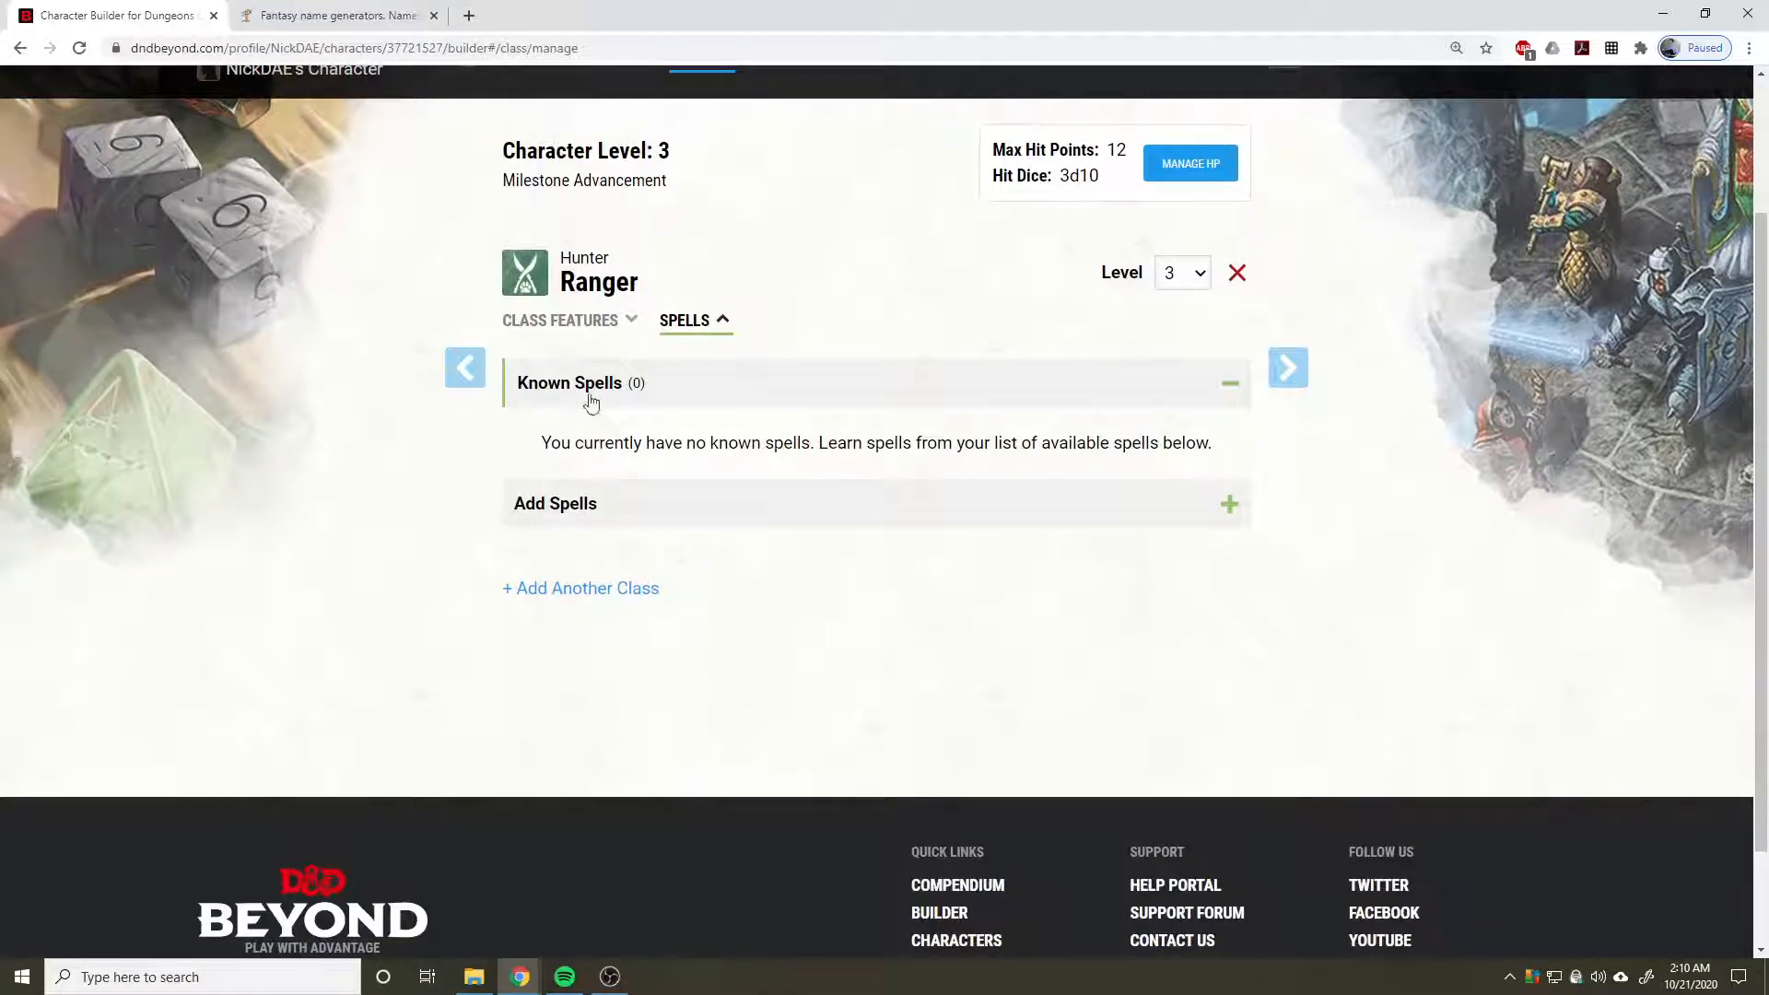
{"action": "scroll", "coordinate": [737, 499], "scroll_direction": "up", "scroll_amount": 2}
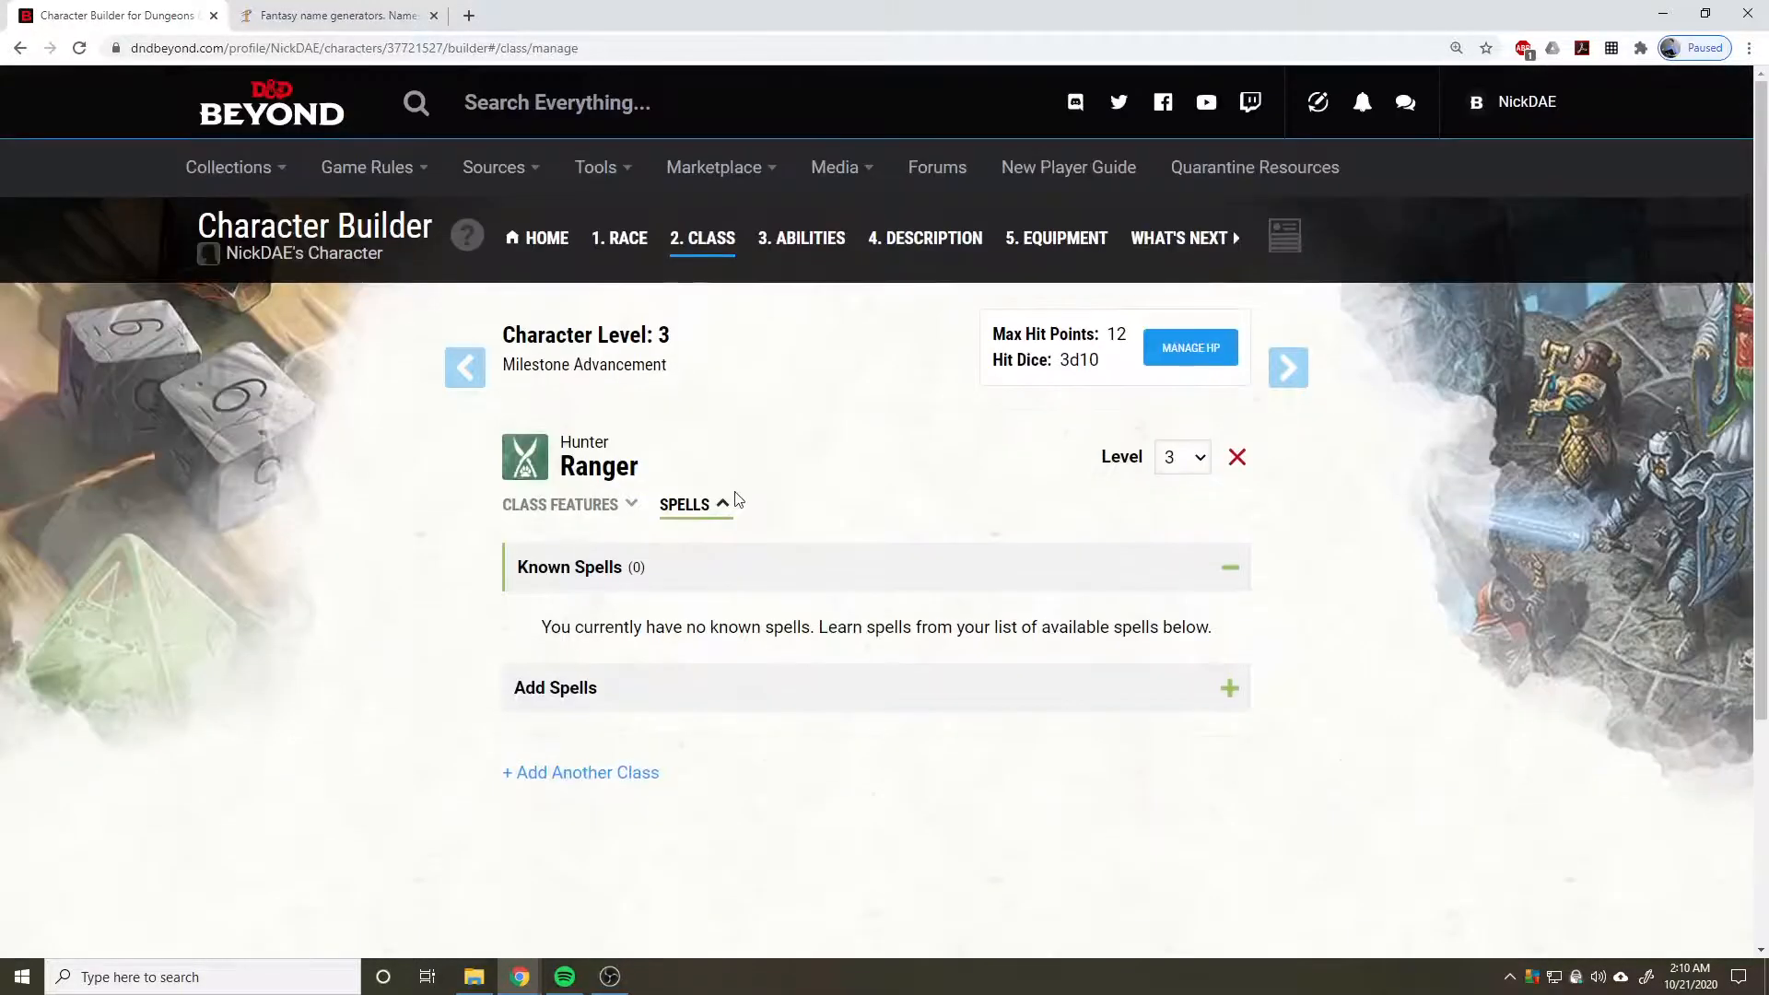
Go on to the Abilities stage of the builder and choose Standard Array as the ability score generation method.
{"action": "left_click", "coordinate": [1282, 367]}
{"action": "scroll", "coordinate": [779, 506], "scroll_direction": "down", "scroll_amount": 3}
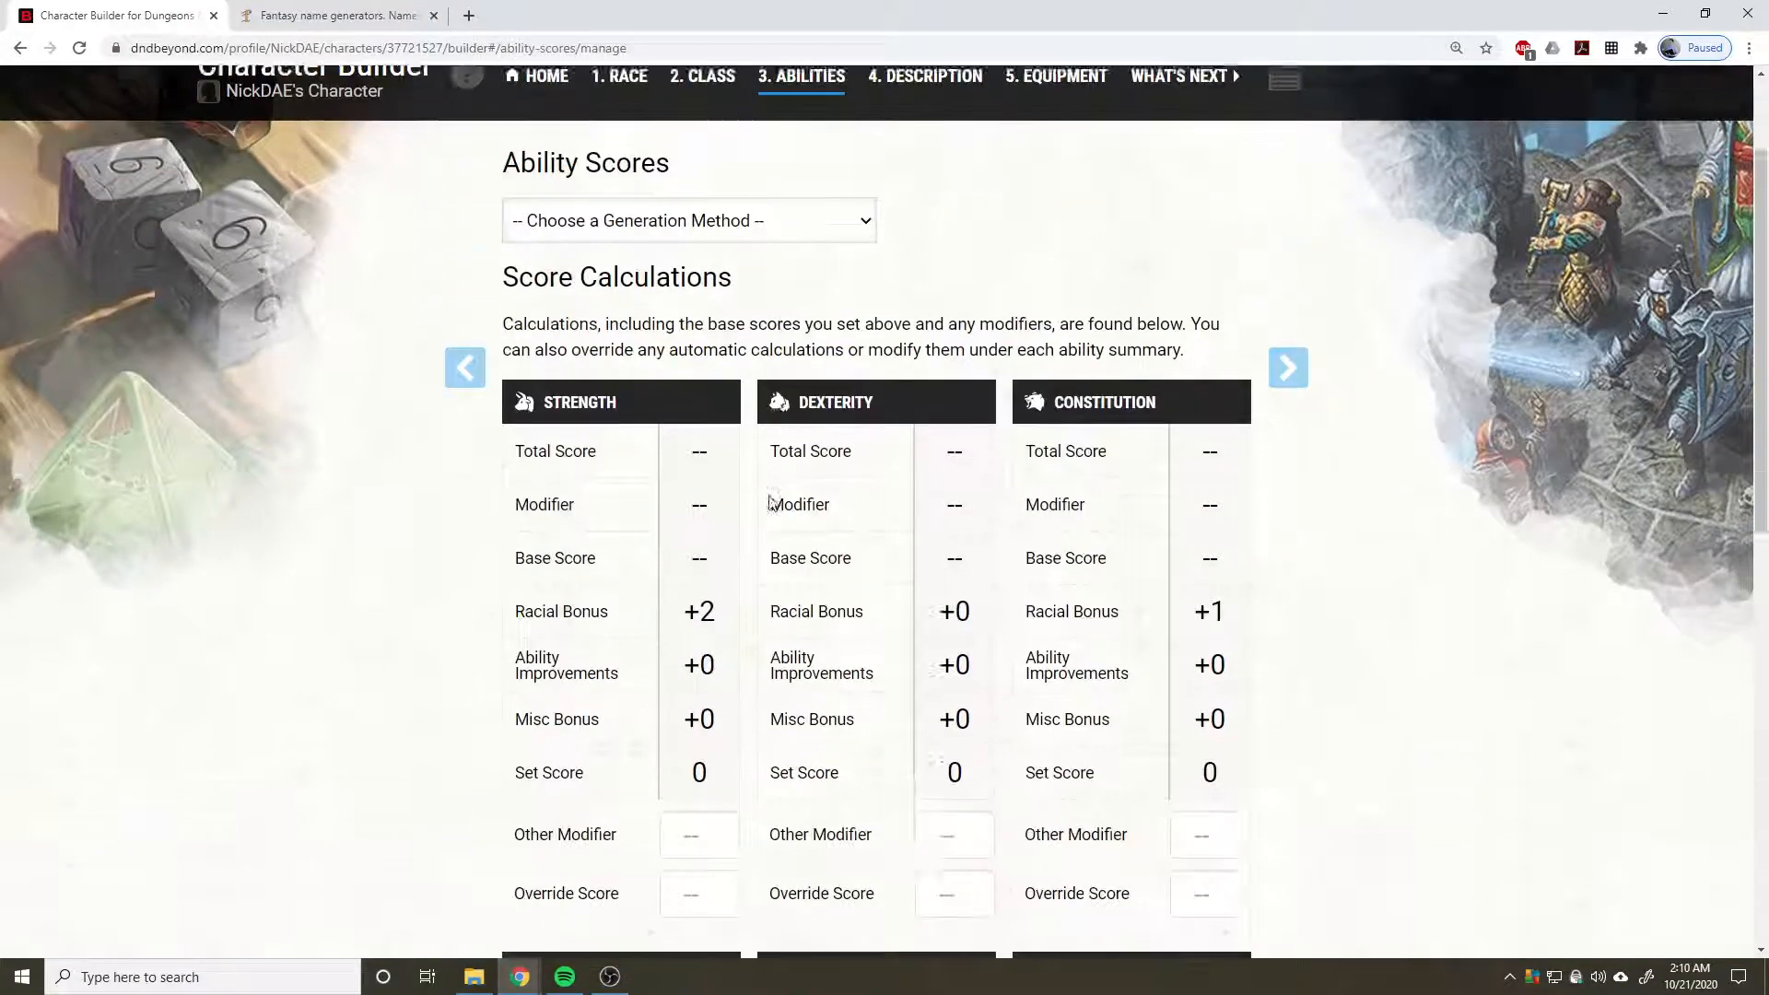
{"action": "scroll", "coordinate": [398, 597], "scroll_direction": "down", "scroll_amount": 3}
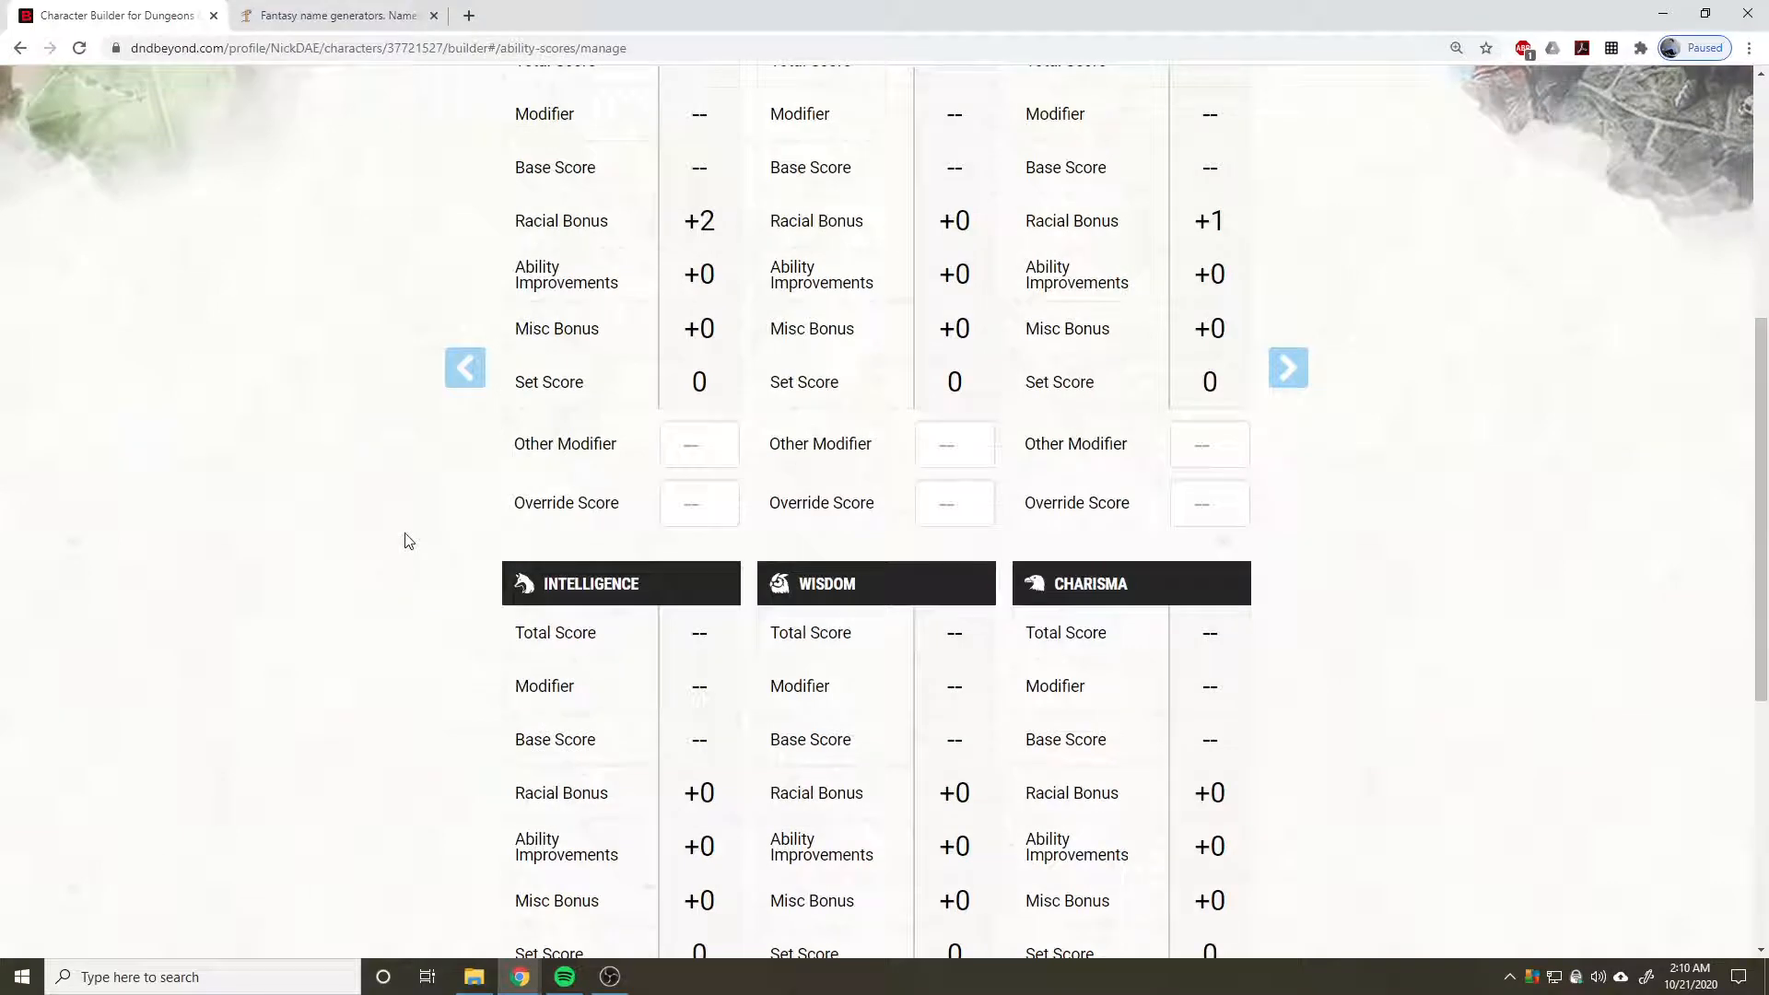
{"action": "scroll", "coordinate": [313, 591], "scroll_direction": "up", "scroll_amount": 5}
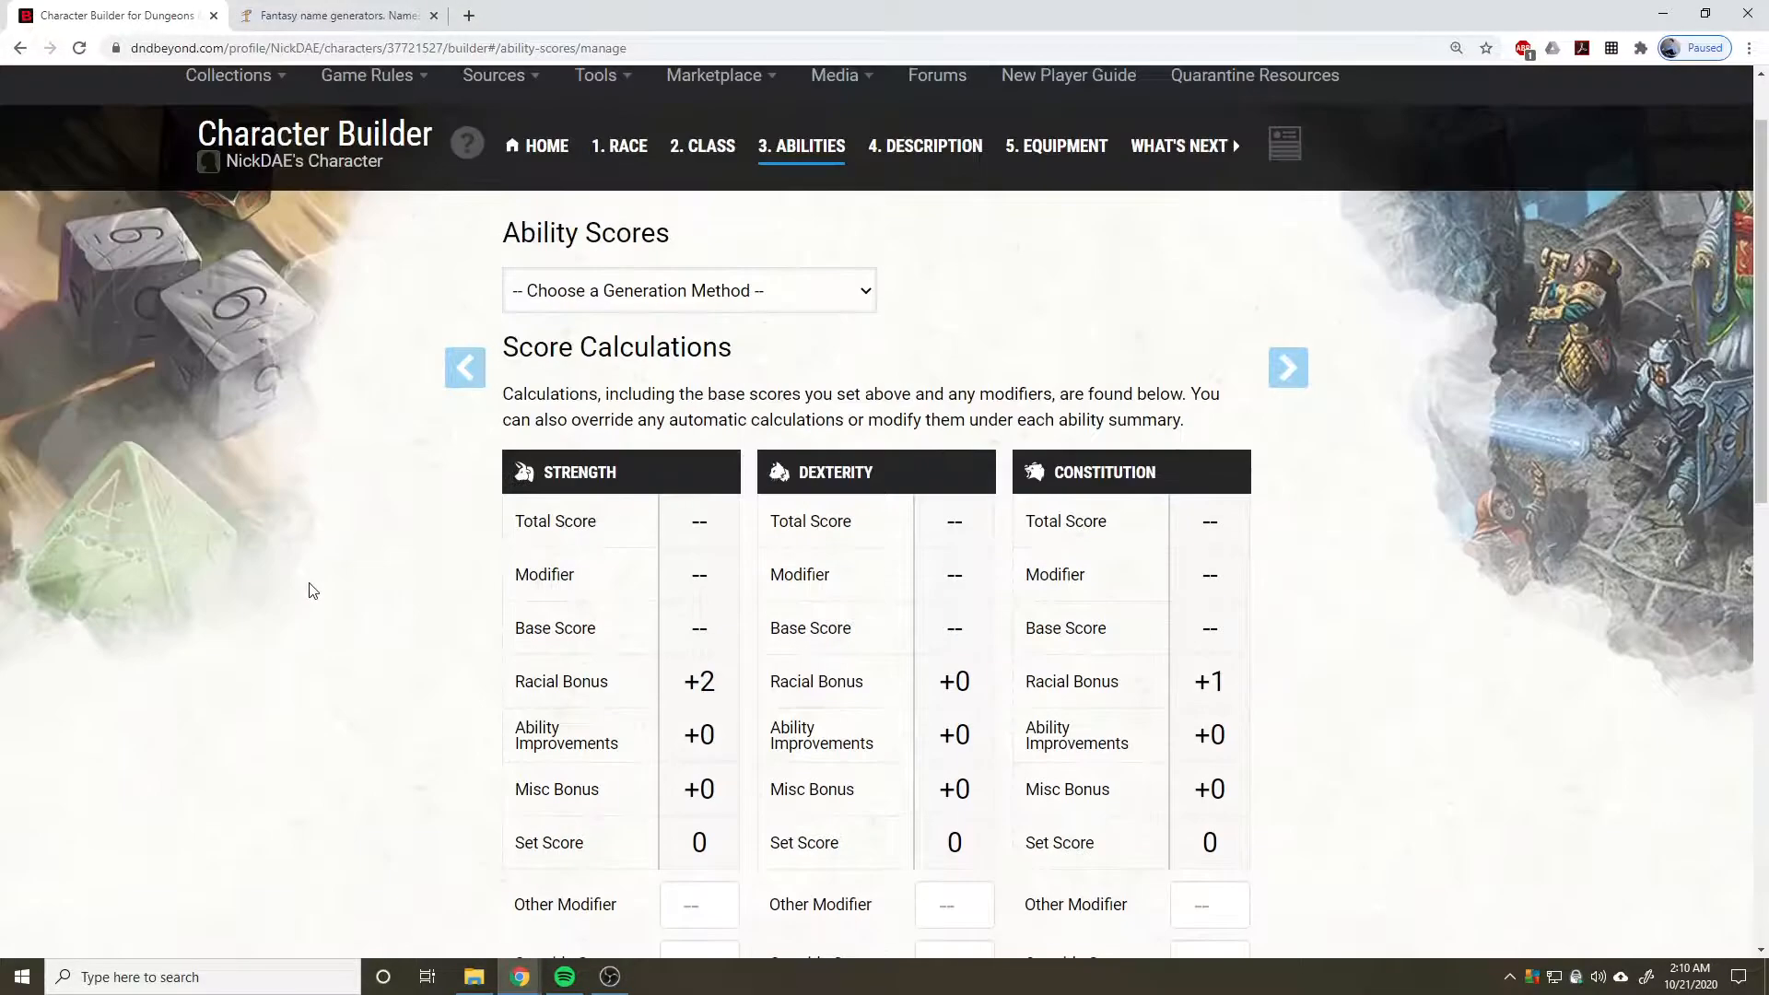
{"action": "left_click", "coordinate": [752, 293]}
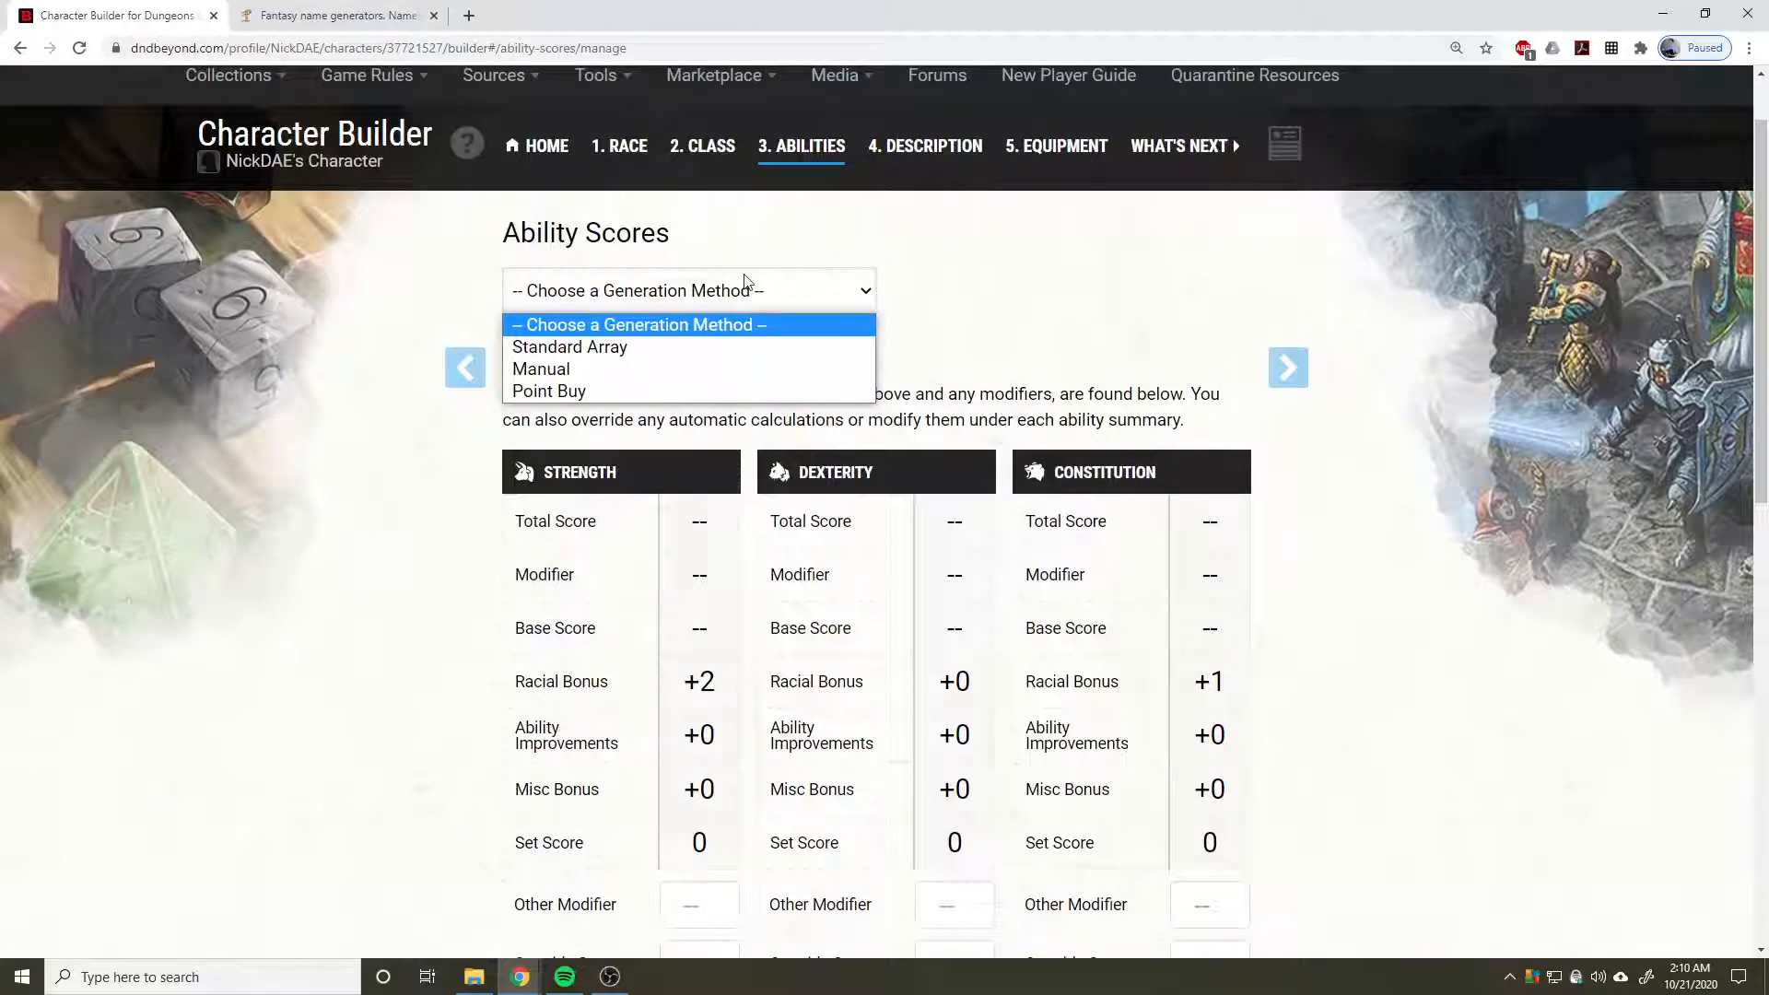
{"action": "left_click", "coordinate": [663, 348]}
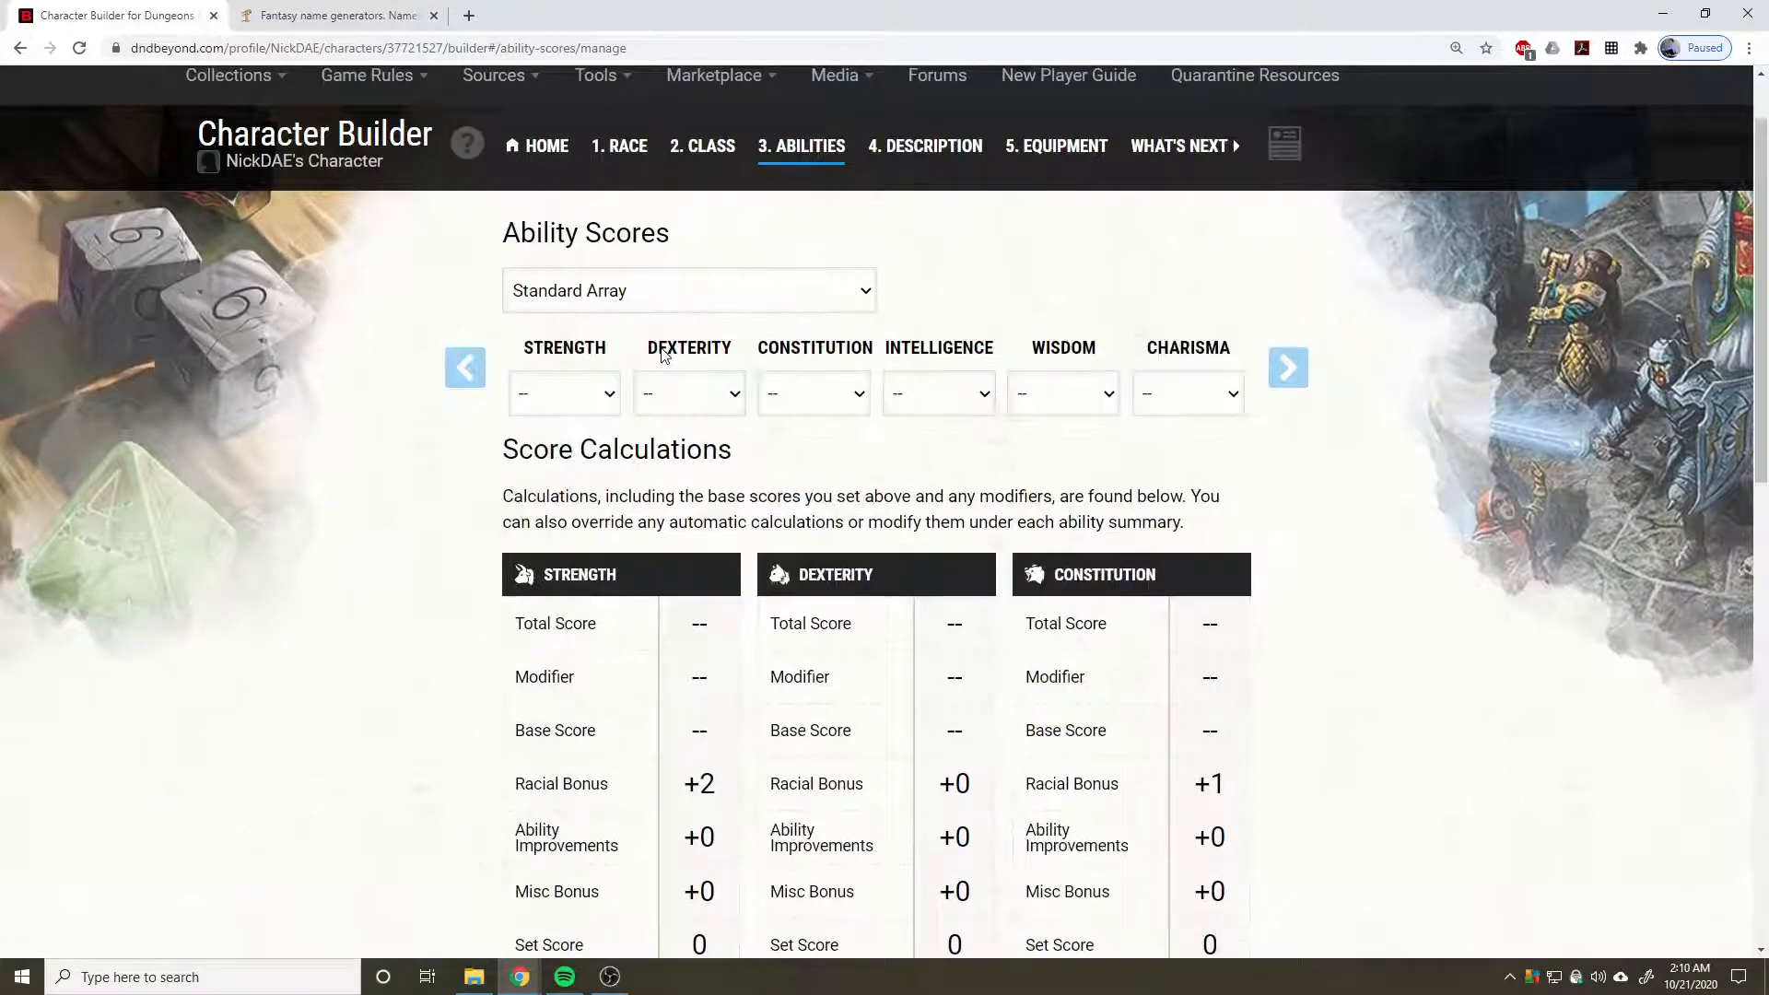
Assign the base ability scores Dexterity 15, Strength 12 and Constitution 14.
{"action": "left_click", "coordinate": [608, 397]}
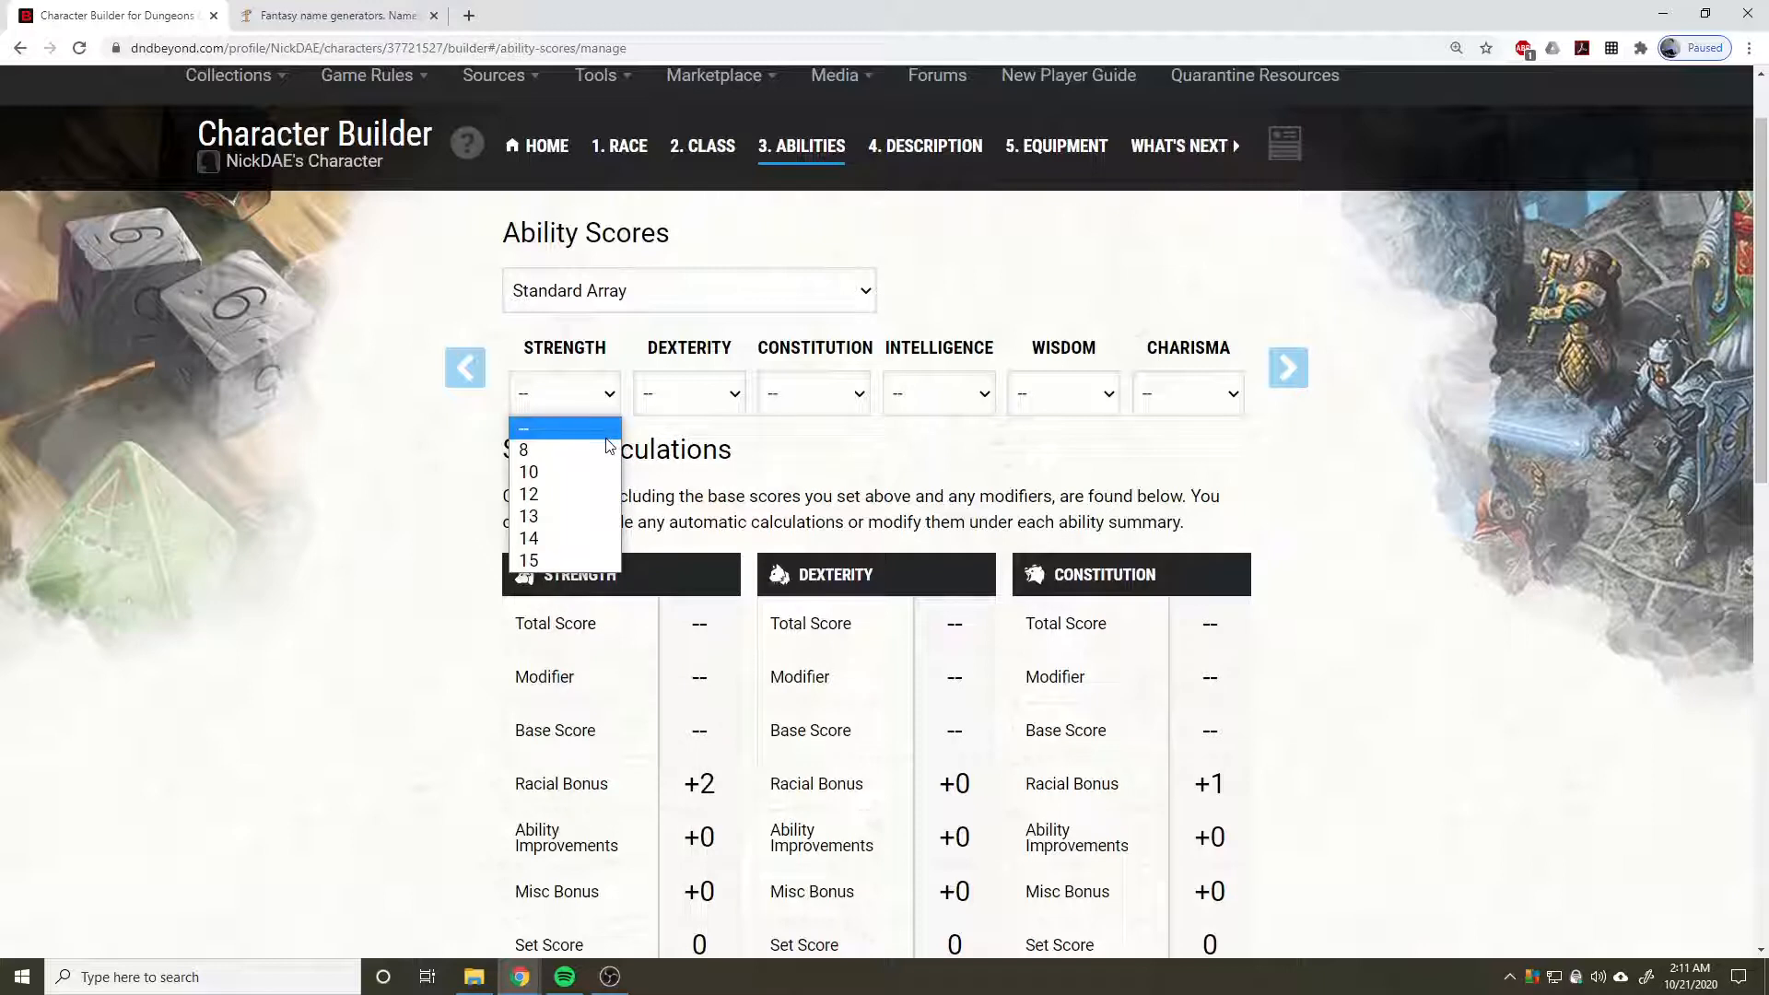
{"action": "left_click", "coordinate": [743, 399]}
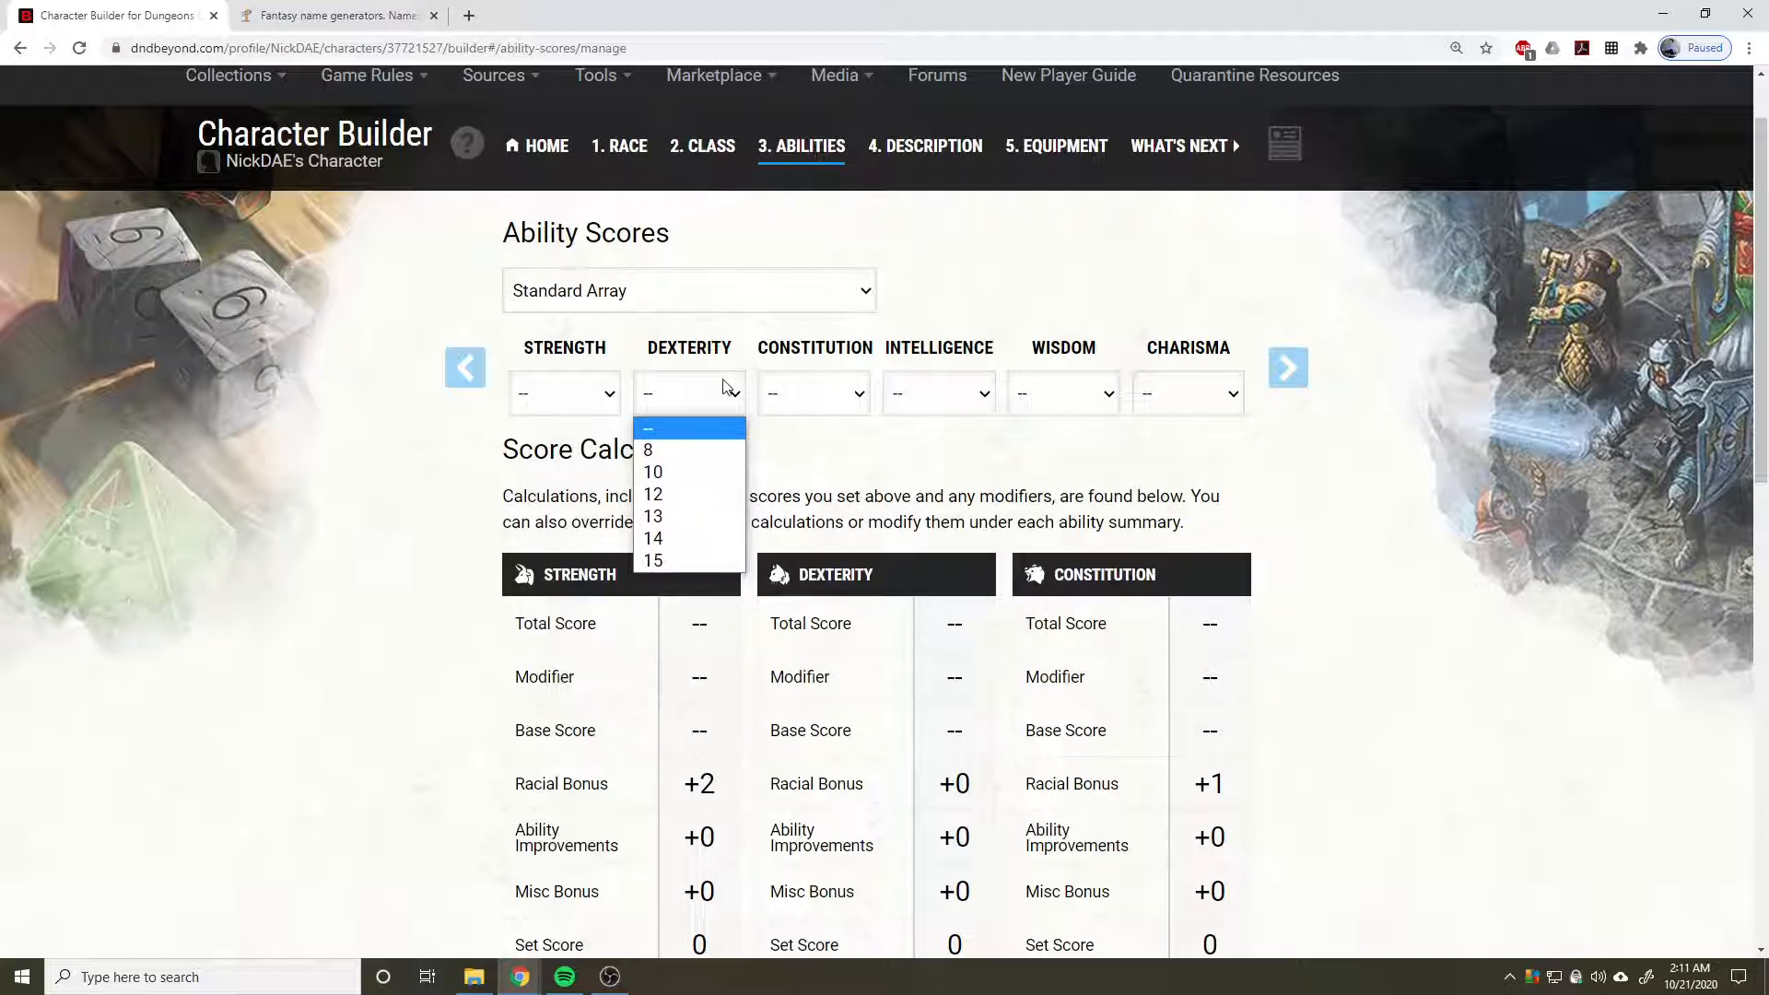
{"action": "left_click", "coordinate": [703, 559]}
{"action": "left_click", "coordinate": [588, 395]}
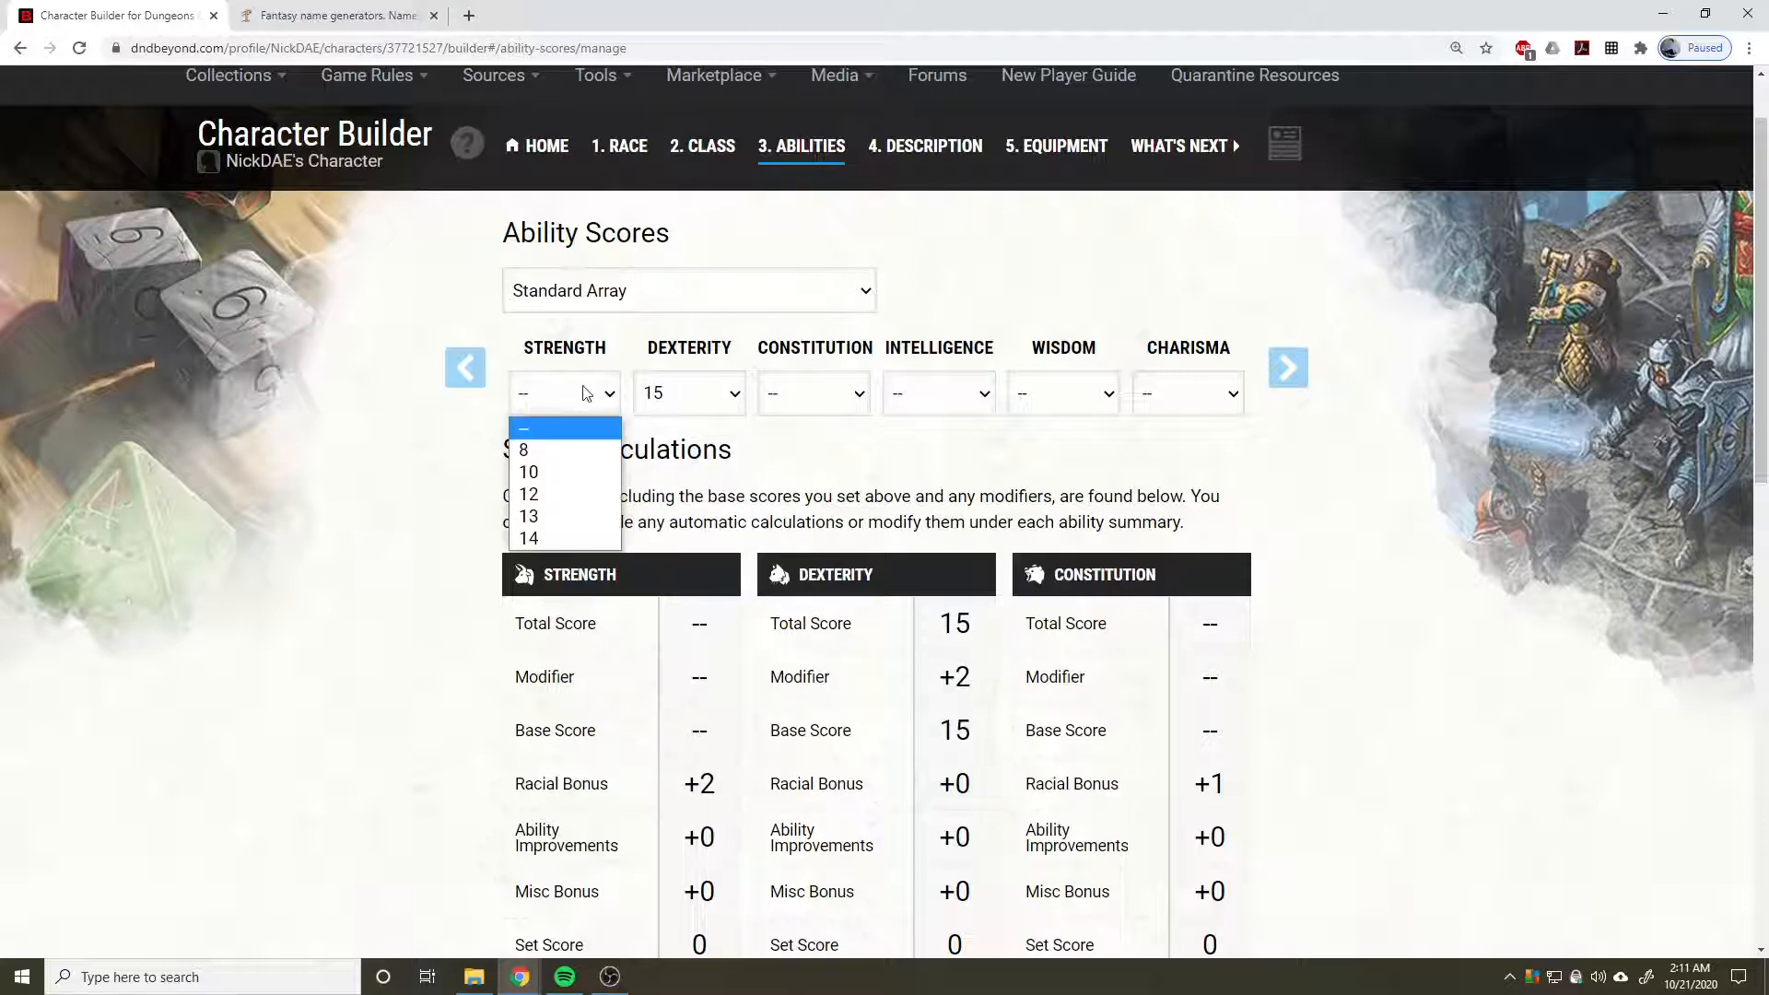
{"action": "left_click", "coordinate": [840, 401]}
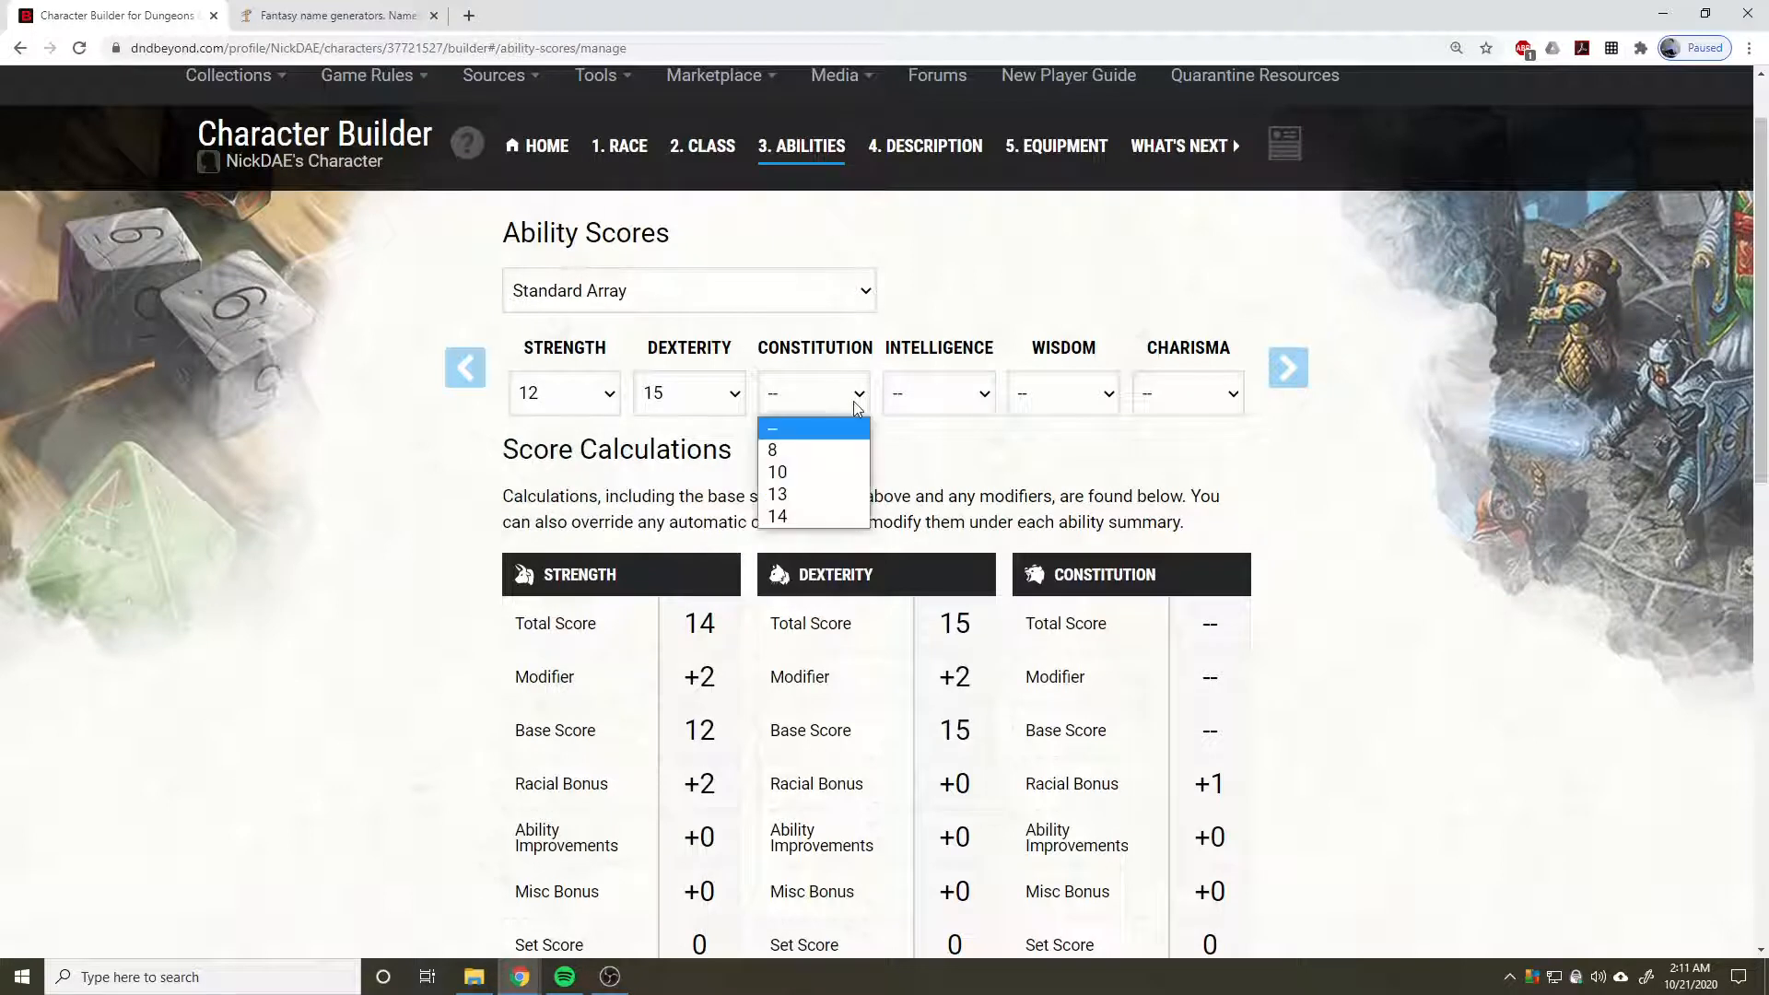
{"action": "left_click", "coordinate": [835, 516]}
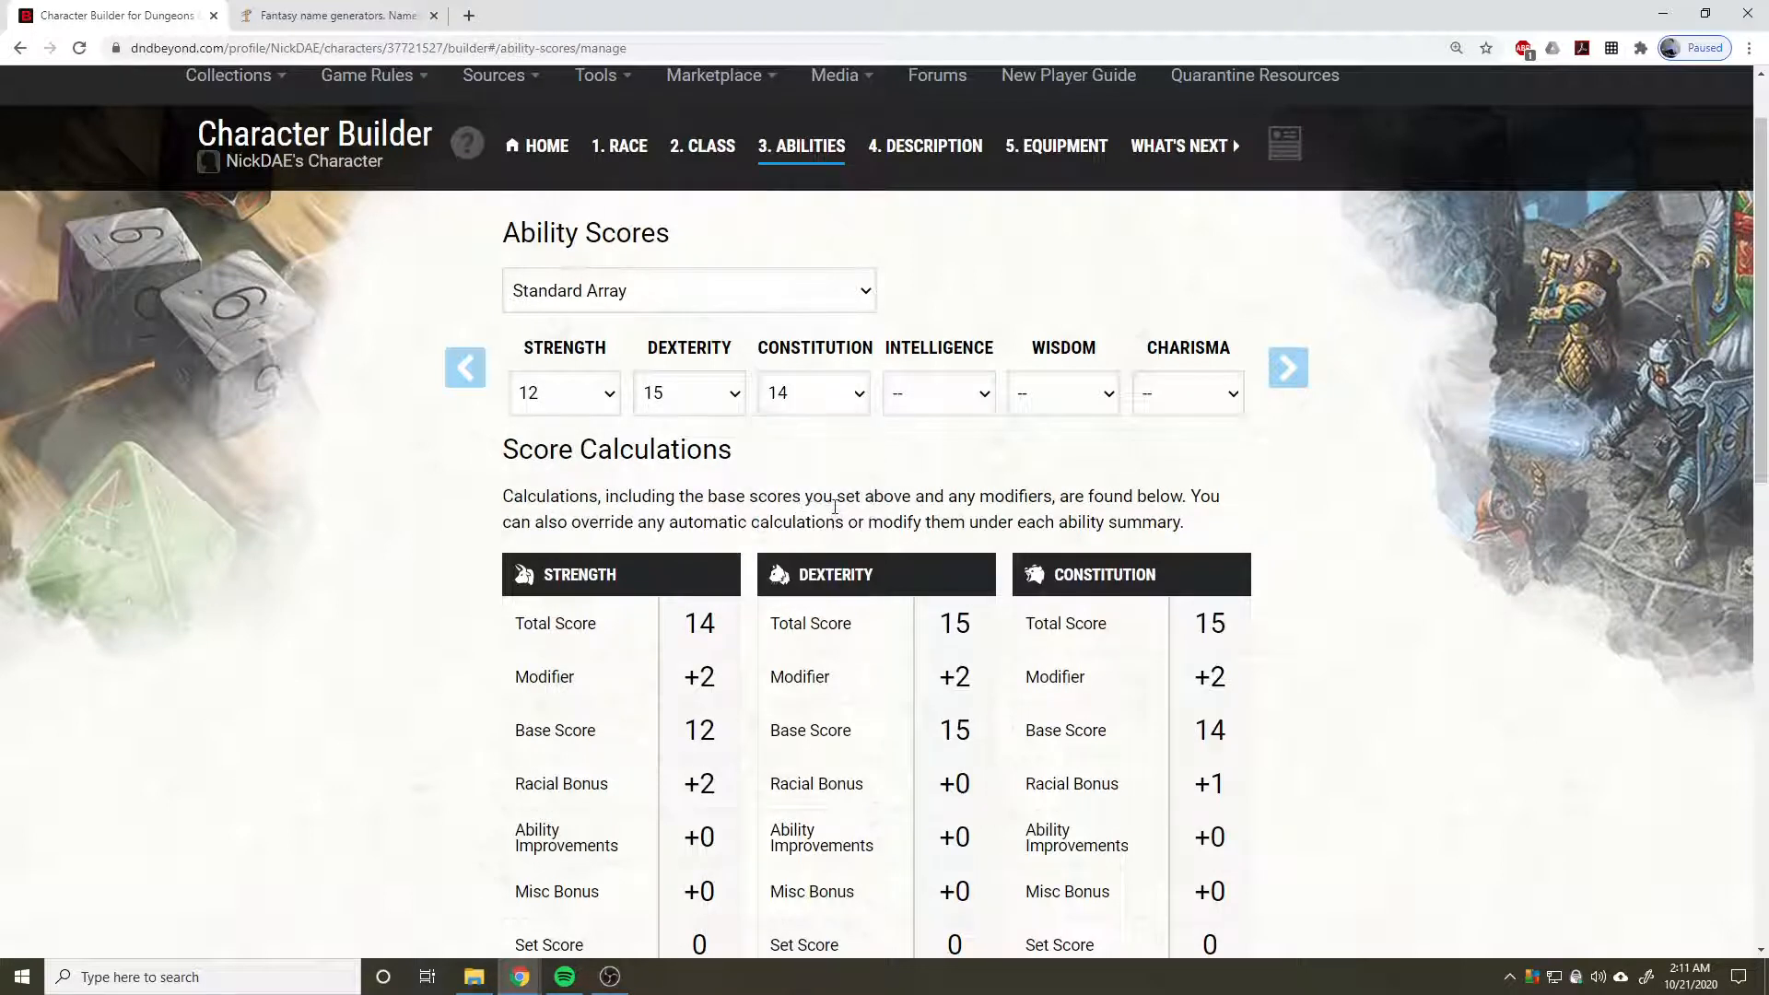
Assign the remaining base ability scores: Intelligence 10, Wisdom 13 and Charisma 8.
{"action": "left_click", "coordinate": [947, 400]}
{"action": "left_click", "coordinate": [926, 468]}
{"action": "left_click", "coordinate": [1057, 402]}
{"action": "left_click", "coordinate": [1048, 472]}
{"action": "left_click", "coordinate": [1189, 398]}
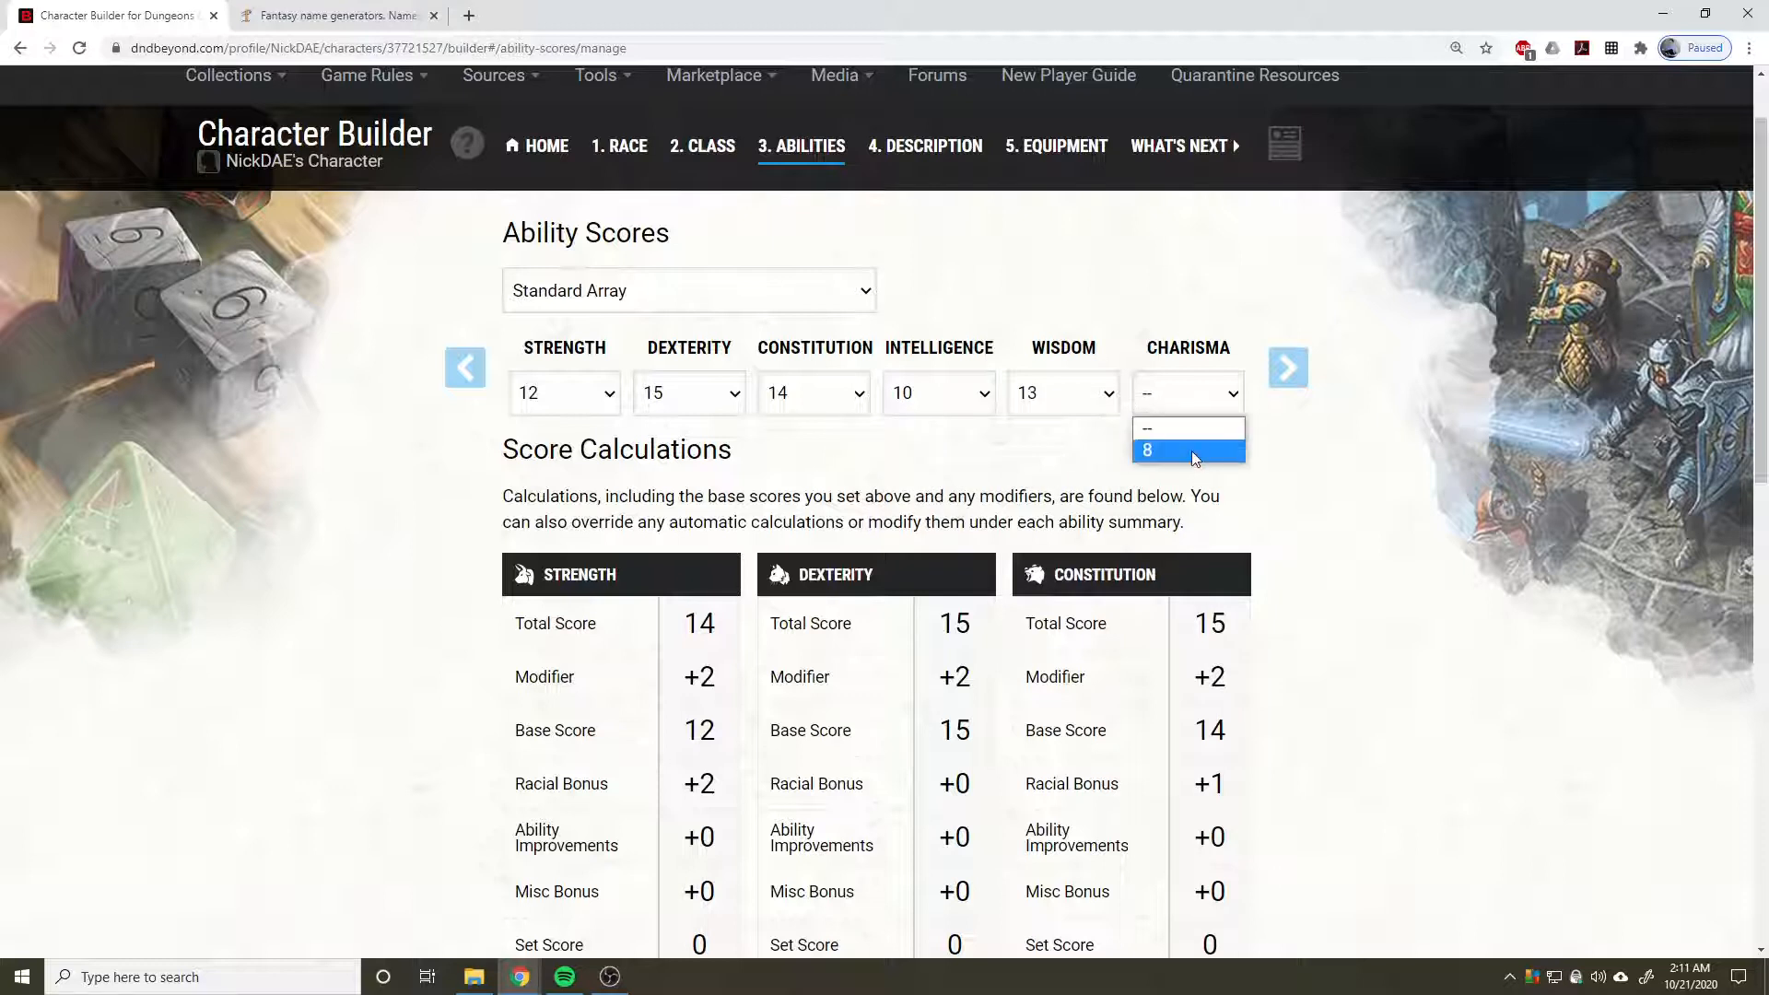
{"action": "left_click", "coordinate": [1192, 450]}
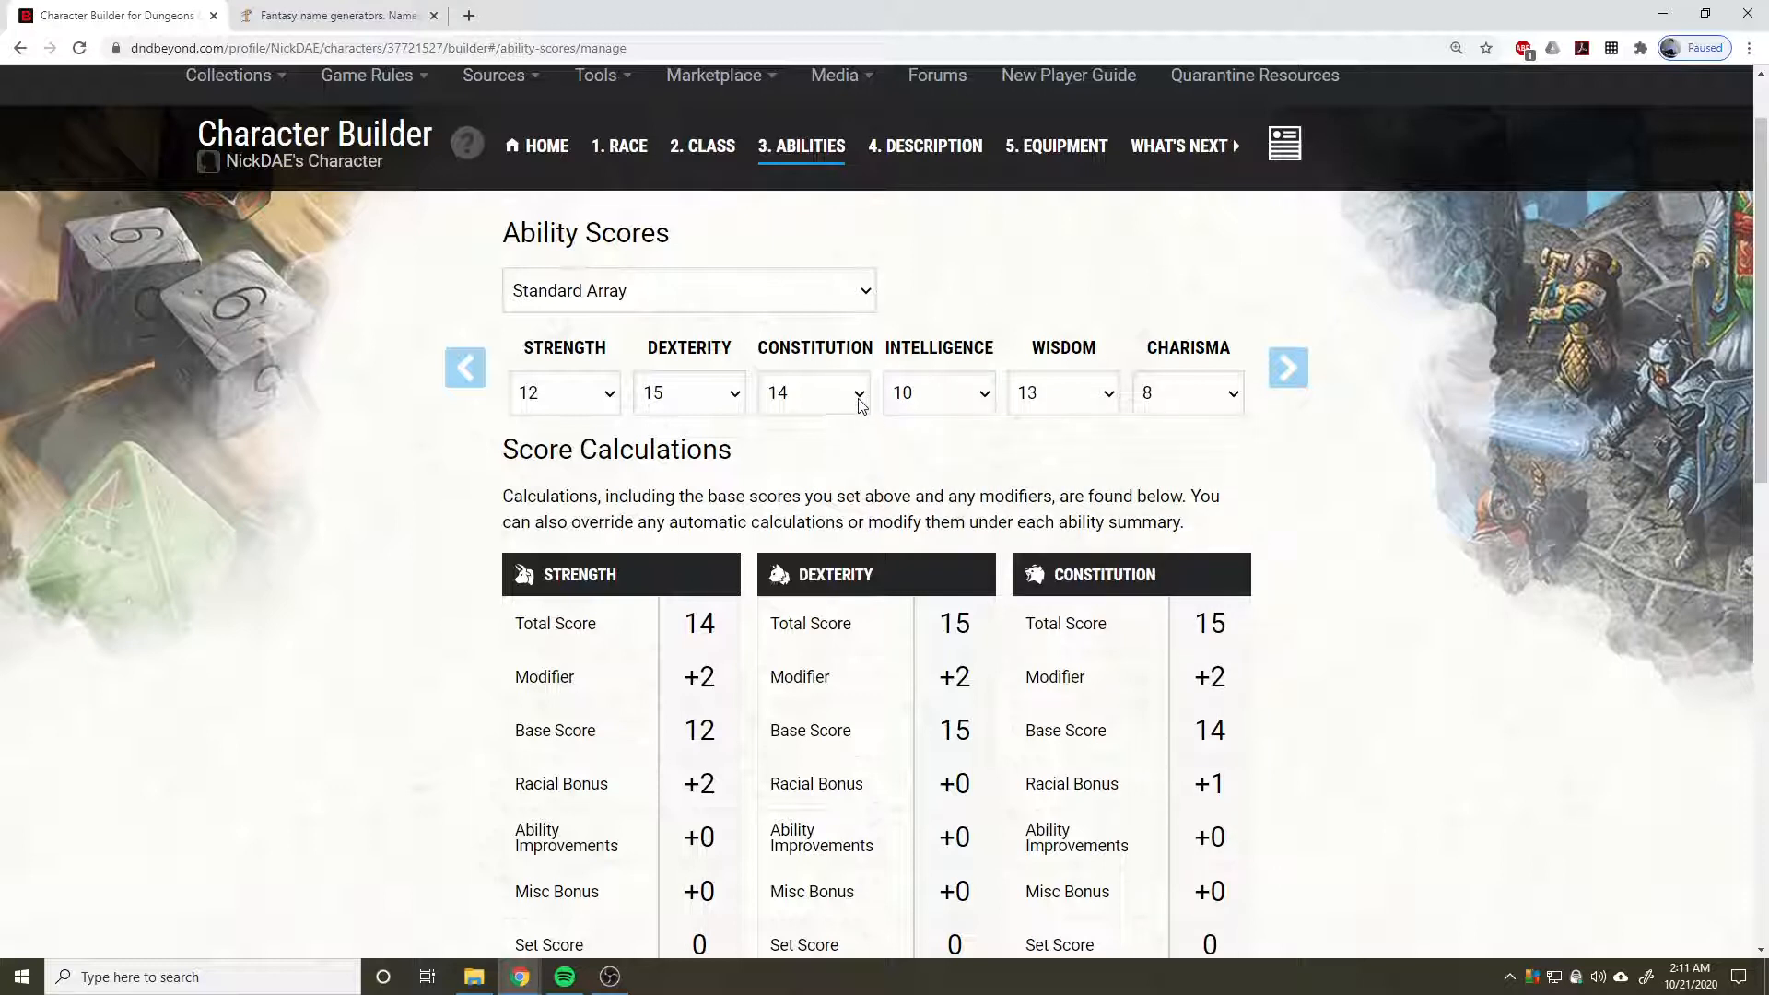
Open the New Player Guide in a separate browser tab and look through its Creating a Character page.
{"action": "scroll", "coordinate": [987, 288], "scroll_direction": "up", "scroll_amount": 1}
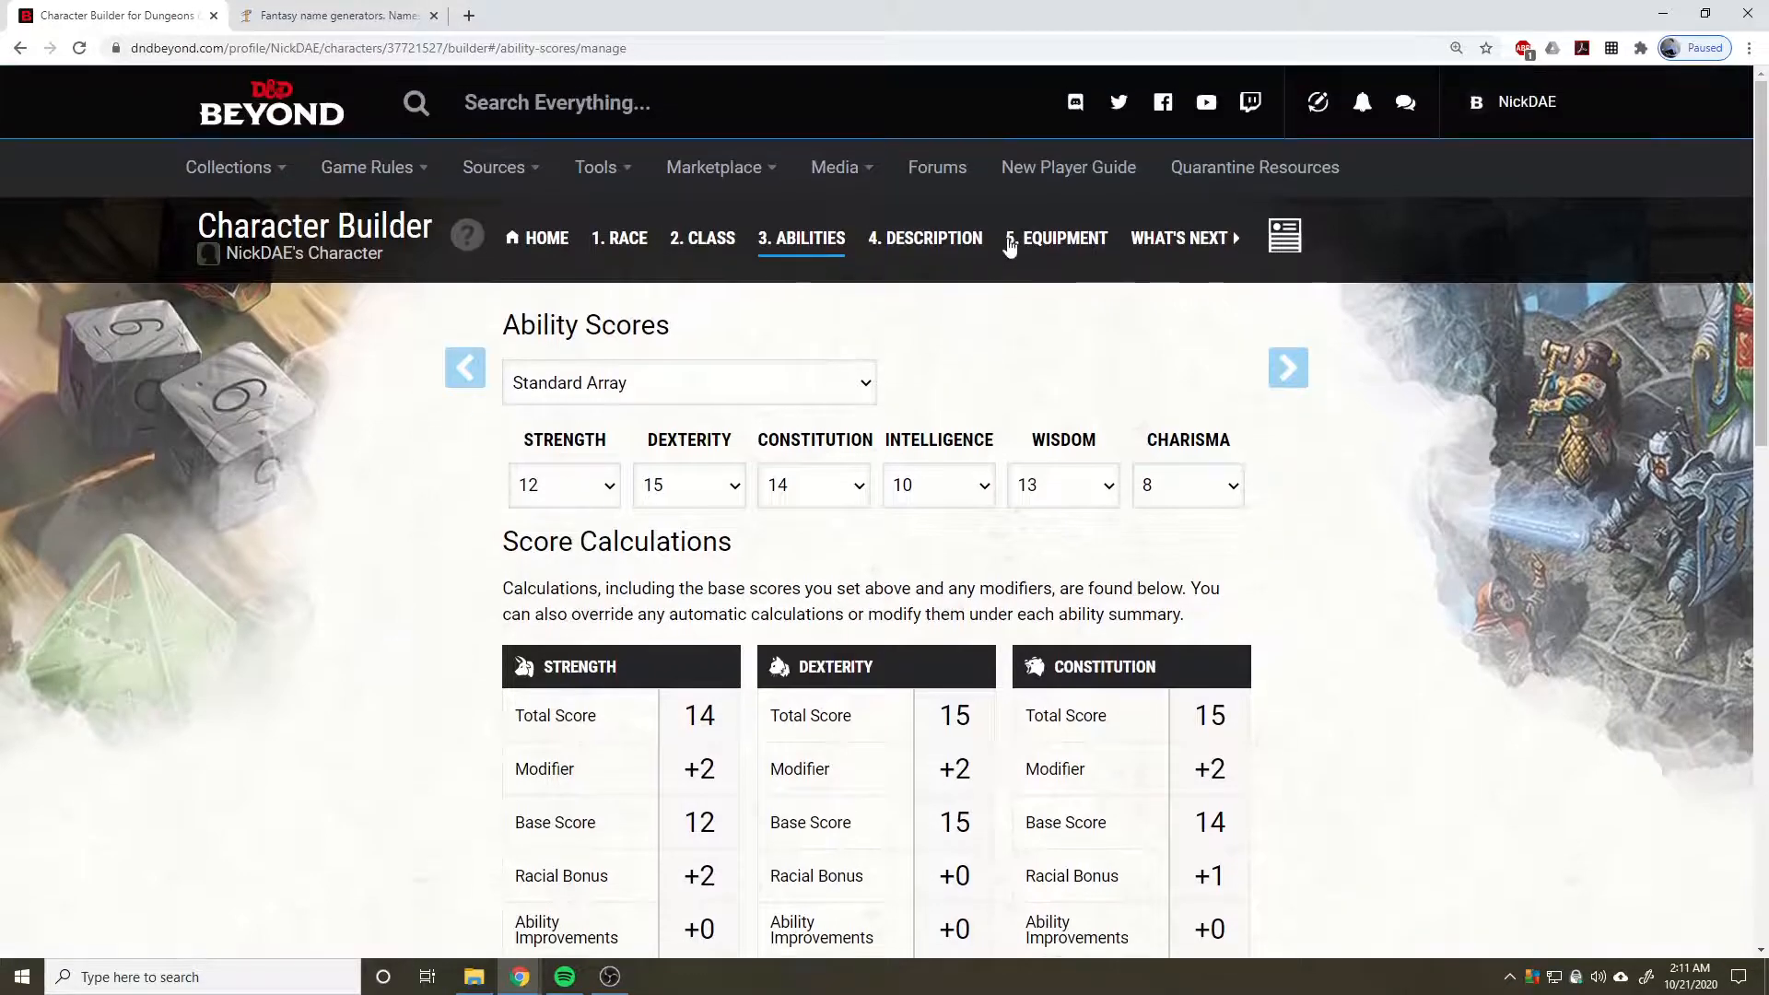
{"action": "middle_click", "coordinate": [1009, 167]}
{"action": "left_click", "coordinate": [613, 7]}
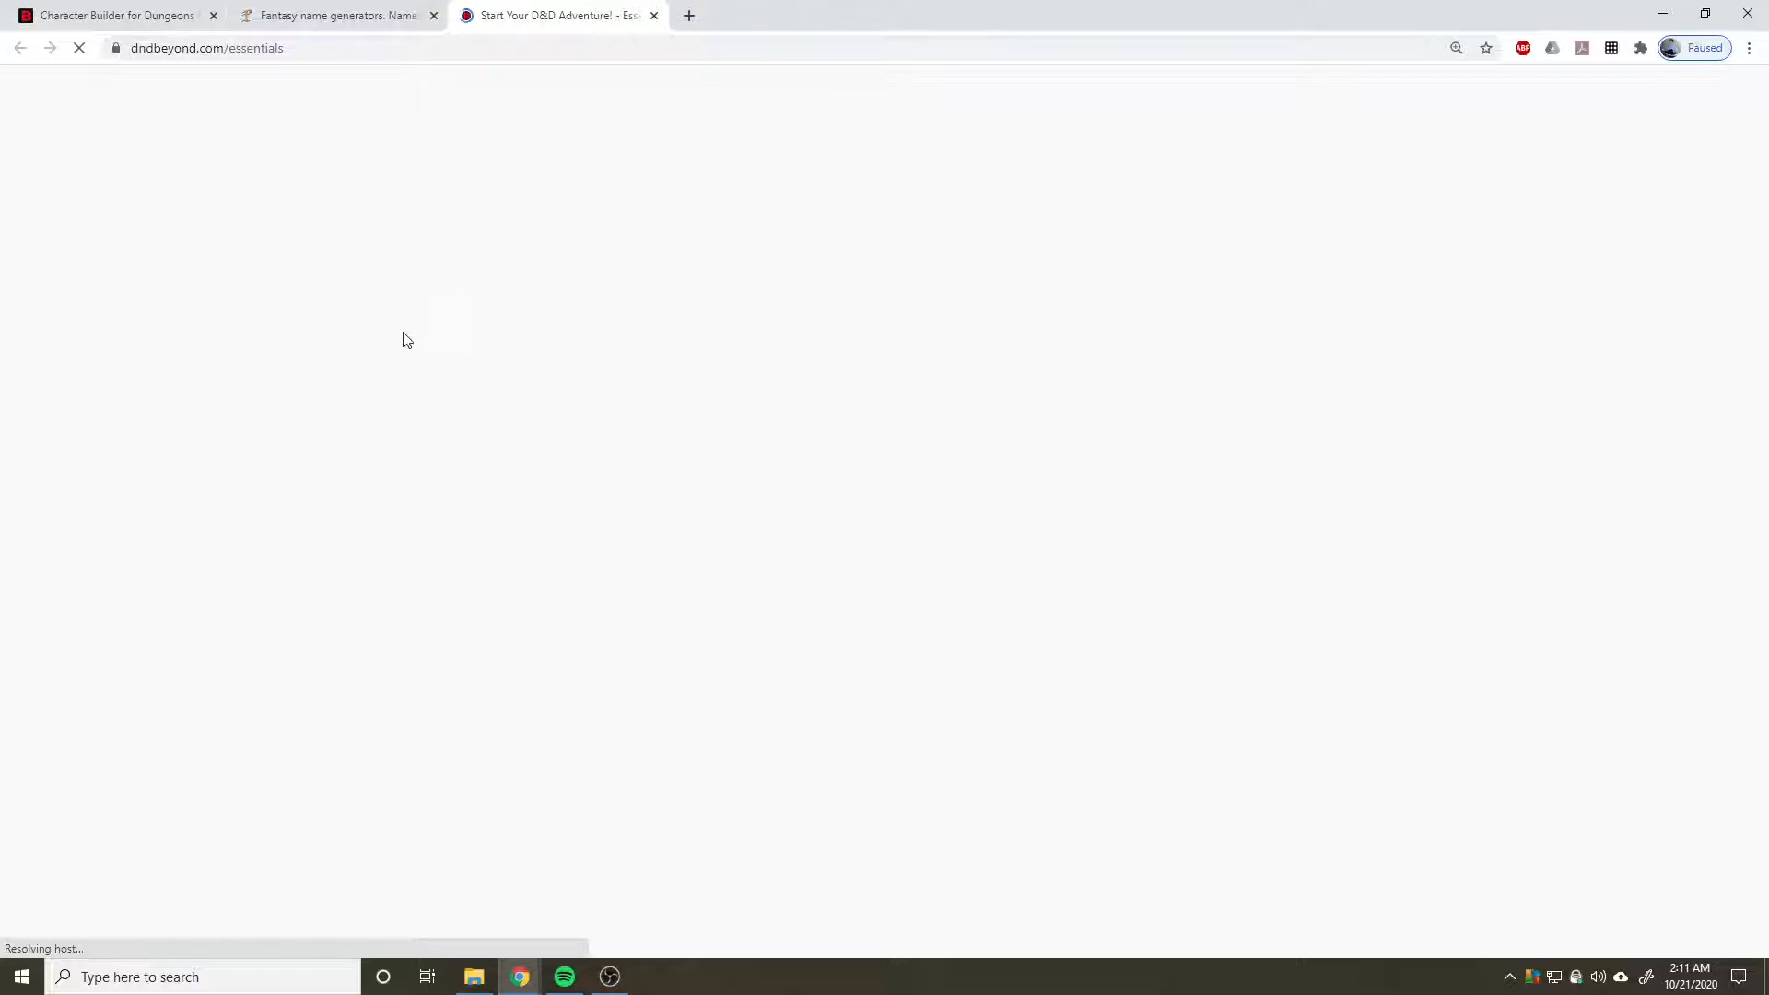
{"action": "scroll", "coordinate": [394, 350], "scroll_direction": "down", "scroll_amount": 3}
{"action": "scroll", "coordinate": [732, 558], "scroll_direction": "up", "scroll_amount": 1}
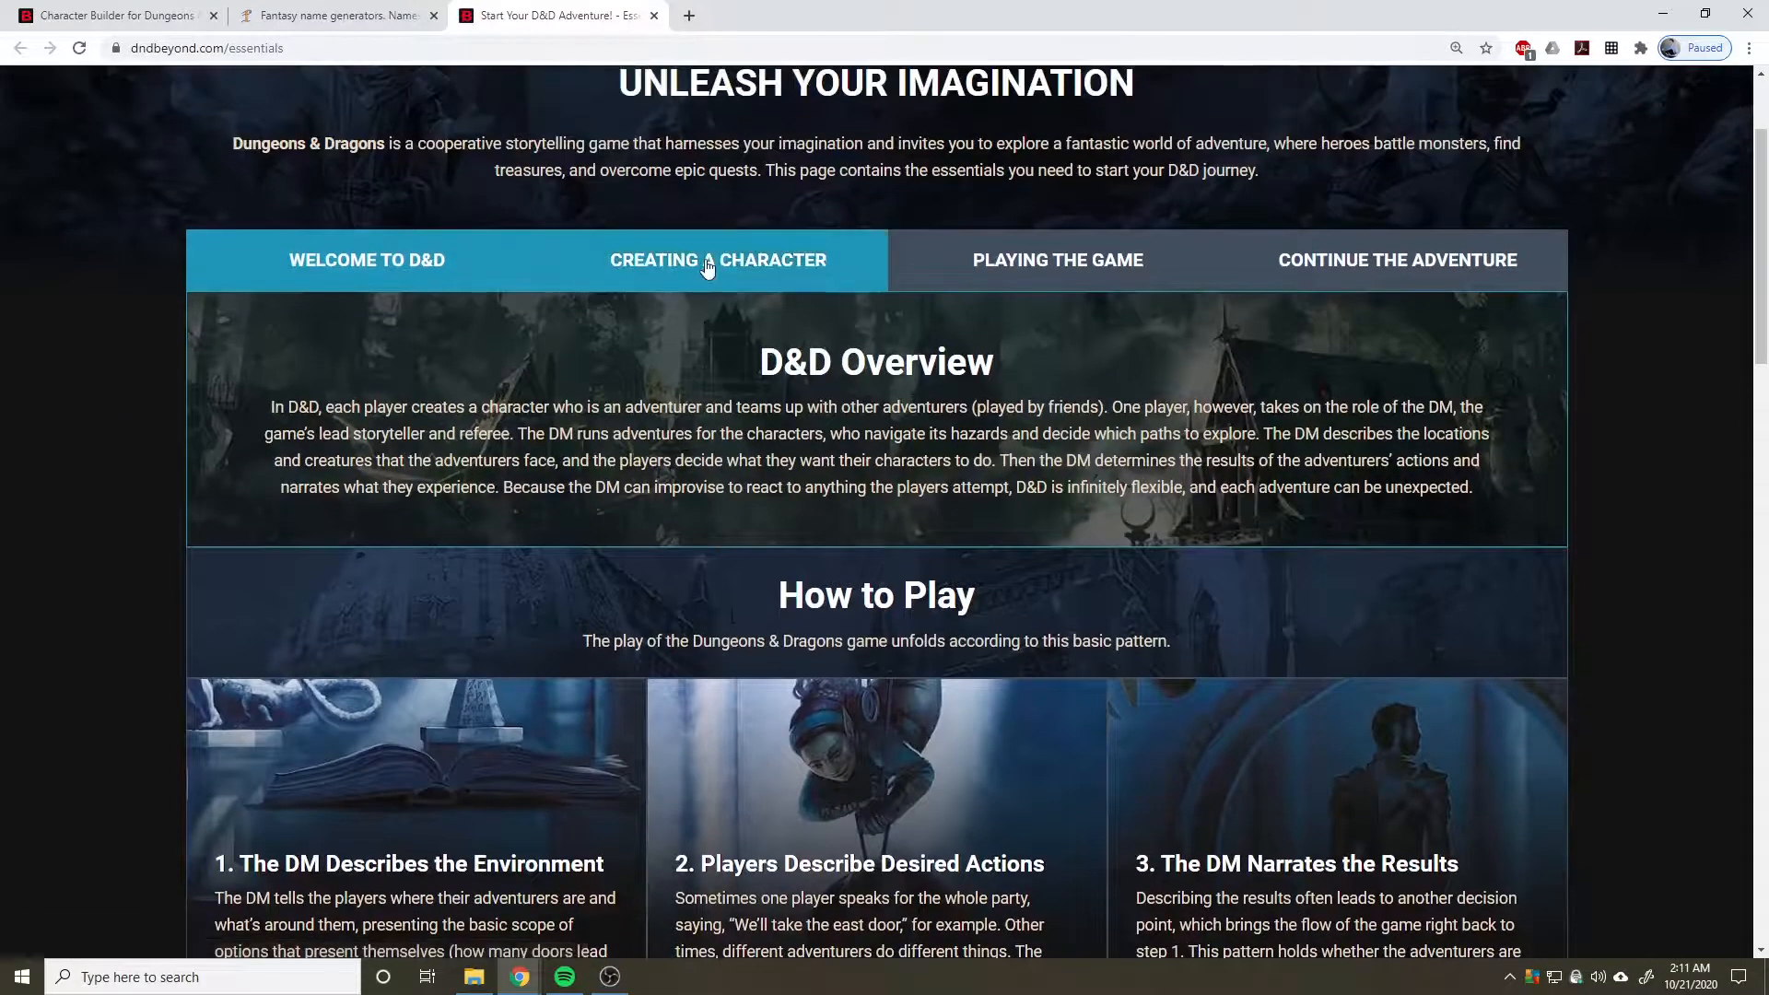
{"action": "left_click", "coordinate": [712, 267]}
{"action": "scroll", "coordinate": [819, 690], "scroll_direction": "down", "scroll_amount": 3}
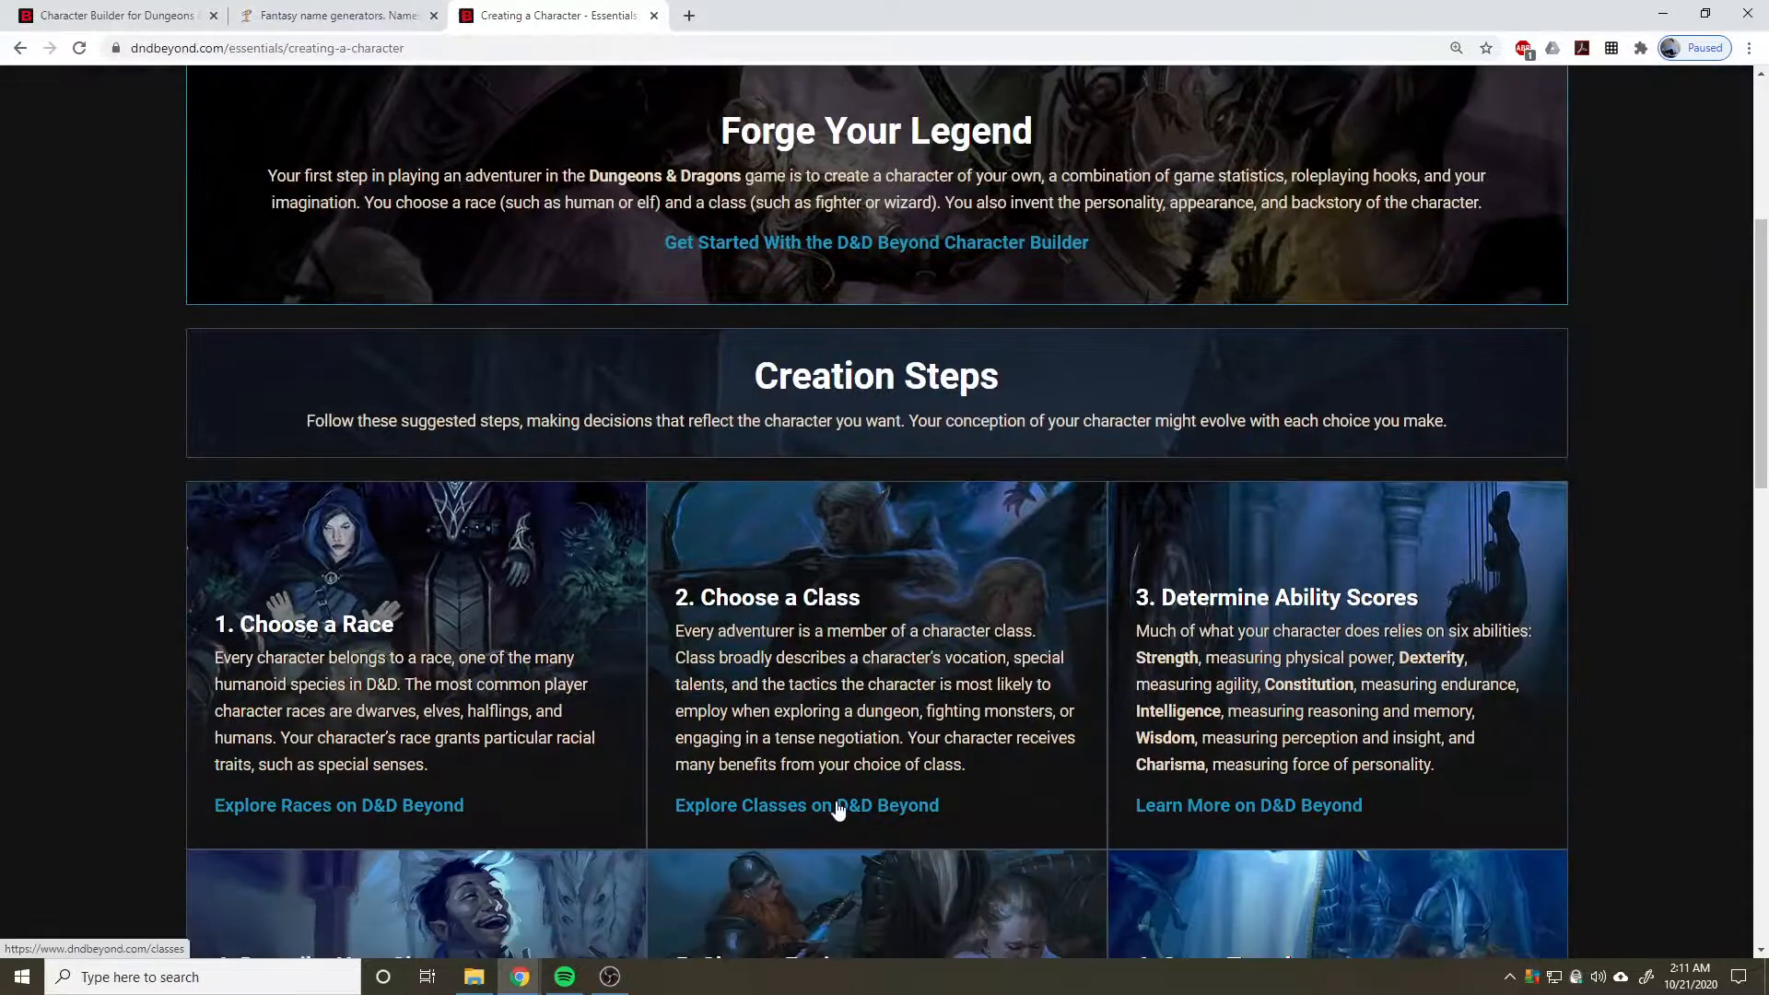
Explore the classes from the guide's Choose a Class section and look up the Ranger's primary abilities and saves.
{"action": "left_click", "coordinate": [834, 805]}
{"action": "scroll", "coordinate": [900, 350], "scroll_direction": "down", "scroll_amount": 3}
{"action": "scroll", "coordinate": [885, 331], "scroll_direction": "down", "scroll_amount": 3}
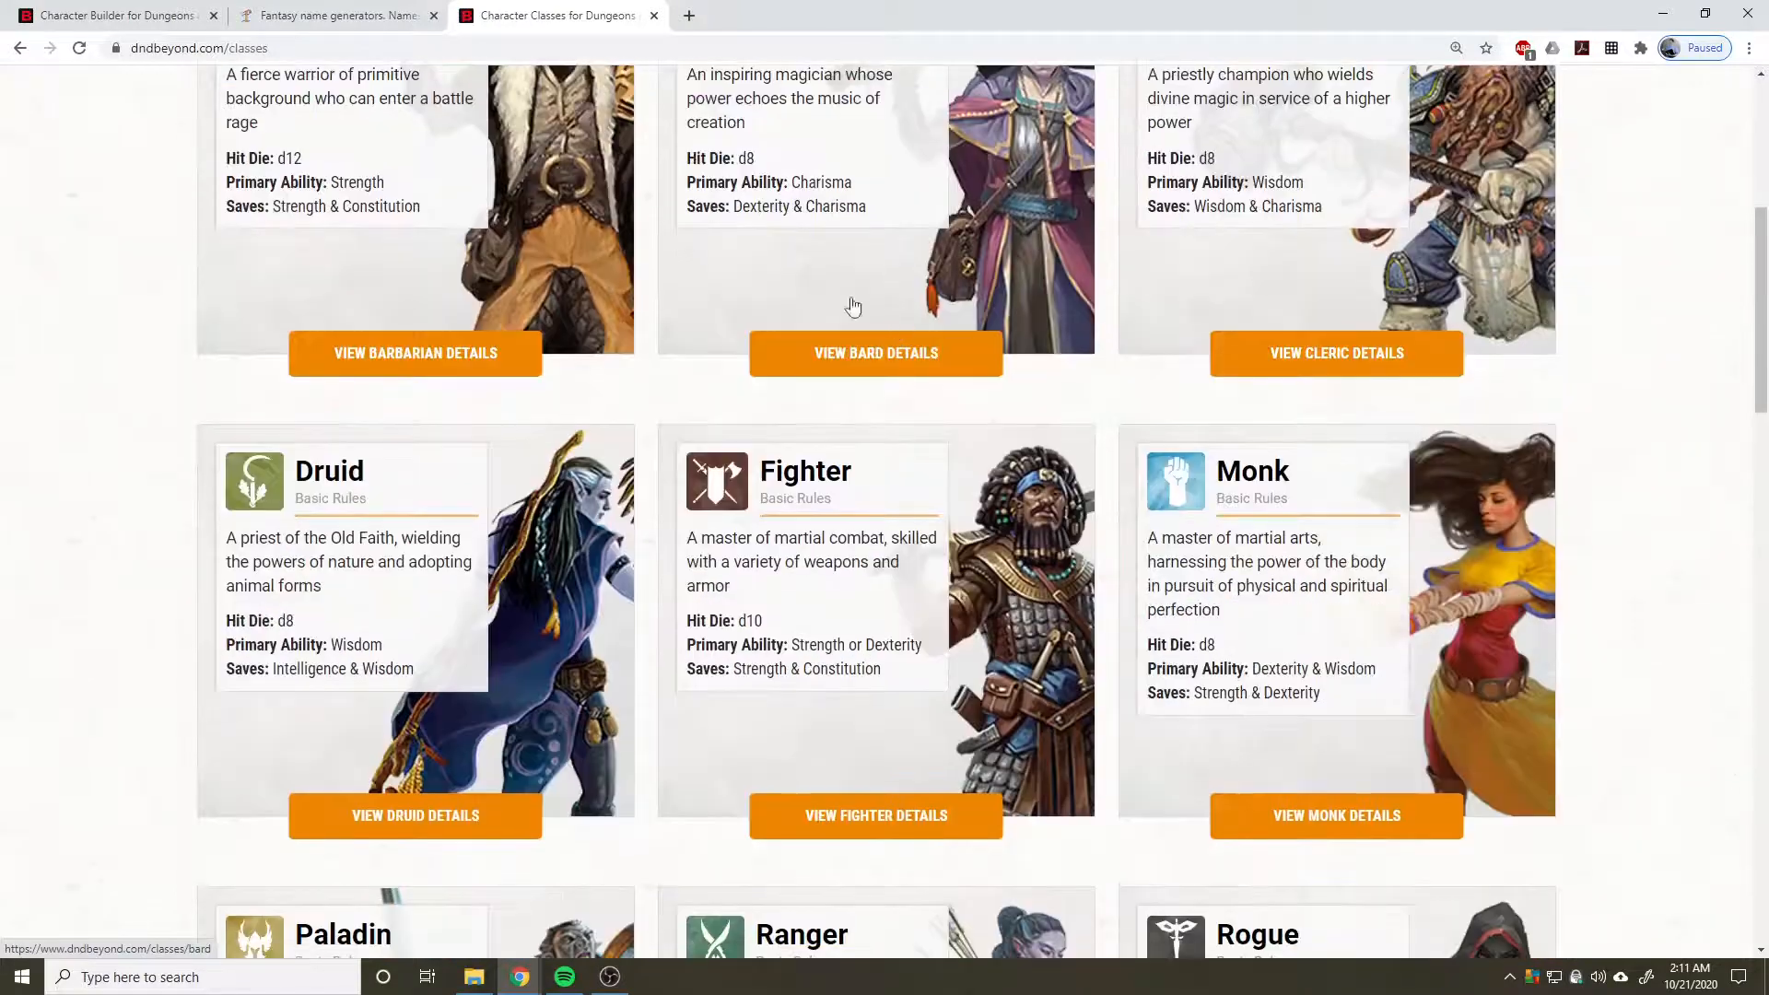
{"action": "scroll", "coordinate": [608, 406], "scroll_direction": "up", "scroll_amount": 3}
{"action": "scroll", "coordinate": [610, 414], "scroll_direction": "down", "scroll_amount": 7}
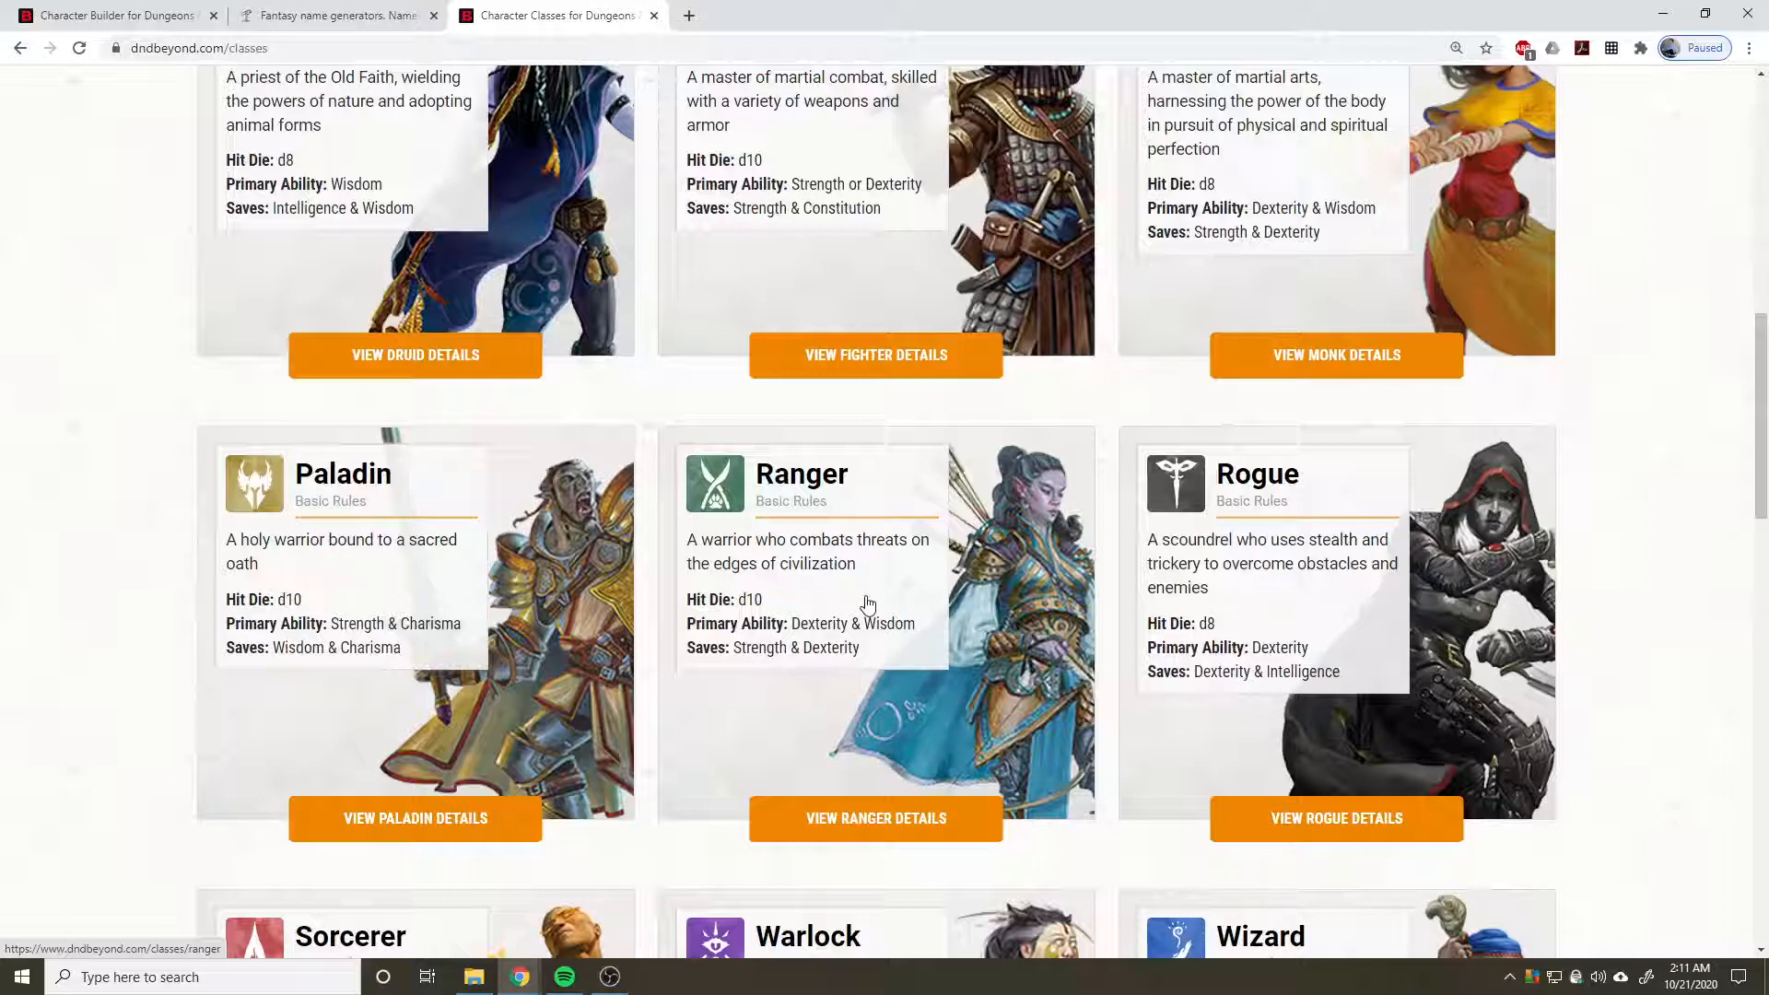
Return to the character builder's Ability Scores page.
{"action": "left_click", "coordinate": [353, 11]}
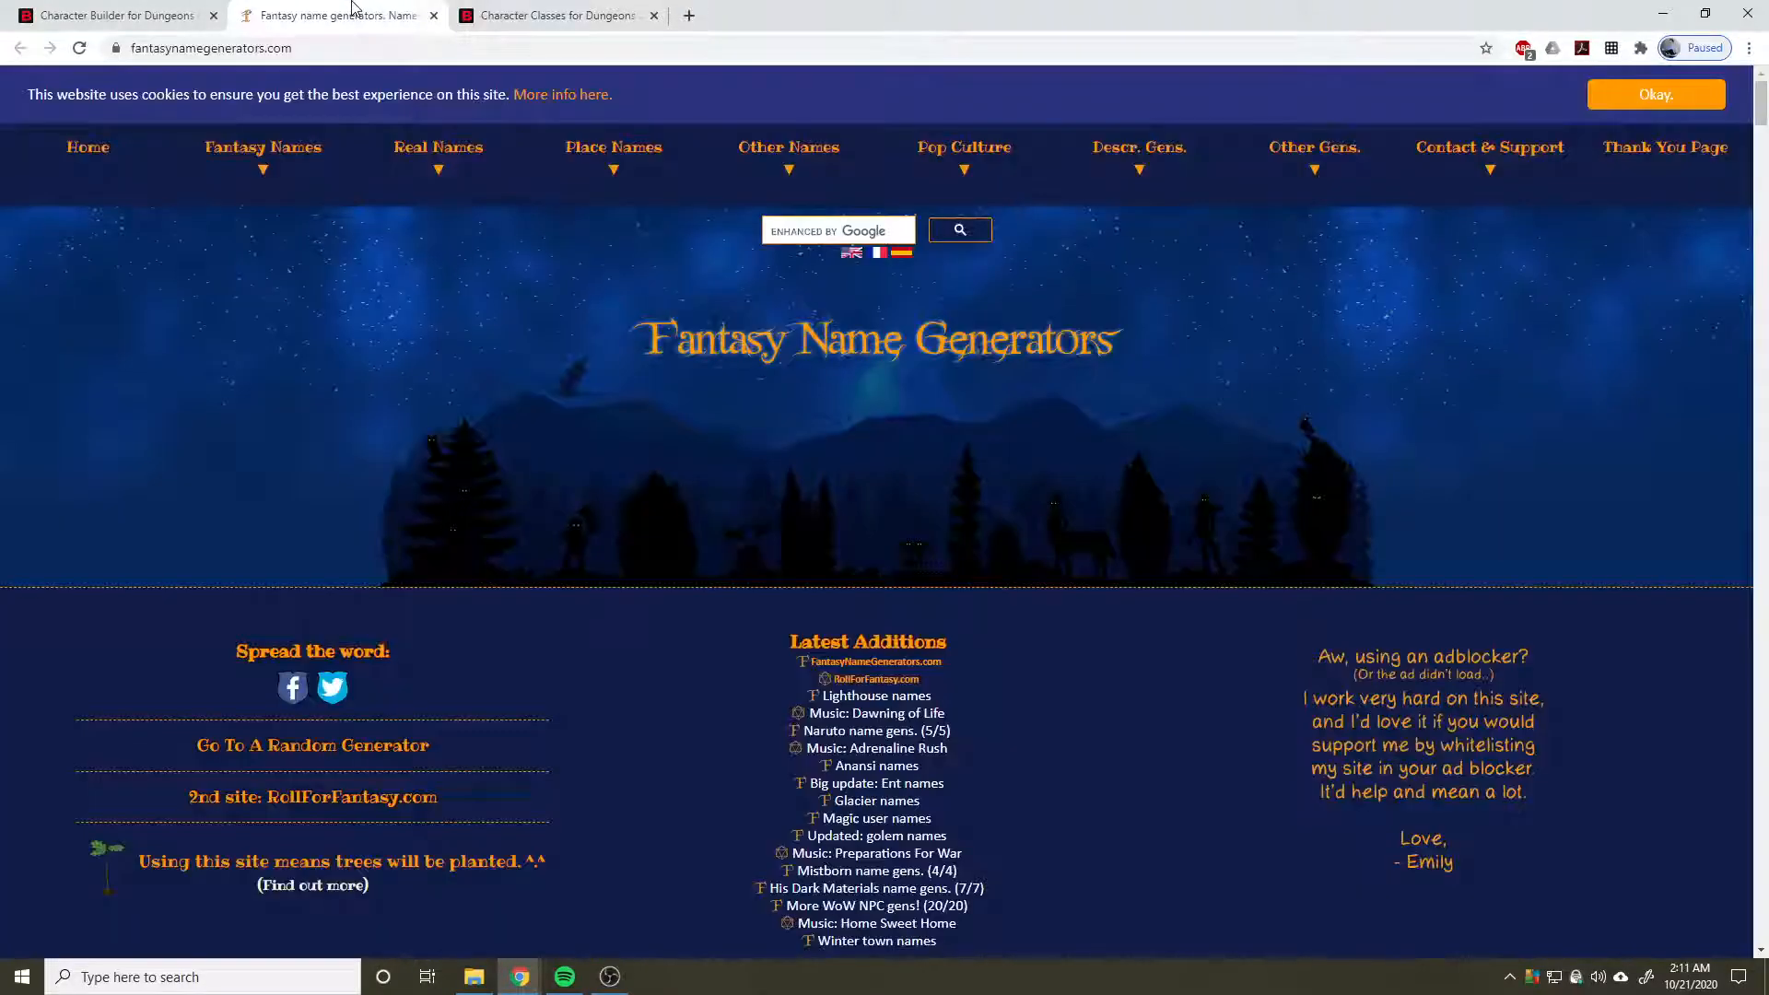
{"action": "left_click", "coordinate": [138, 15]}
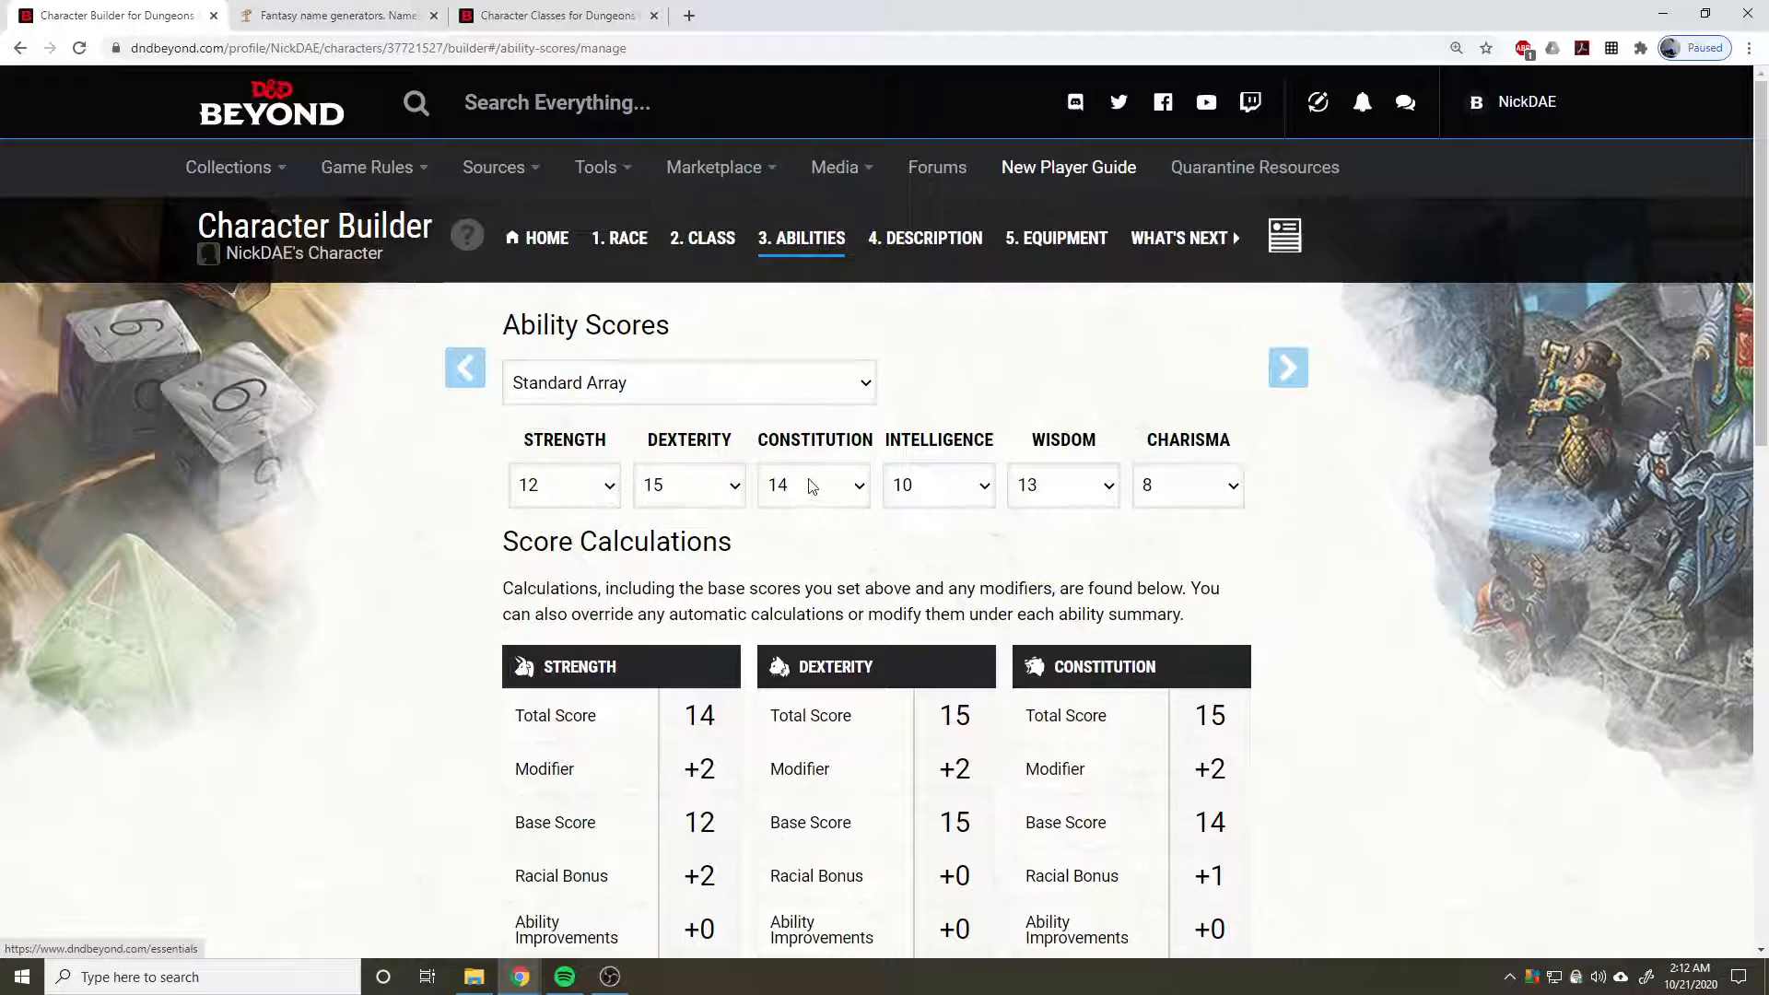
Switch the ability score generation method to Point Buy and set Strength to 15 and Dexterity to 11.
{"action": "left_click", "coordinate": [777, 380]}
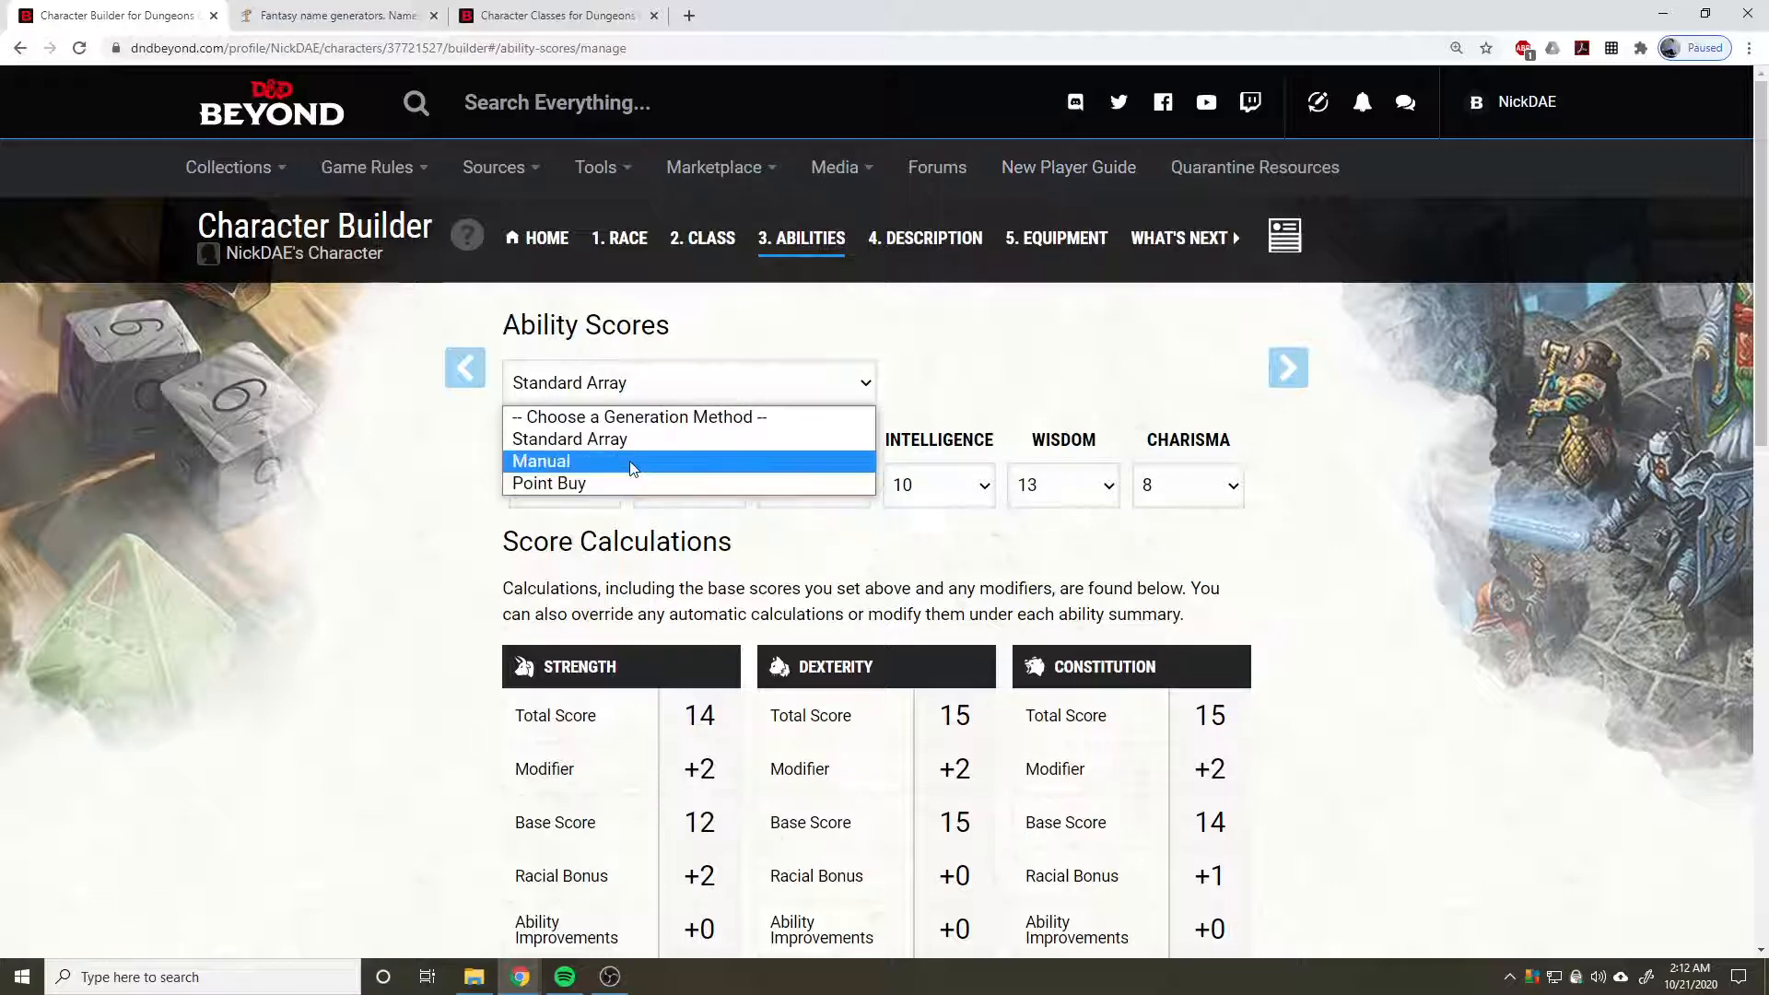
{"action": "left_click", "coordinate": [607, 487]}
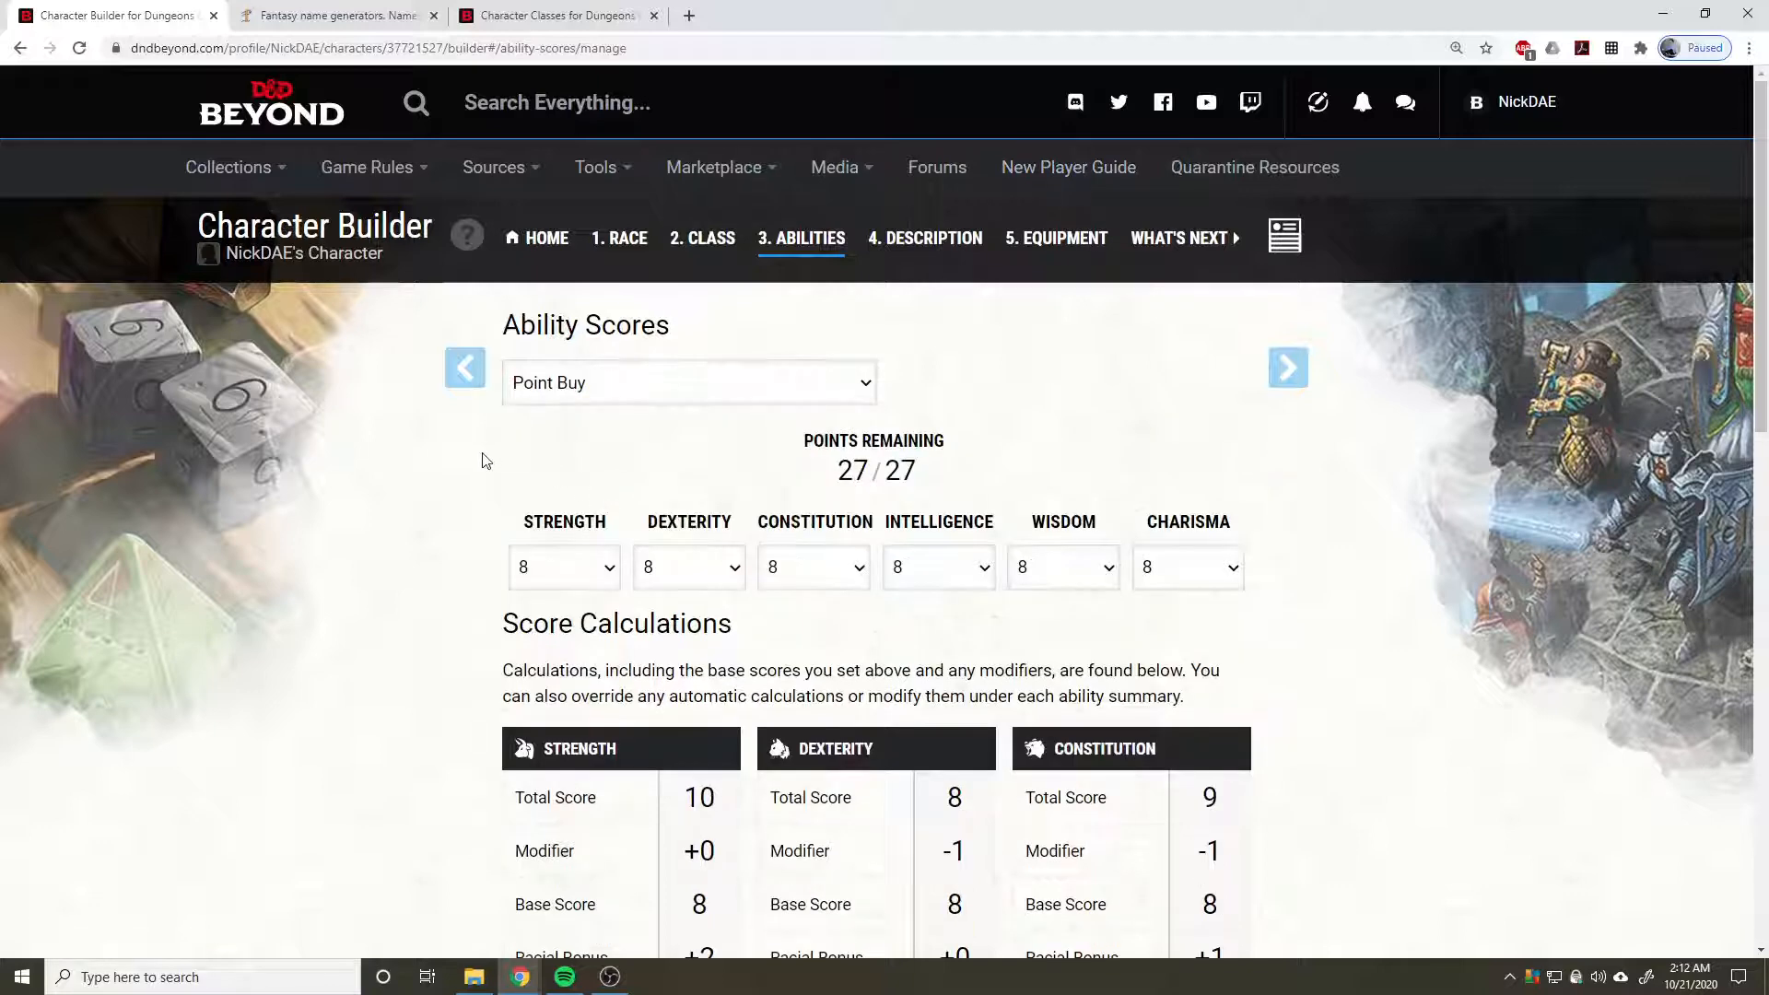
{"action": "left_click", "coordinate": [603, 581]}
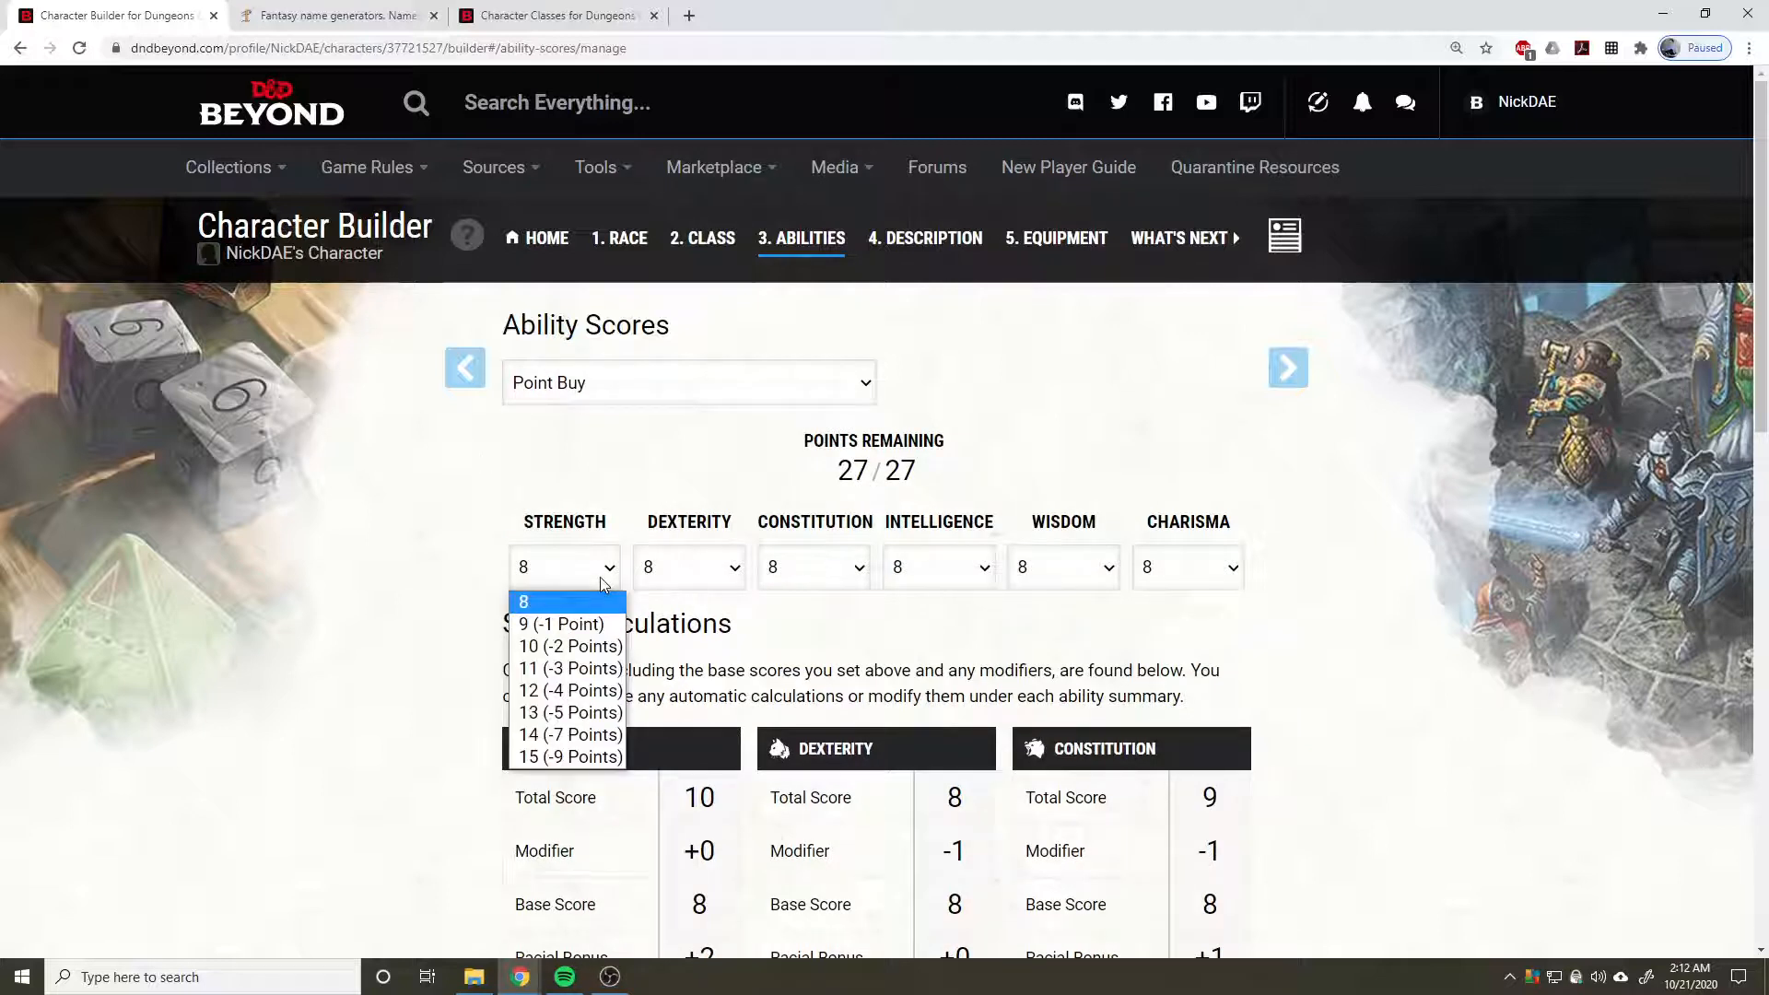
{"action": "left_click", "coordinate": [579, 754]}
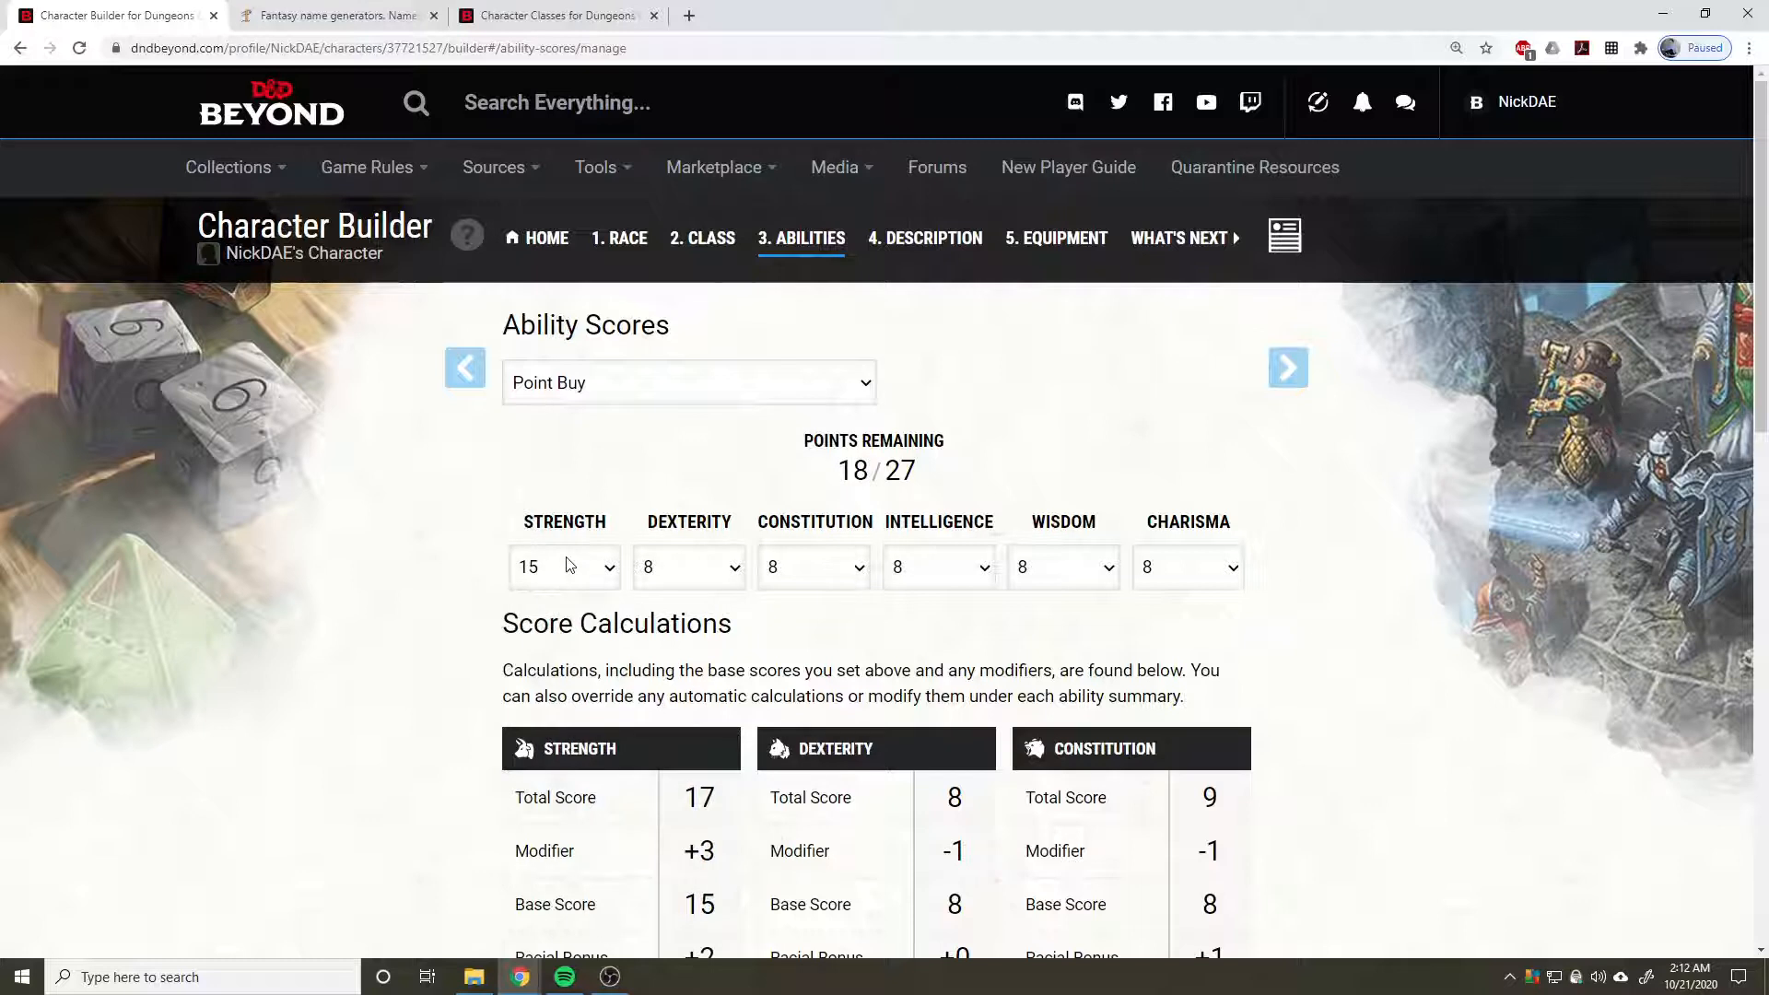
{"action": "left_click", "coordinate": [705, 569]}
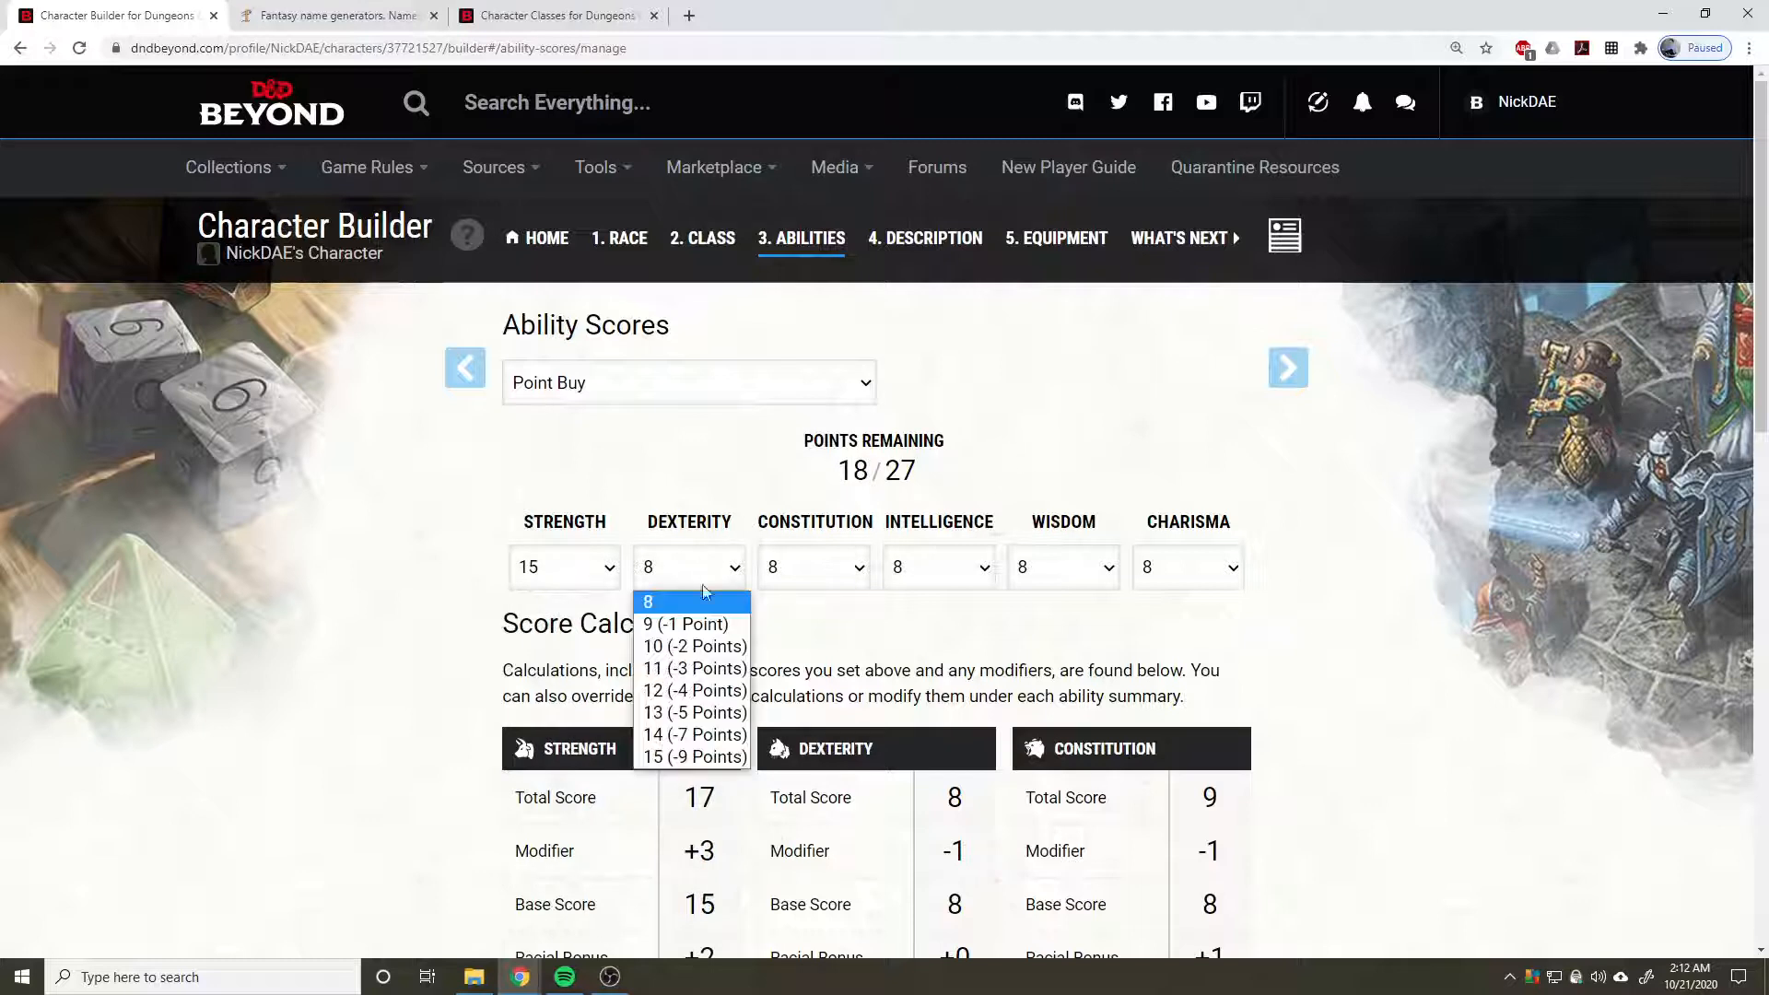
{"action": "left_click", "coordinate": [695, 668]}
Spend the remaining ability points on Constitution 10, Intelligence 13, Wisdom 14 and Charisma 9.
{"action": "left_click", "coordinate": [939, 568]}
{"action": "left_click", "coordinate": [815, 567]}
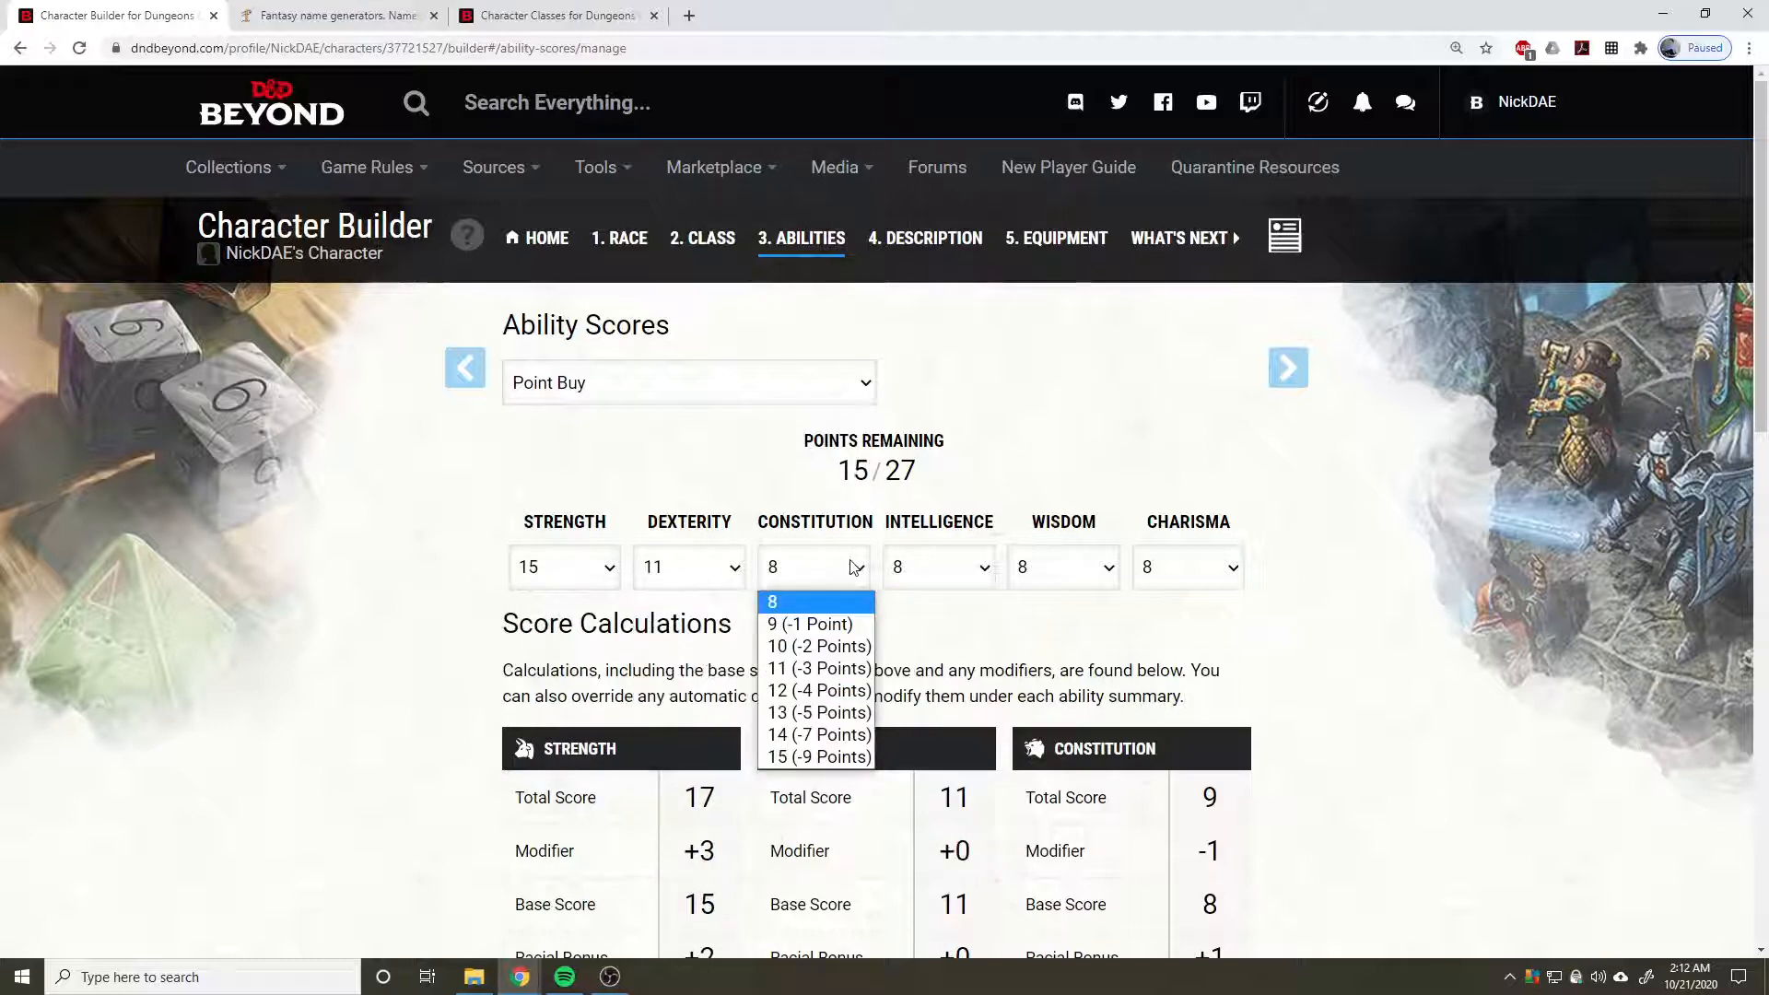
{"action": "left_click", "coordinate": [804, 648]}
{"action": "left_click", "coordinate": [939, 568]}
{"action": "left_click", "coordinate": [935, 712]}
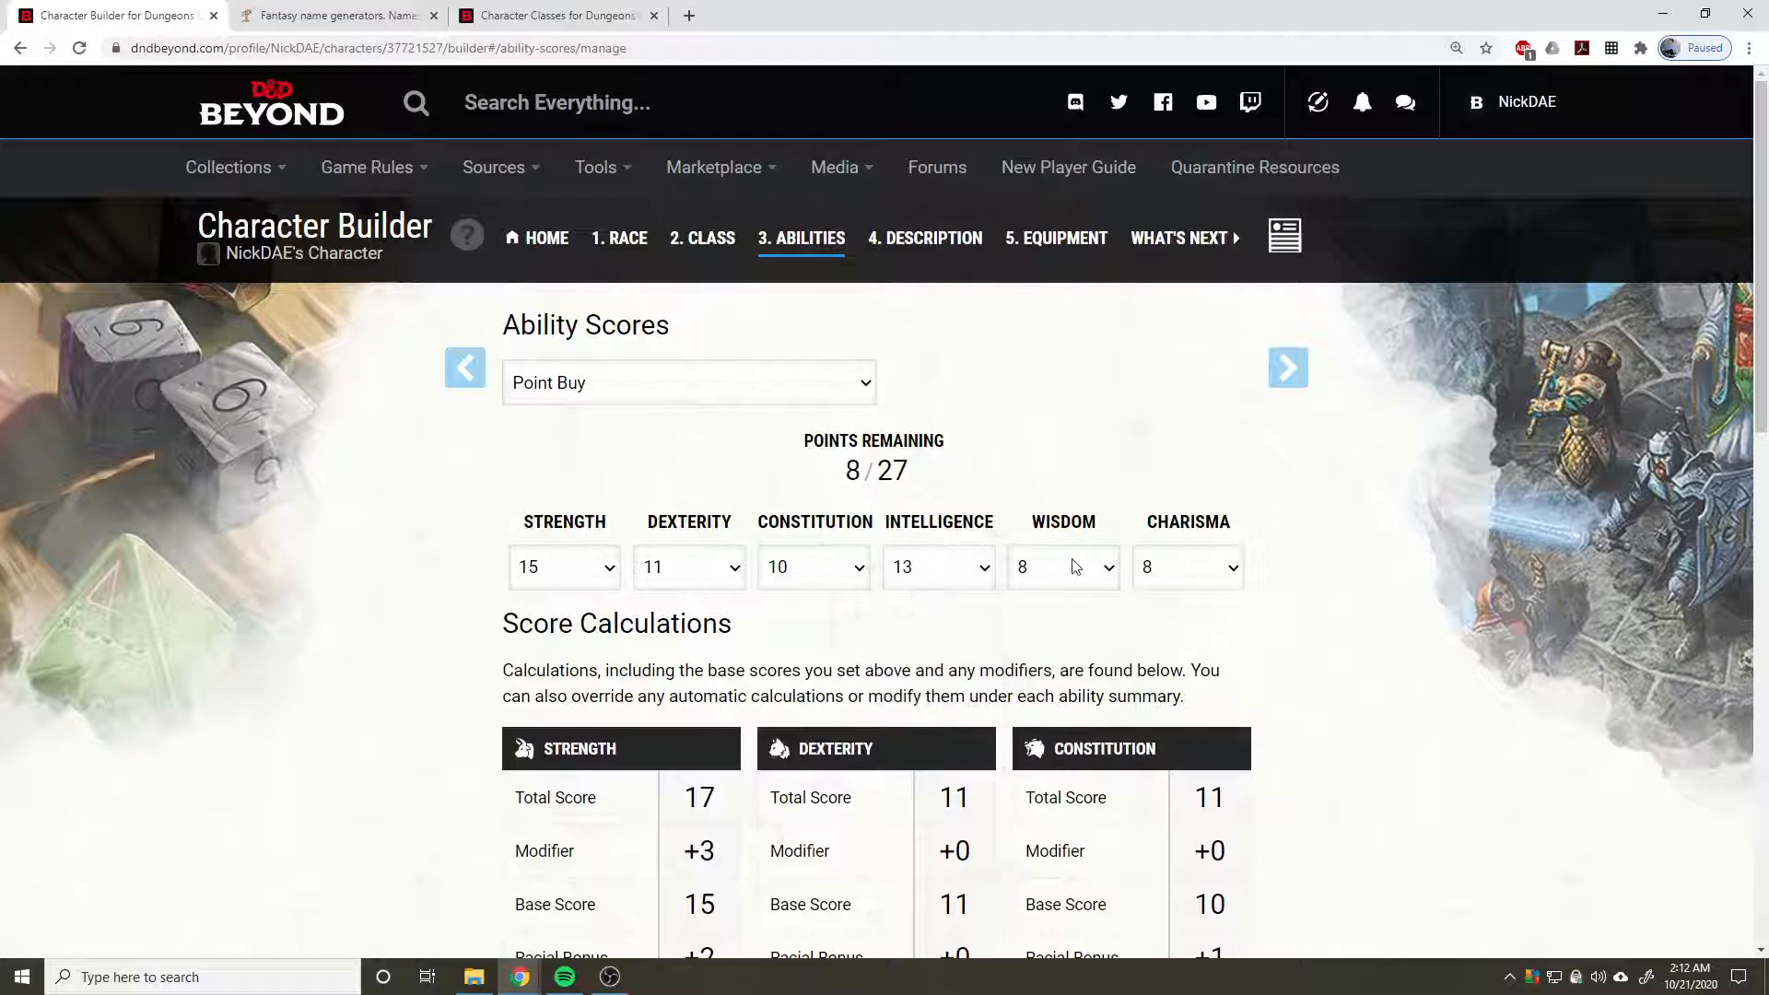
{"action": "left_click", "coordinate": [1074, 566]}
{"action": "left_click", "coordinate": [1059, 727]}
{"action": "left_click", "coordinate": [1201, 574]}
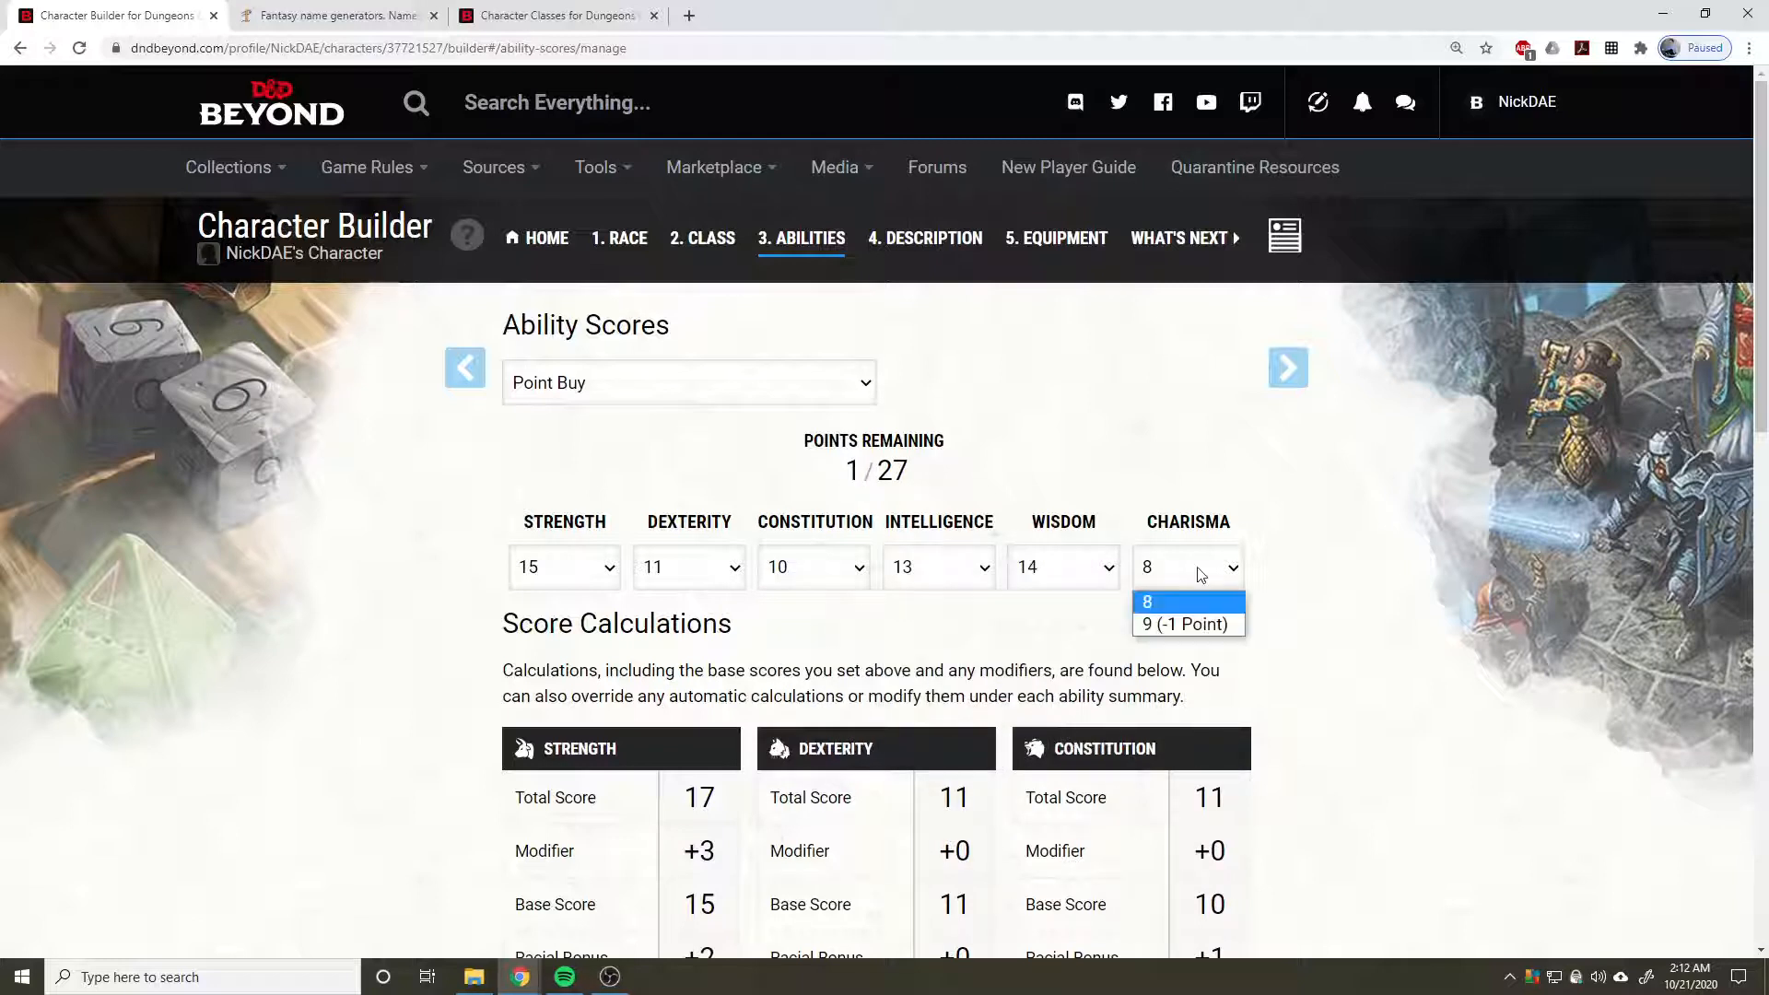
{"action": "left_click", "coordinate": [1197, 623]}
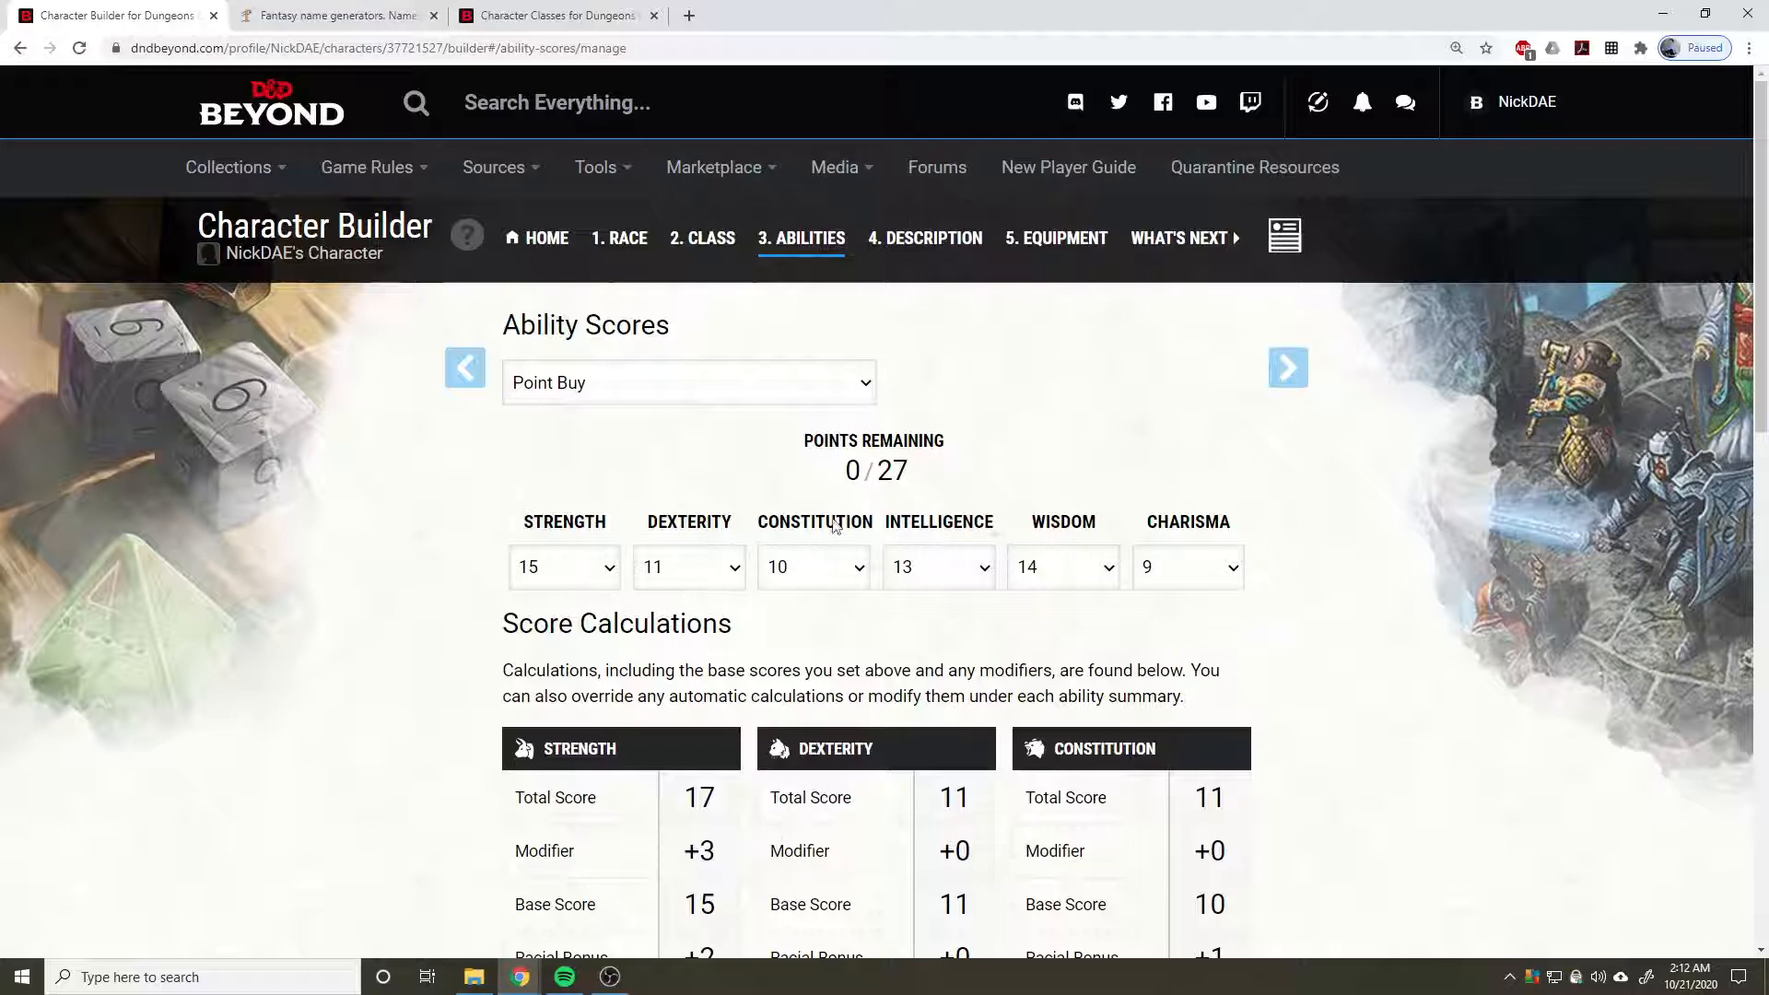
Change the ability score generation method to Manual and search the web for "dice roller" in a separate browser tab.
{"action": "left_click", "coordinate": [626, 399]}
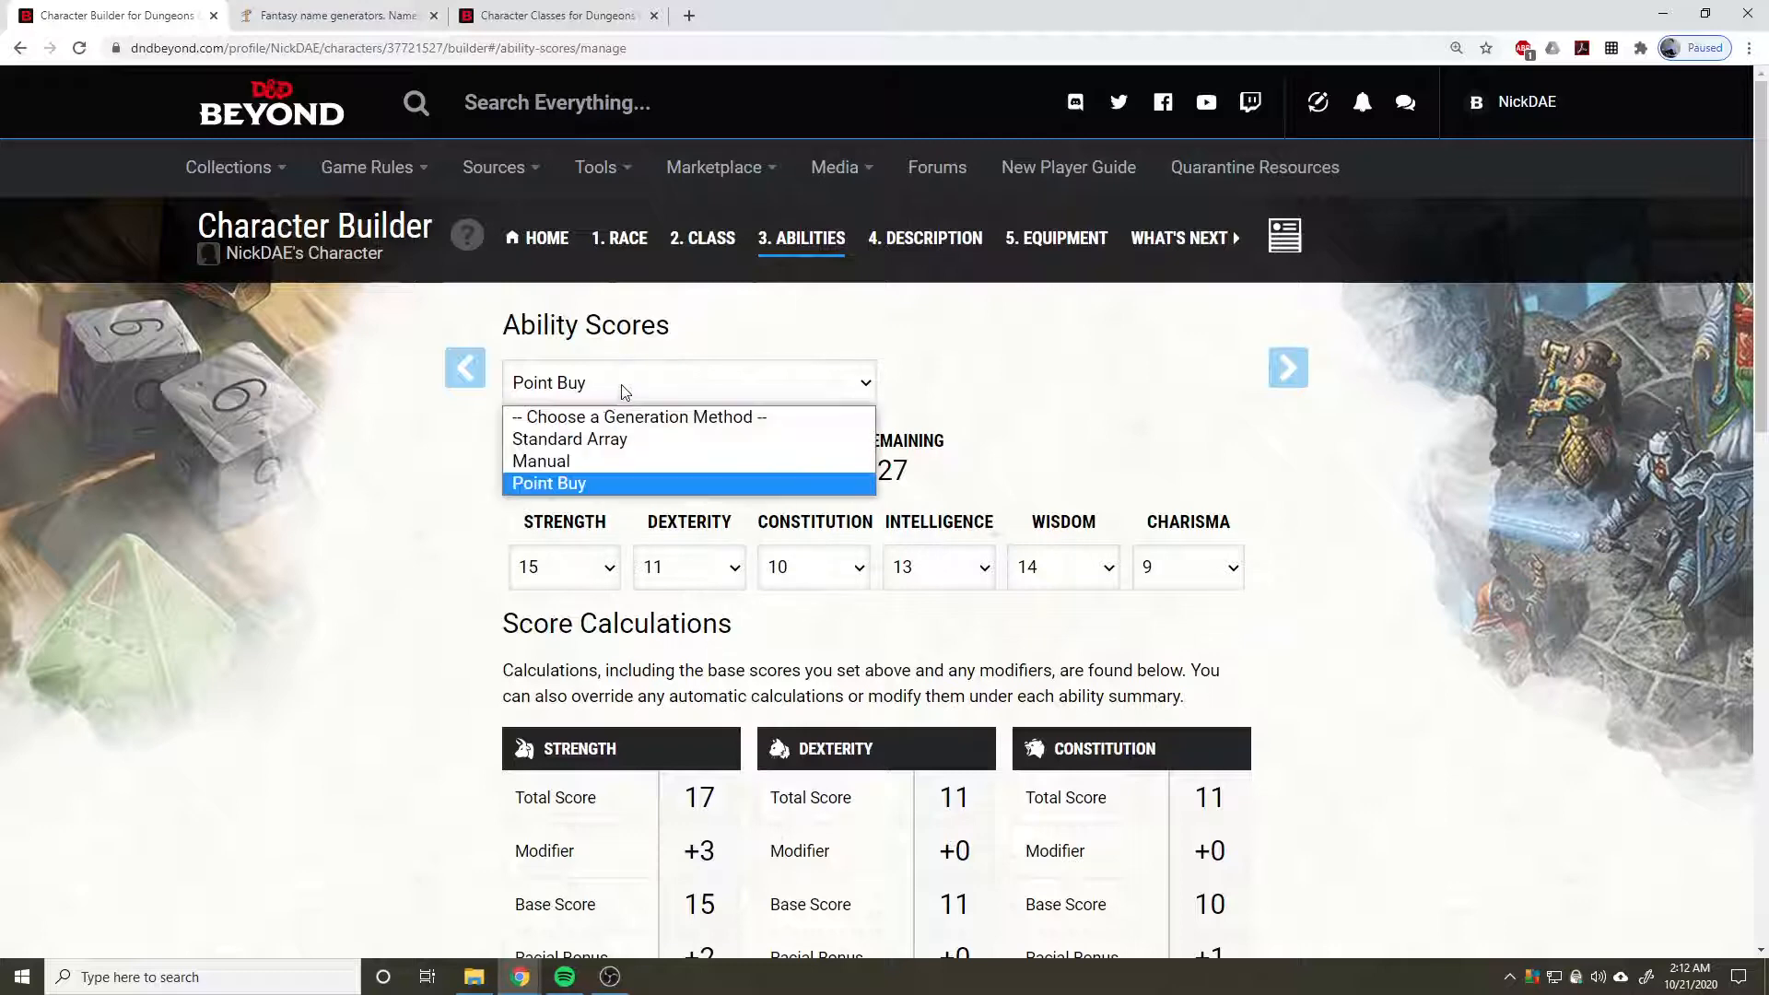
{"action": "left_click", "coordinate": [551, 461]}
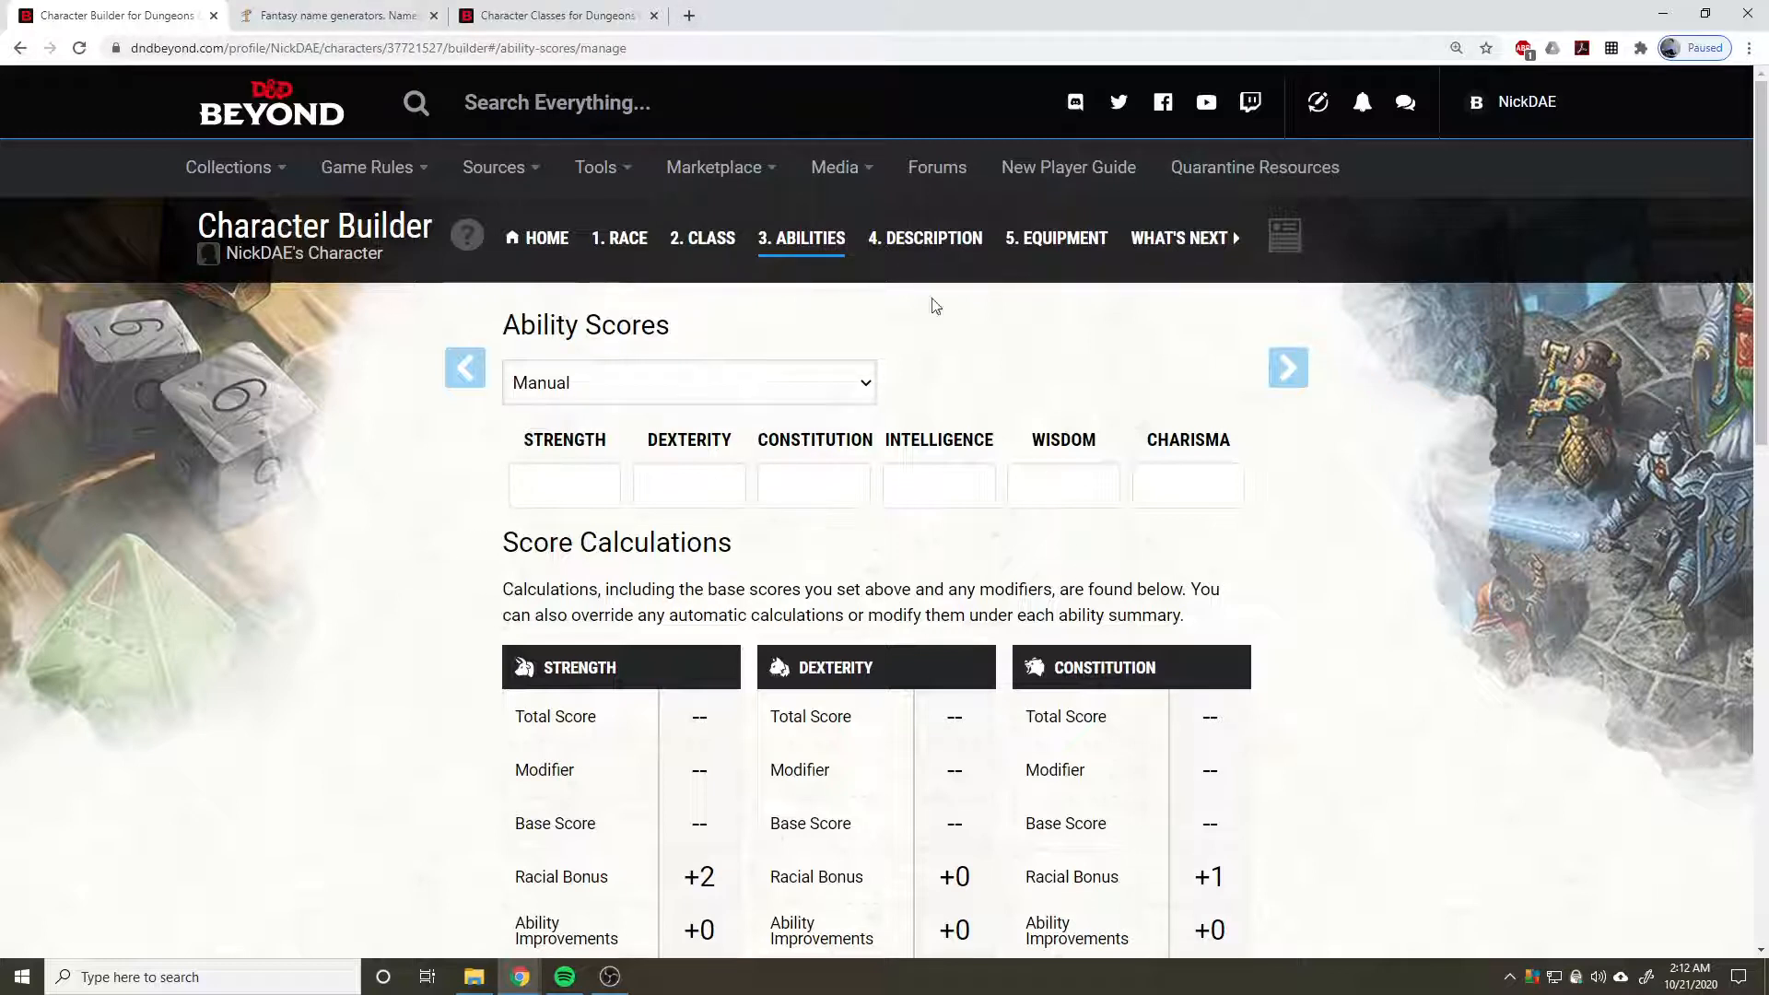
{"action": "left_click", "coordinate": [687, 18]}
{"action": "type", "text": "dice roller"}
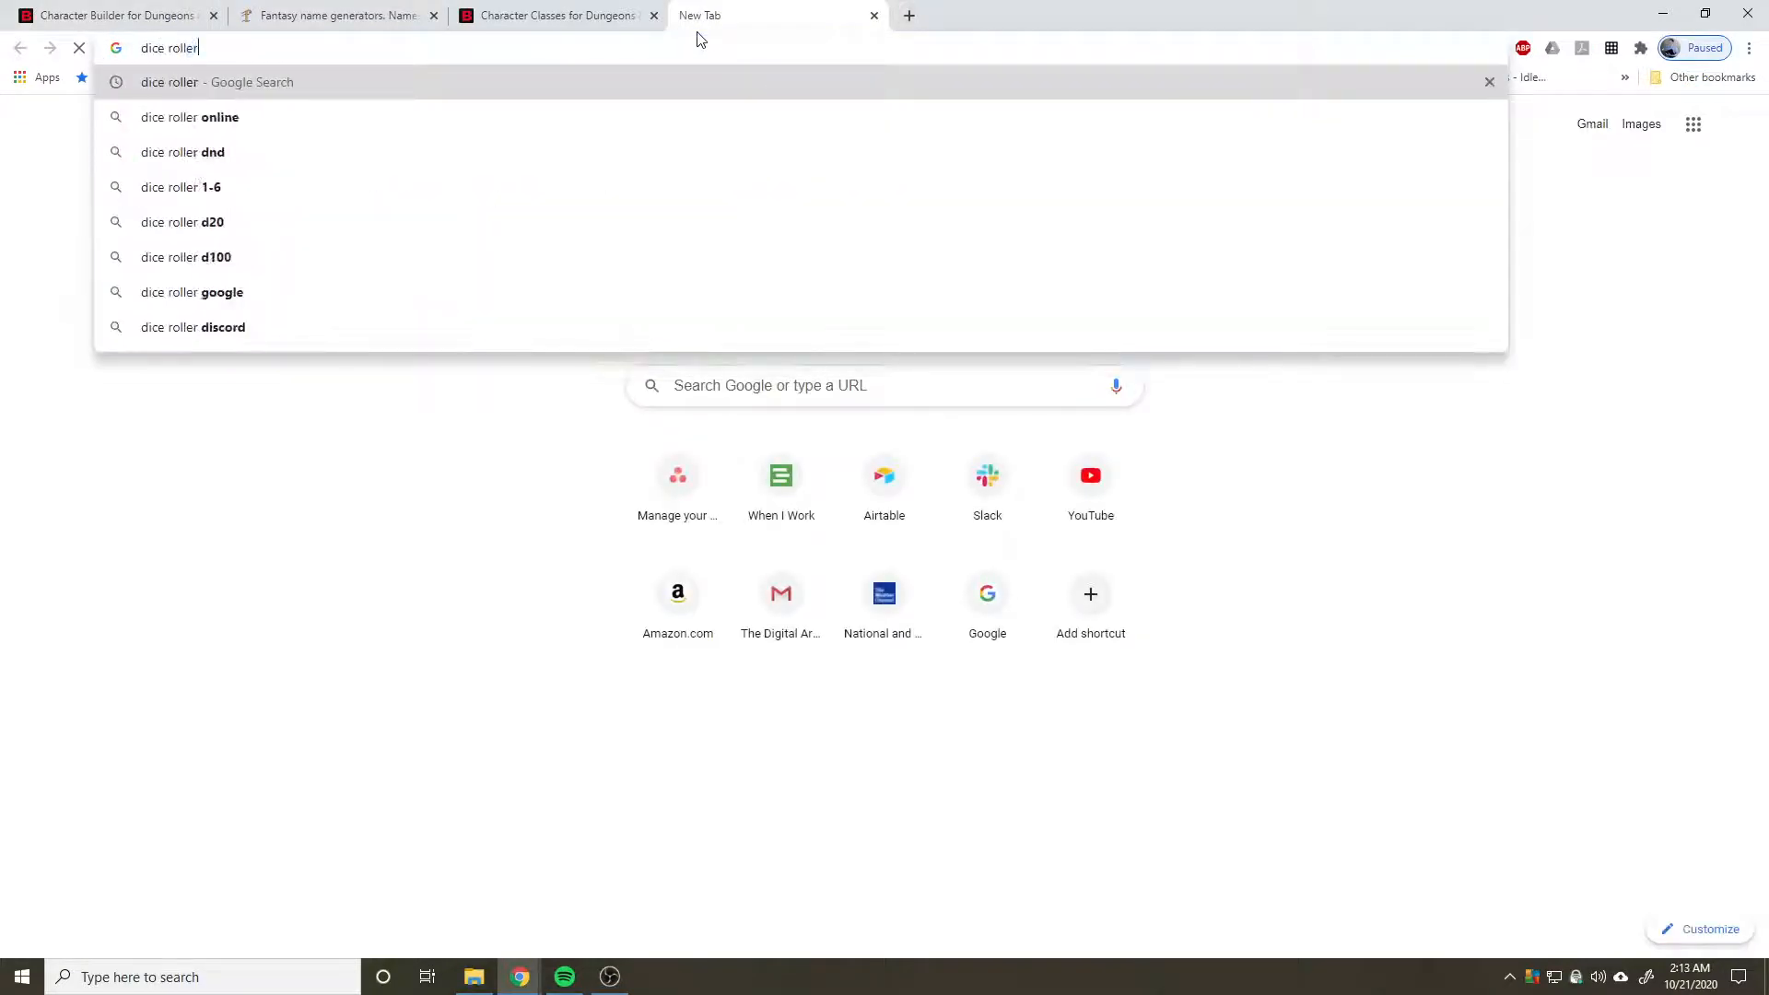
{"action": "key", "text": "Return"}
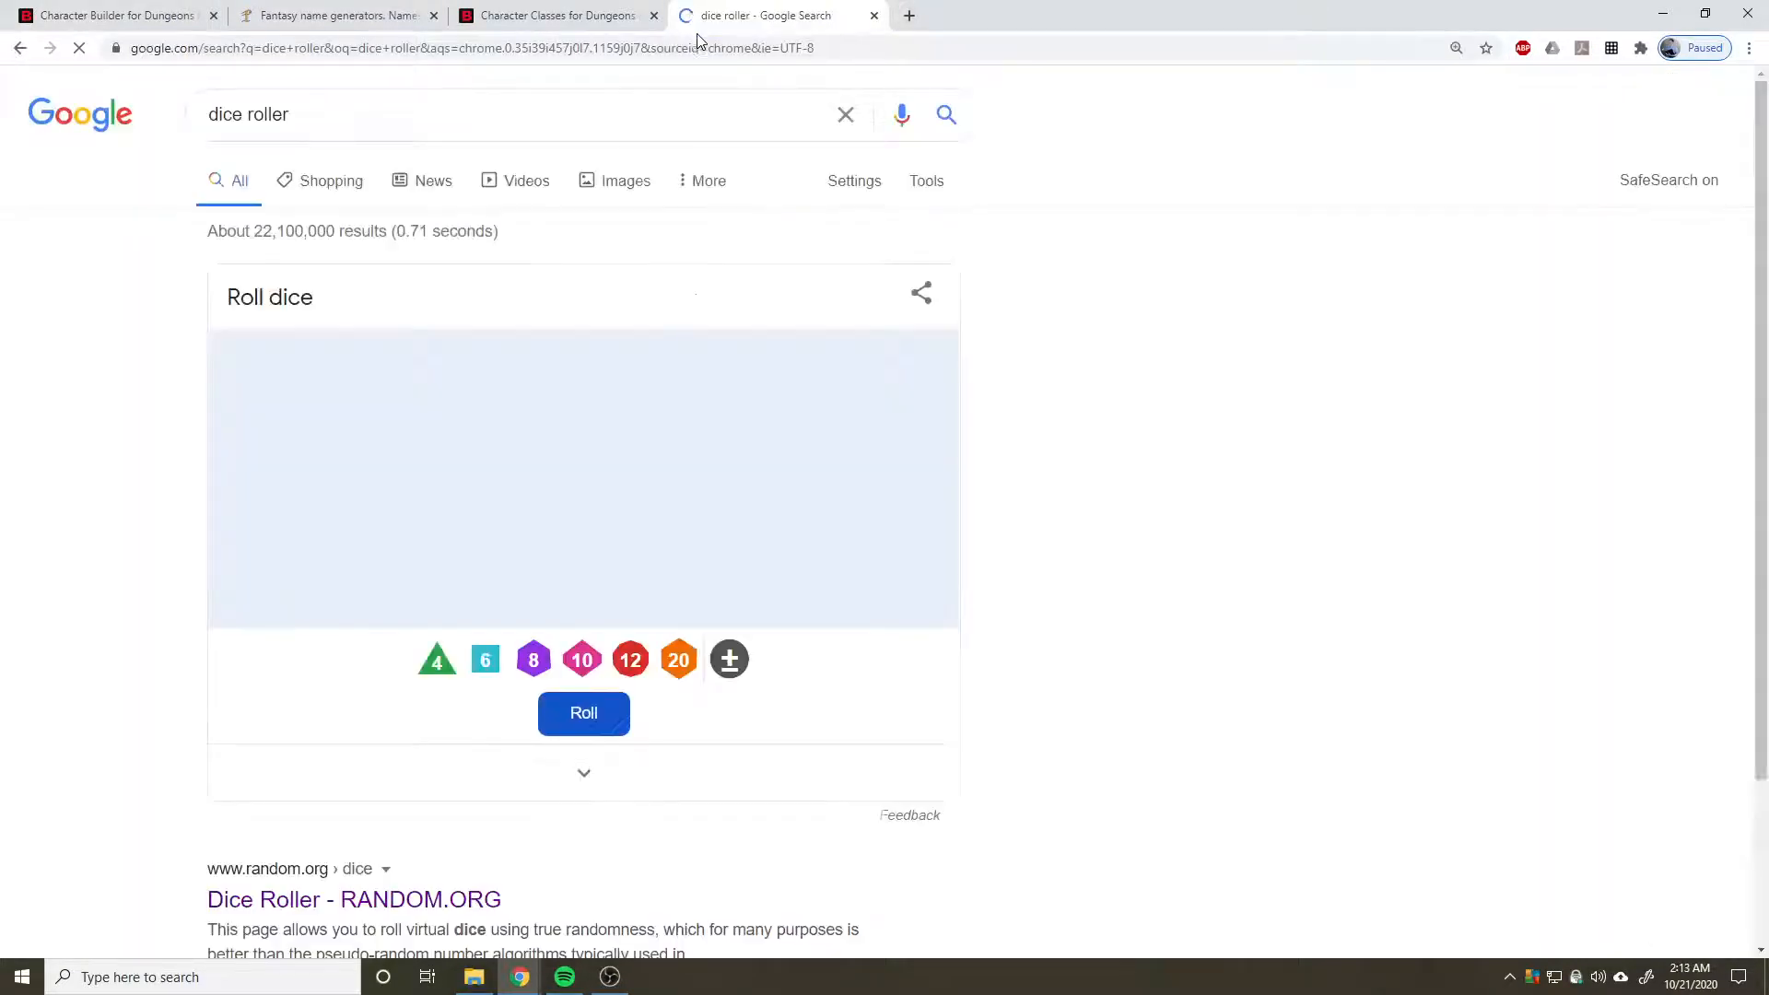
Roll four six-sided dice and enter 9 as the base Strength score in the character builder.
{"action": "double_click", "coordinate": [489, 655]}
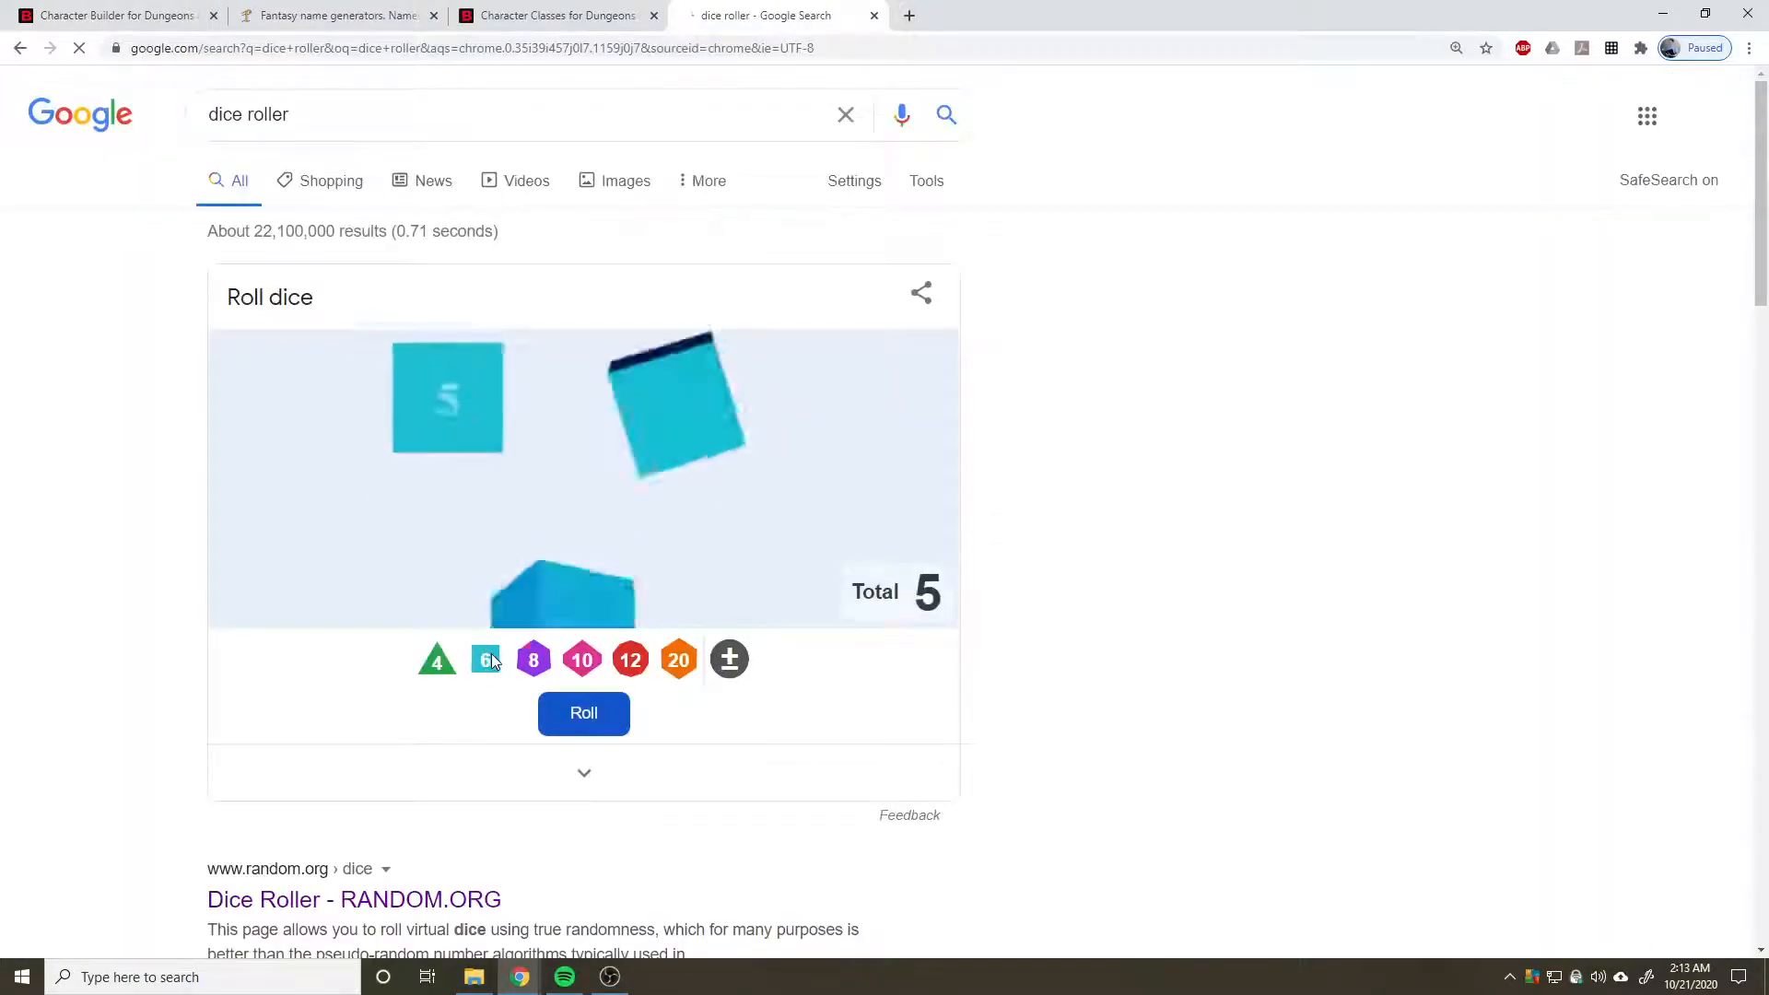
{"action": "left_click", "coordinate": [490, 654]}
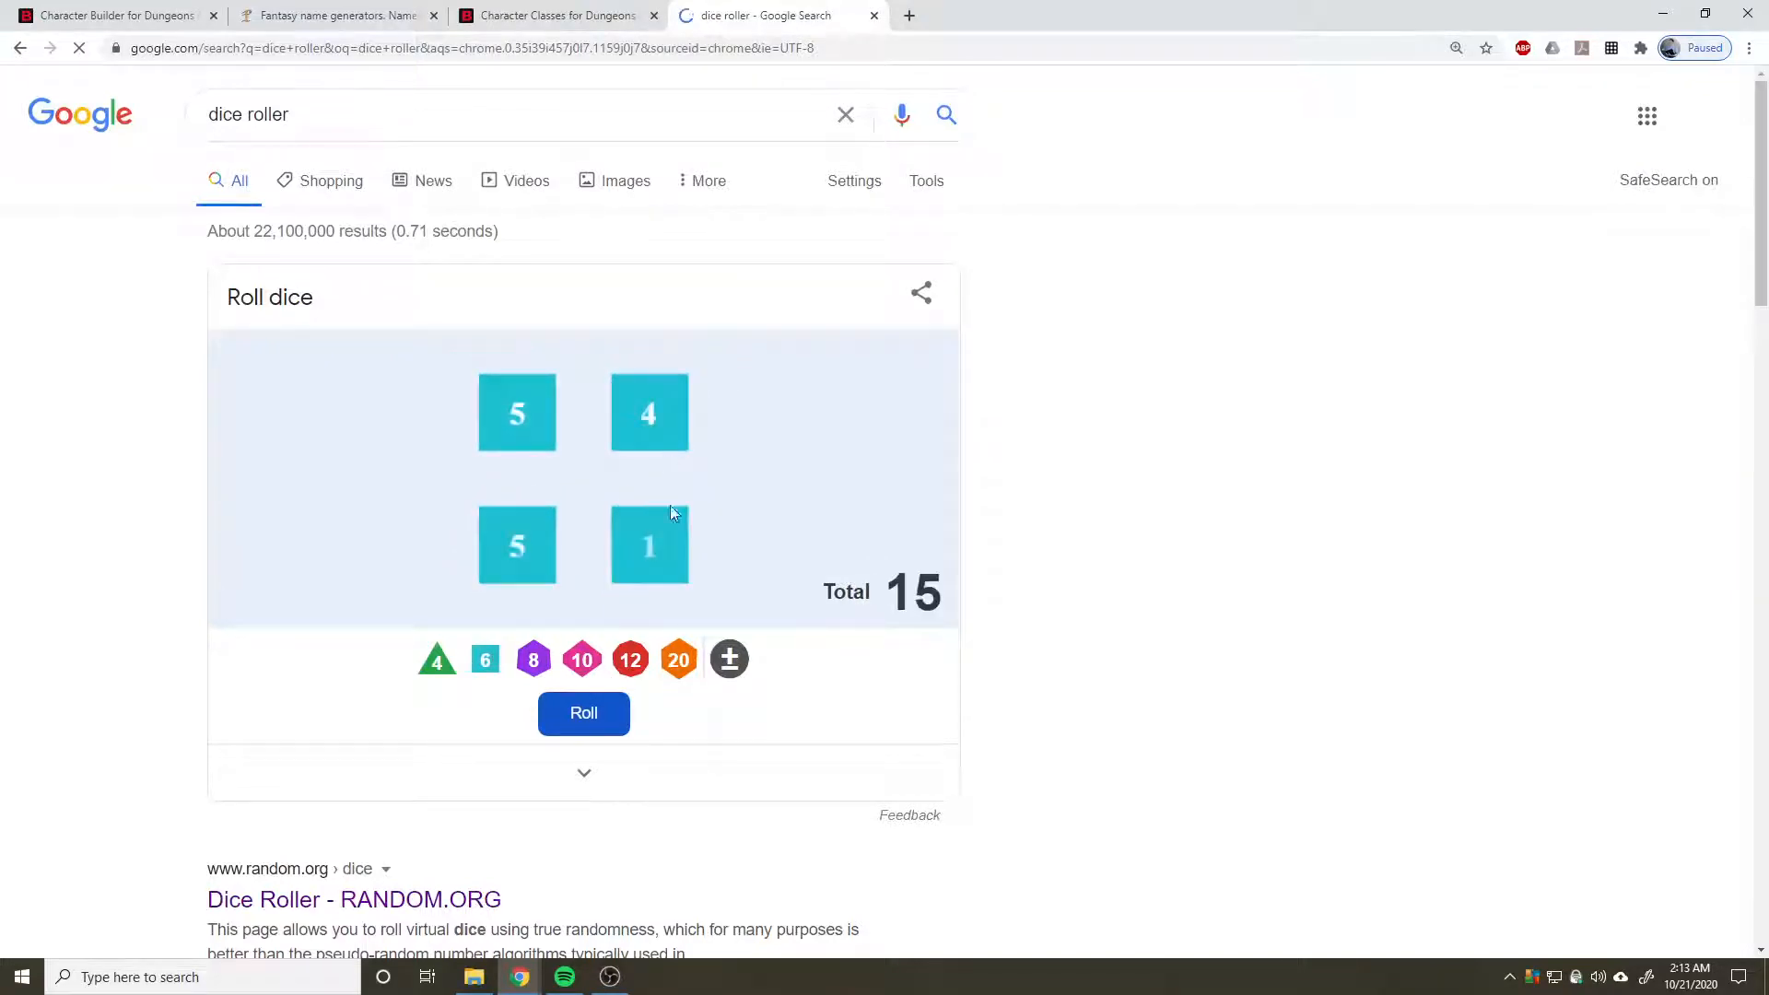
{"action": "left_click", "coordinate": [579, 733]}
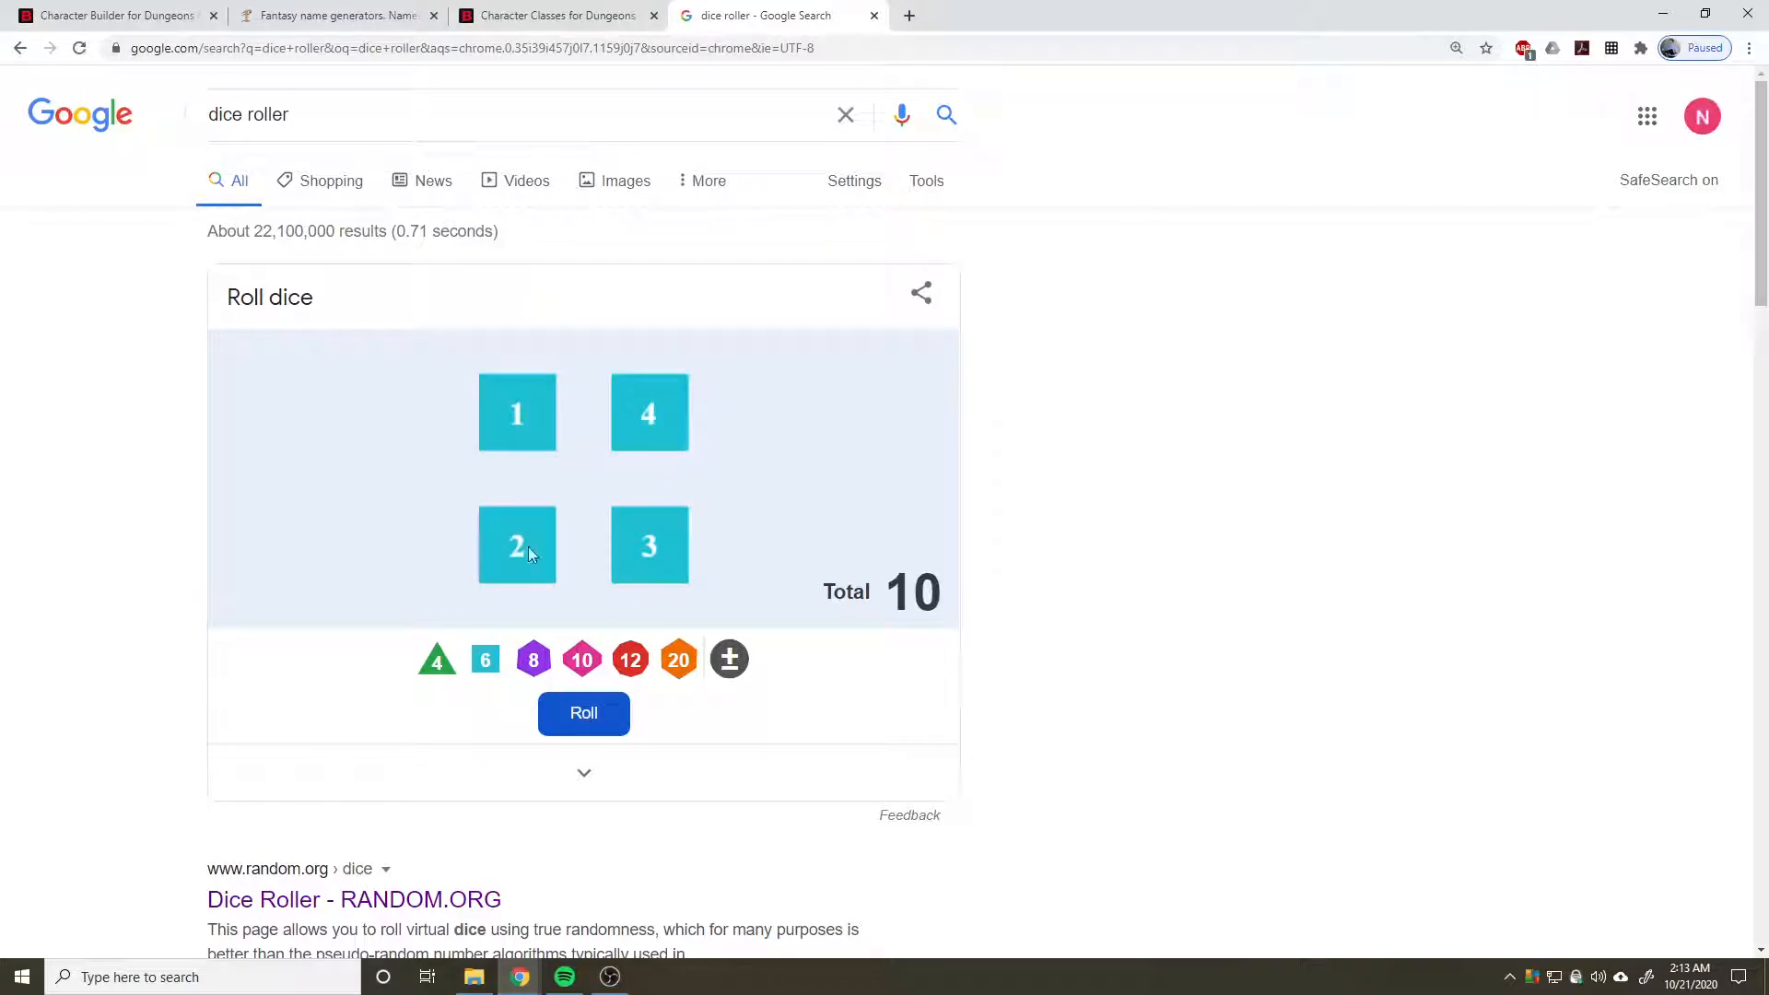
{"action": "left_click", "coordinate": [117, 11]}
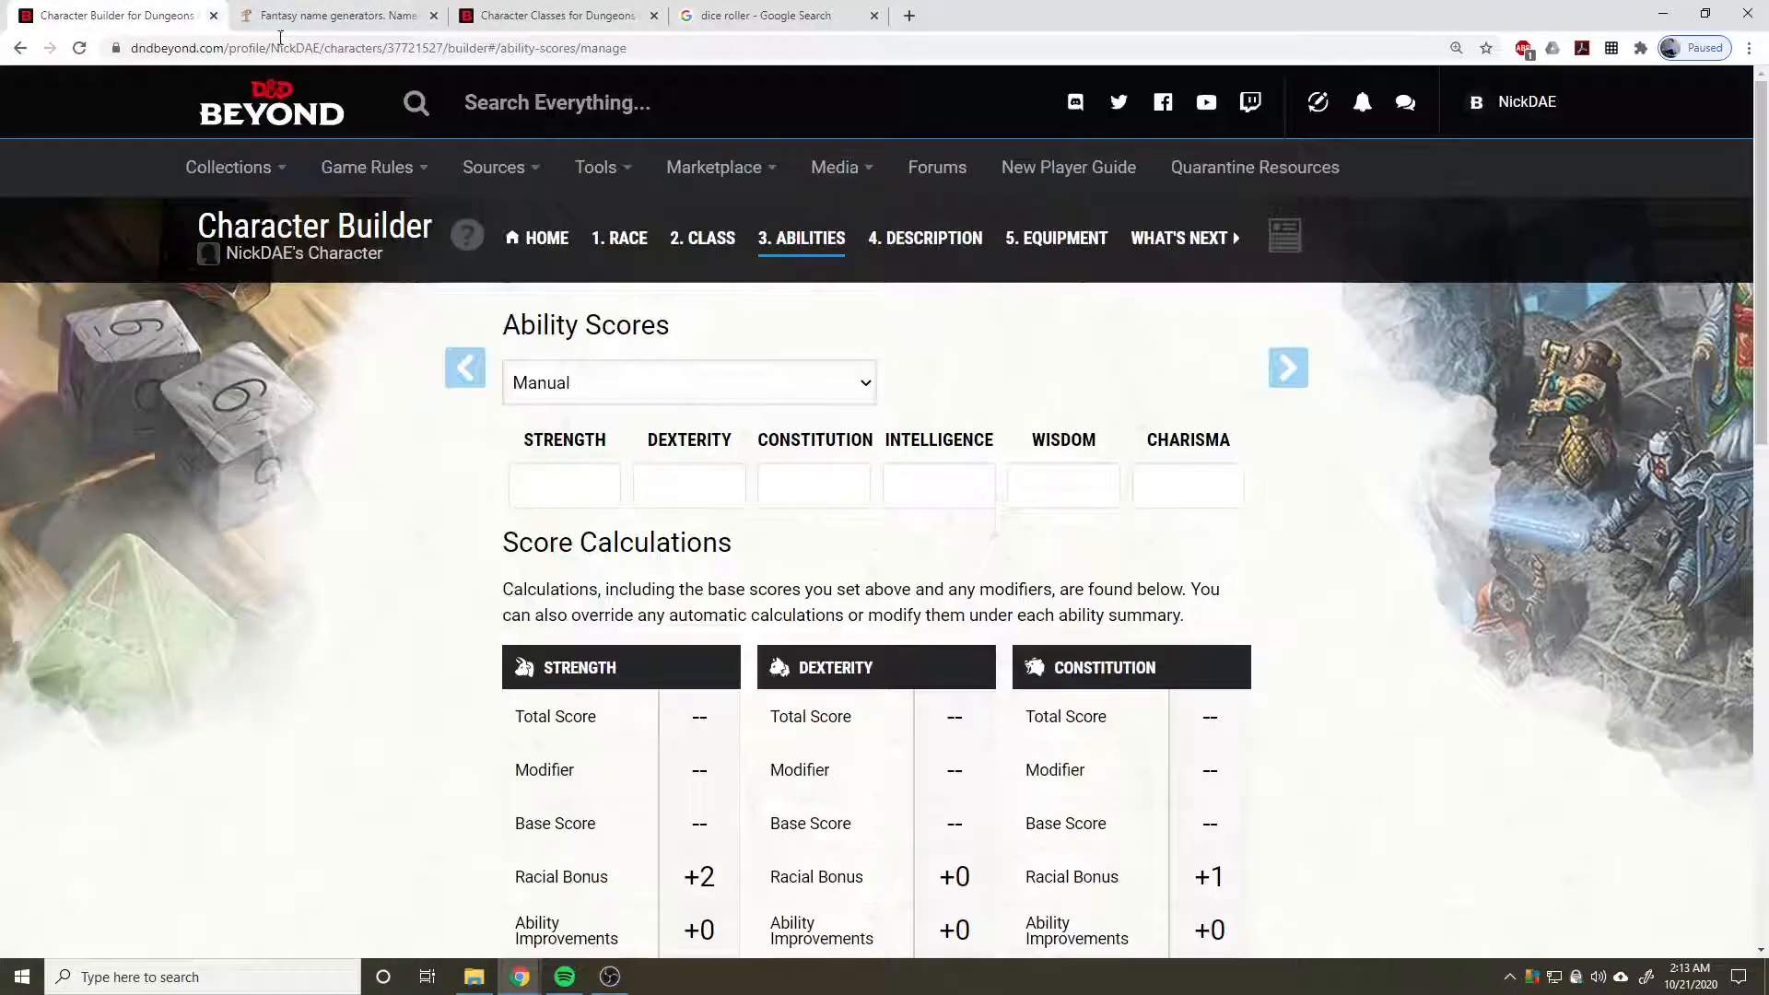
{"action": "left_click", "coordinate": [592, 481]}
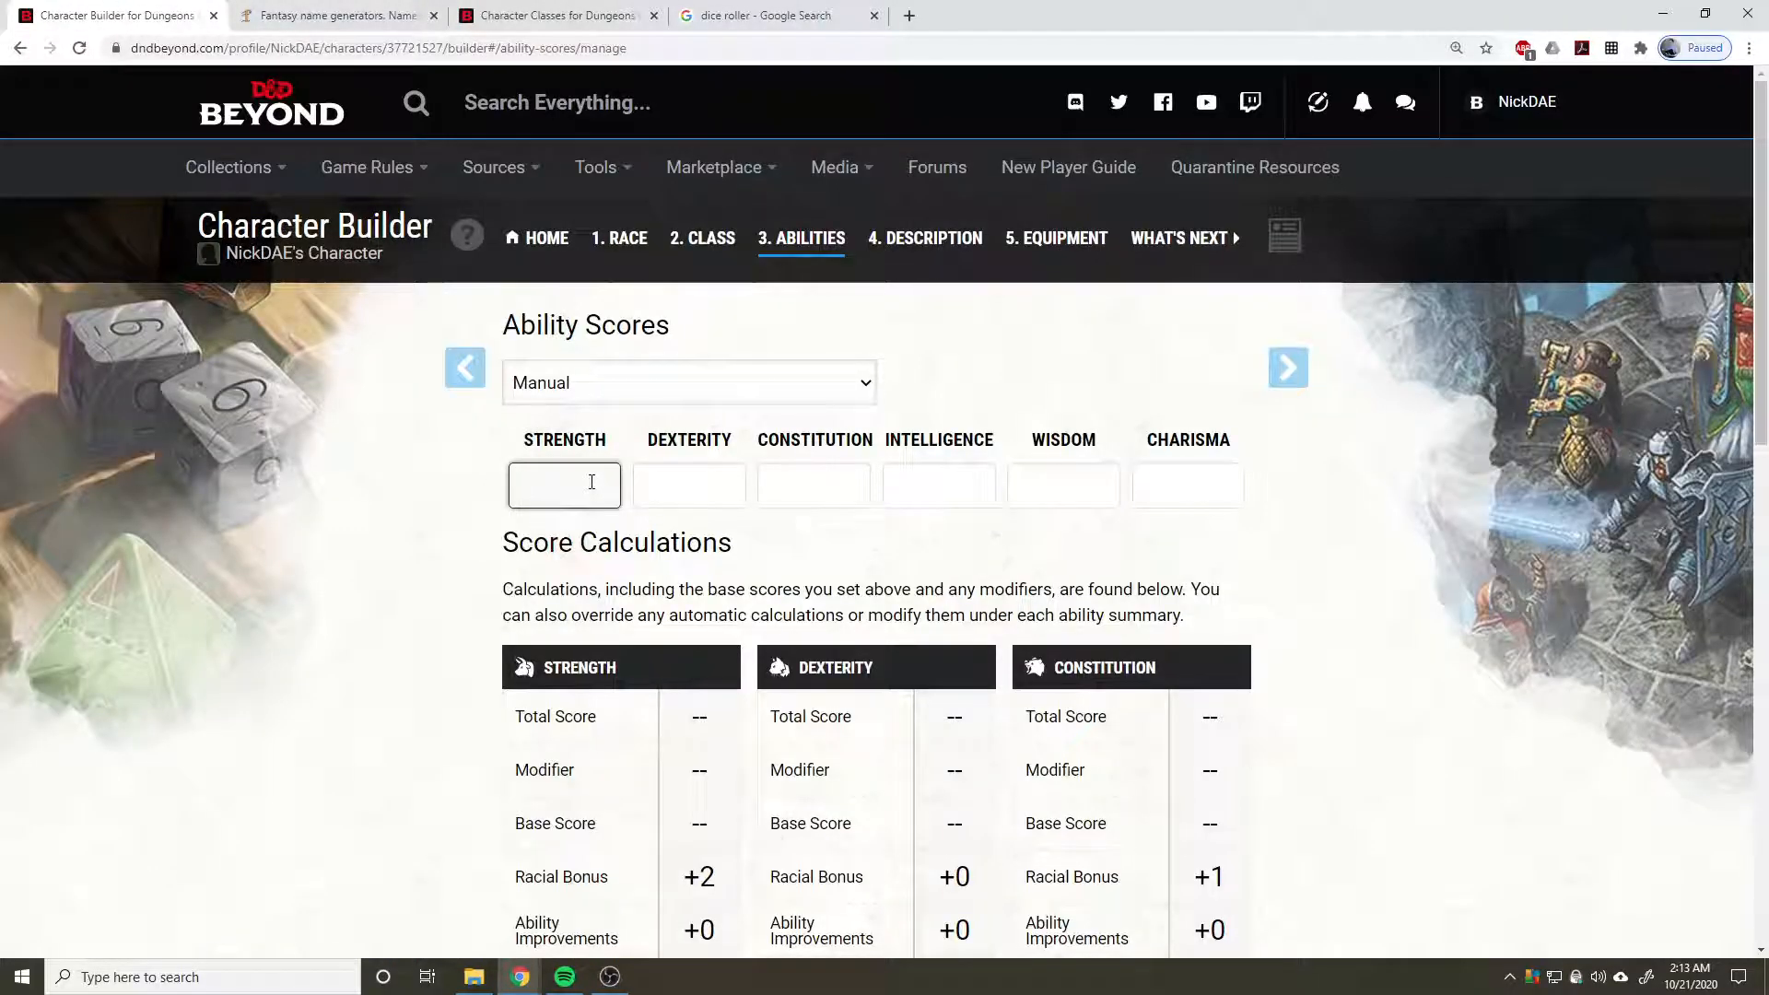
Roll the four six-sided dice again and enter 15 as the base Dexterity score.
{"action": "left_click", "coordinate": [734, 14]}
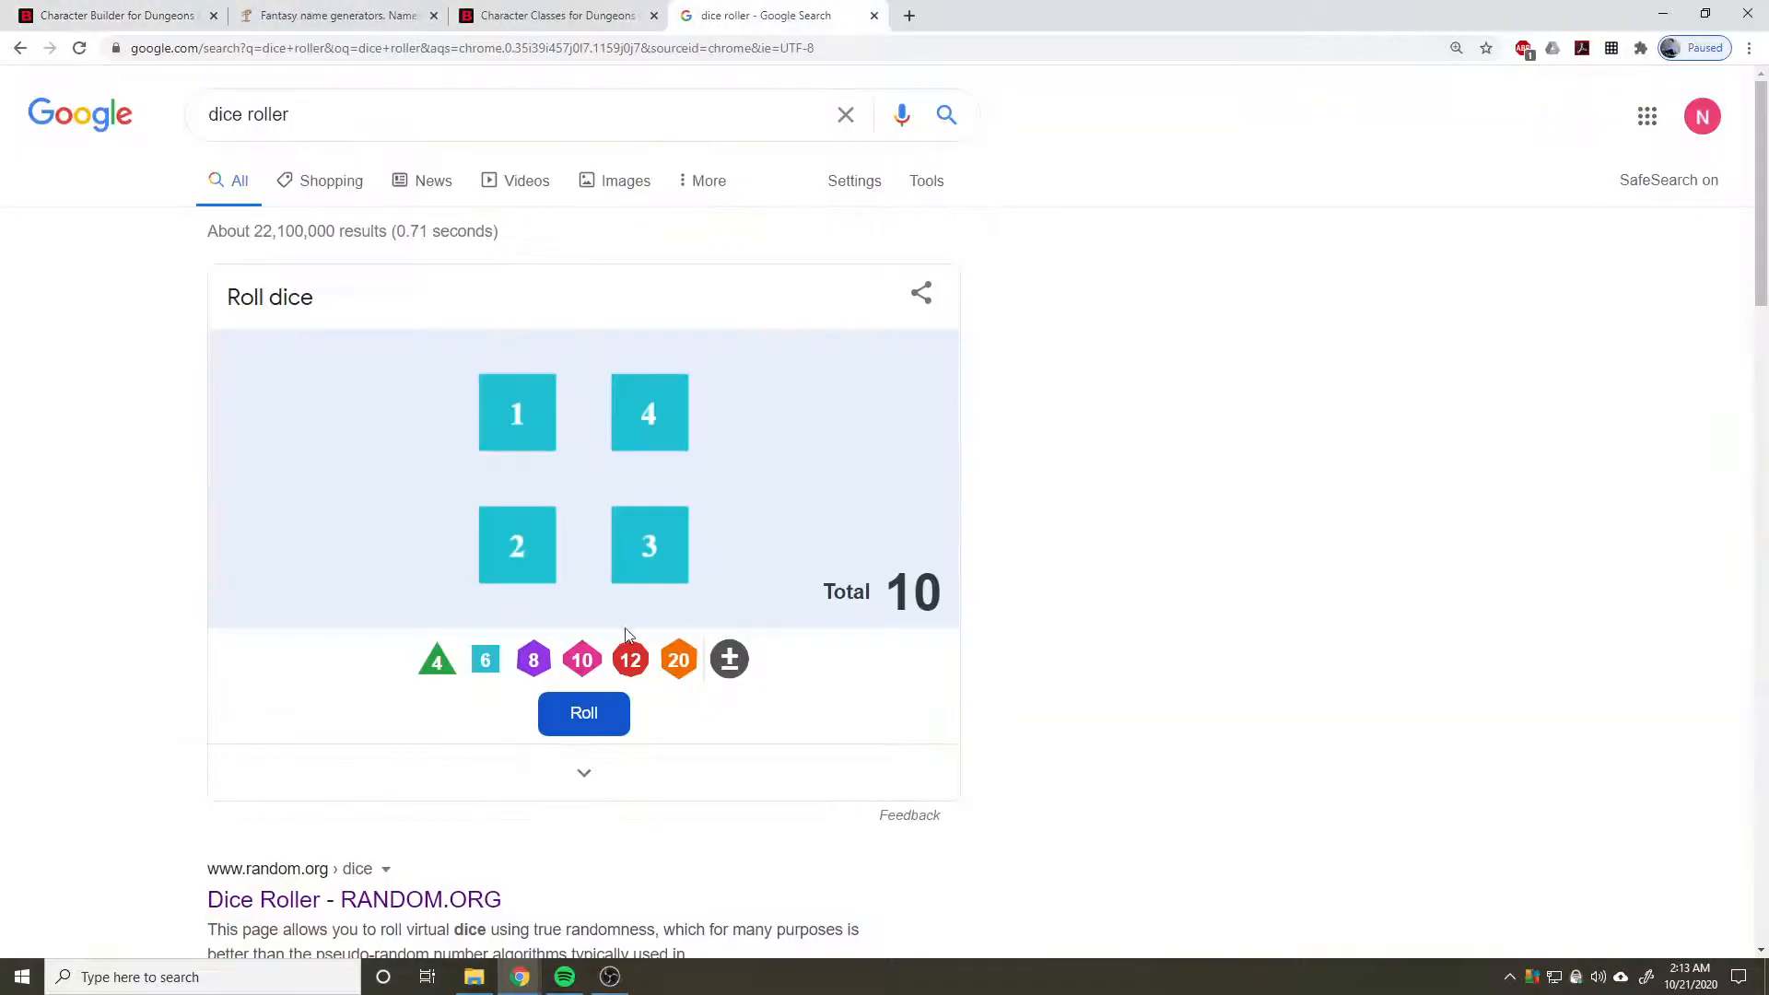
{"action": "left_click", "coordinate": [552, 715]}
{"action": "left_click", "coordinate": [129, 13]}
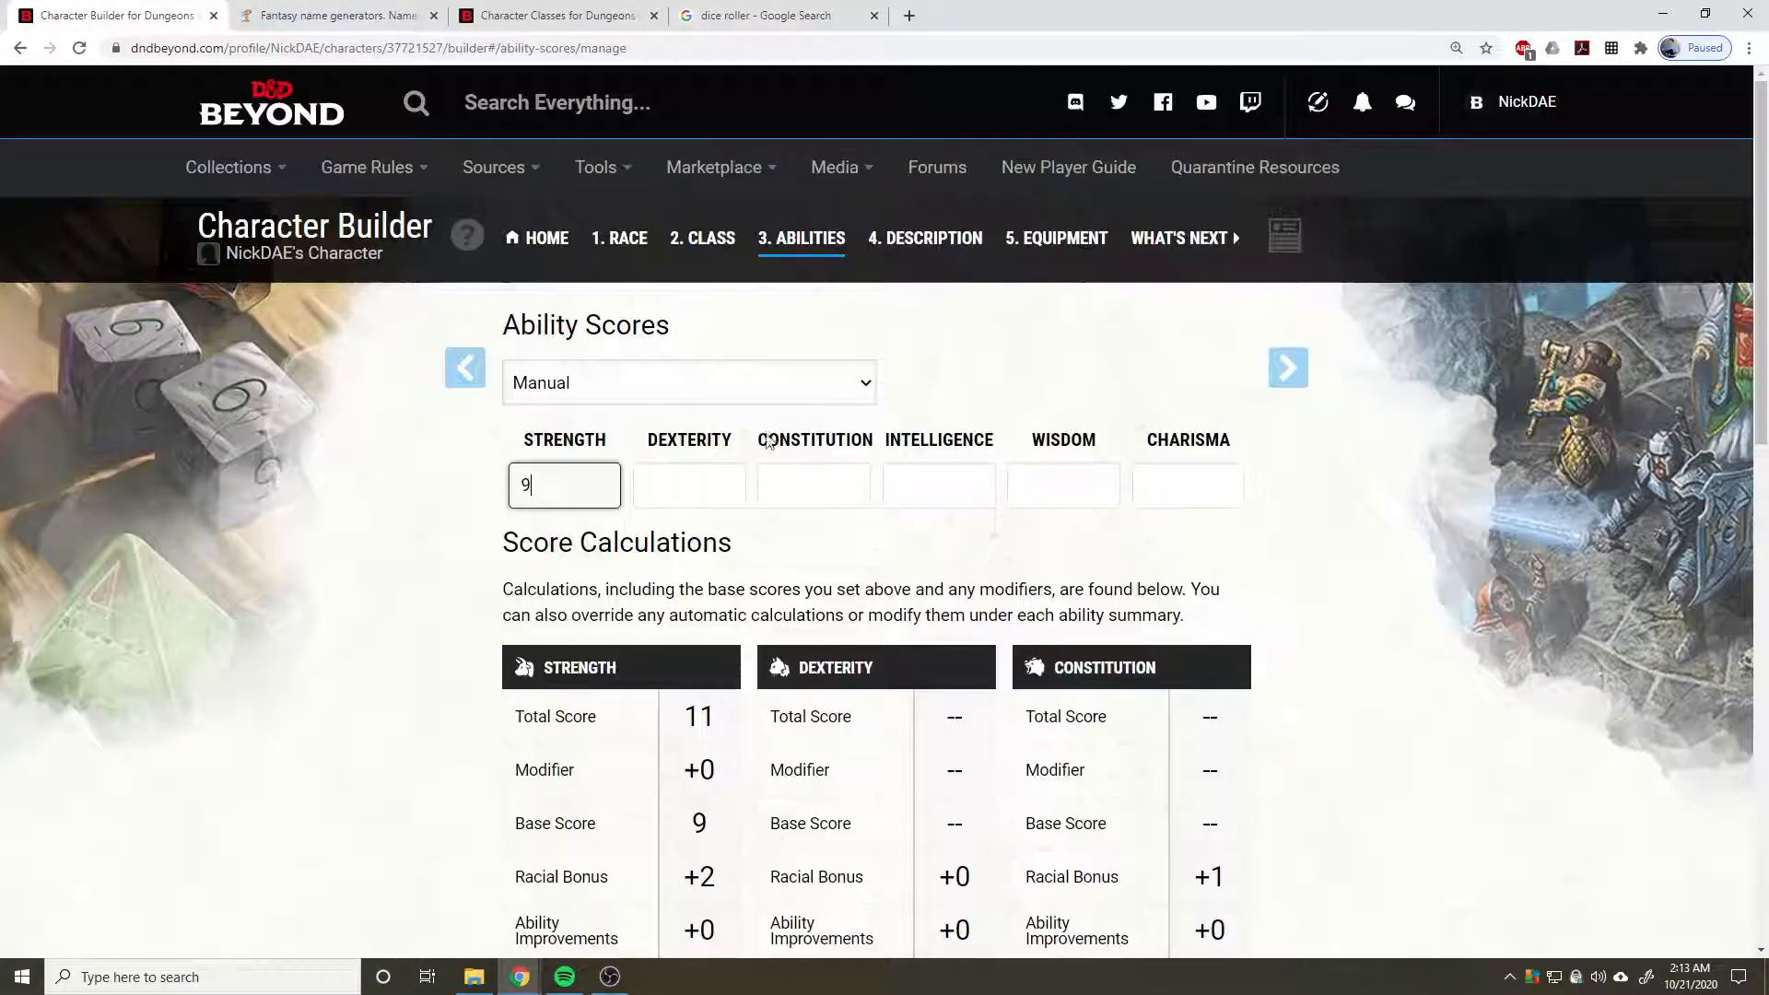
{"action": "left_click", "coordinate": [739, 480]}
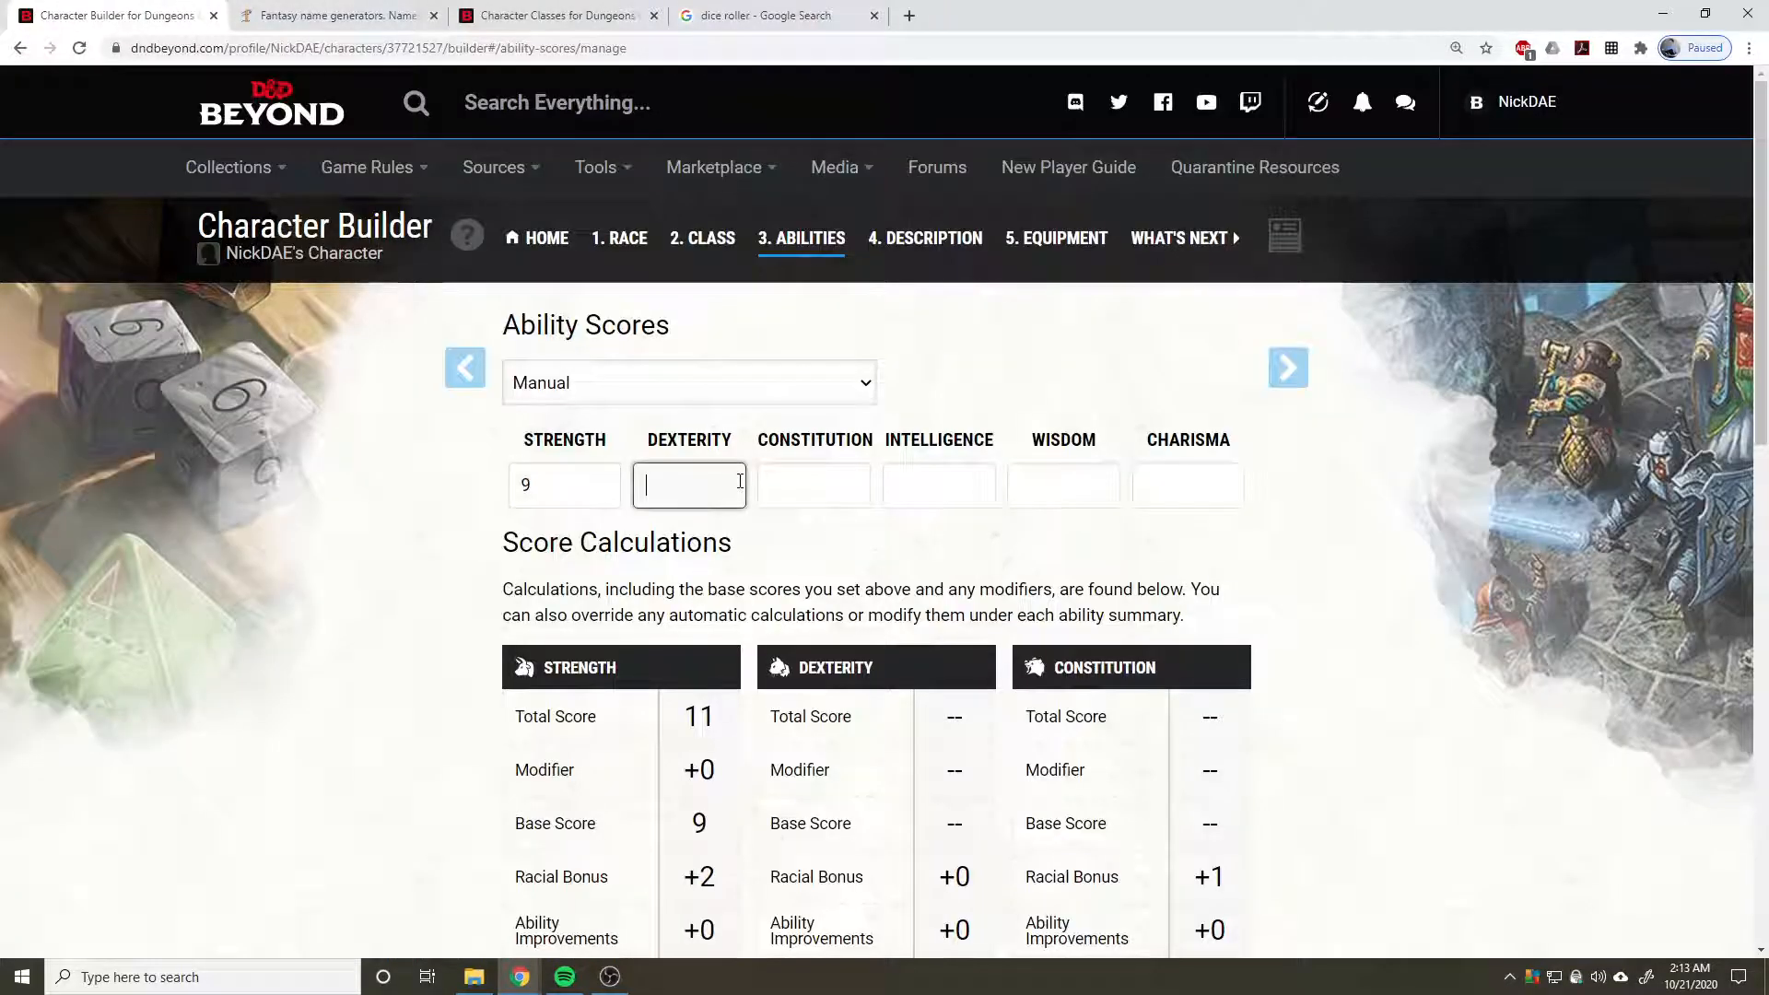
{"action": "left_click", "coordinate": [530, 669]}
{"action": "scroll", "coordinate": [696, 308], "scroll_direction": "down", "scroll_amount": 2}
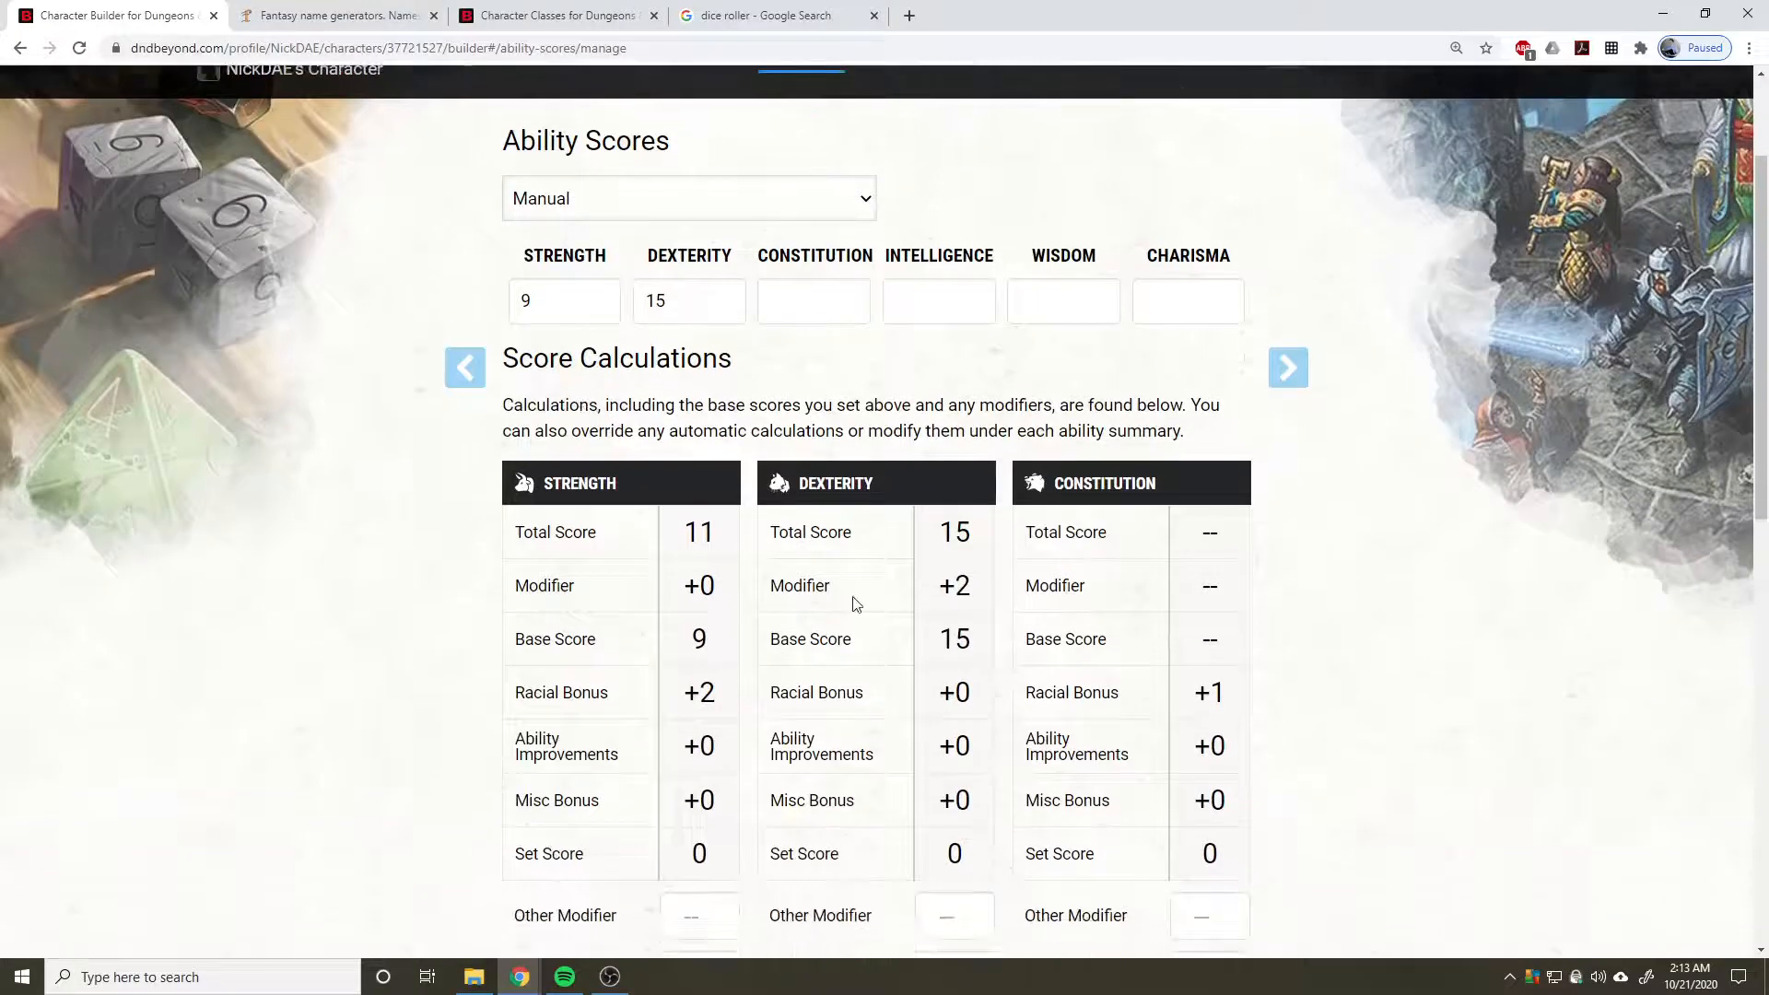
{"action": "scroll", "coordinate": [921, 600], "scroll_direction": "up", "scroll_amount": 2}
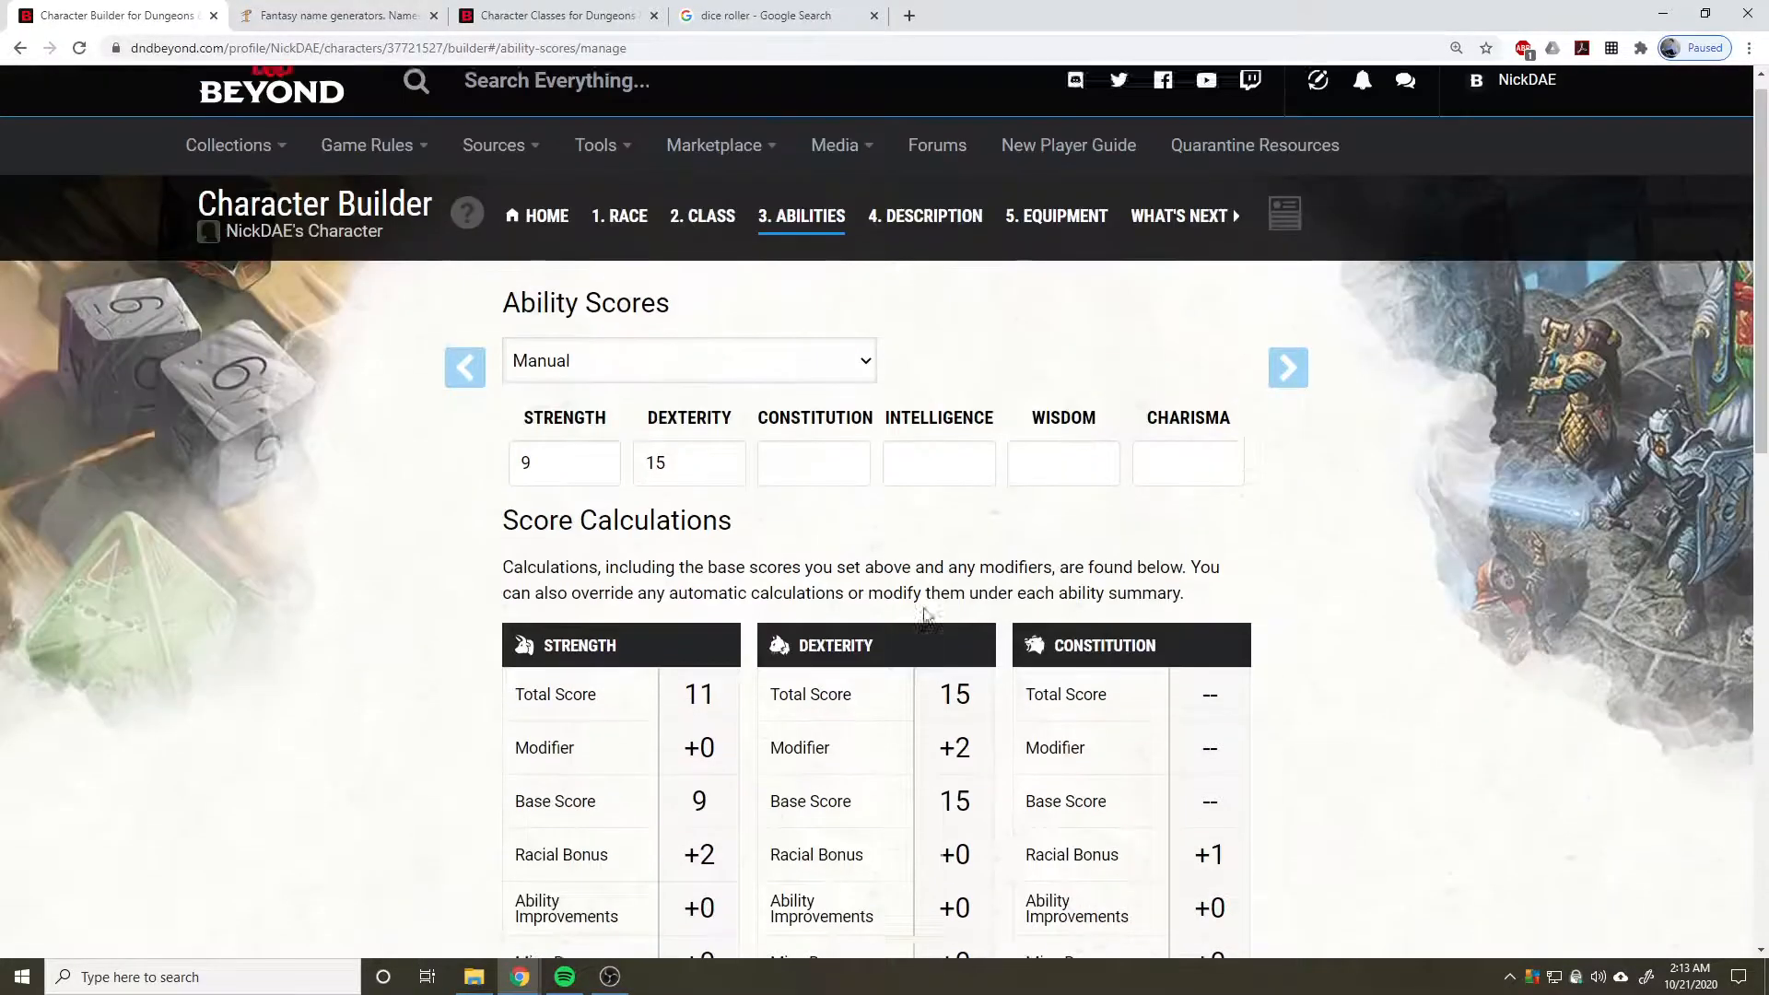
Recheck the last dice roll, then set the base Constitution score to 12 and Intelligence to 14.
{"action": "left_click", "coordinate": [730, 17]}
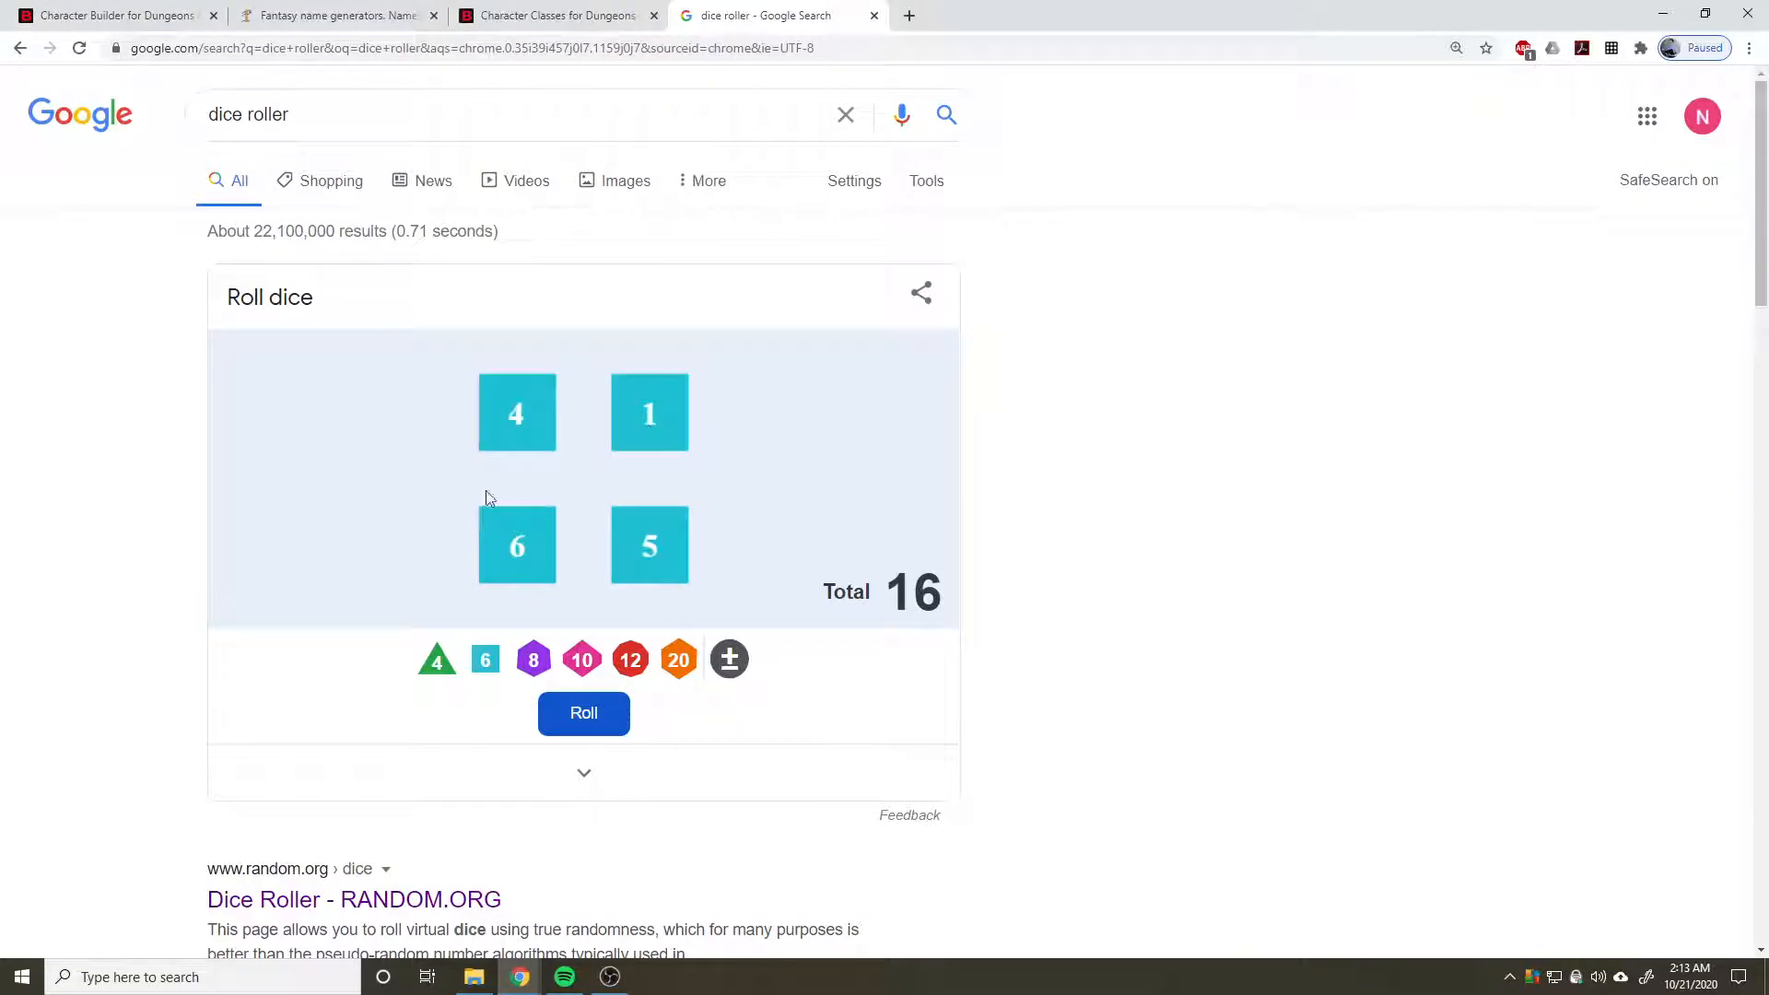
{"action": "left_click", "coordinate": [190, 11]}
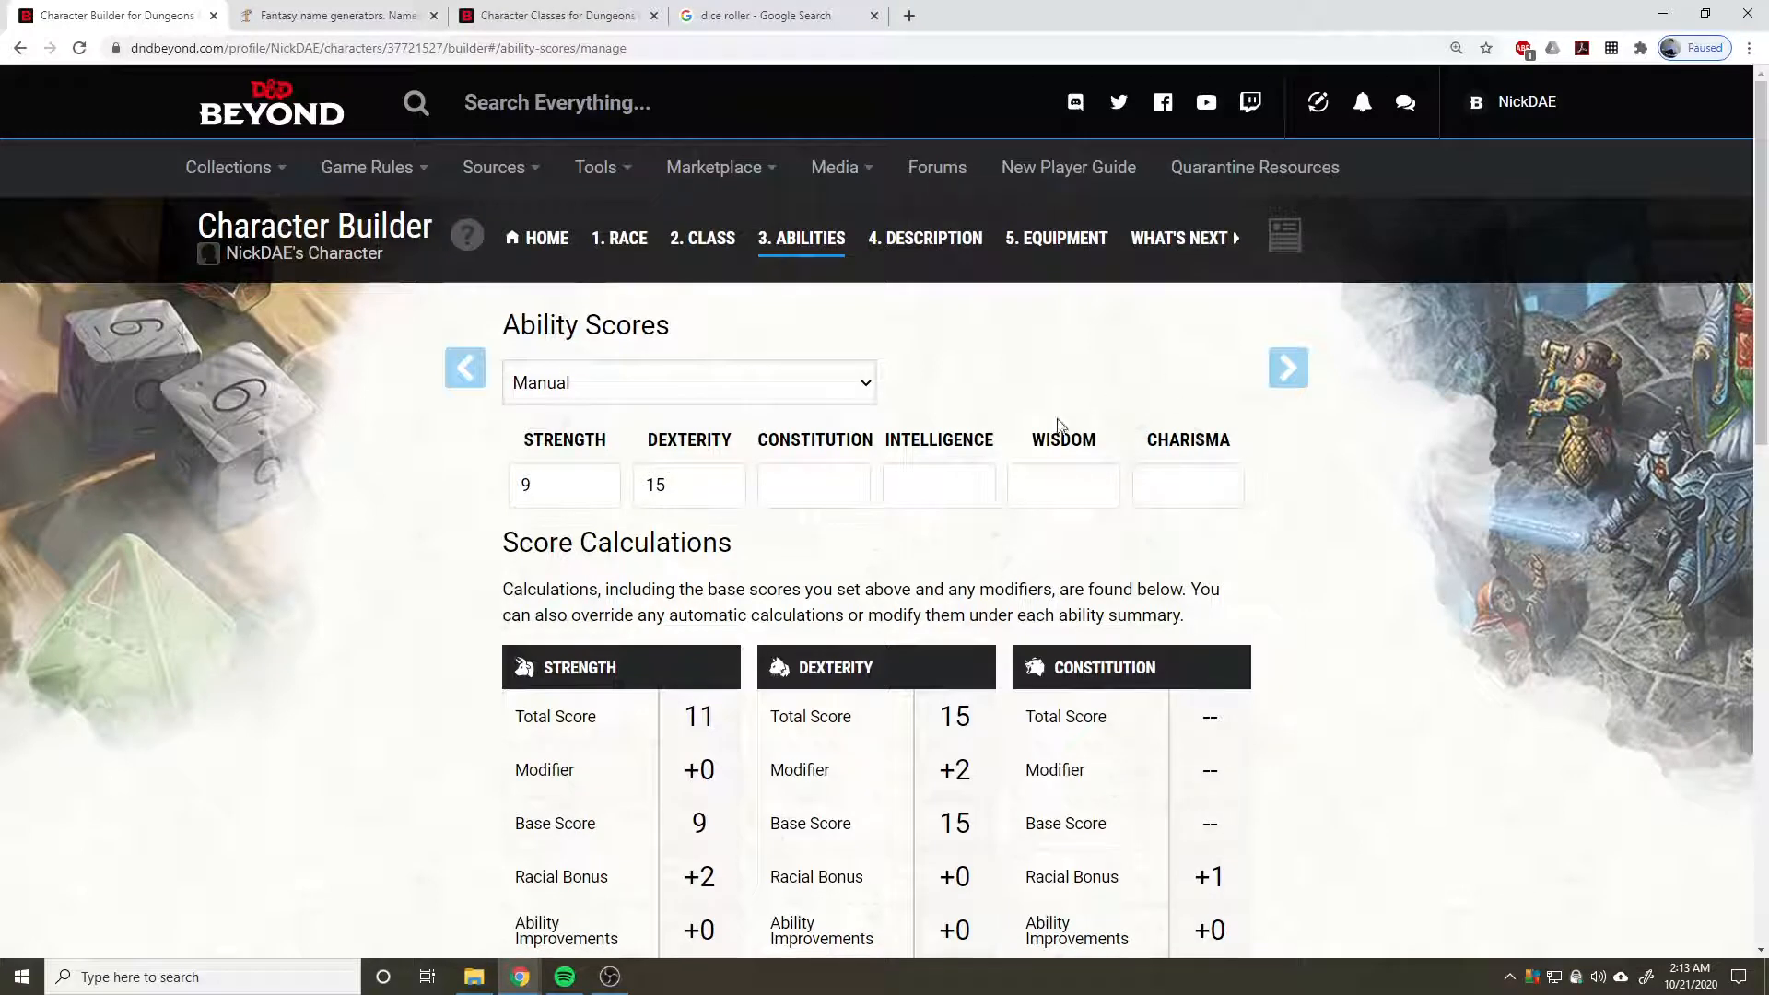
{"action": "left_click", "coordinate": [1059, 476]}
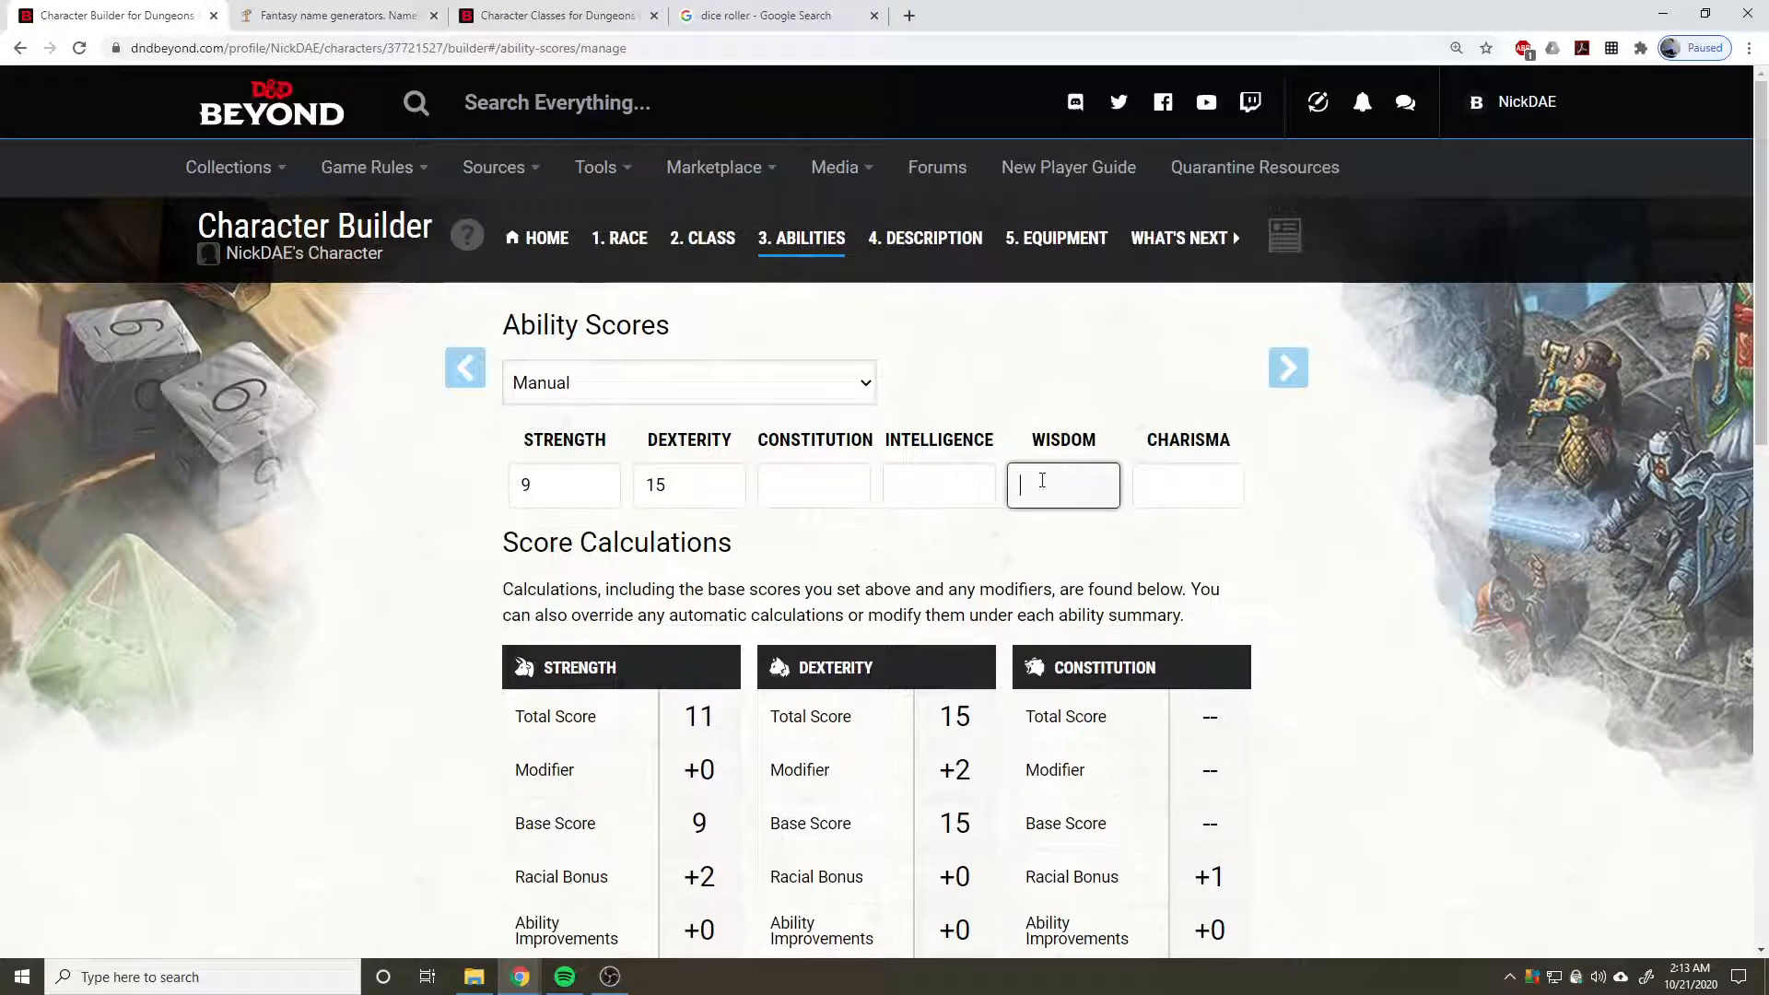
{"action": "left_click", "coordinate": [693, 481]}
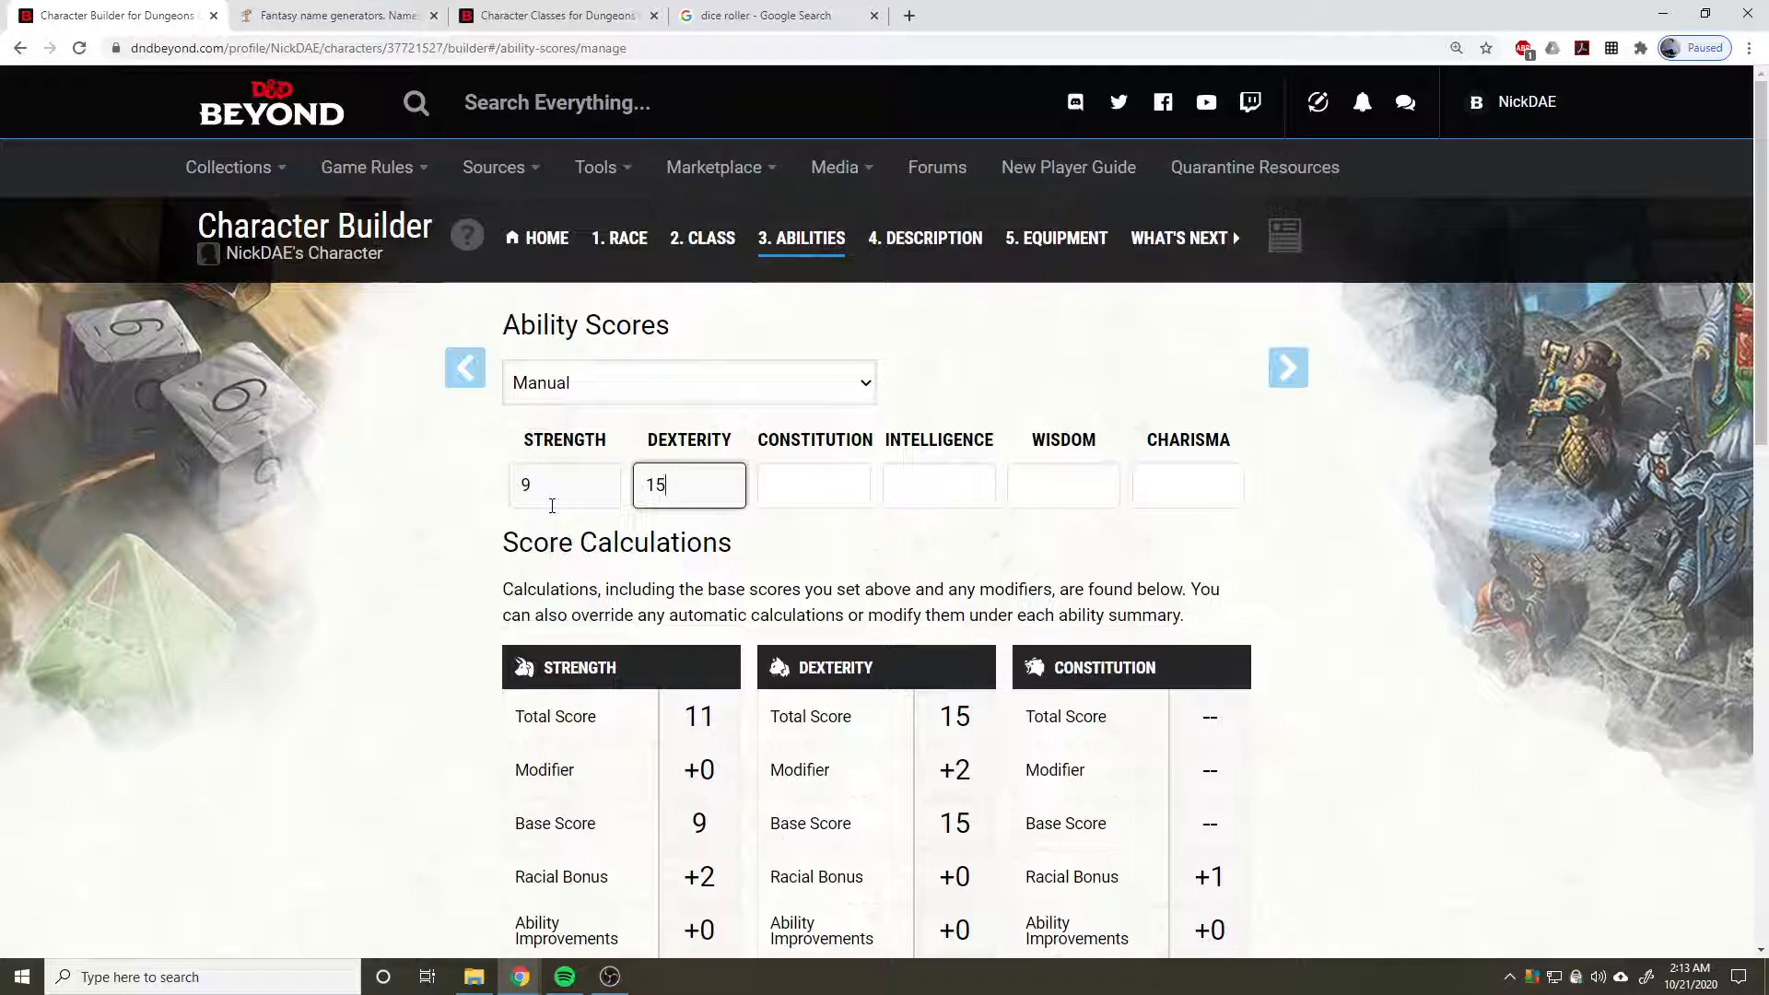
{"action": "left_click", "coordinate": [843, 472]}
{"action": "type", "text": "12"}
{"action": "left_click", "coordinate": [970, 501]}
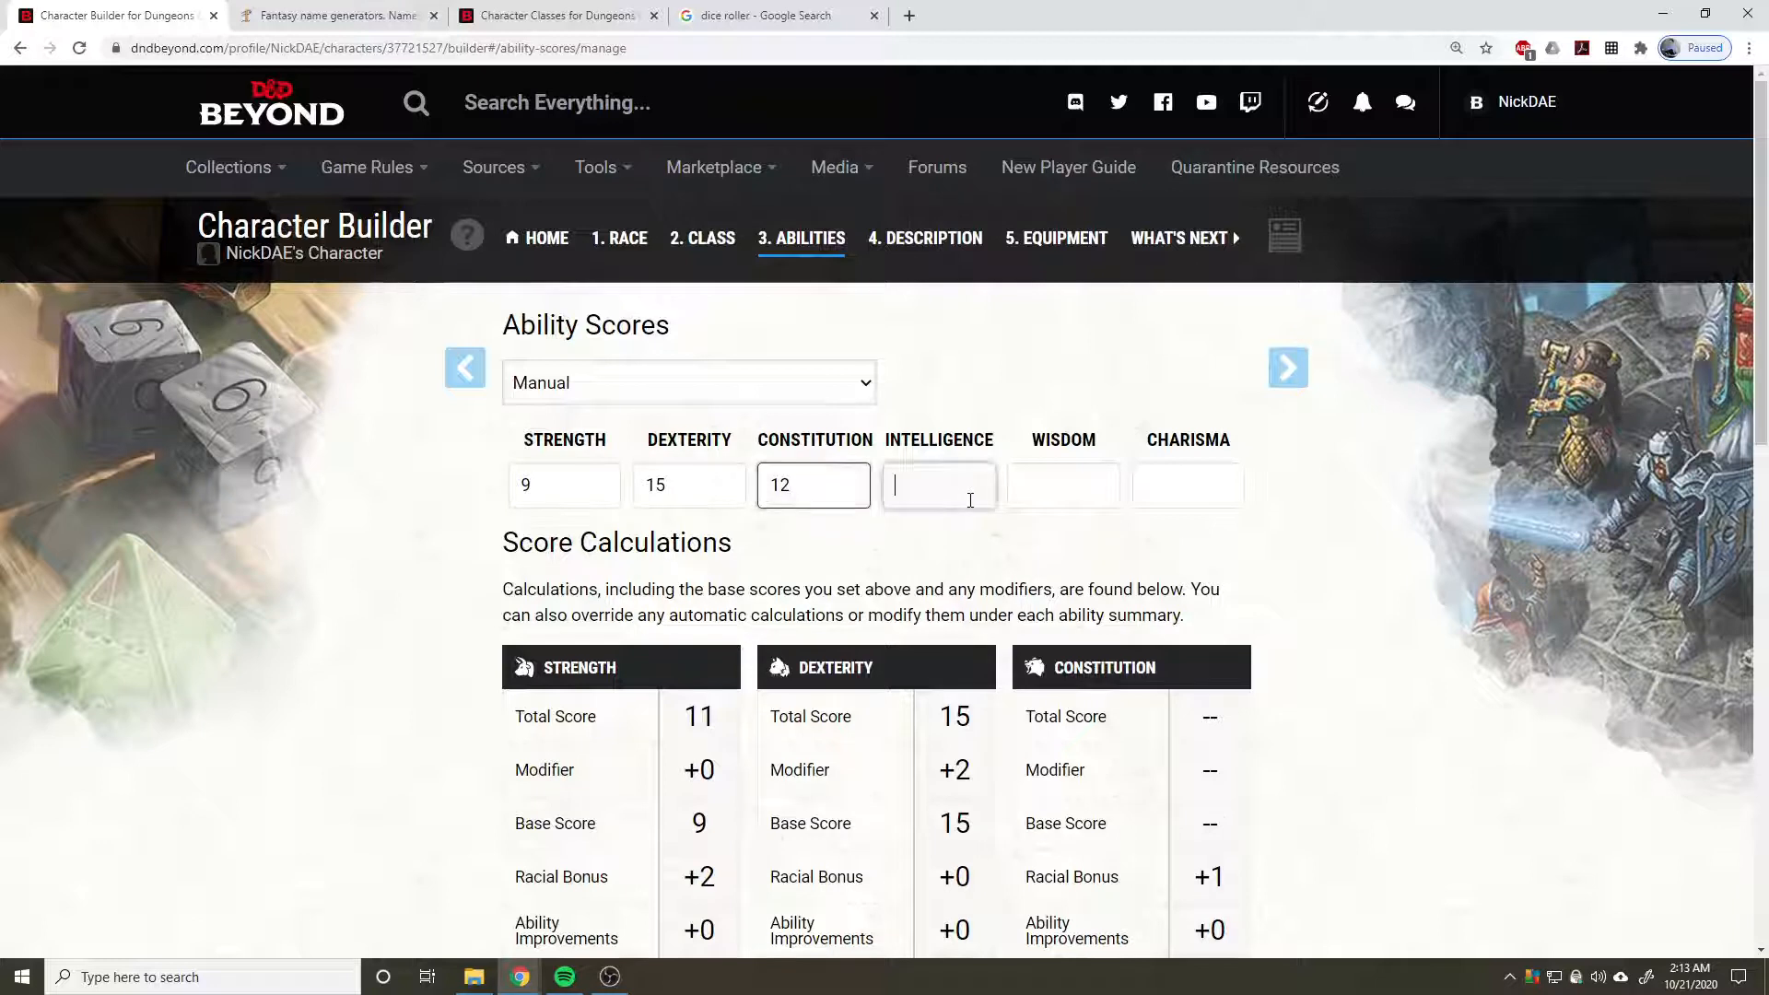
Set the base Wisdom score to 14 and Charisma to 12.
{"action": "left_click", "coordinate": [1079, 483]}
{"action": "type", "text": "14"}
{"action": "left_click", "coordinate": [1170, 486]}
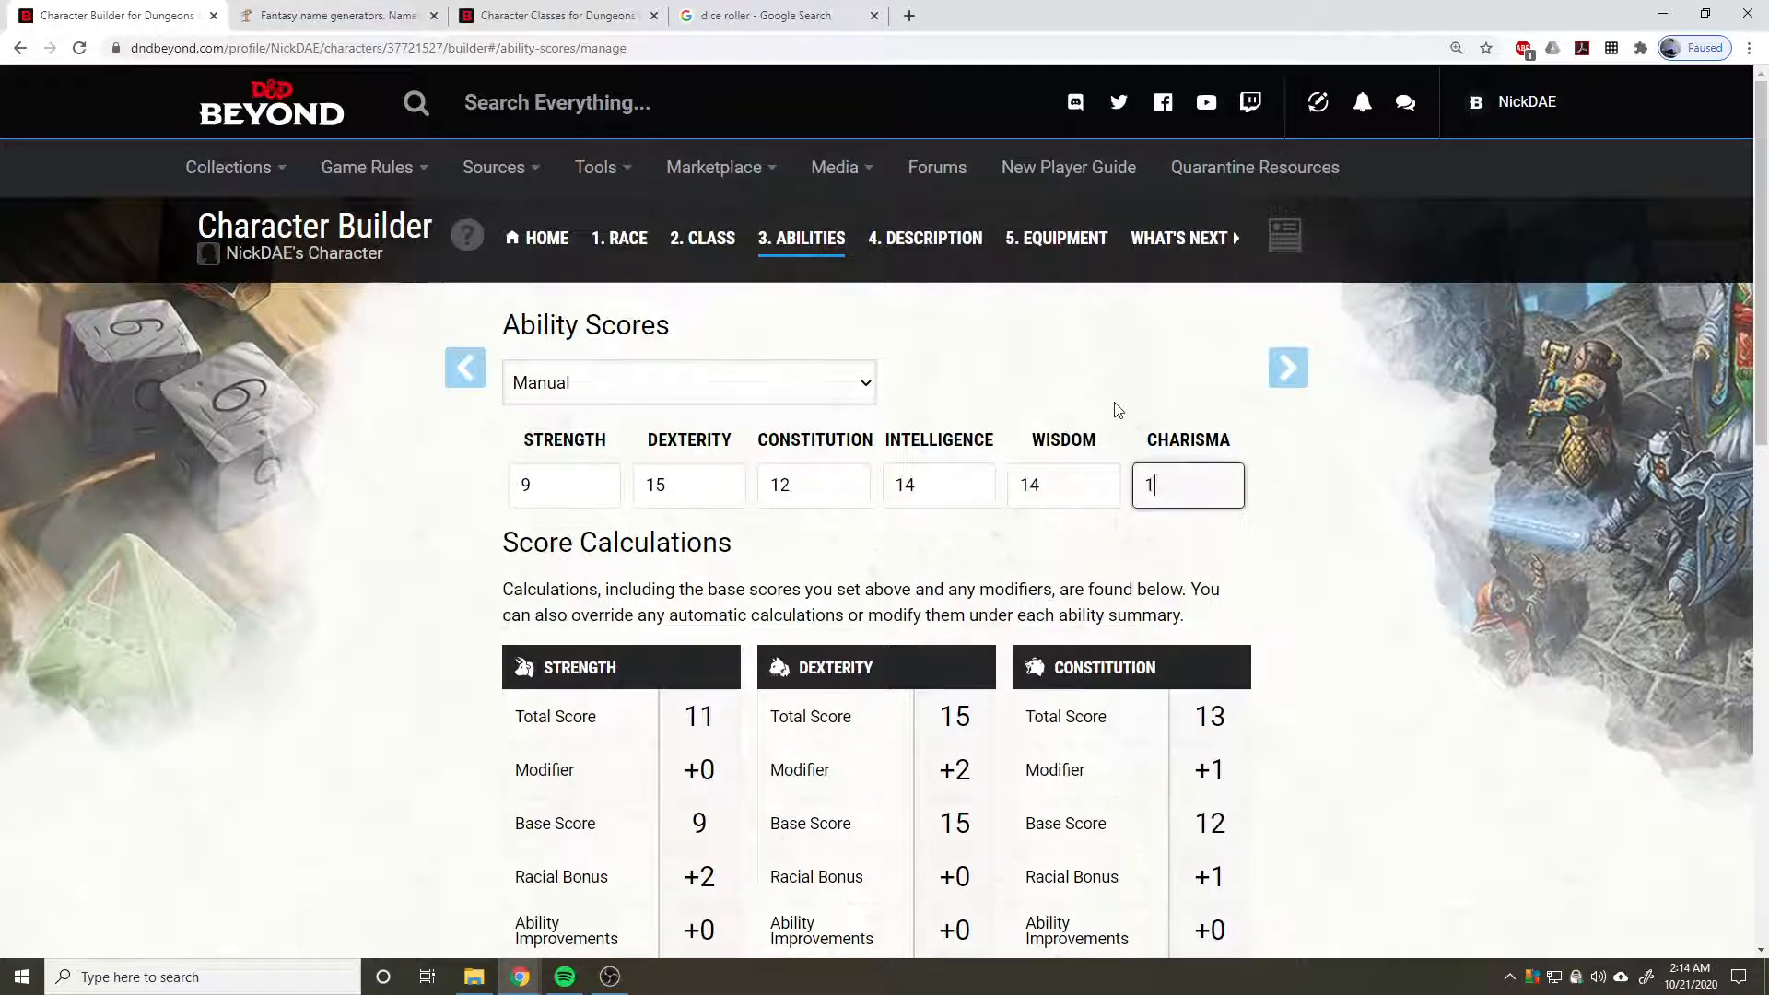
{"action": "type", "text": "12"}
{"action": "left_click", "coordinate": [1327, 549]}
Review the score calculations for all six abilities and continue to the builder's Description step.
{"action": "scroll", "coordinate": [1358, 482], "scroll_direction": "down", "scroll_amount": 9}
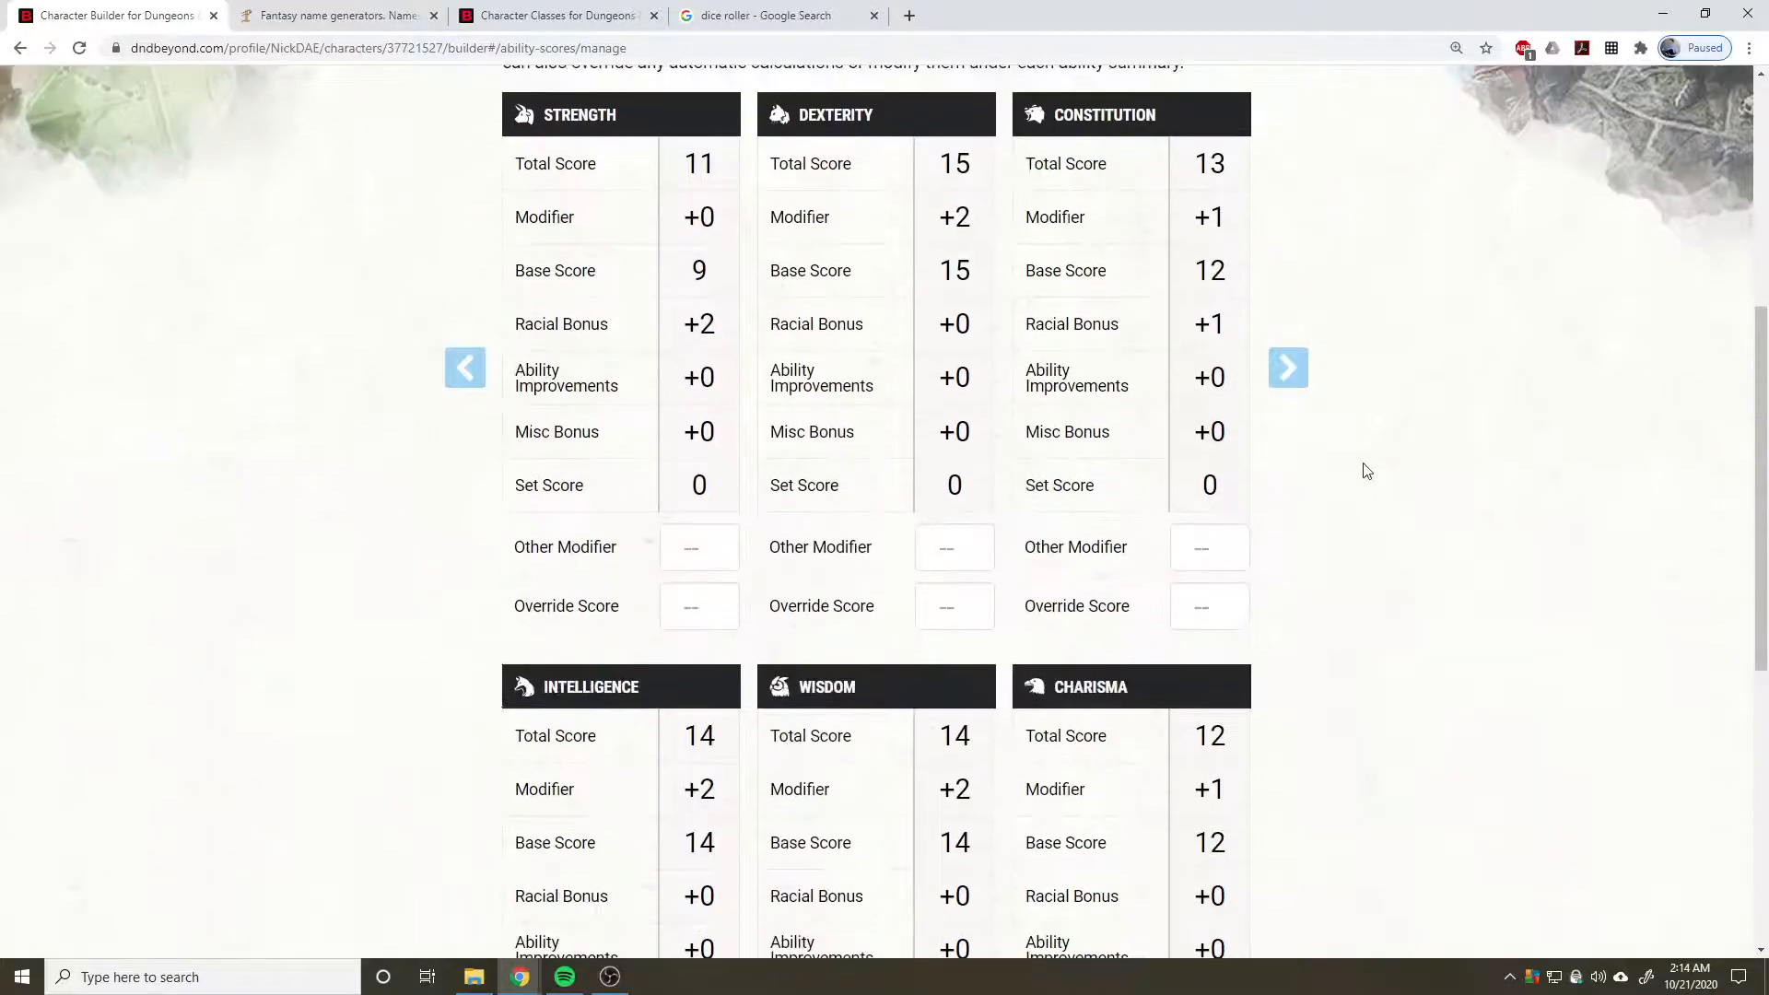
{"action": "scroll", "coordinate": [1421, 466], "scroll_direction": "down", "scroll_amount": 2}
{"action": "scroll", "coordinate": [1426, 467], "scroll_direction": "up", "scroll_amount": 11}
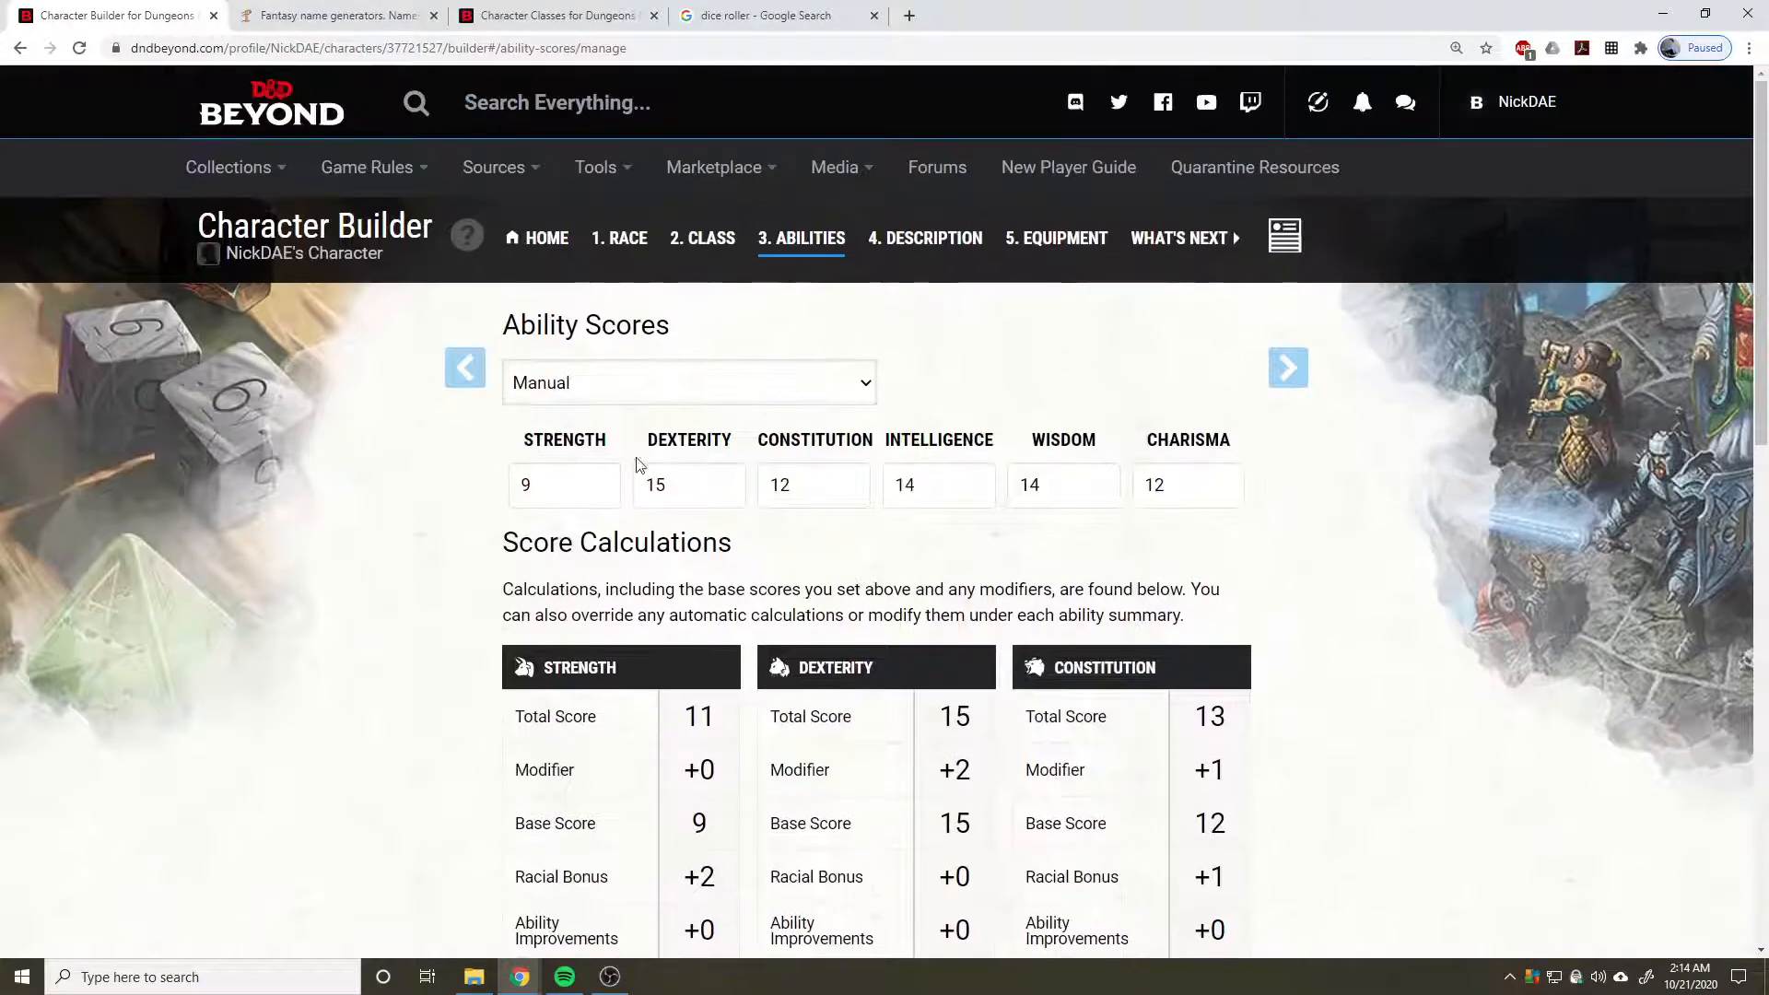
{"action": "left_click", "coordinate": [1288, 367]}
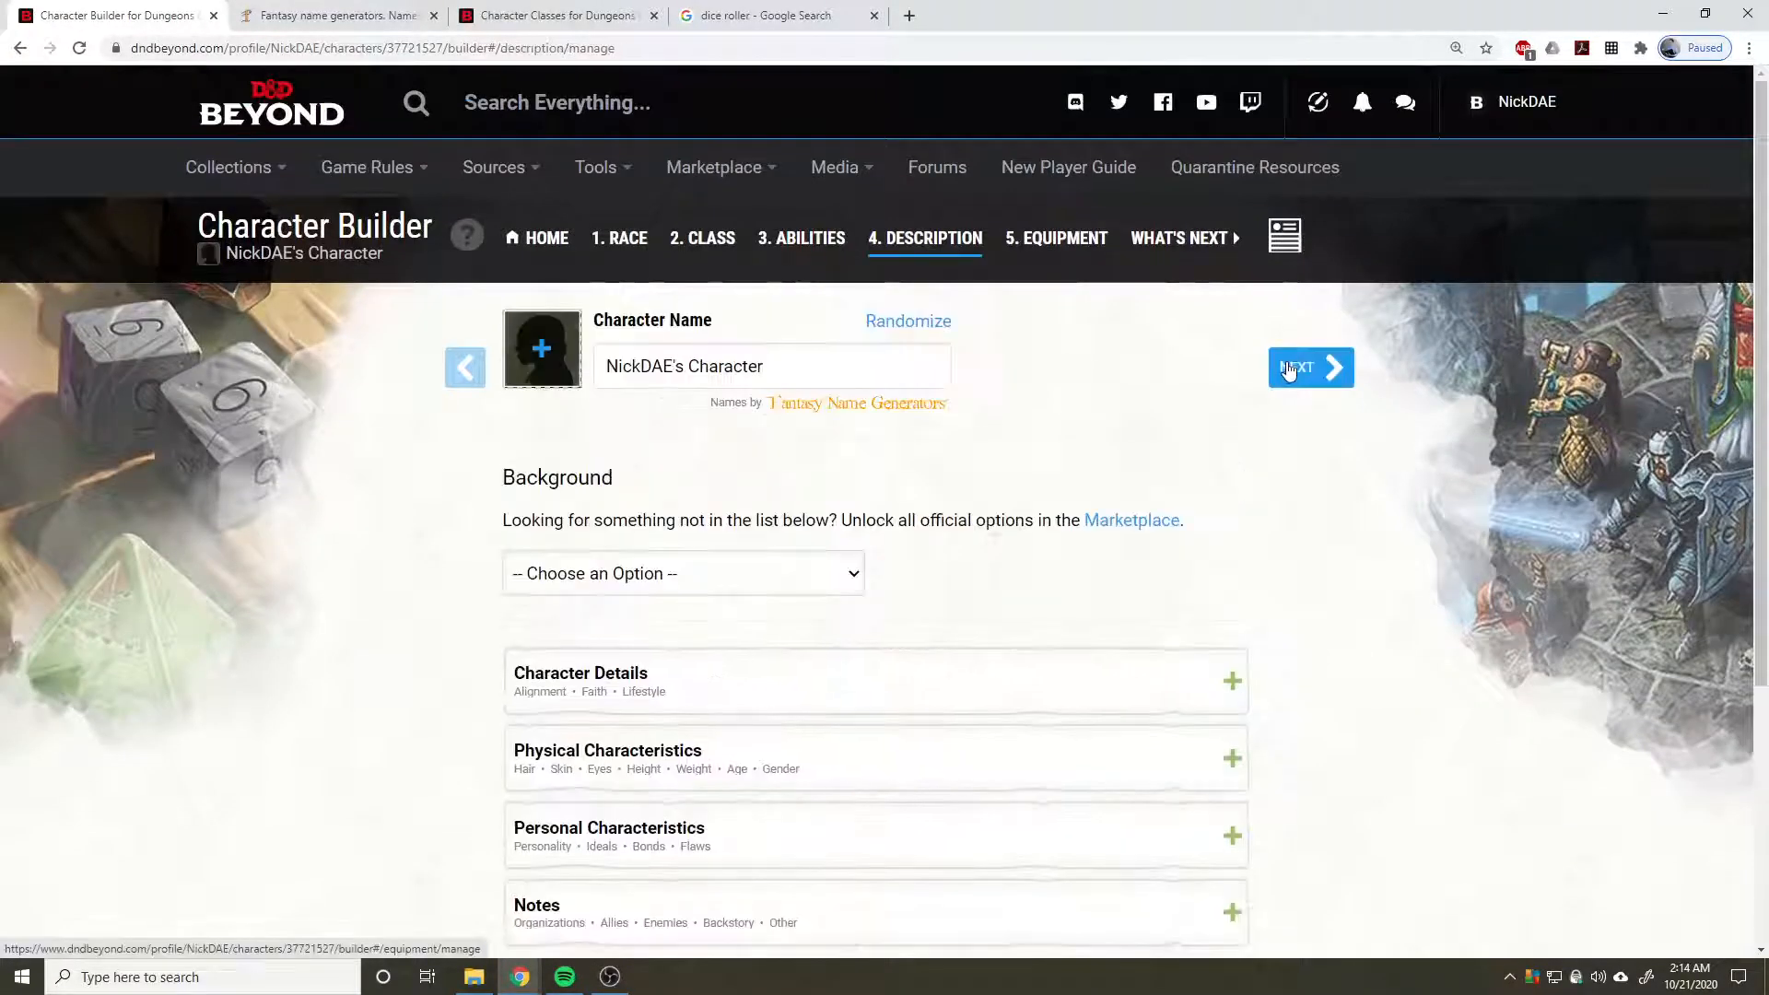
{"action": "scroll", "coordinate": [281, 593], "scroll_direction": "down", "scroll_amount": 2}
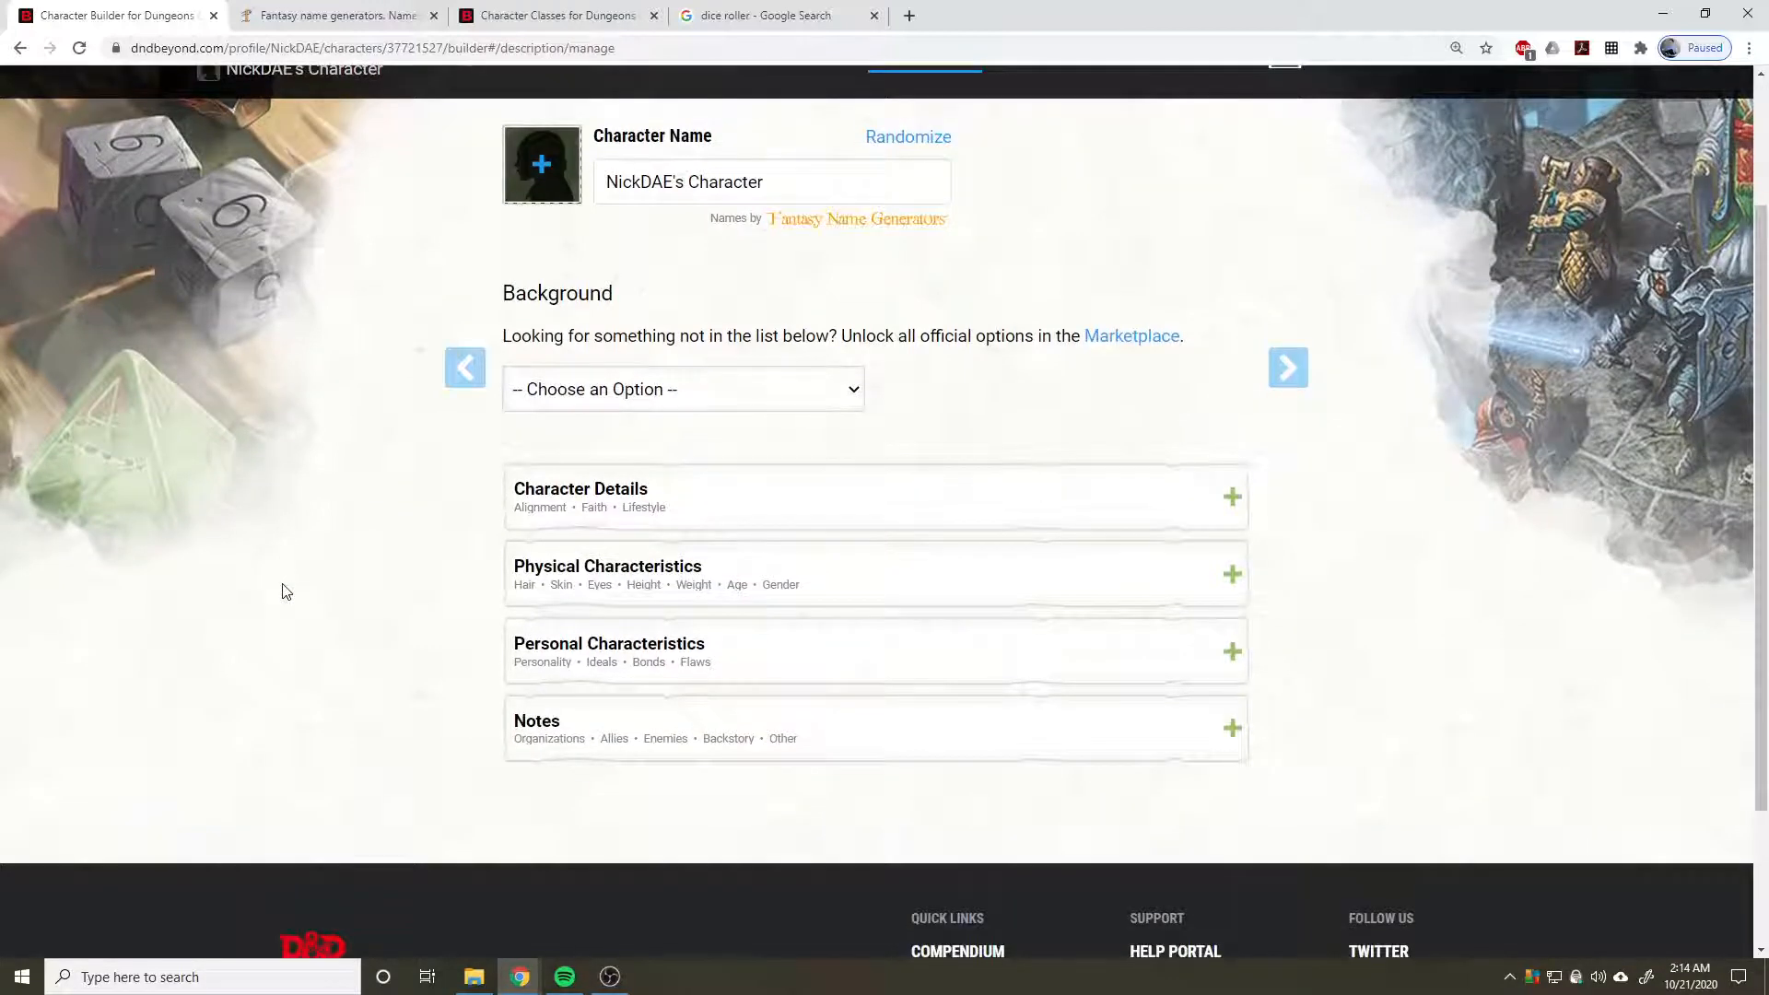
Choose the Soldier background with Investigation as the skill proficiency and Dragonchess Set as the gaming set proficiency.
{"action": "left_click", "coordinate": [692, 396]}
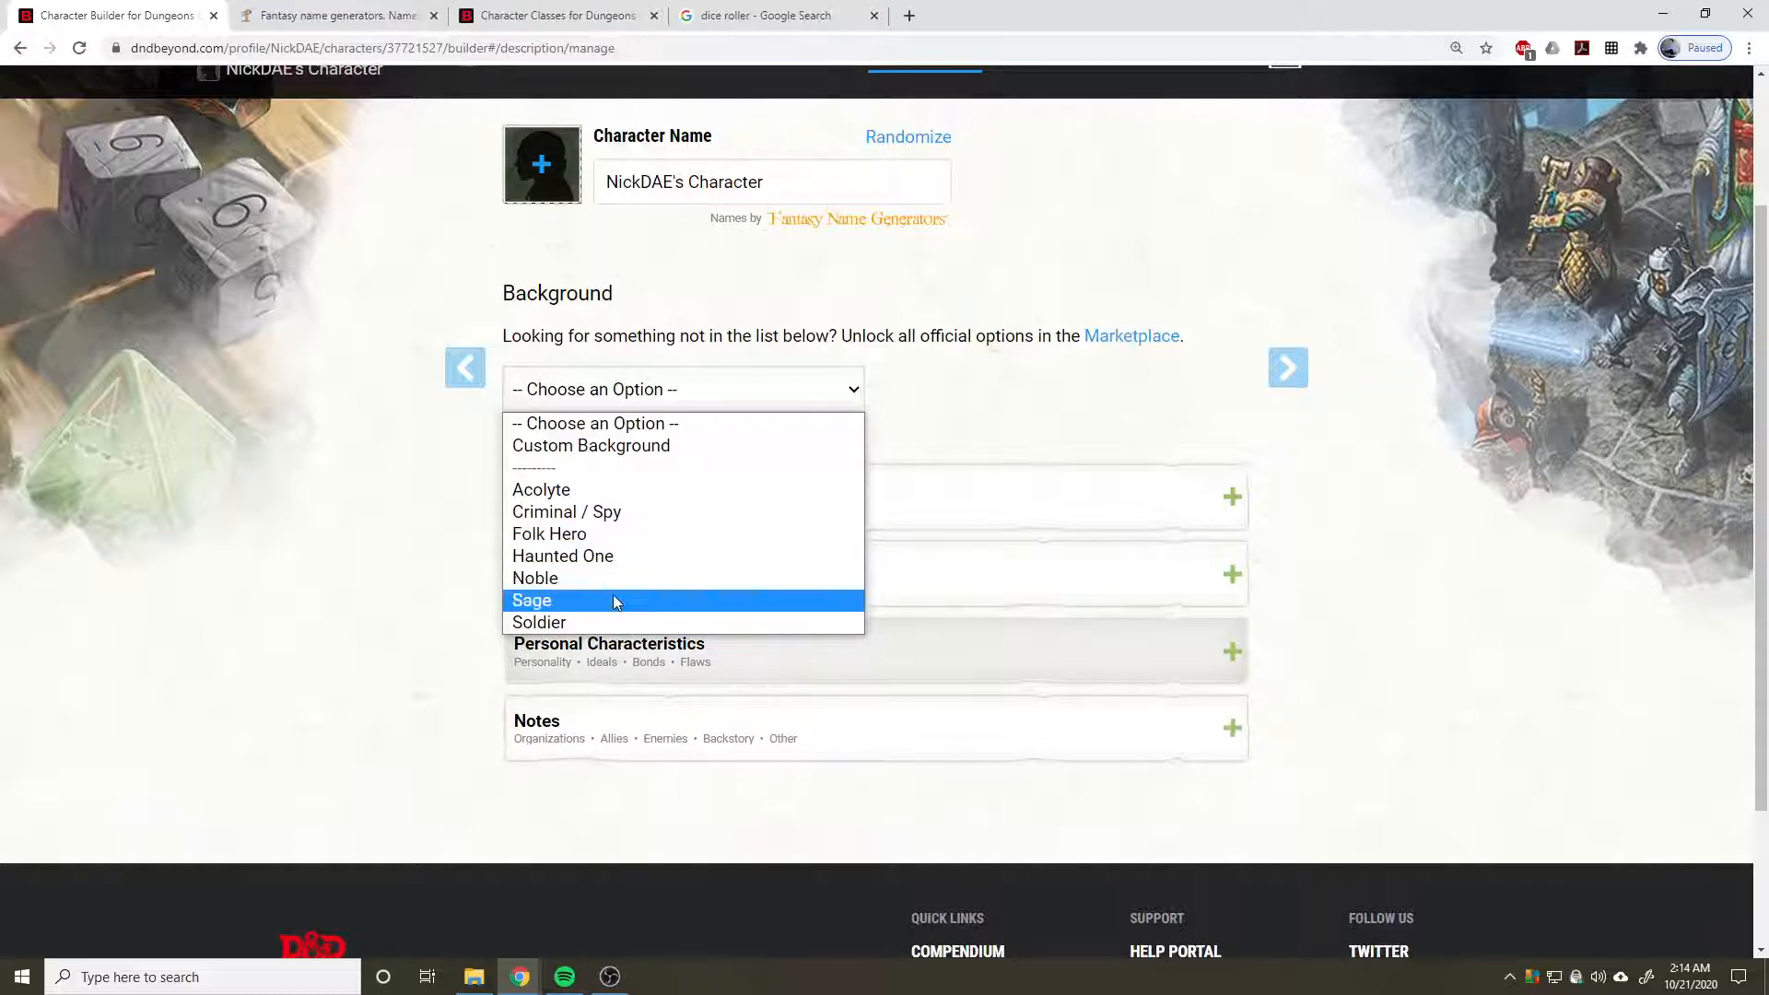
{"action": "left_click", "coordinate": [616, 624]}
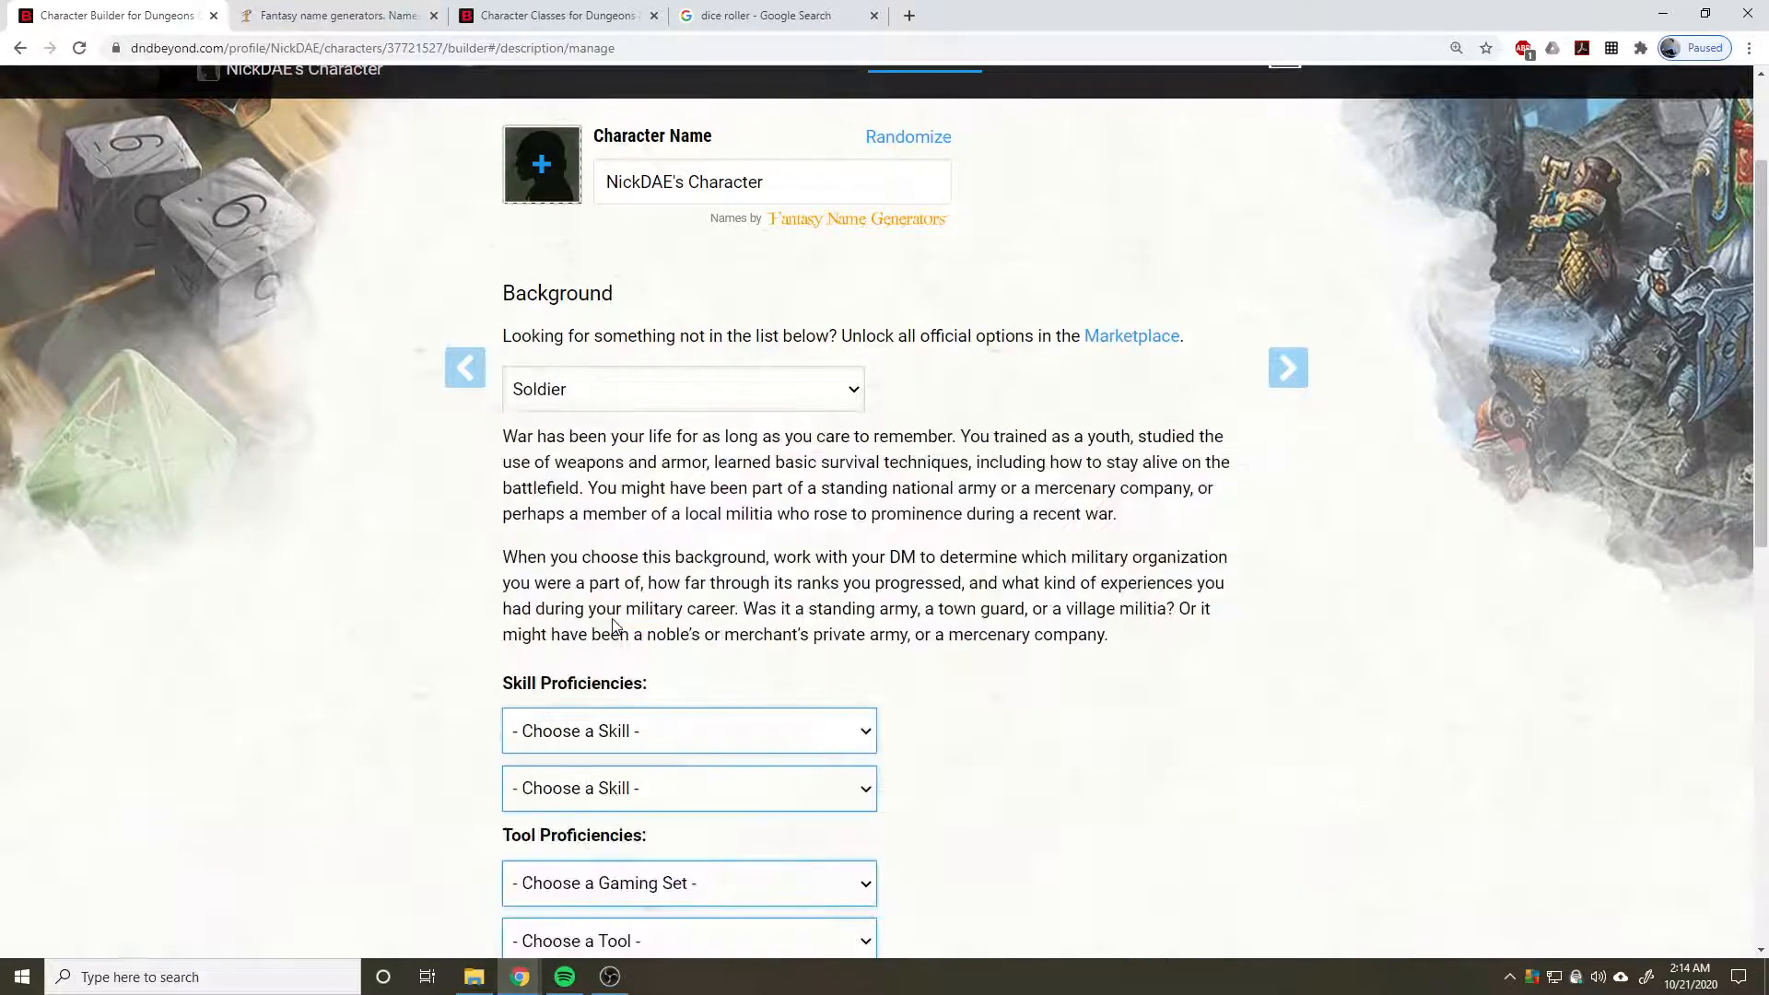
{"action": "scroll", "coordinate": [341, 579], "scroll_direction": "down", "scroll_amount": 3}
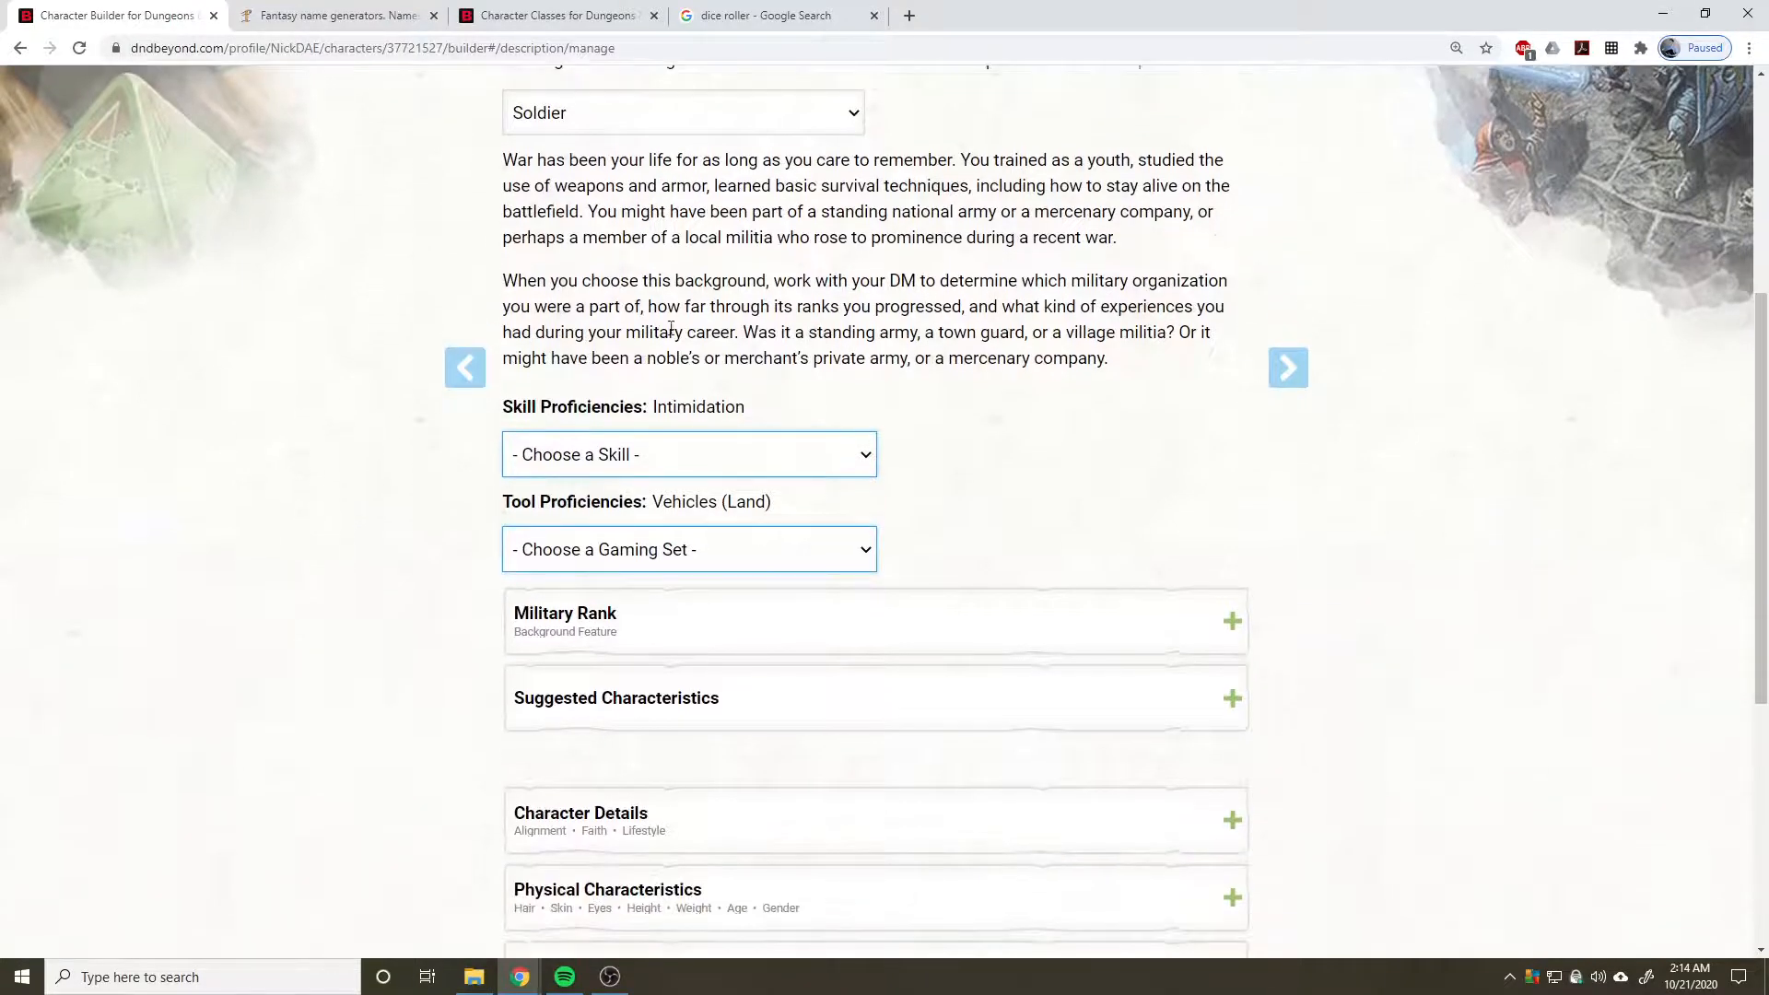
{"action": "left_click", "coordinate": [718, 455]}
{"action": "left_click", "coordinate": [632, 621]}
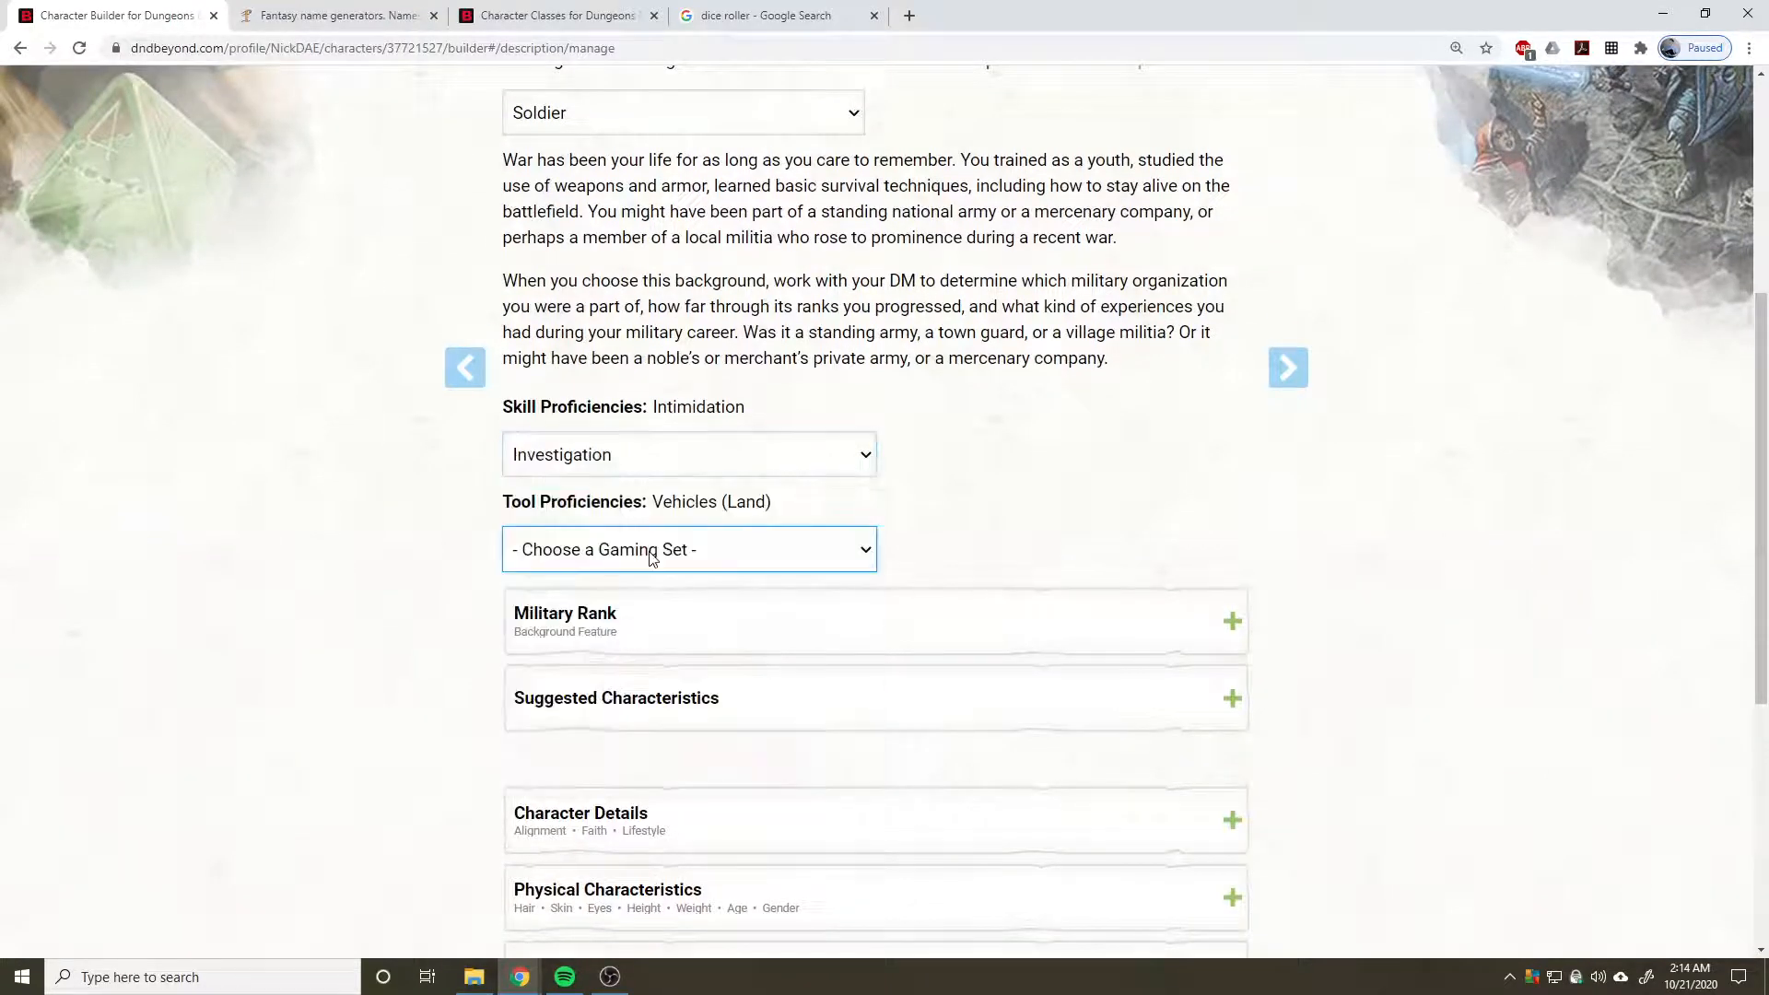
{"action": "left_click", "coordinate": [642, 551]}
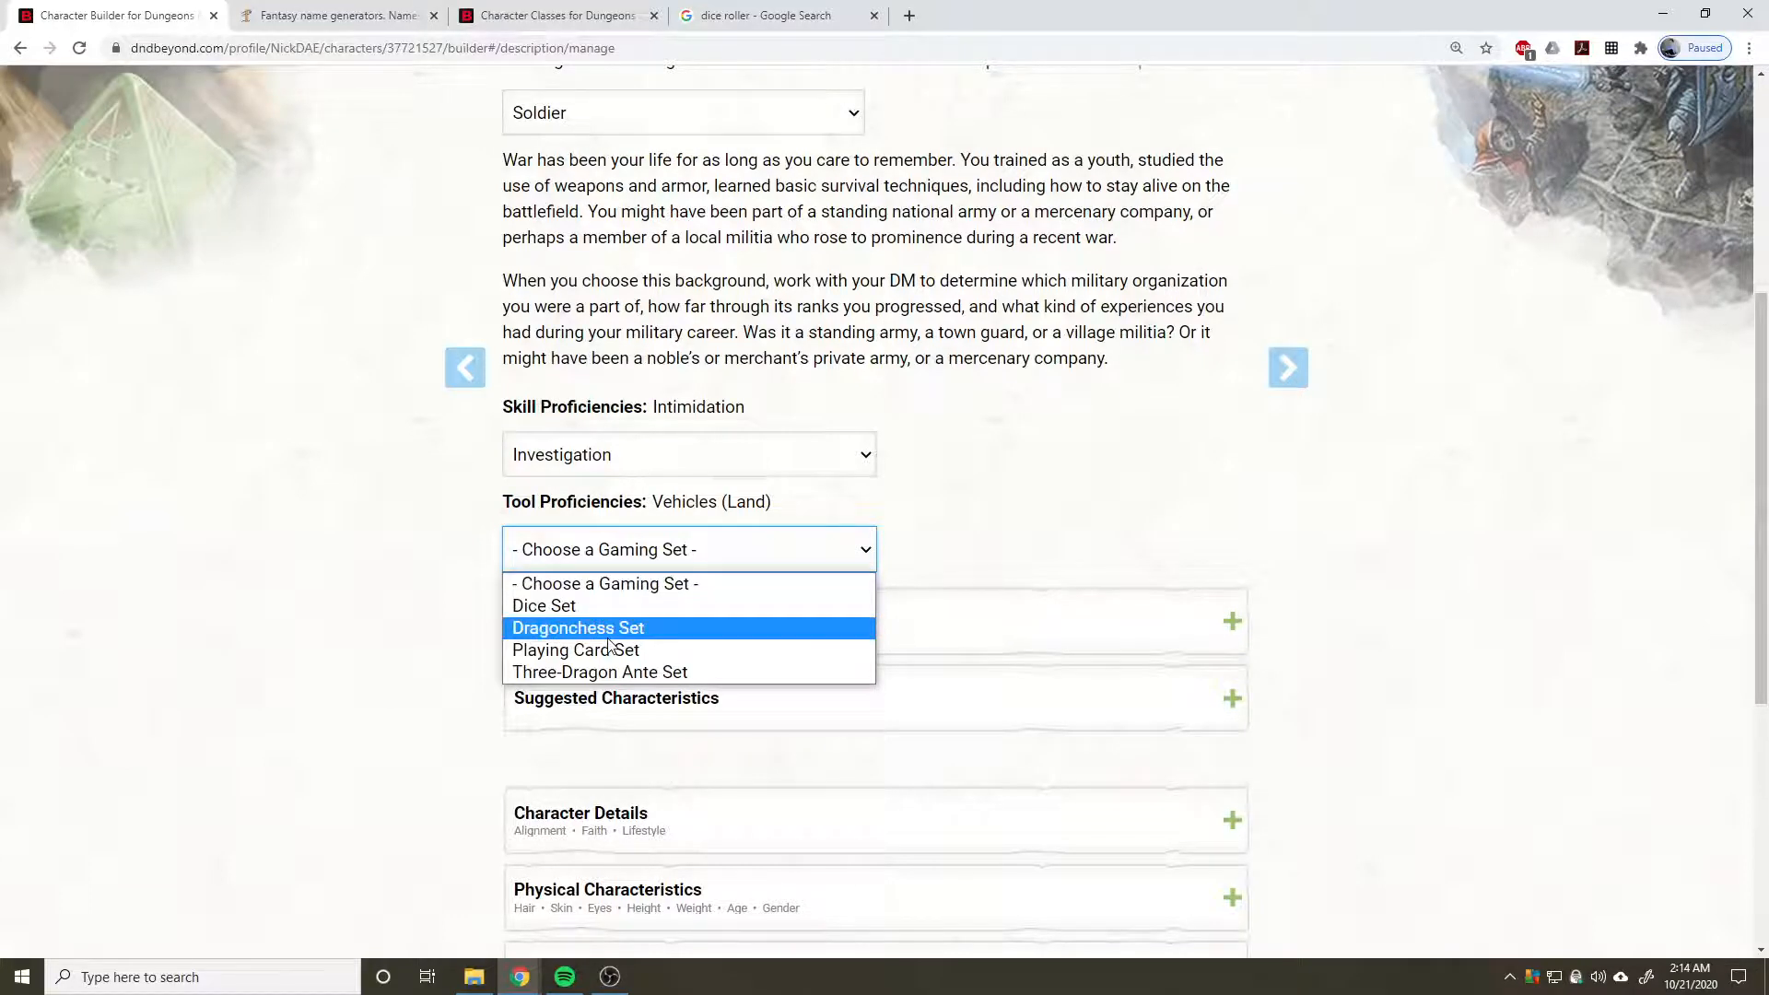
{"action": "left_click", "coordinate": [612, 629]}
Read the Military Rank background feature, expand the suggested characteristics, and collapse Military Rank again.
{"action": "scroll", "coordinate": [453, 603], "scroll_direction": "down", "scroll_amount": 2}
{"action": "left_click", "coordinate": [818, 455]}
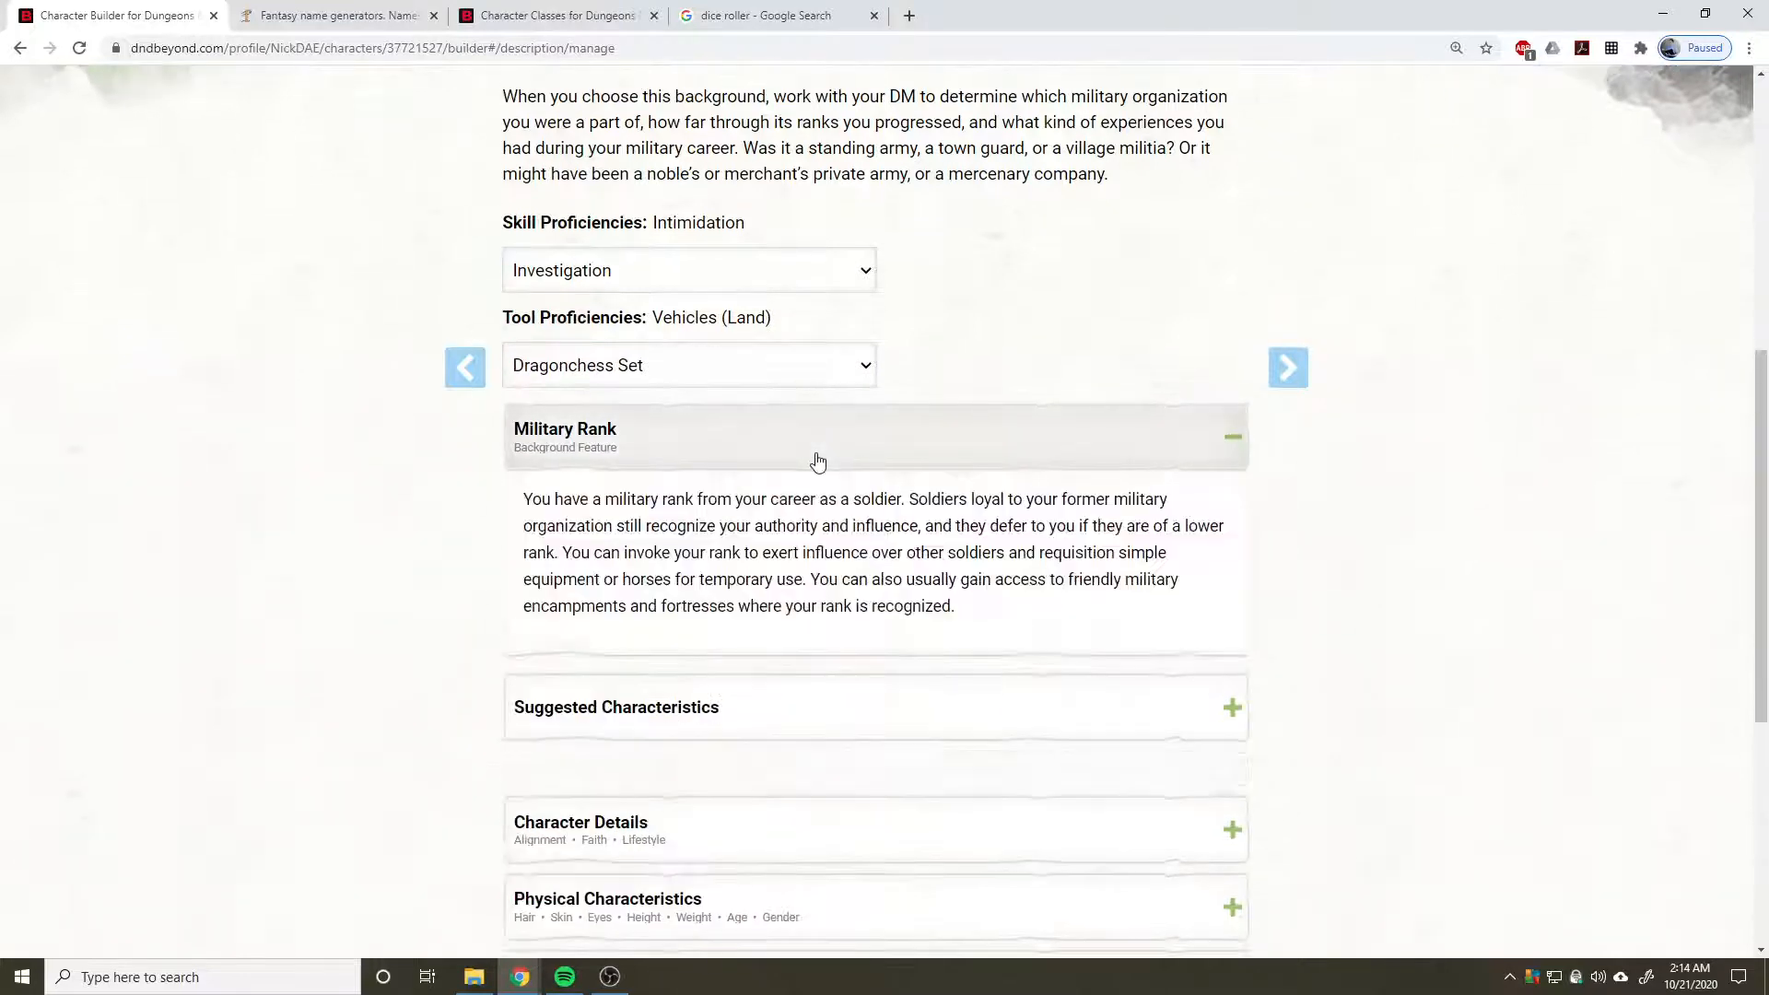
{"action": "scroll", "coordinate": [643, 531], "scroll_direction": "down", "scroll_amount": 1}
{"action": "left_click", "coordinate": [712, 420]}
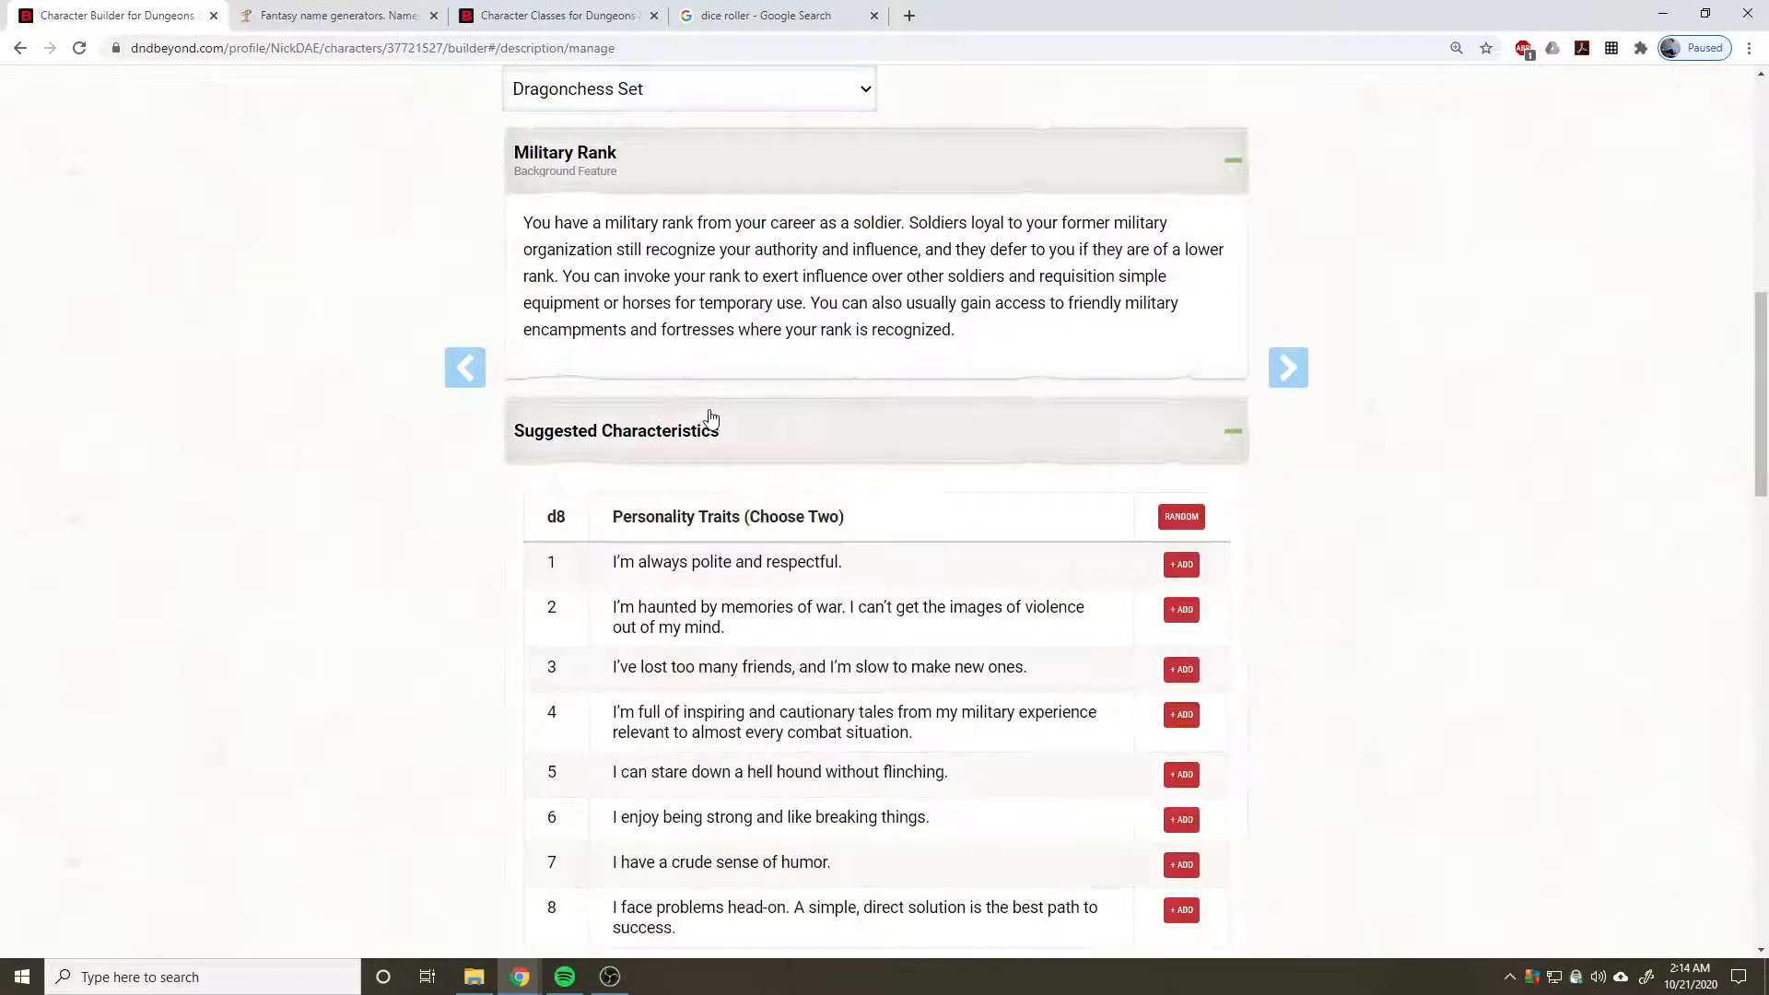
{"action": "scroll", "coordinate": [699, 419], "scroll_direction": "down", "scroll_amount": 1}
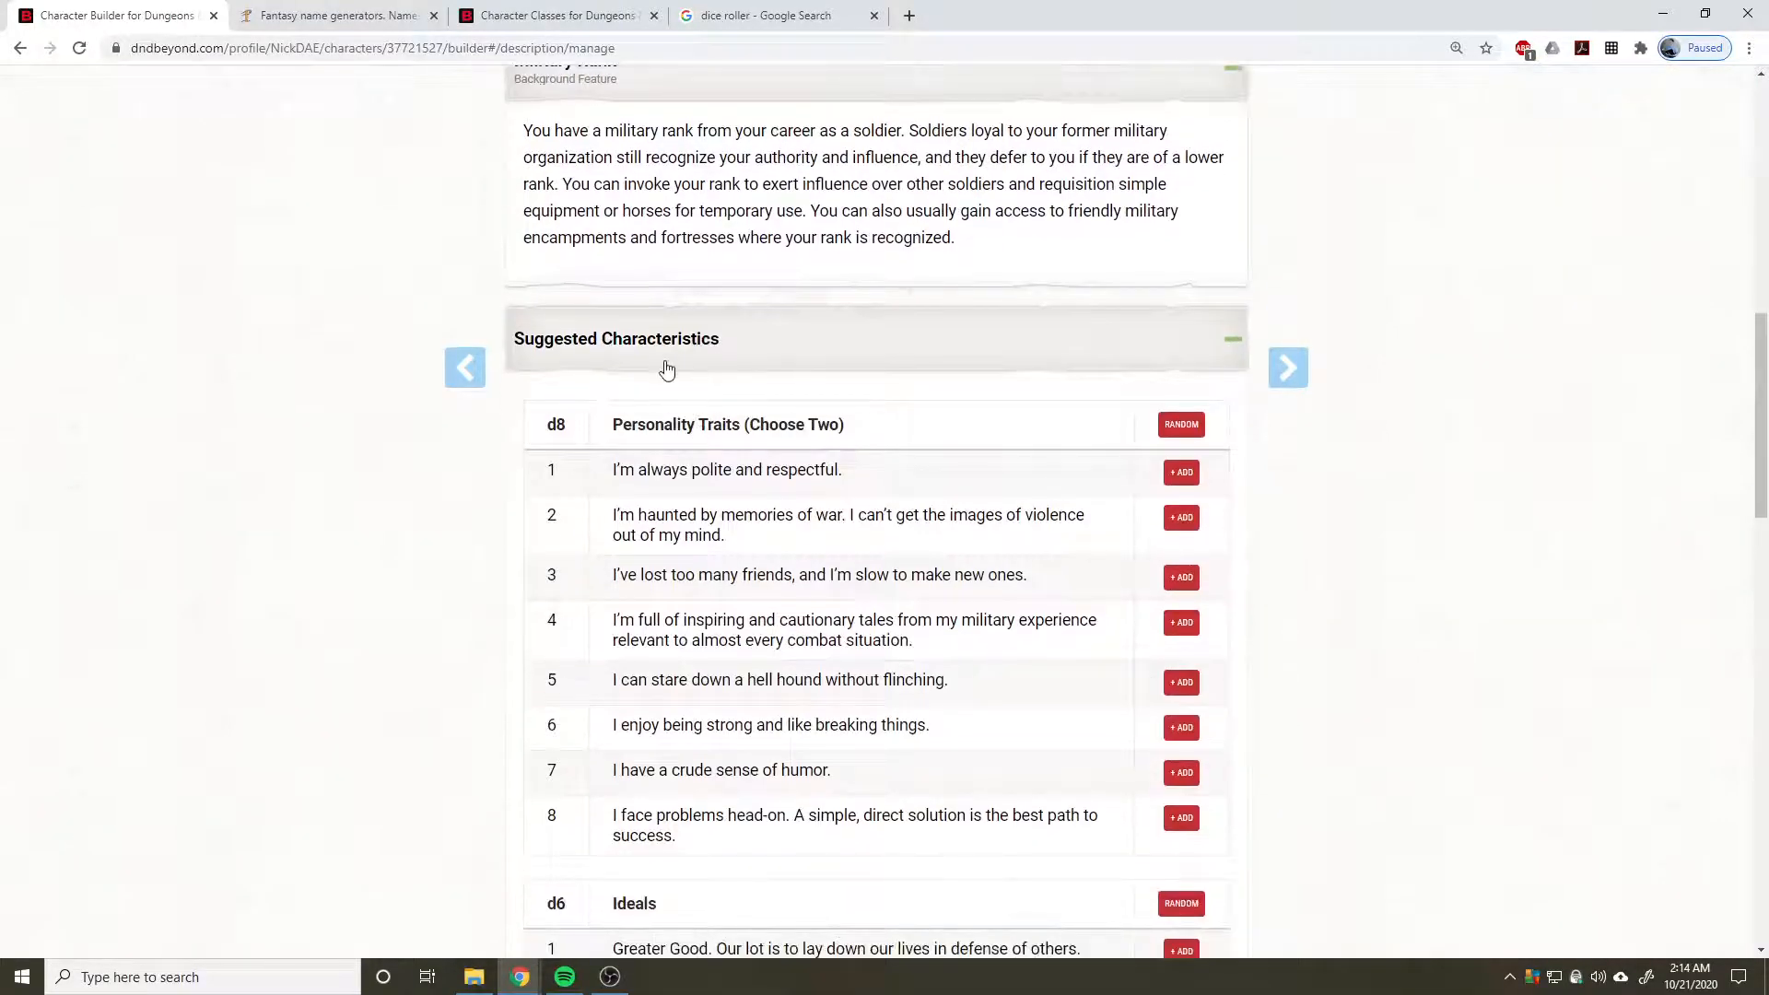
{"action": "scroll", "coordinate": [664, 369], "scroll_direction": "up", "scroll_amount": 3}
{"action": "left_click", "coordinate": [642, 334]}
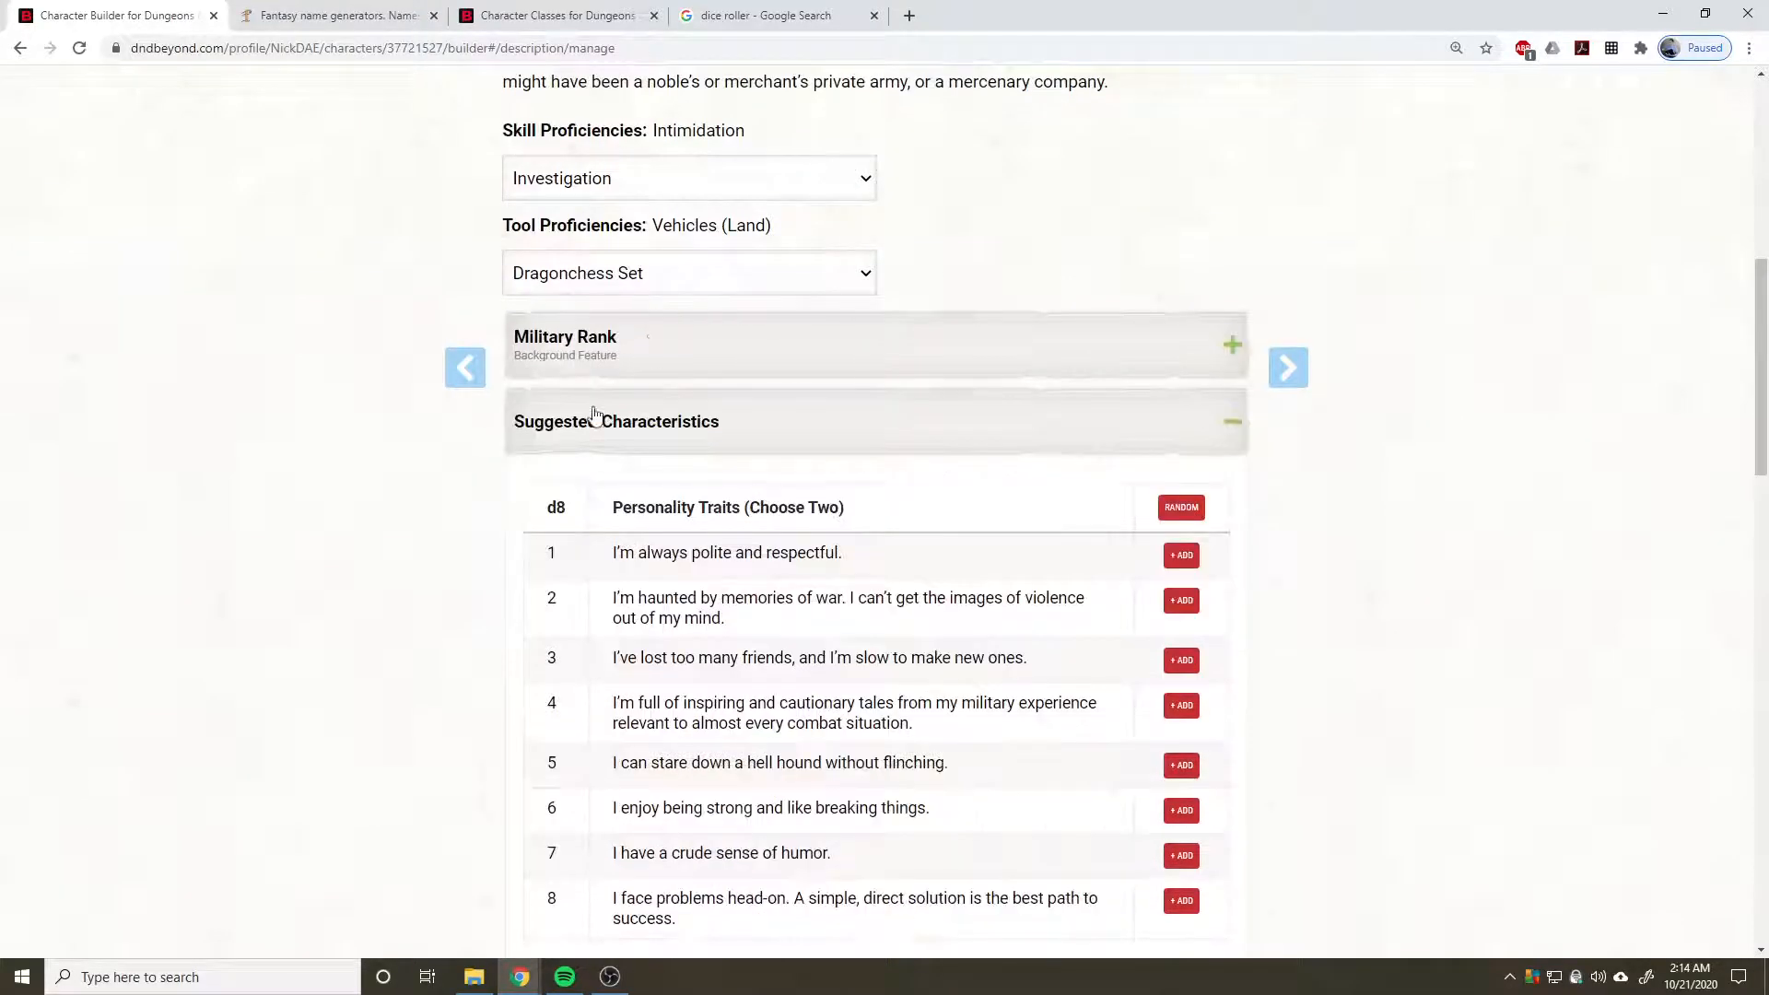
{"action": "left_click", "coordinate": [634, 367]}
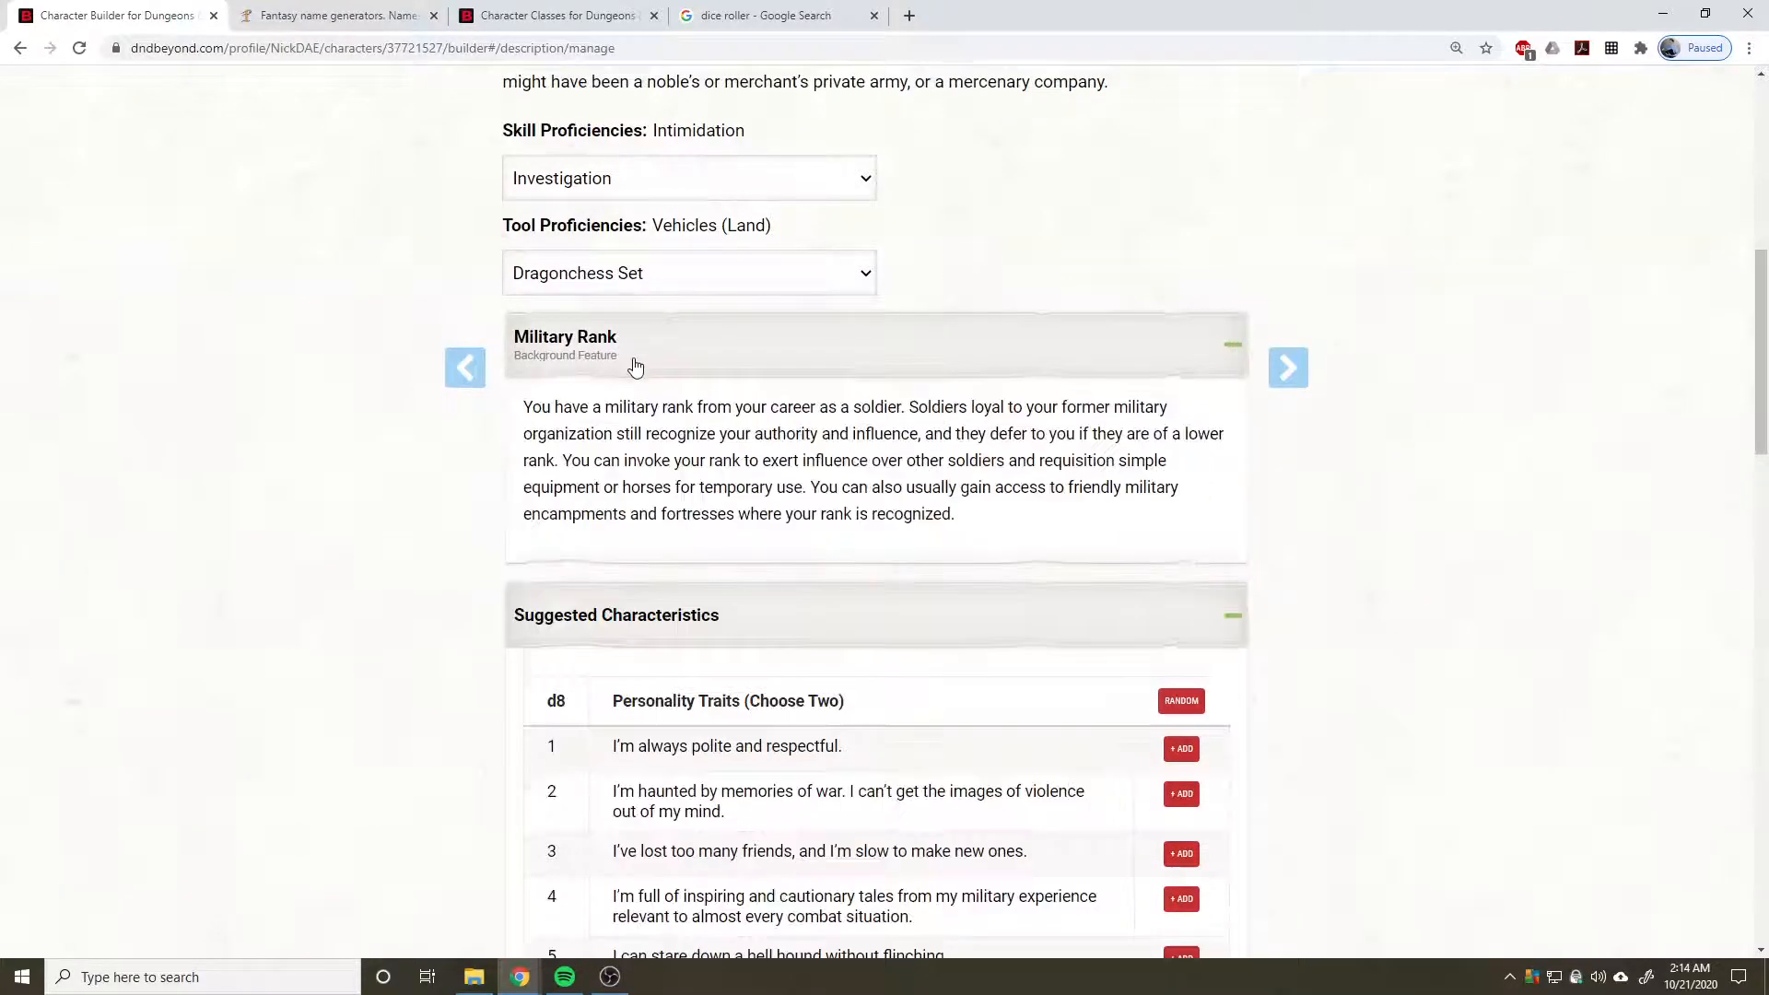
{"action": "left_click", "coordinate": [754, 333]}
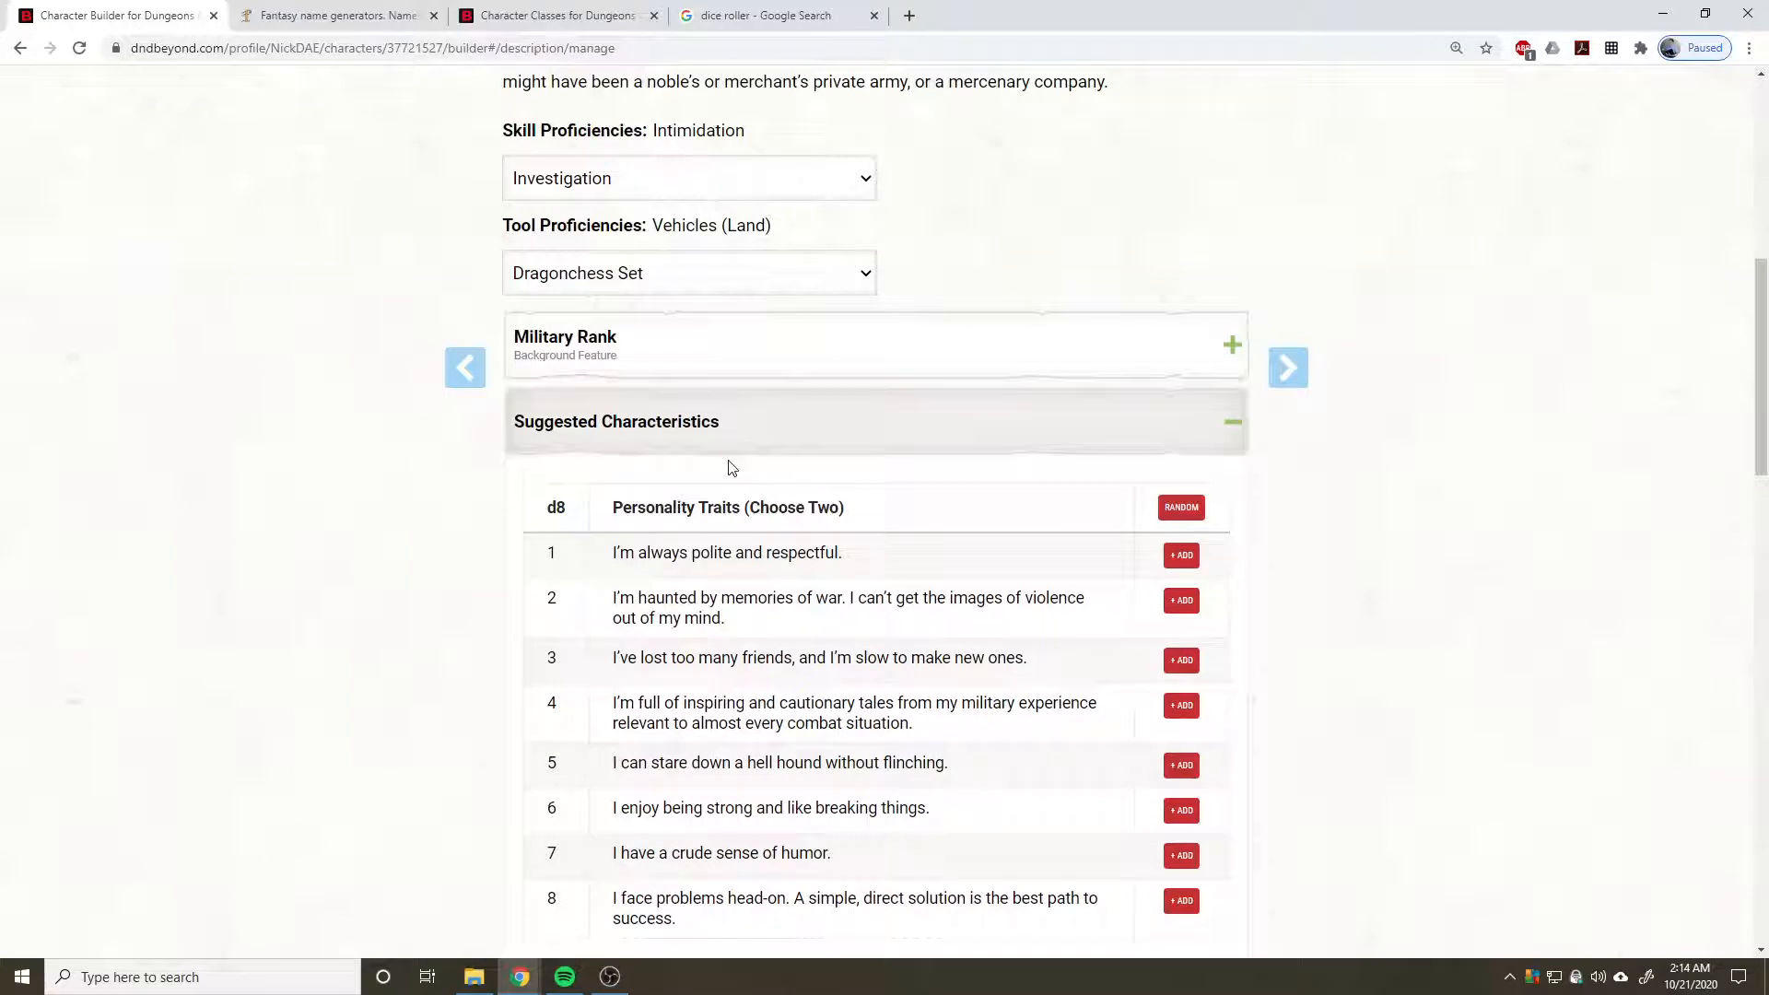
Look through the Soldier background's suggested personality traits, ideals and bonds, then collapse the suggestions.
{"action": "scroll", "coordinate": [748, 560], "scroll_direction": "down", "scroll_amount": 1}
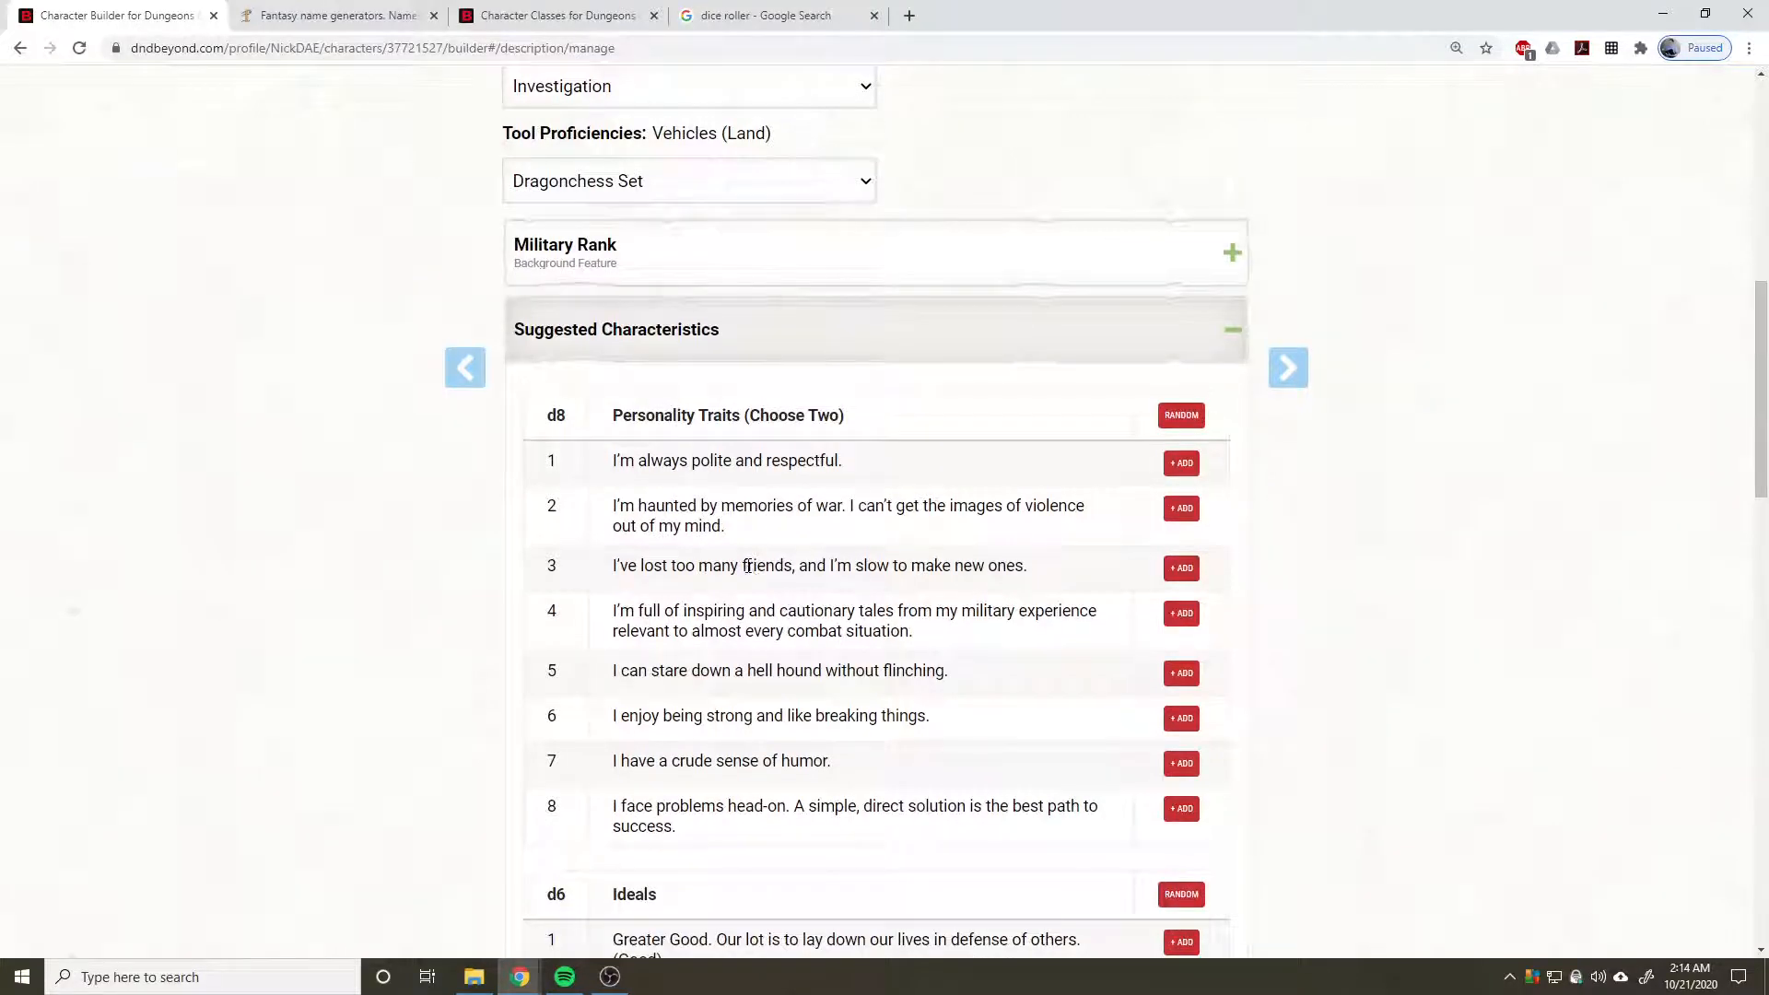
{"action": "scroll", "coordinate": [748, 565], "scroll_direction": "down", "scroll_amount": 1}
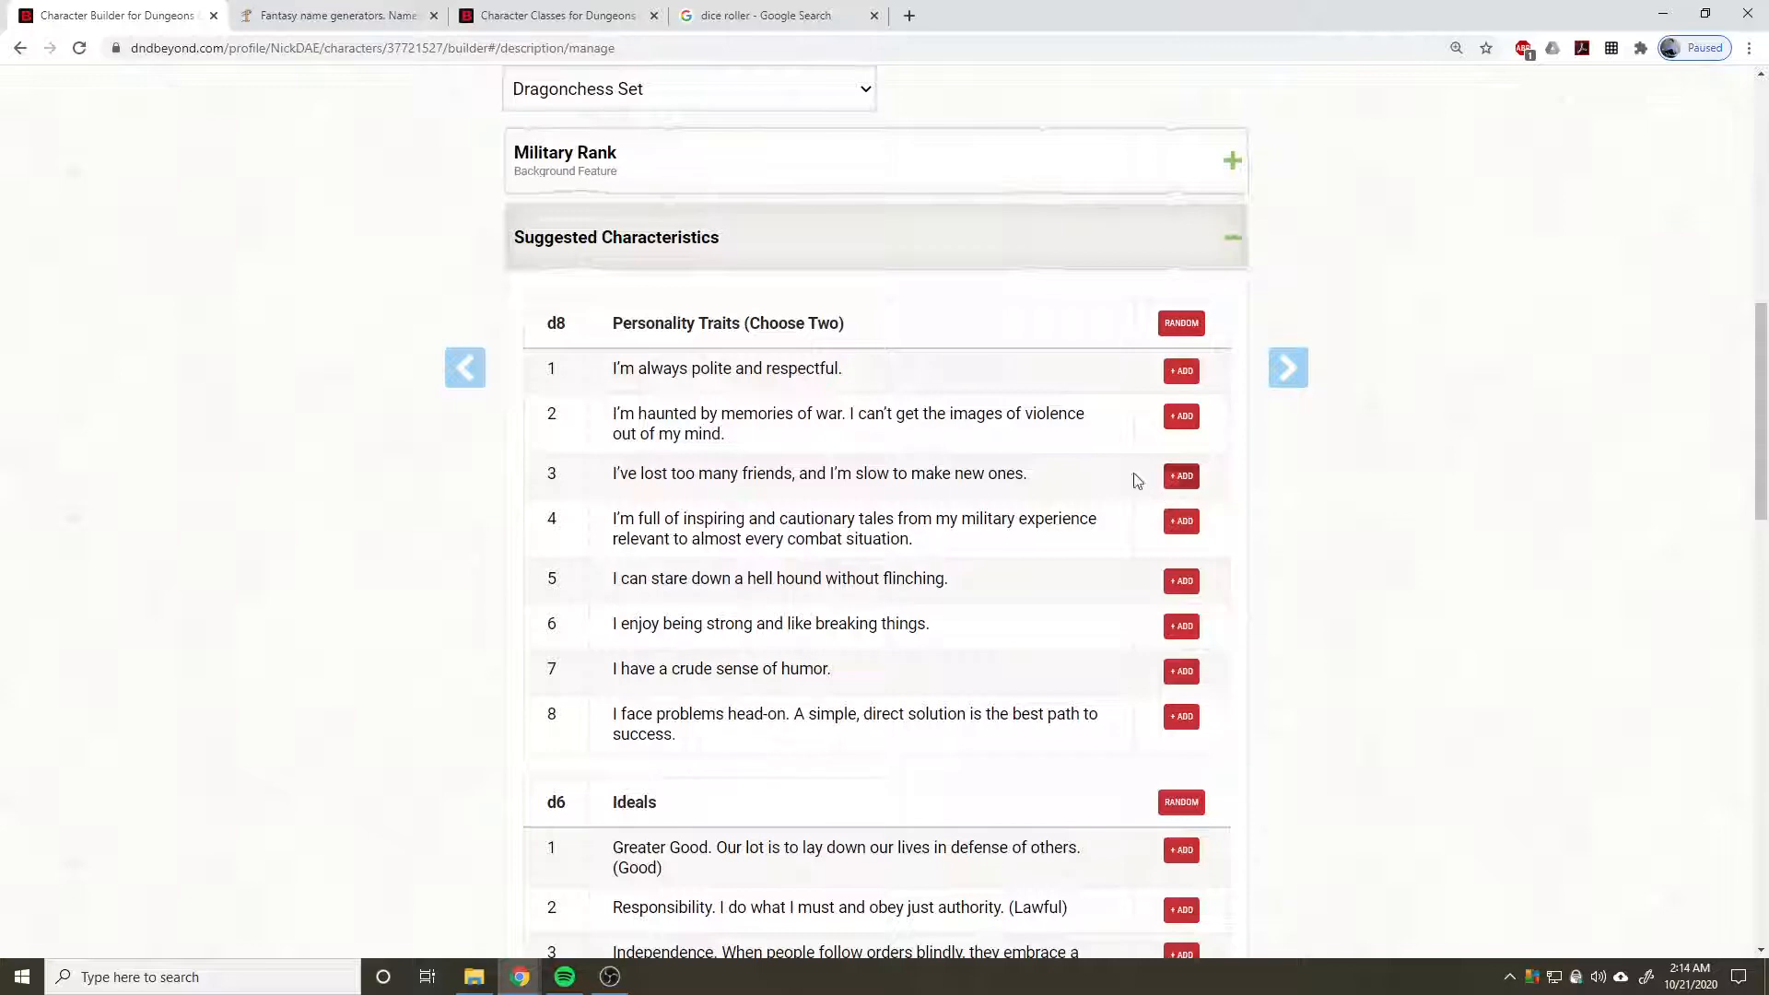
{"action": "scroll", "coordinate": [972, 253], "scroll_direction": "down", "scroll_amount": 5}
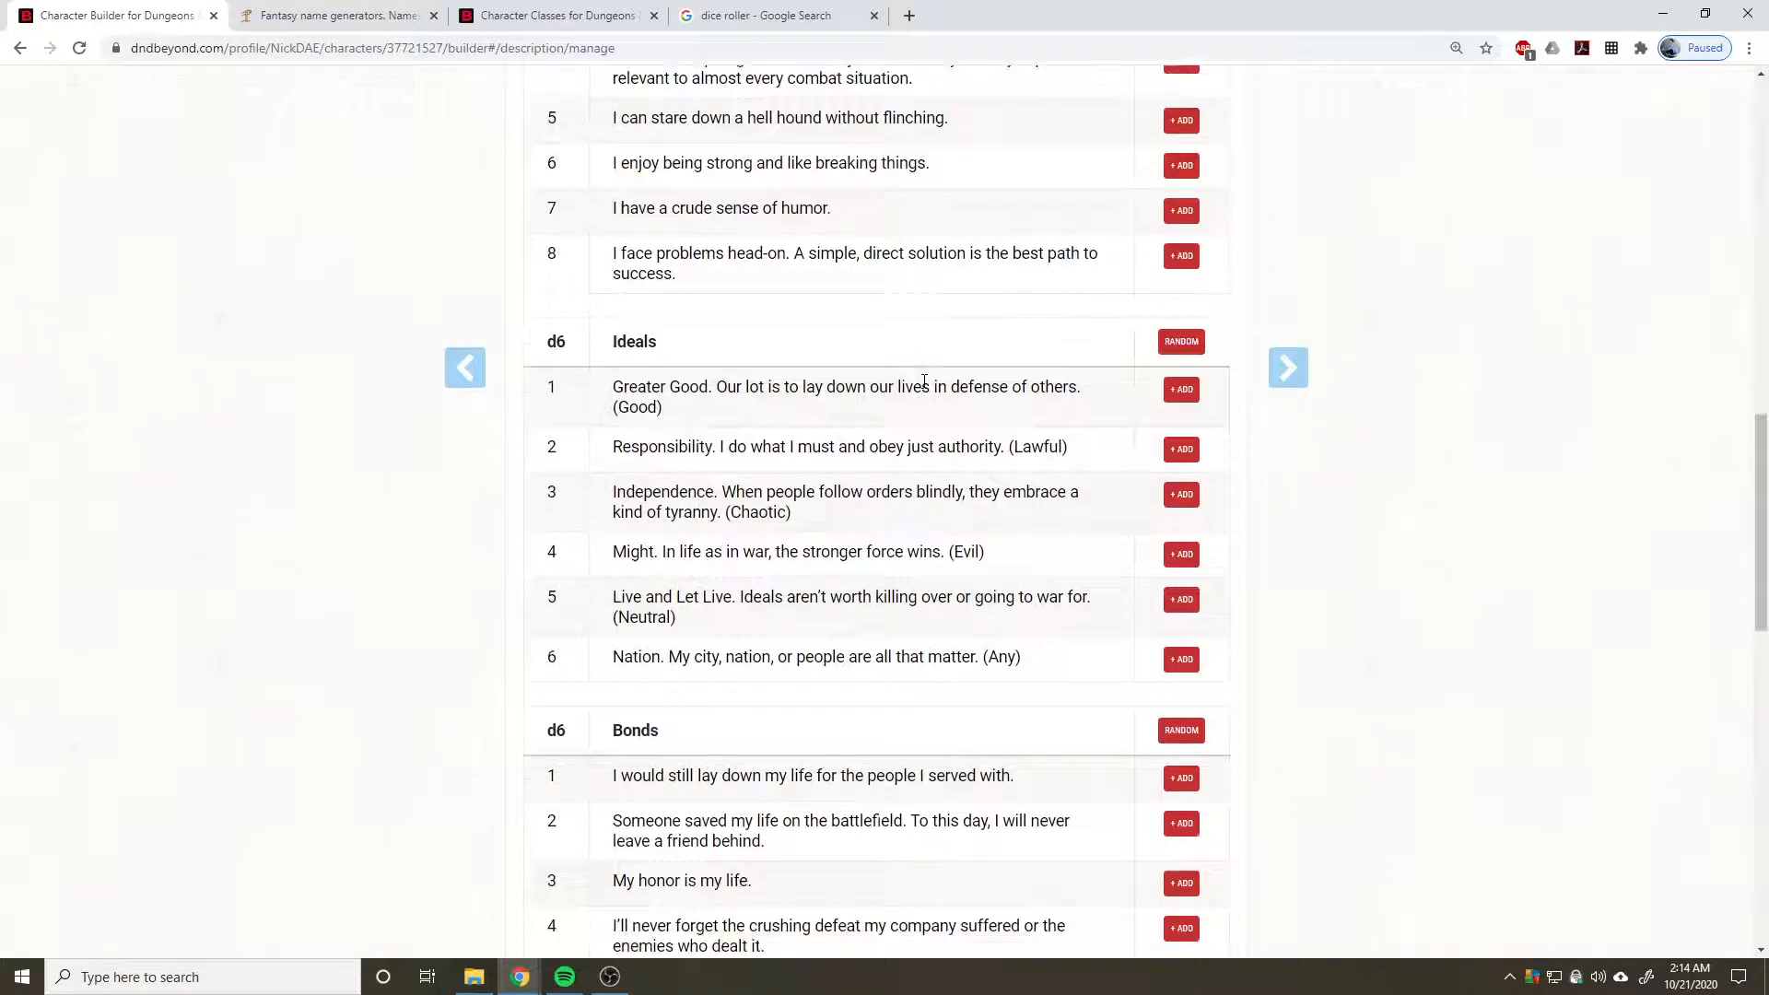
{"action": "scroll", "coordinate": [924, 376], "scroll_direction": "up", "scroll_amount": 4}
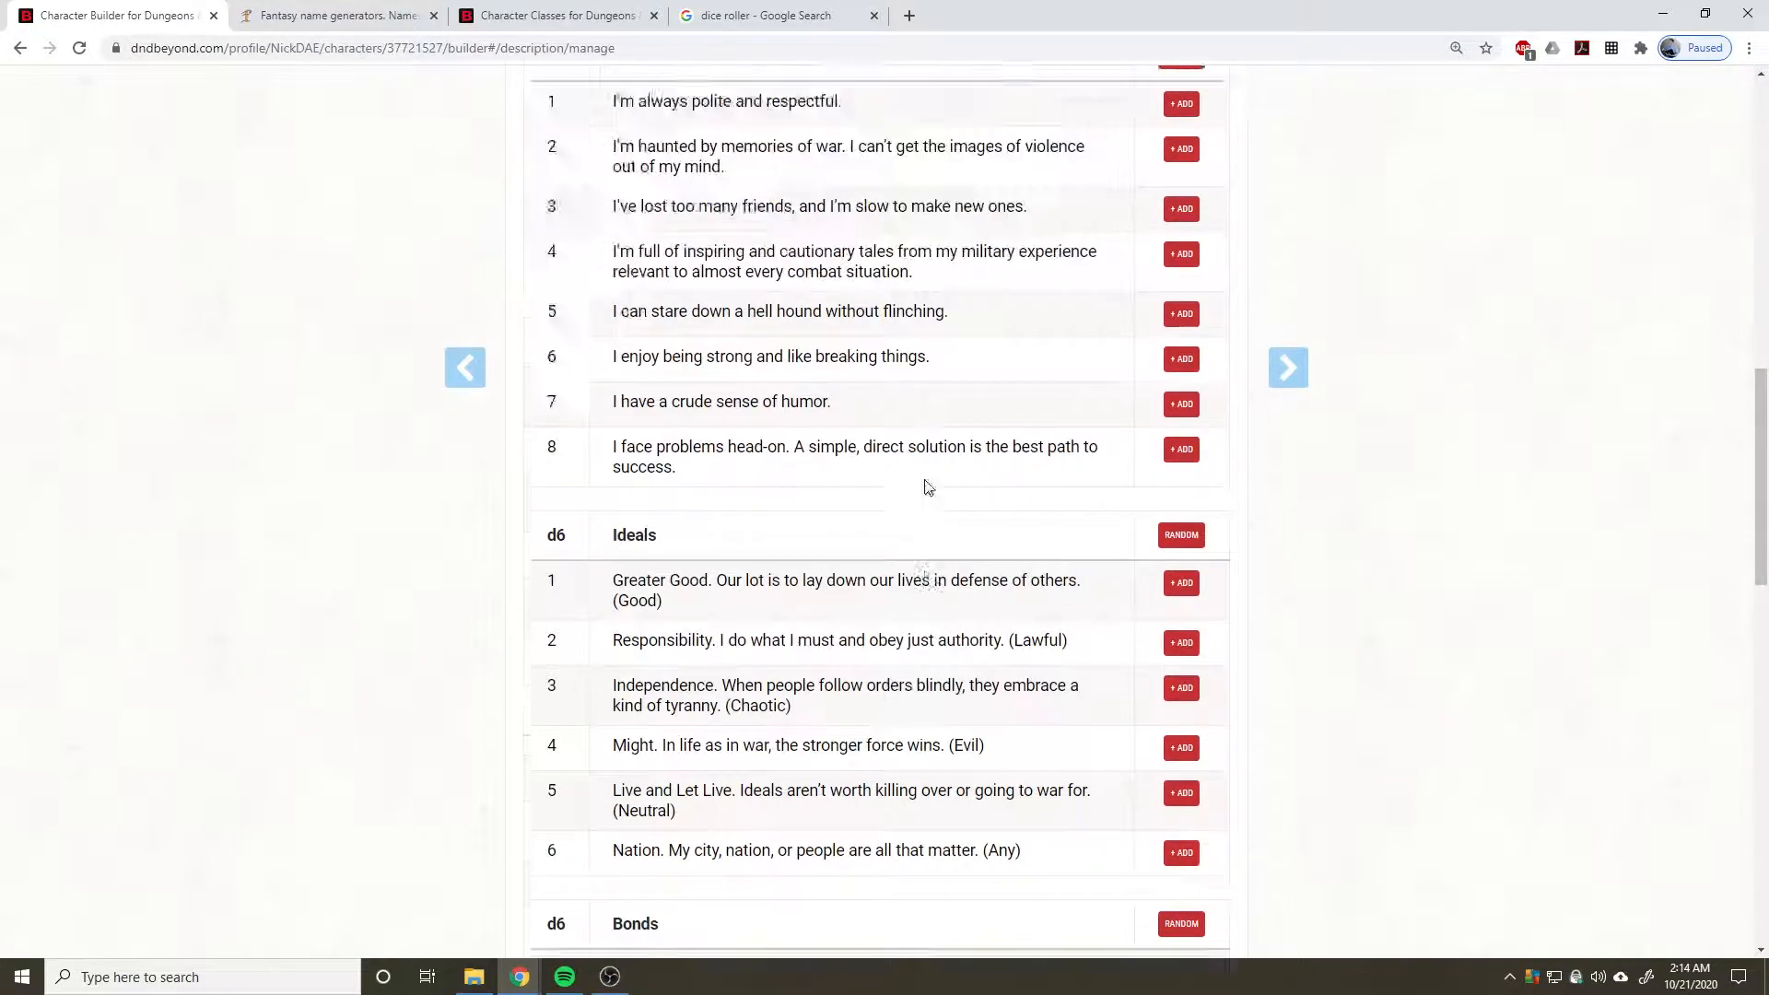
{"action": "left_click", "coordinate": [606, 147]}
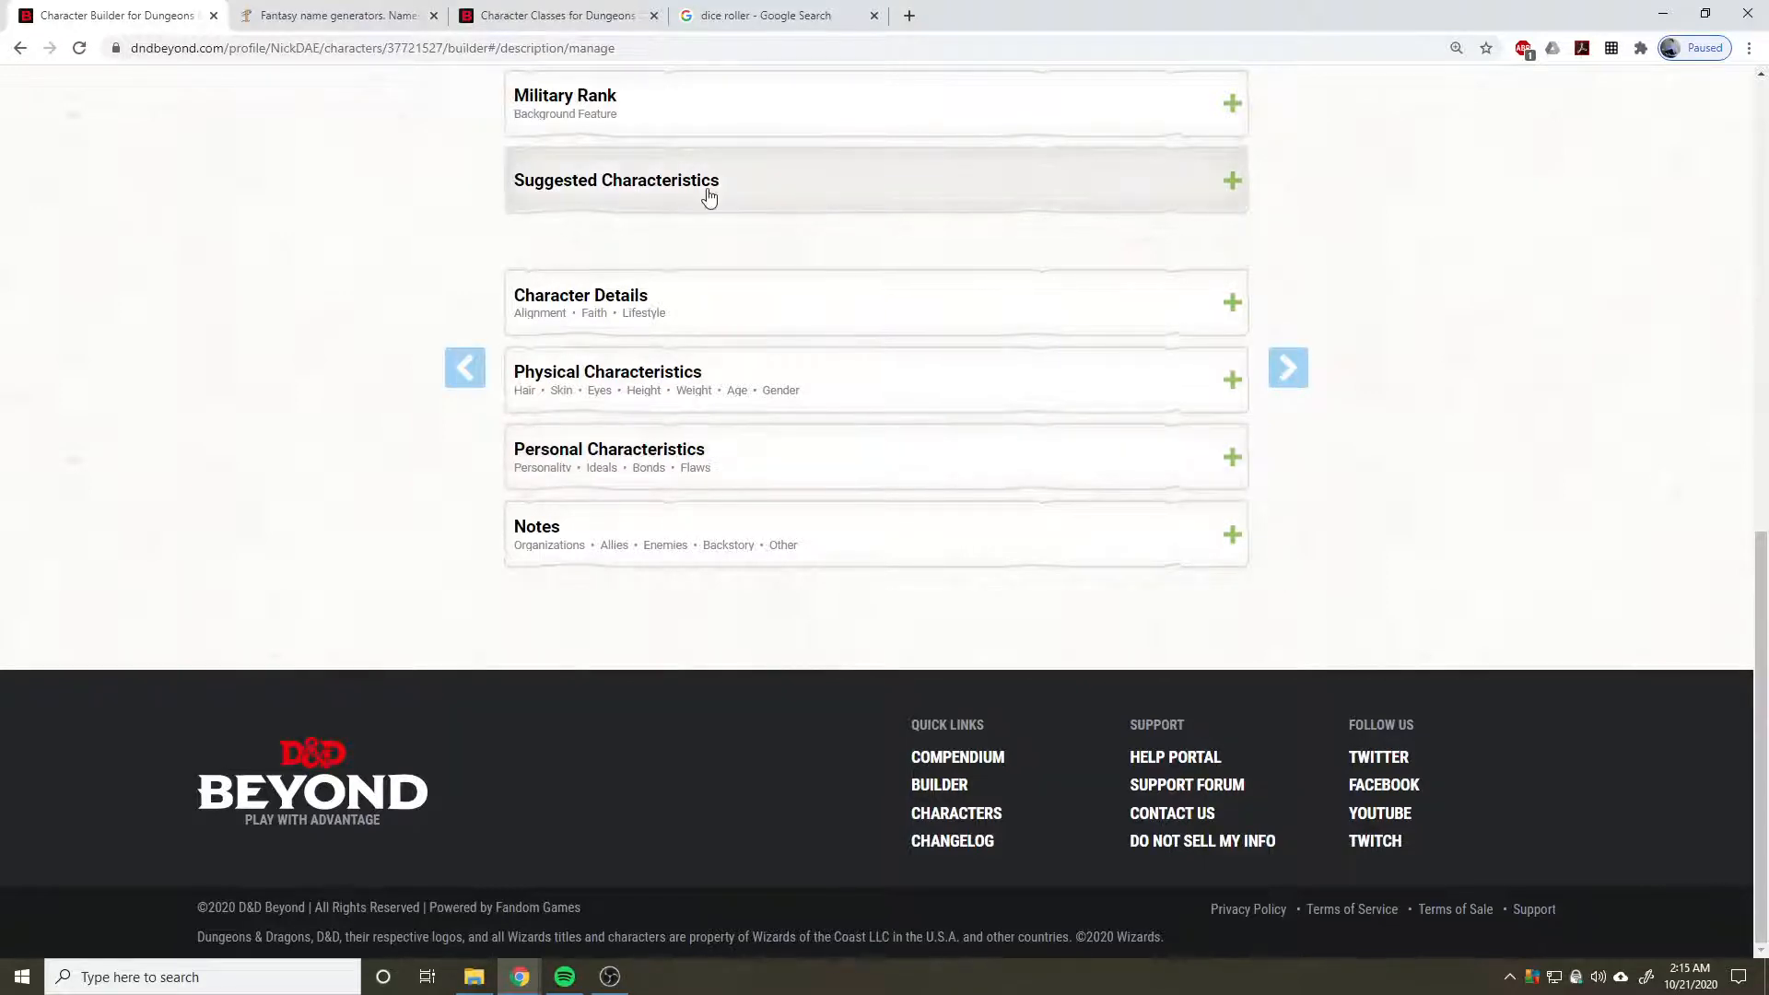
Examine the suggested ideals under Personal Characteristics without adding any, then collapse the section.
{"action": "left_click", "coordinate": [726, 466]}
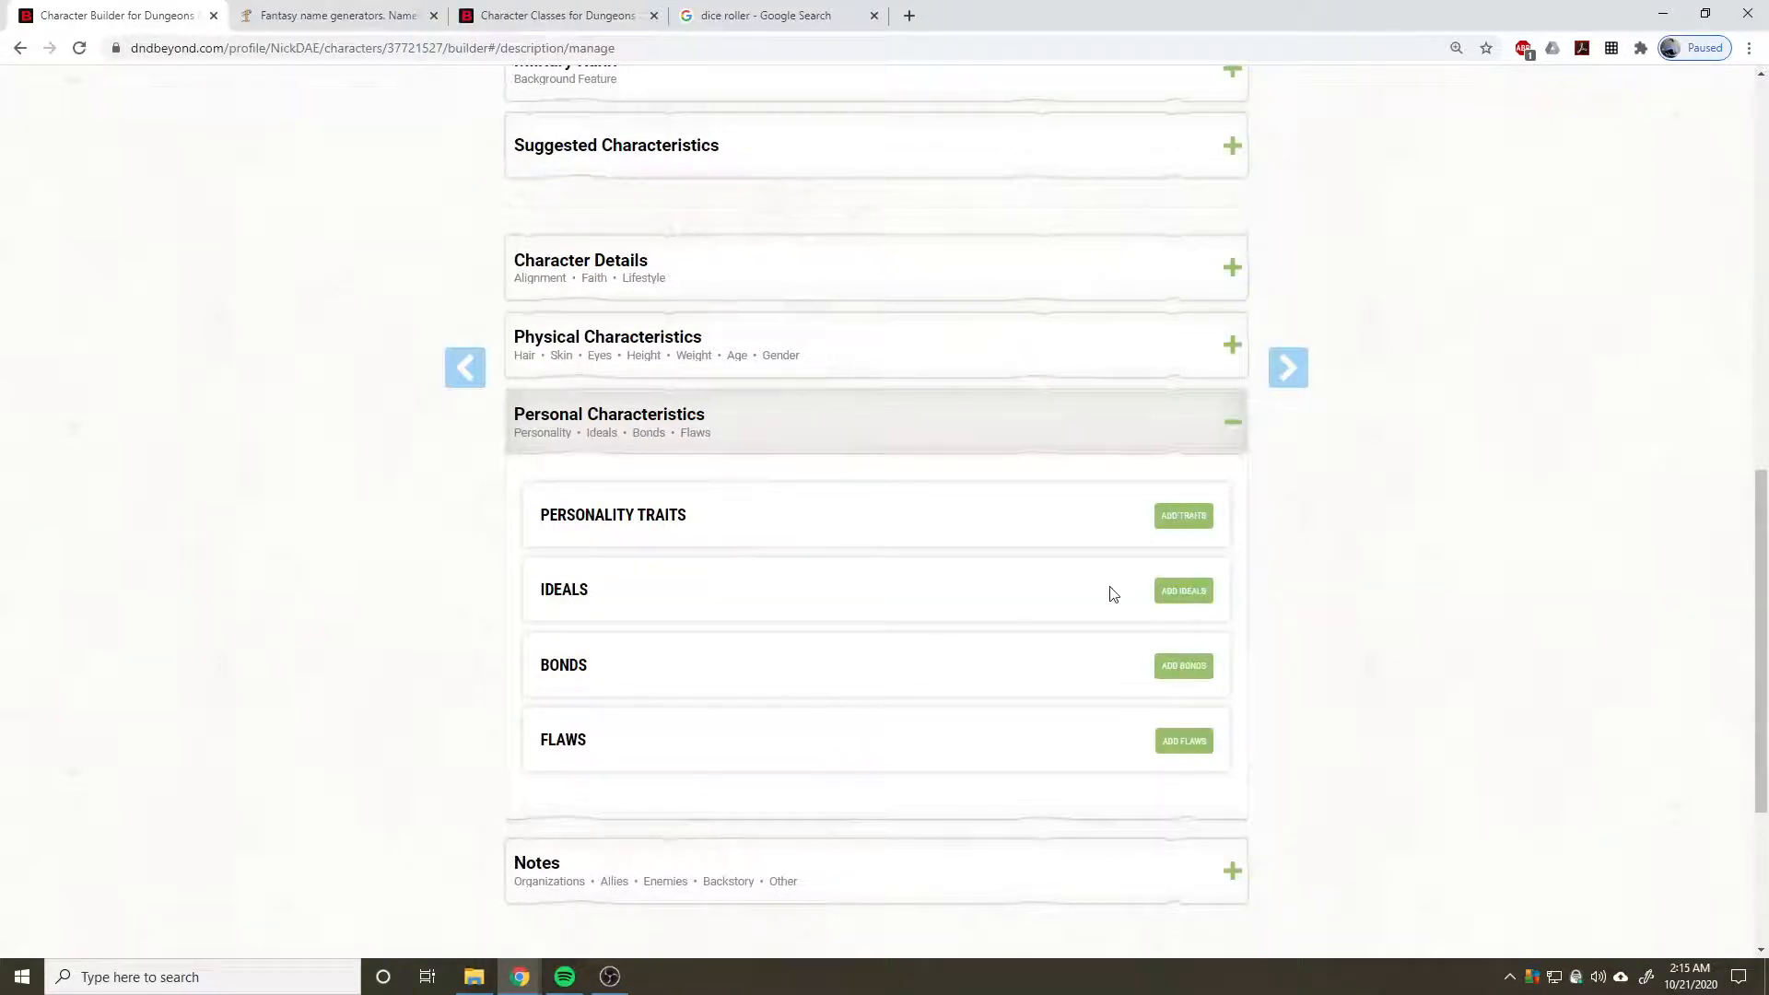
{"action": "left_click", "coordinate": [1173, 595]}
{"action": "scroll", "coordinate": [1173, 600], "scroll_direction": "down", "scroll_amount": 2}
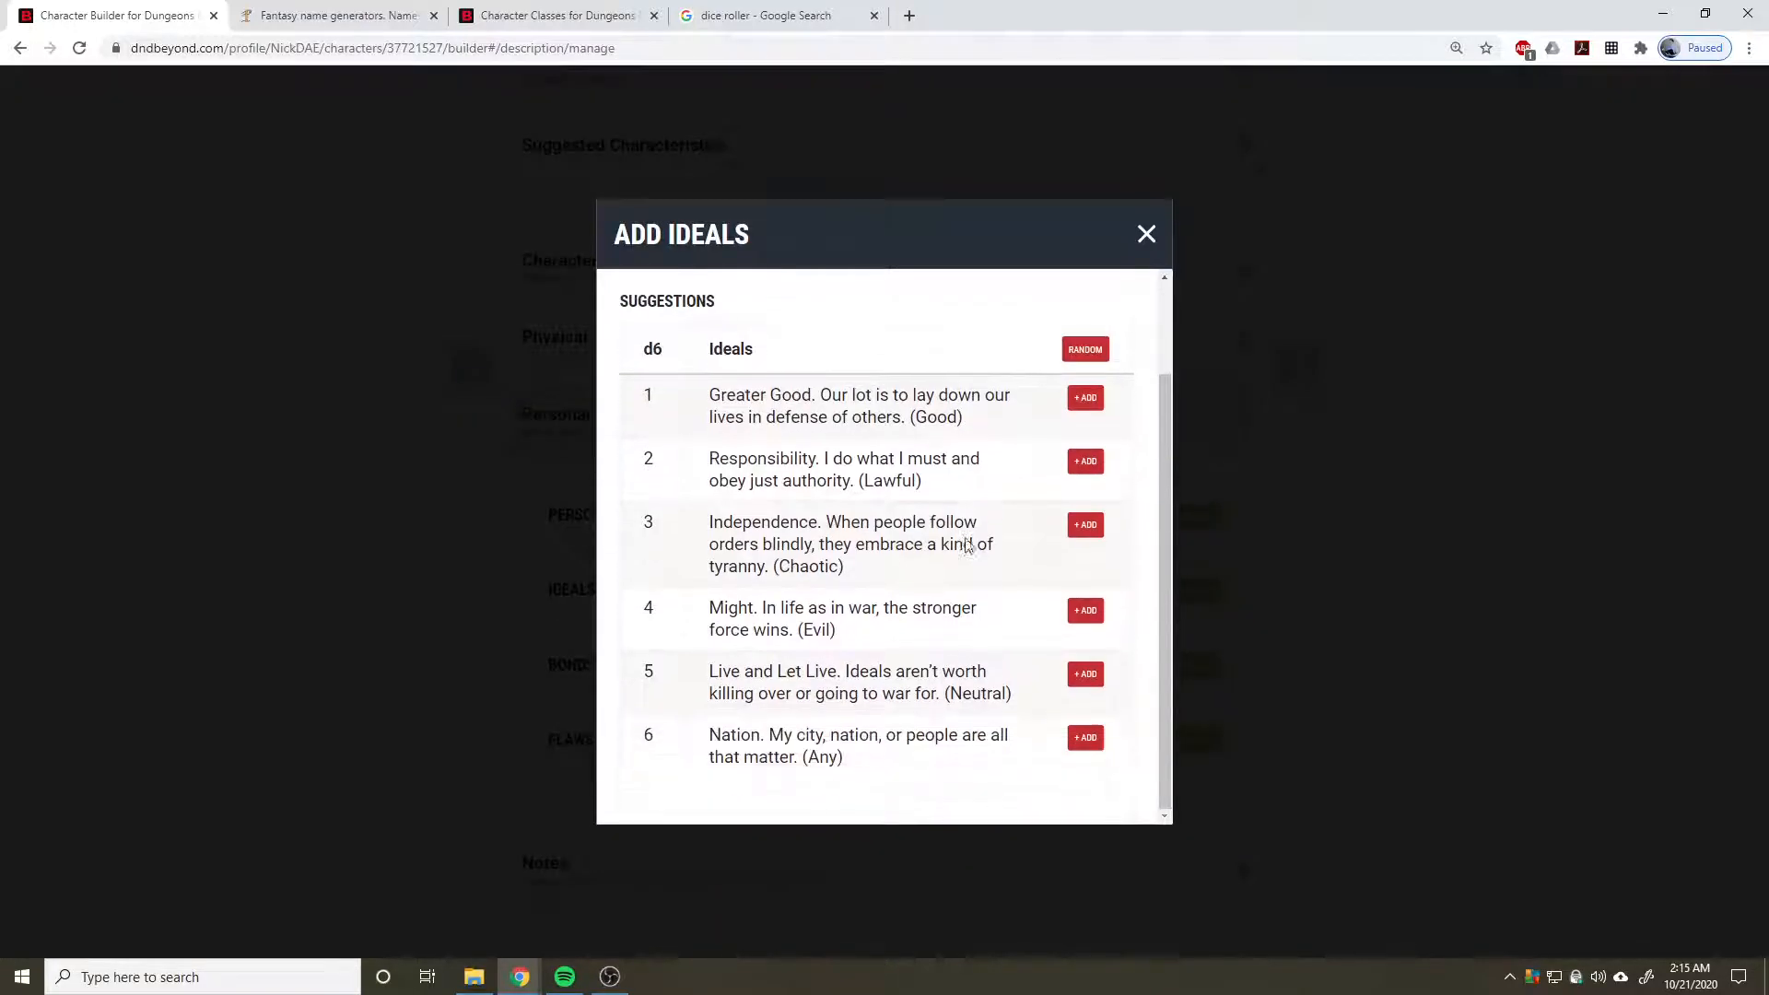
{"action": "left_click", "coordinate": [1147, 235]}
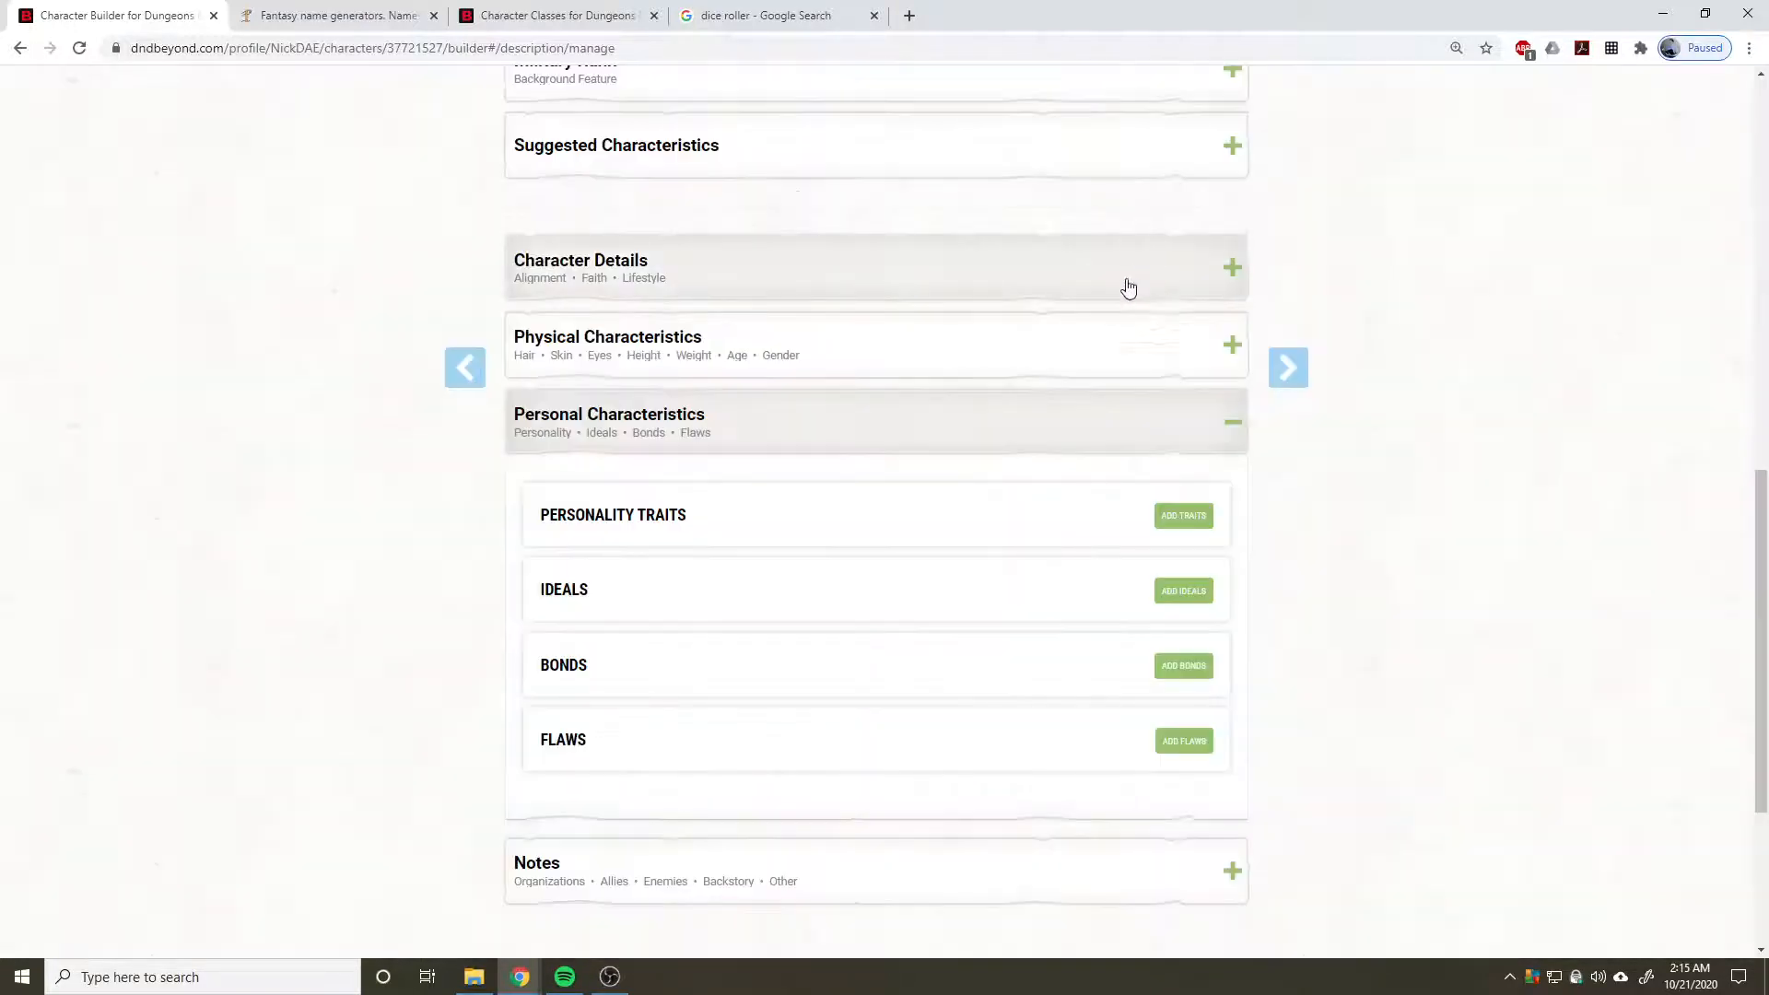
{"action": "left_click", "coordinate": [745, 421]}
Continue to the Equipment step and choose leather armor, two shortswords and a dungeoneer's pack as the Ranger starting equipment.
{"action": "scroll", "coordinate": [604, 518], "scroll_direction": "up", "scroll_amount": 10}
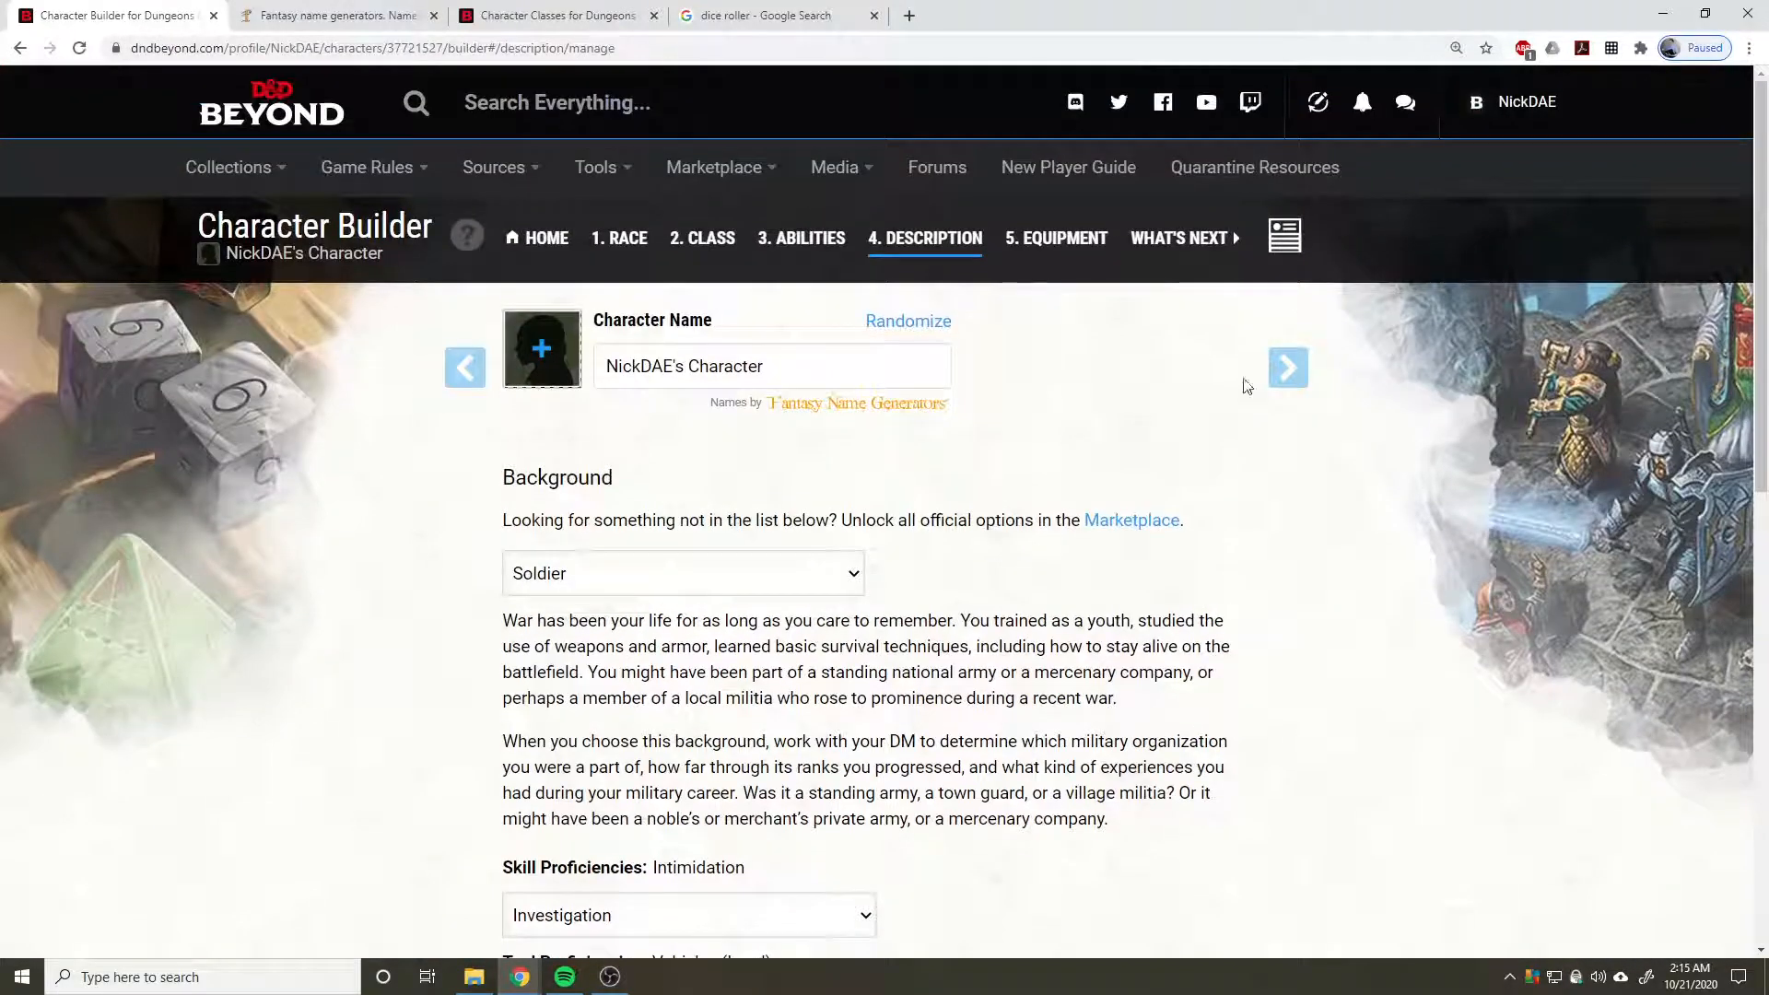
{"action": "left_click", "coordinate": [1289, 368]}
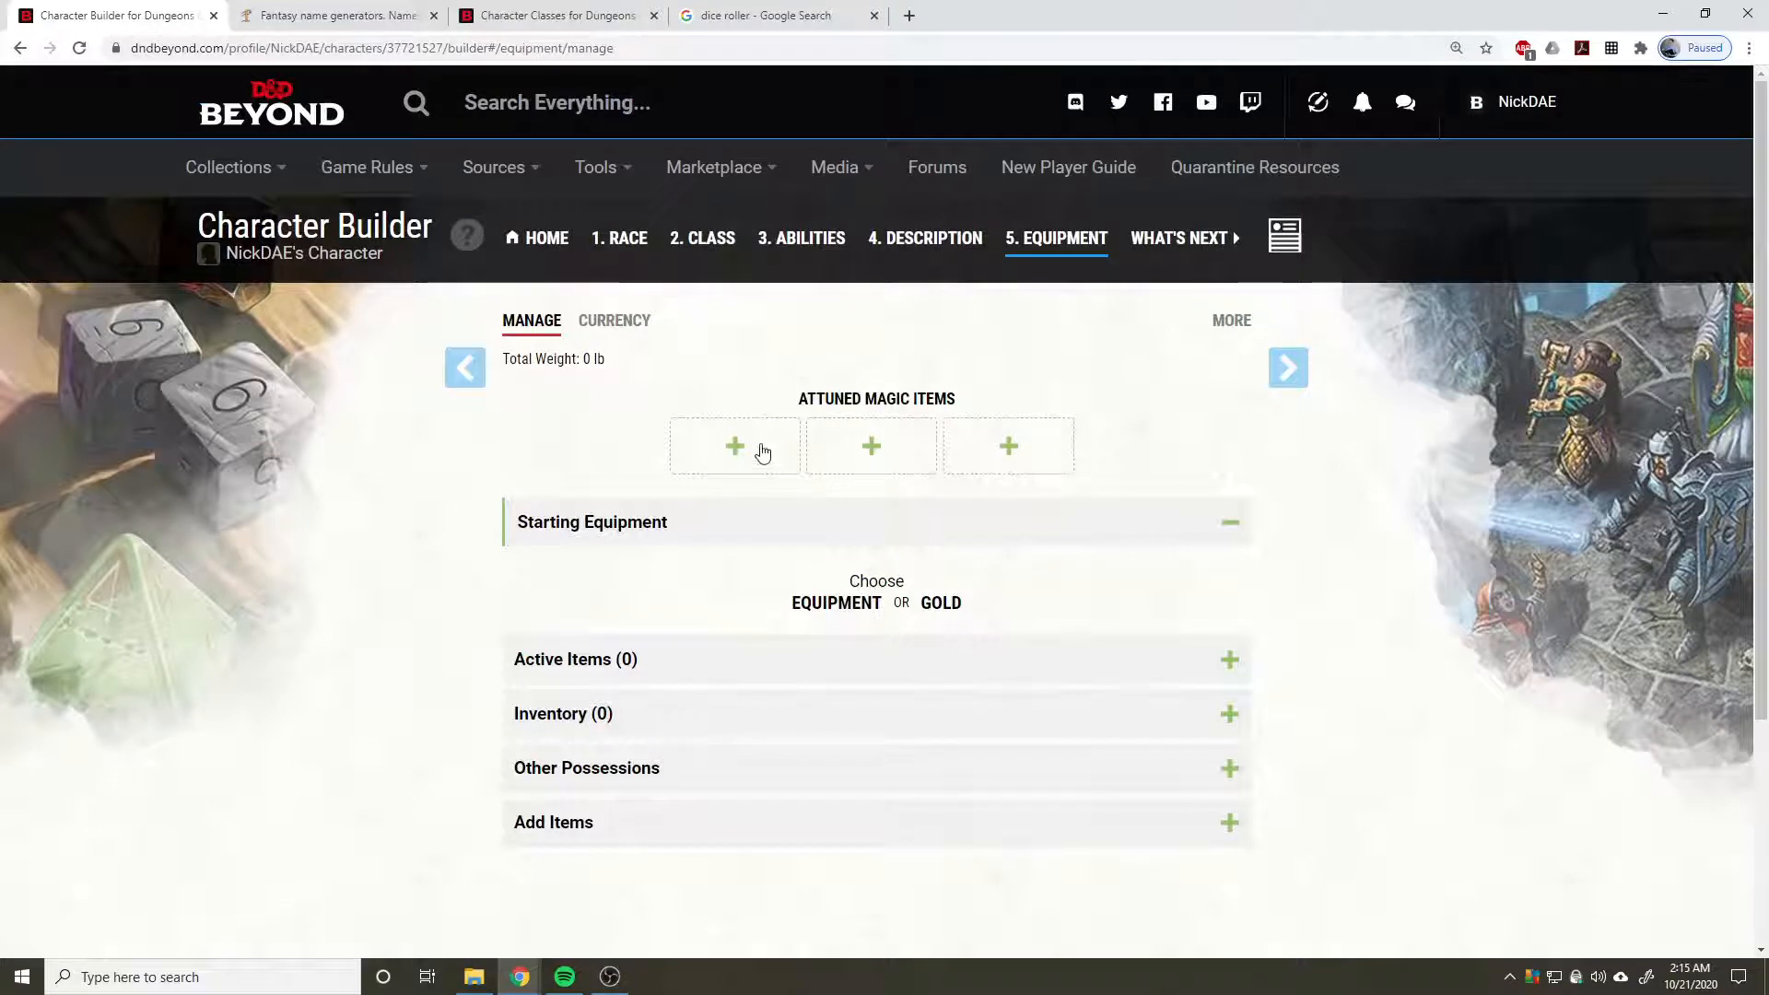
{"action": "left_click", "coordinate": [818, 612]}
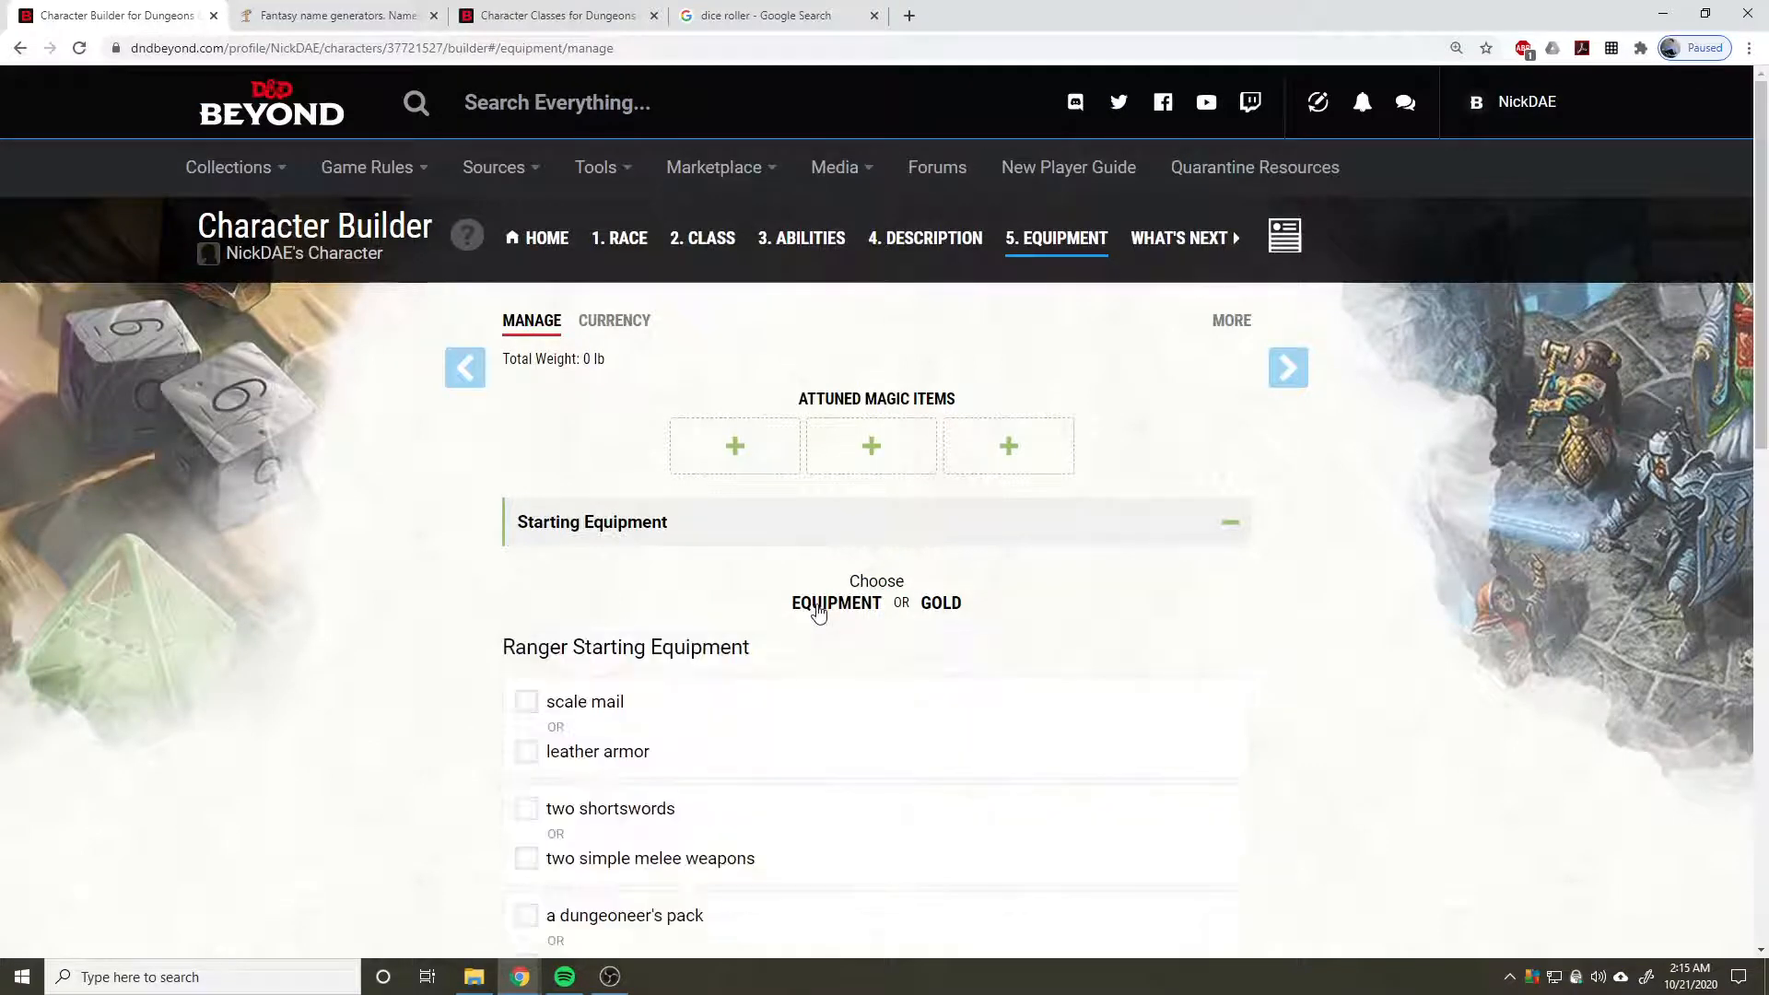
{"action": "scroll", "coordinate": [792, 654], "scroll_direction": "down", "scroll_amount": 4}
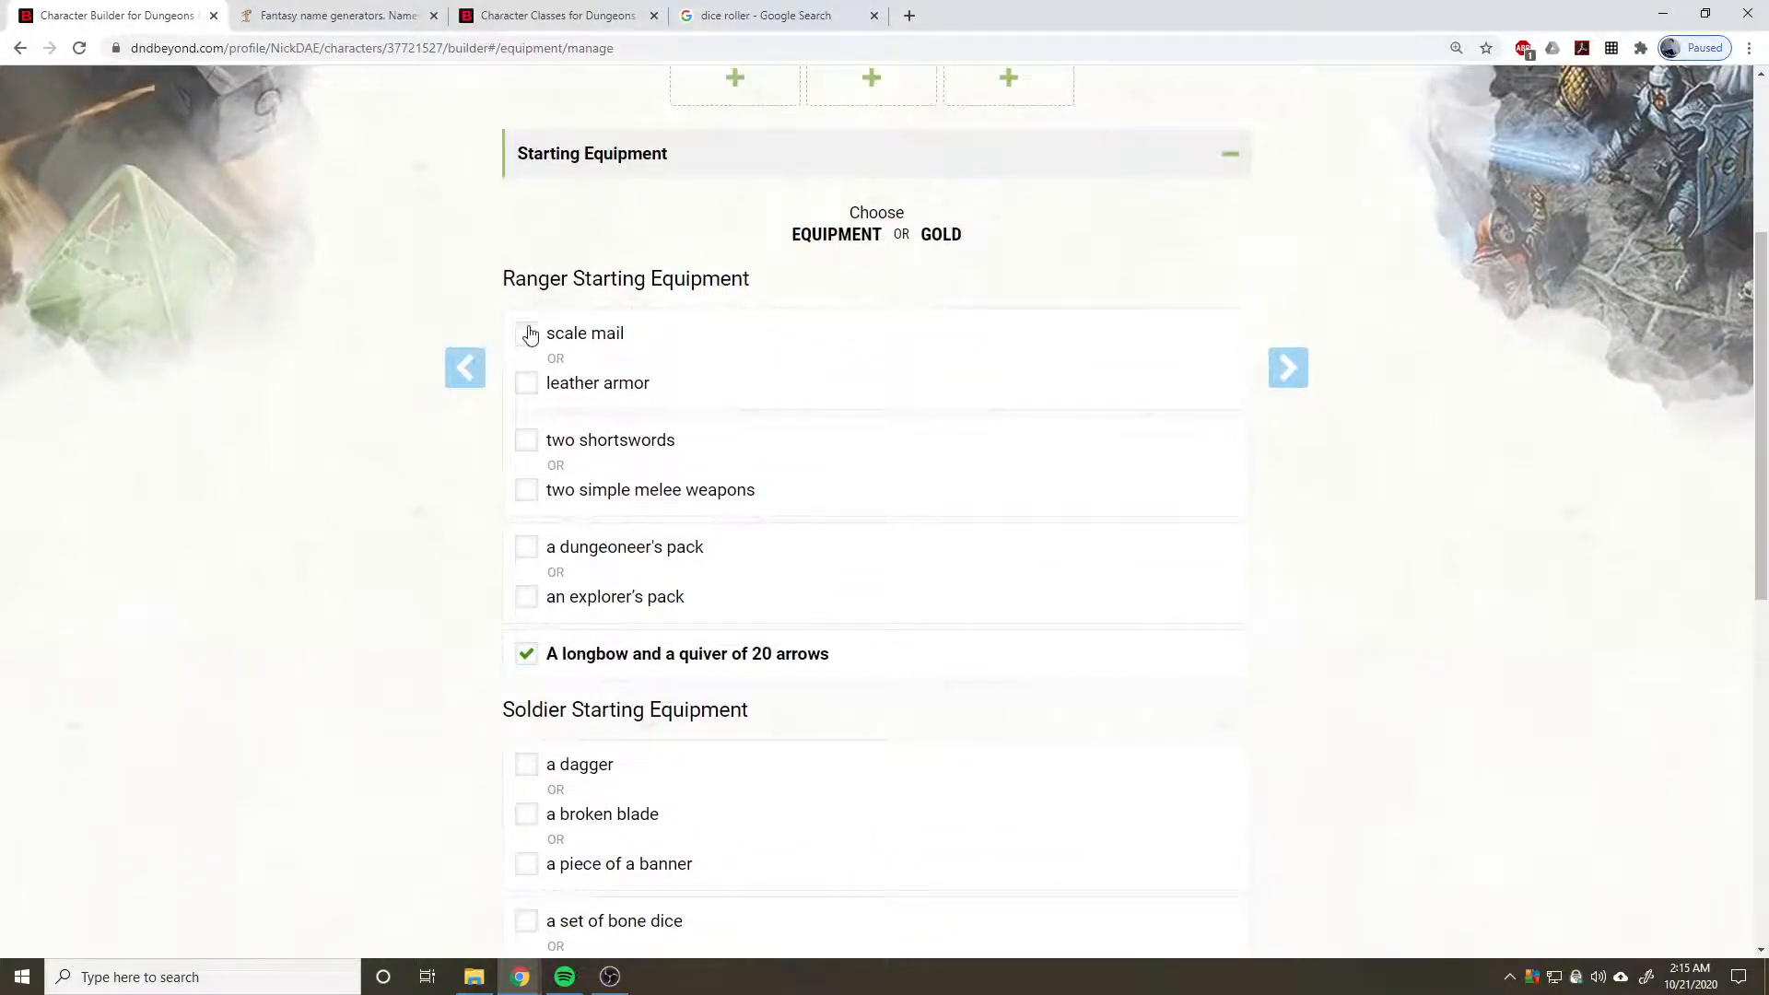
{"action": "left_click", "coordinate": [526, 387]}
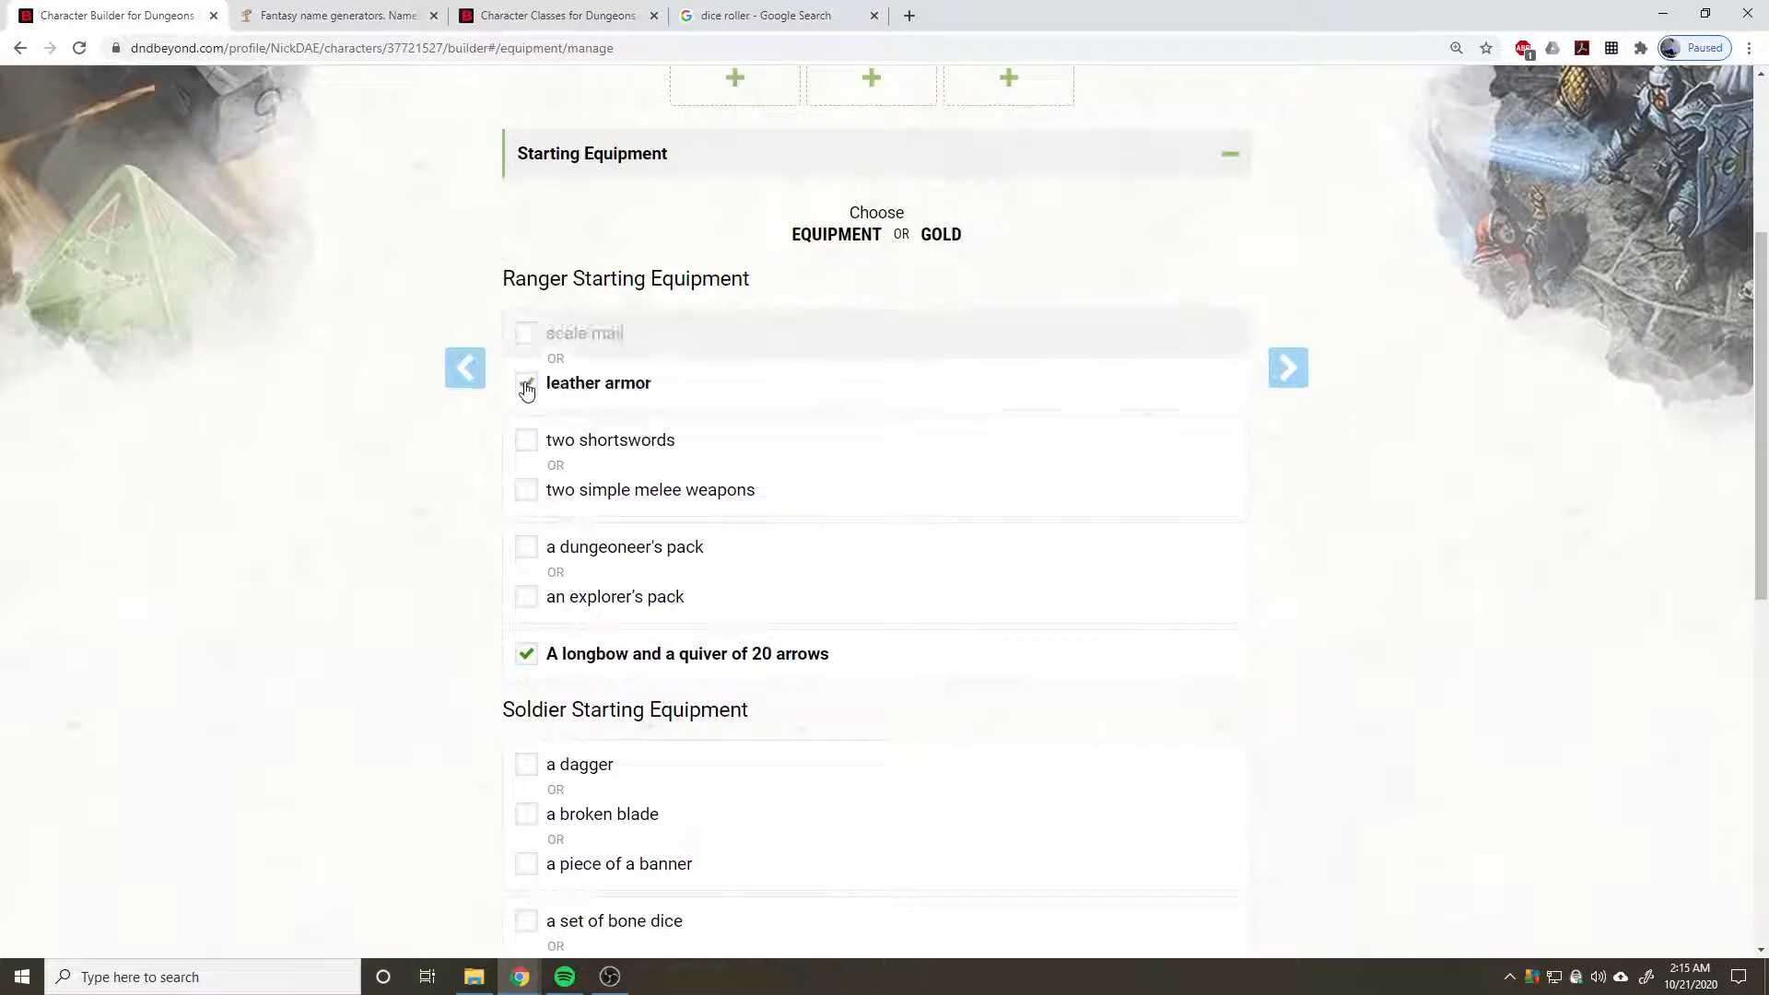
{"action": "left_click", "coordinate": [526, 441]}
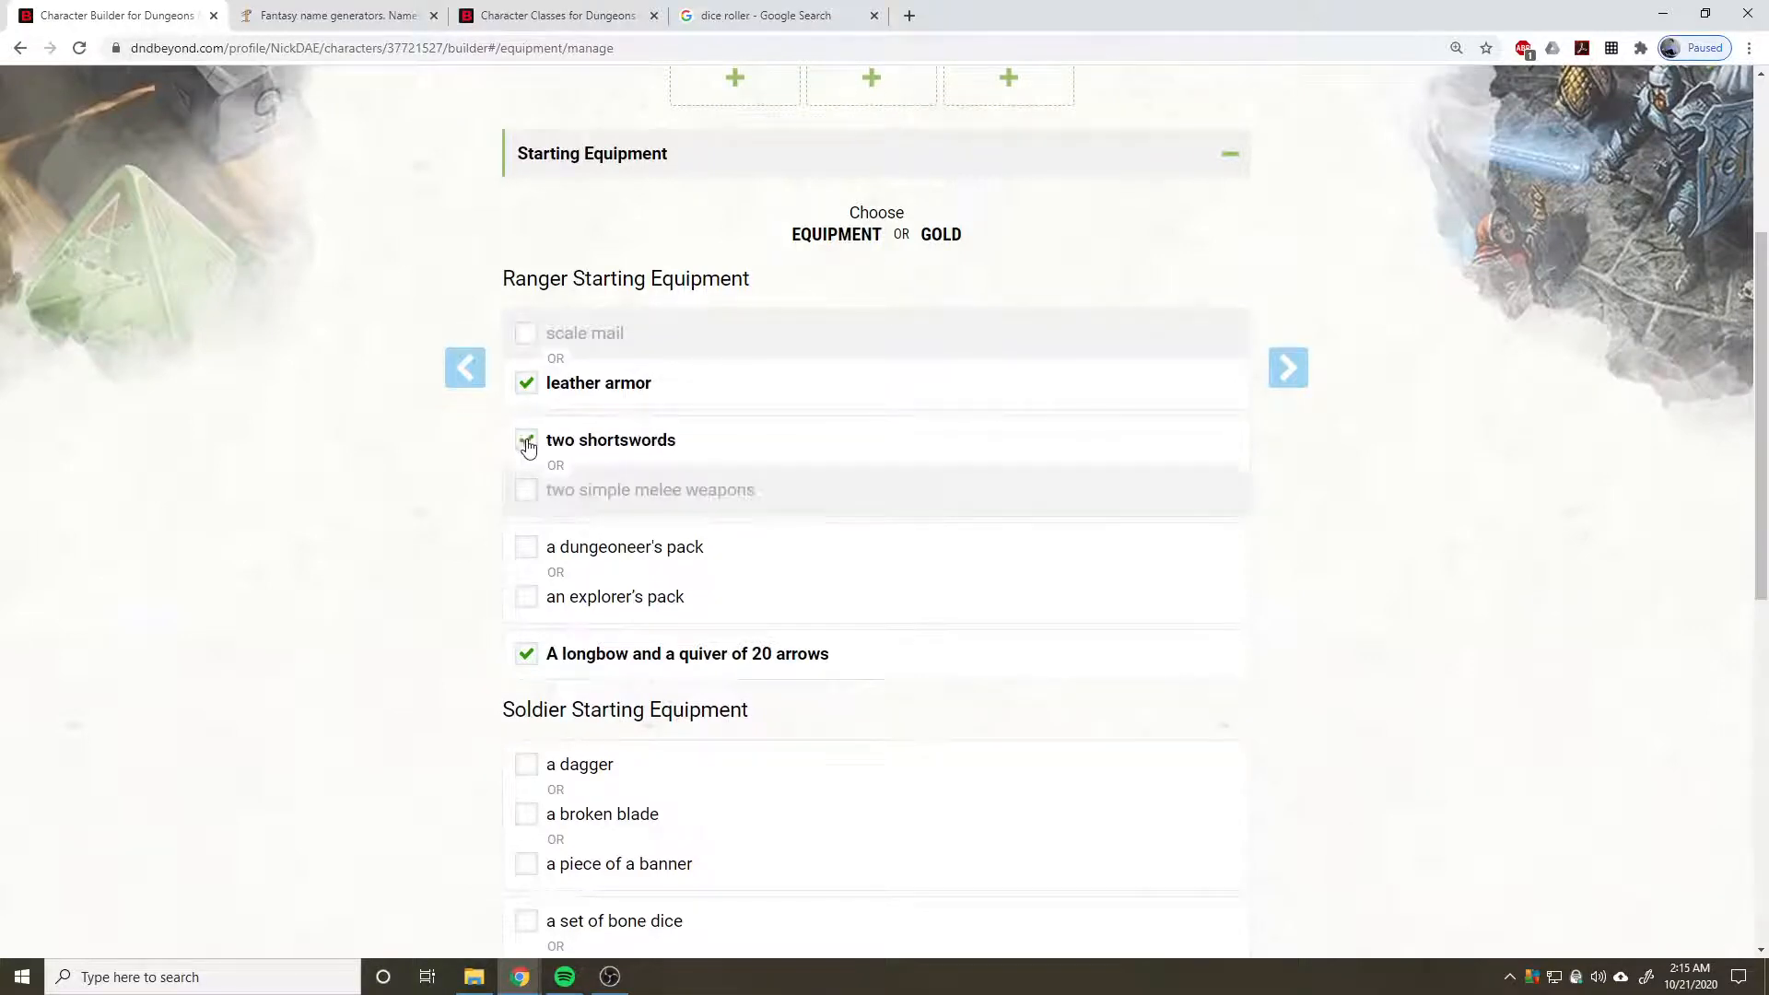
{"action": "left_click", "coordinate": [521, 549]}
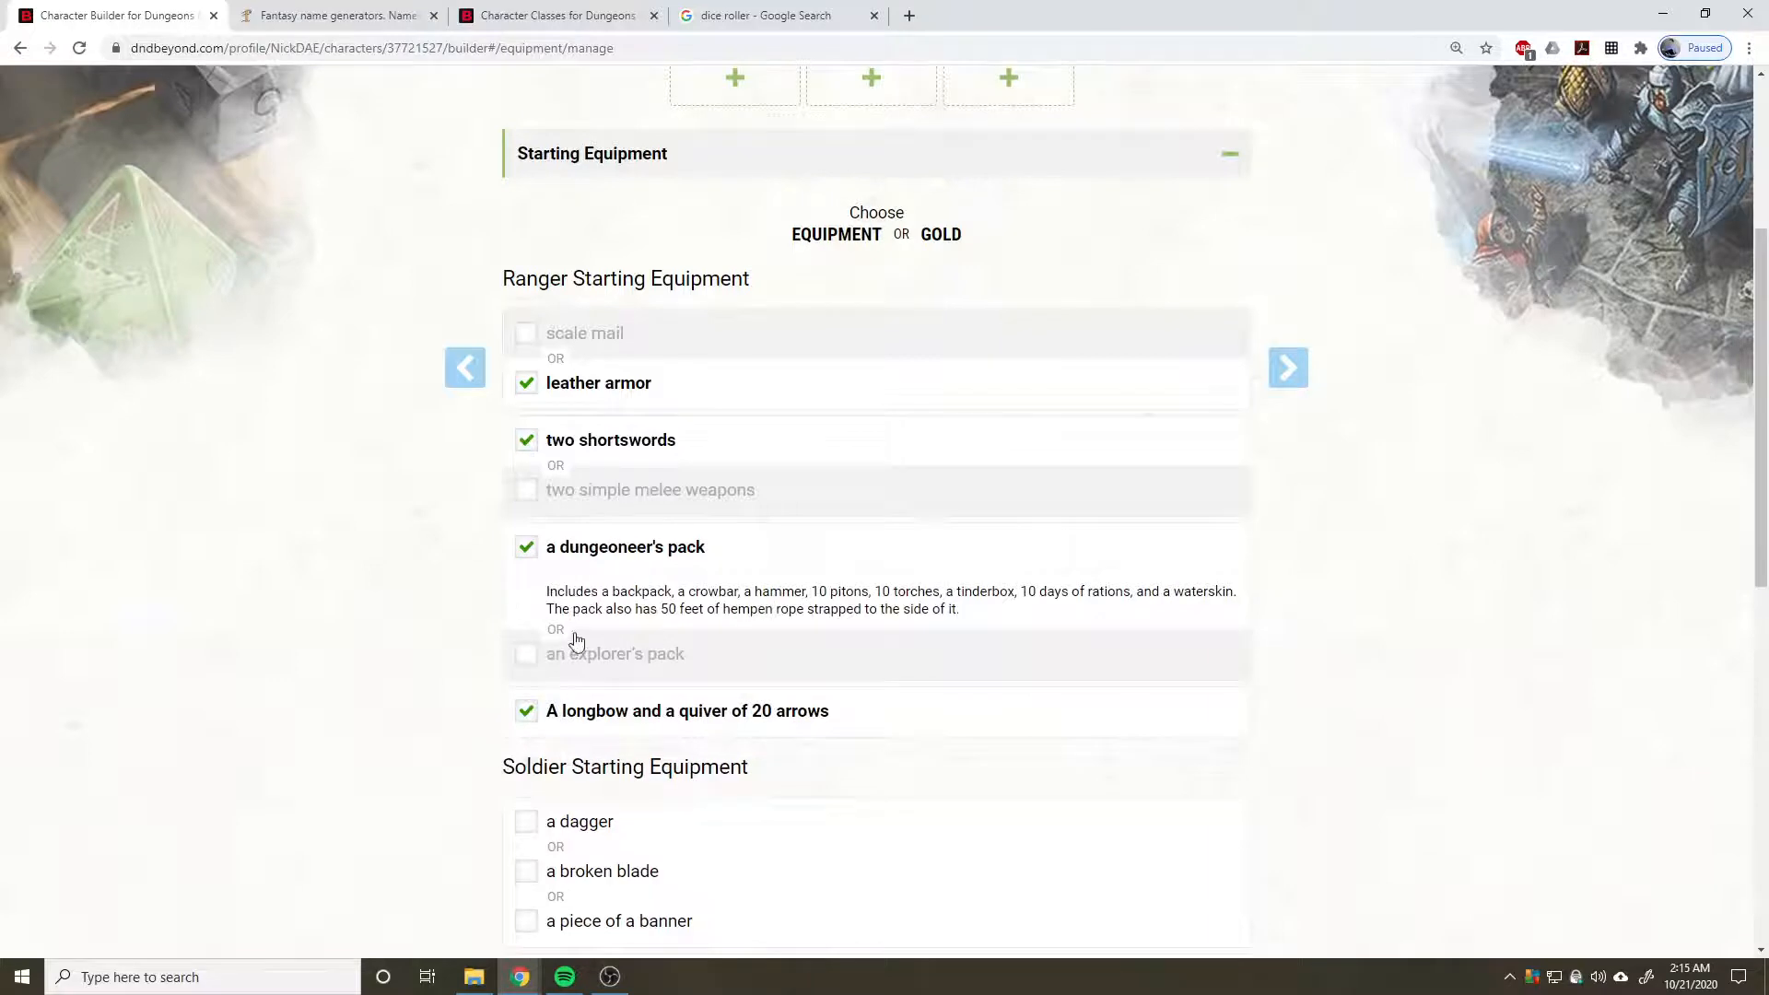
Choose a broken blade and a set of bone dice as the Soldier starting equipment and add all starting equipment to the character.
{"action": "scroll", "coordinate": [875, 608], "scroll_direction": "down", "scroll_amount": 3}
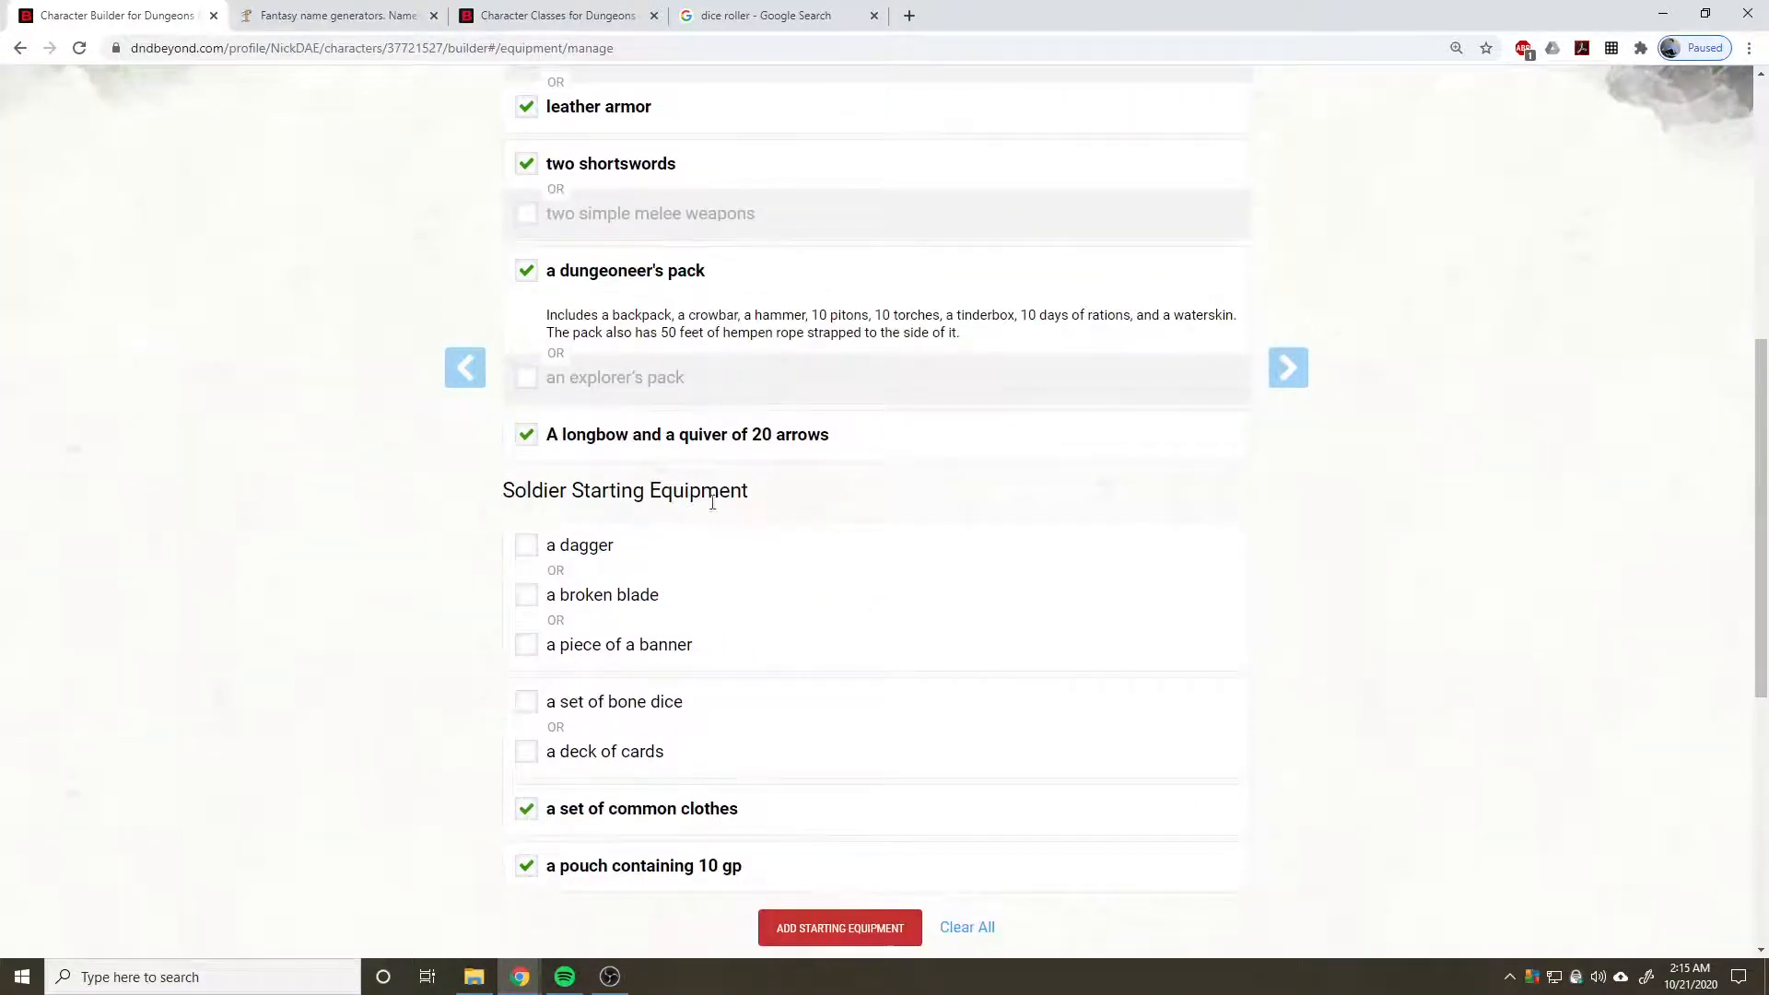
{"action": "left_click", "coordinate": [540, 594]}
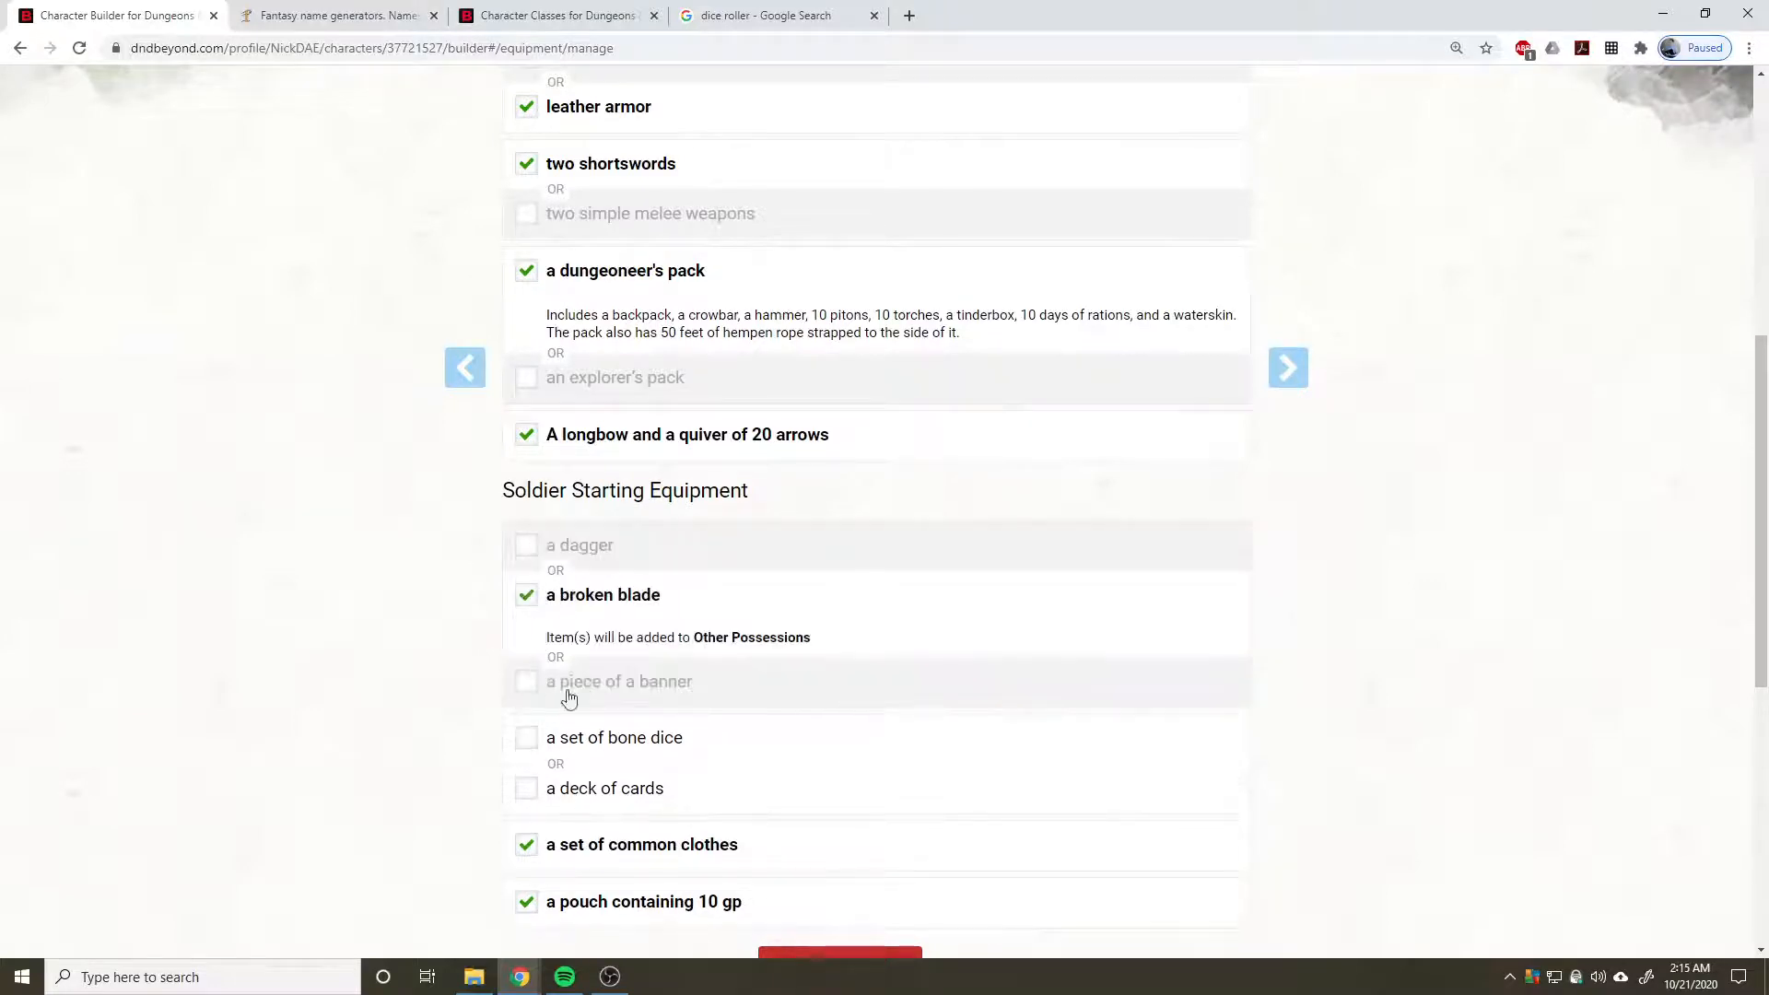
{"action": "scroll", "coordinate": [768, 742], "scroll_direction": "down", "scroll_amount": 2}
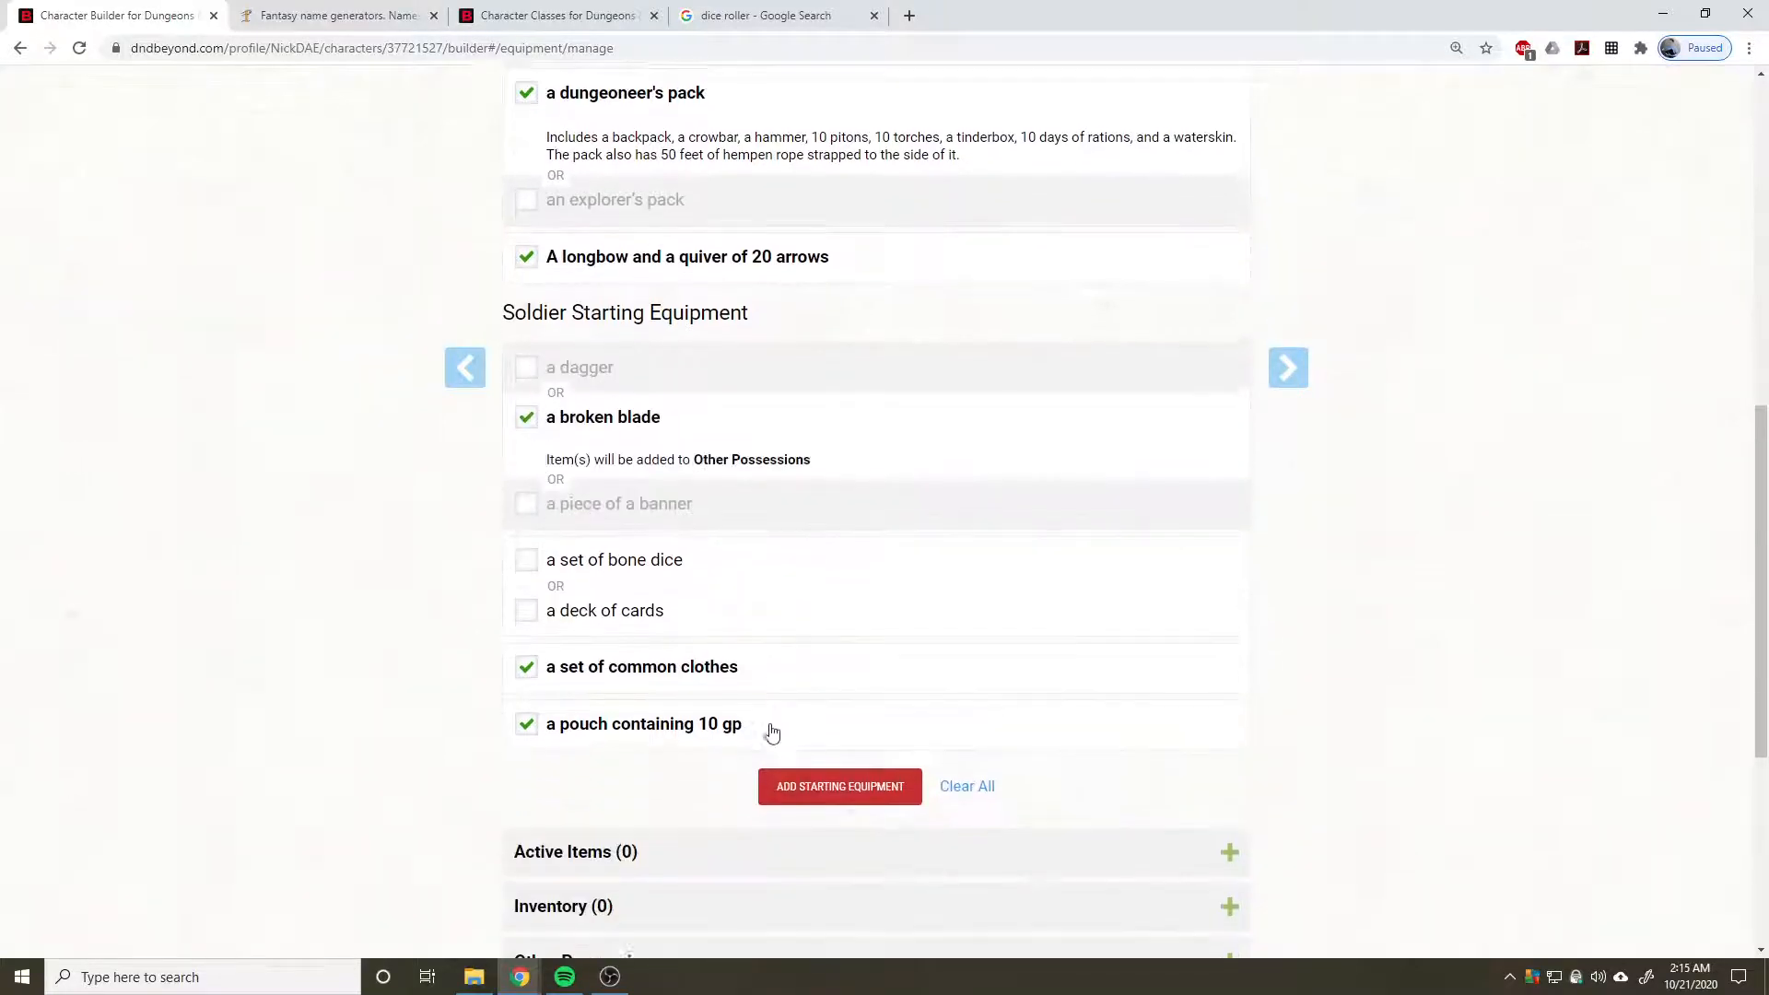
{"action": "left_click", "coordinate": [539, 569]}
{"action": "scroll", "coordinate": [426, 703], "scroll_direction": "down", "scroll_amount": 2}
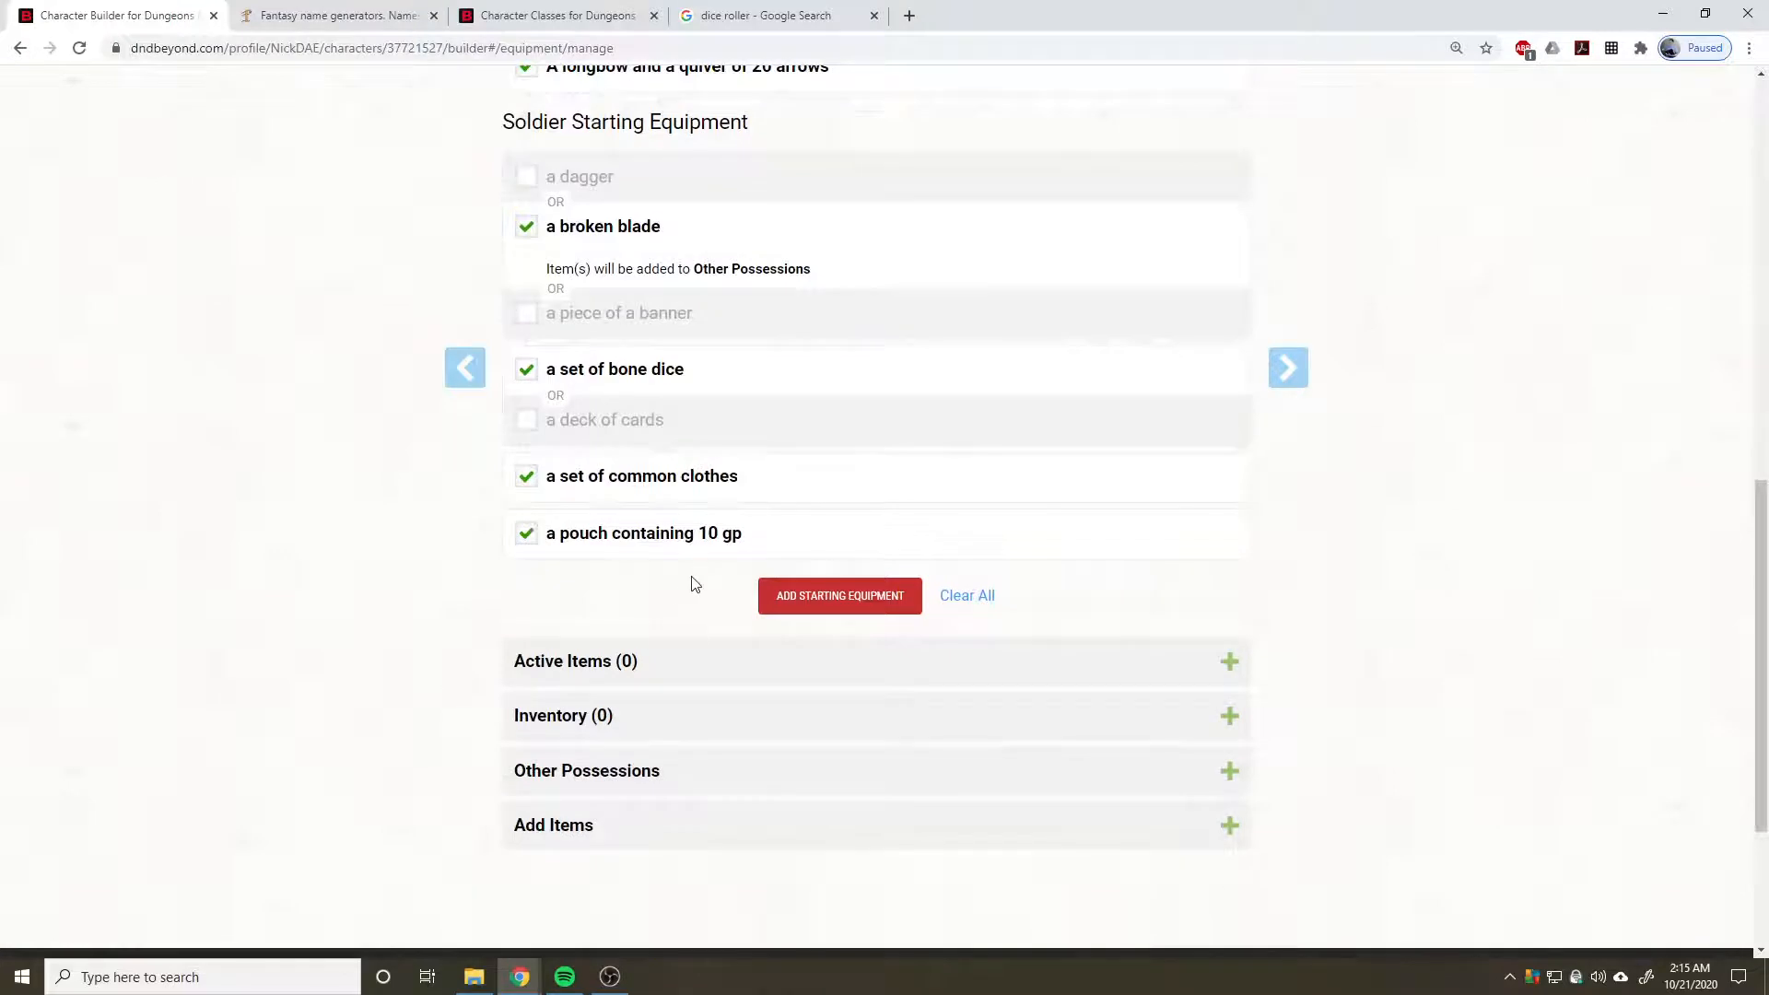
{"action": "left_click", "coordinate": [842, 595]}
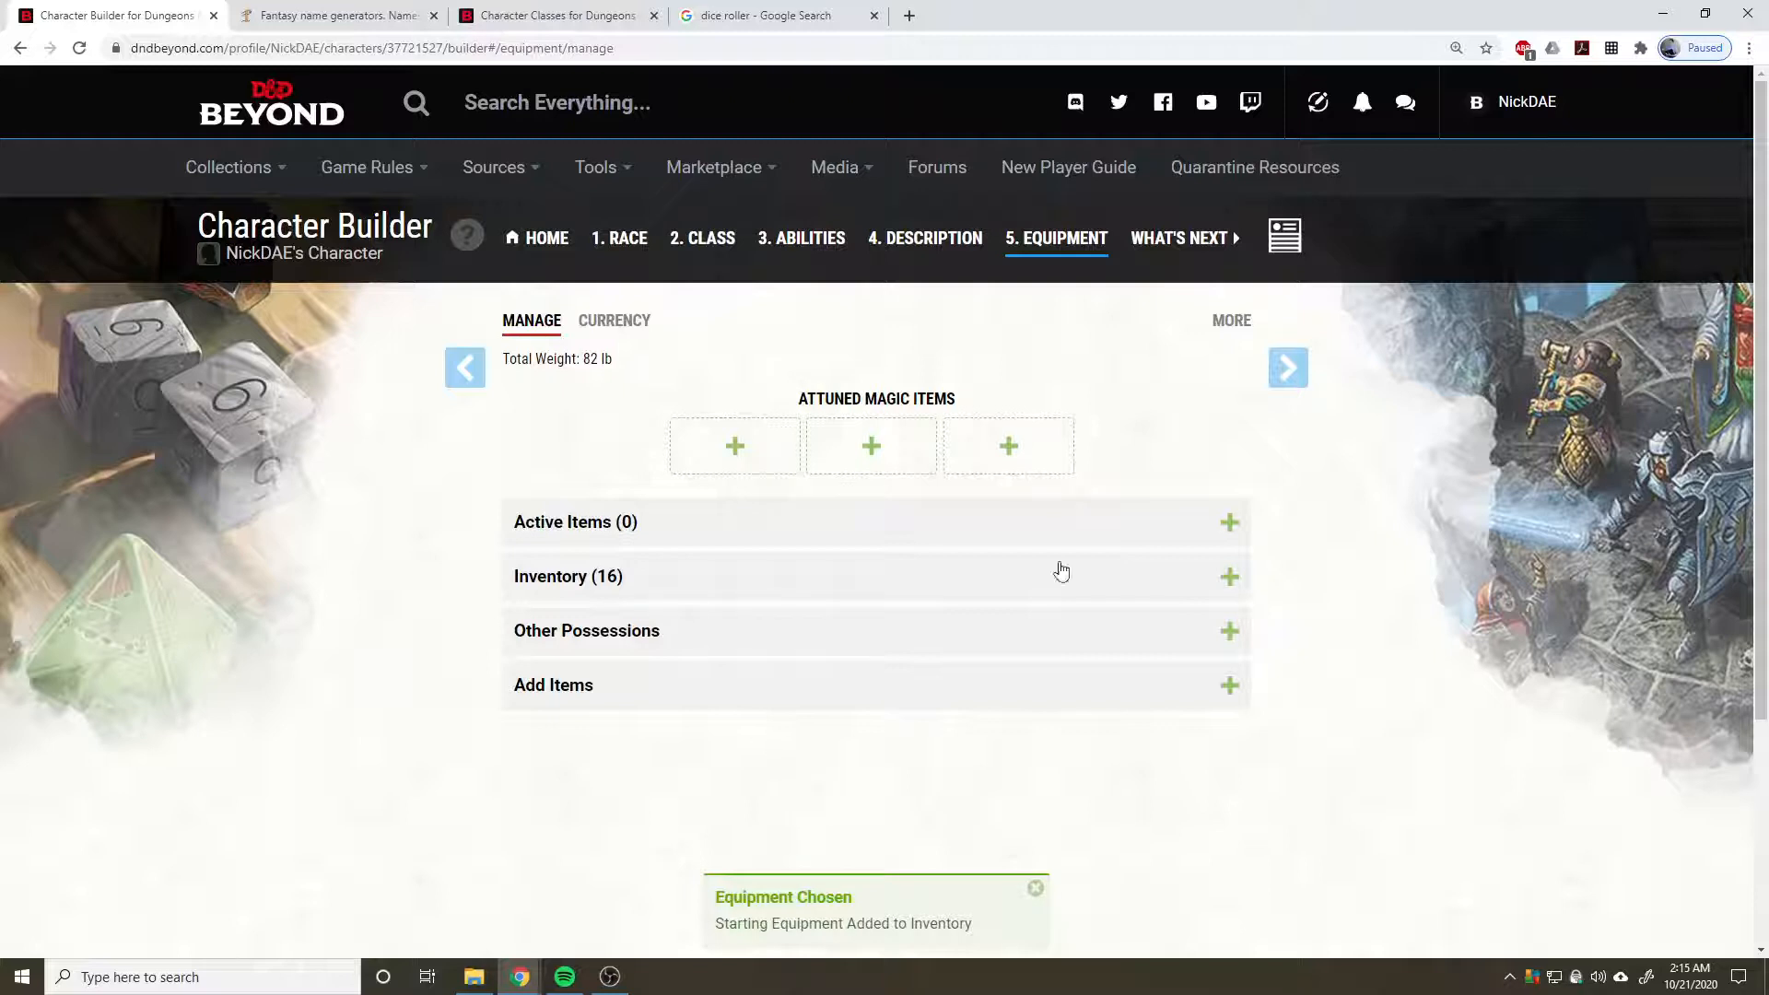
Finish the builder steps, view the character sheet, and reopen the character for editing from it.
{"action": "left_click", "coordinate": [1286, 369]}
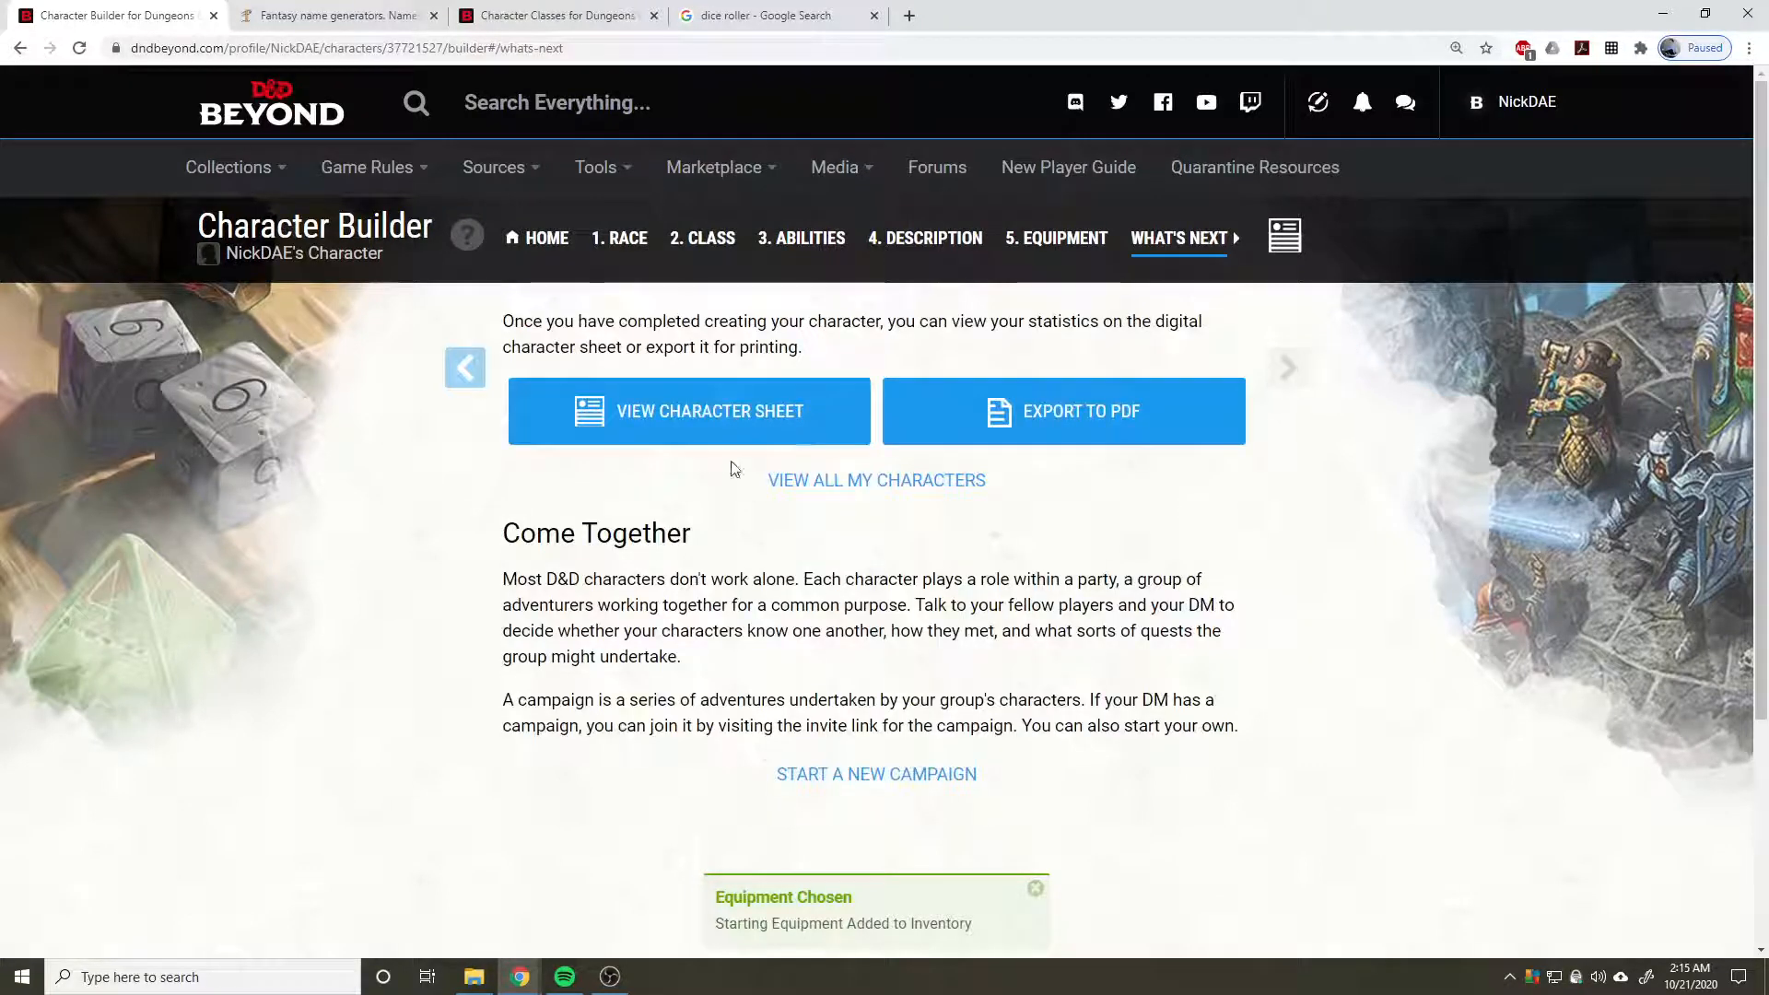
{"action": "left_click", "coordinate": [689, 410]}
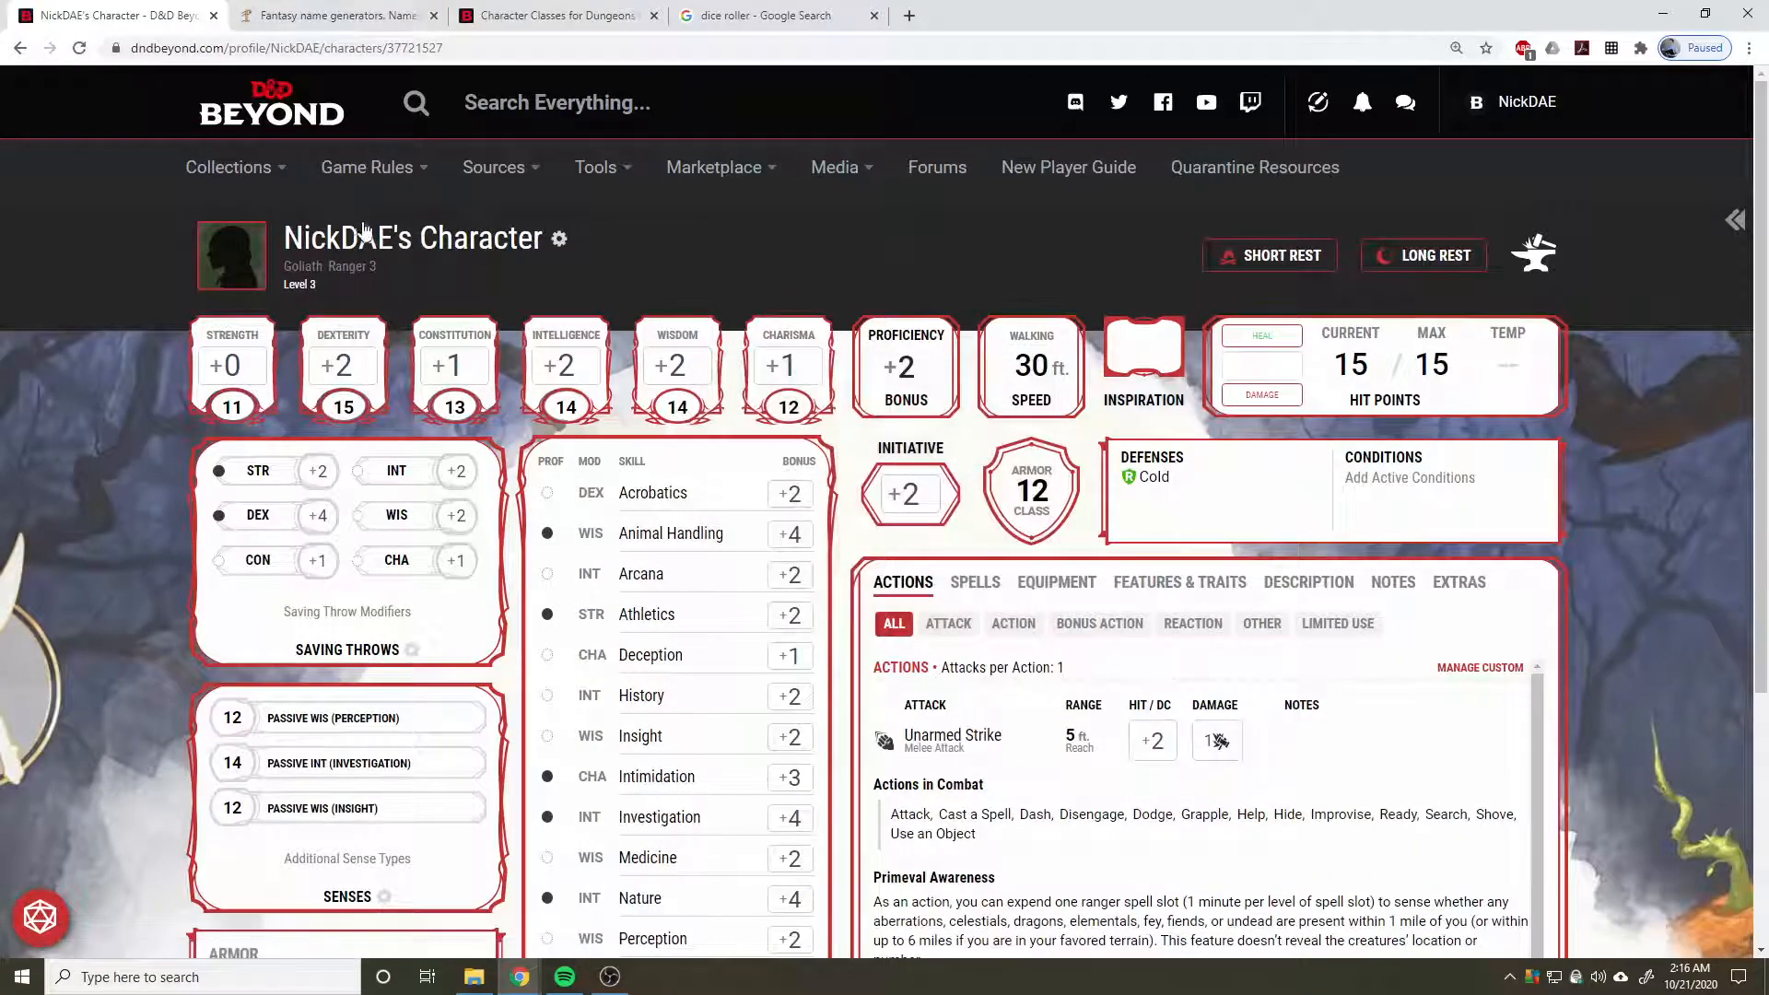
{"action": "left_click", "coordinate": [559, 240]}
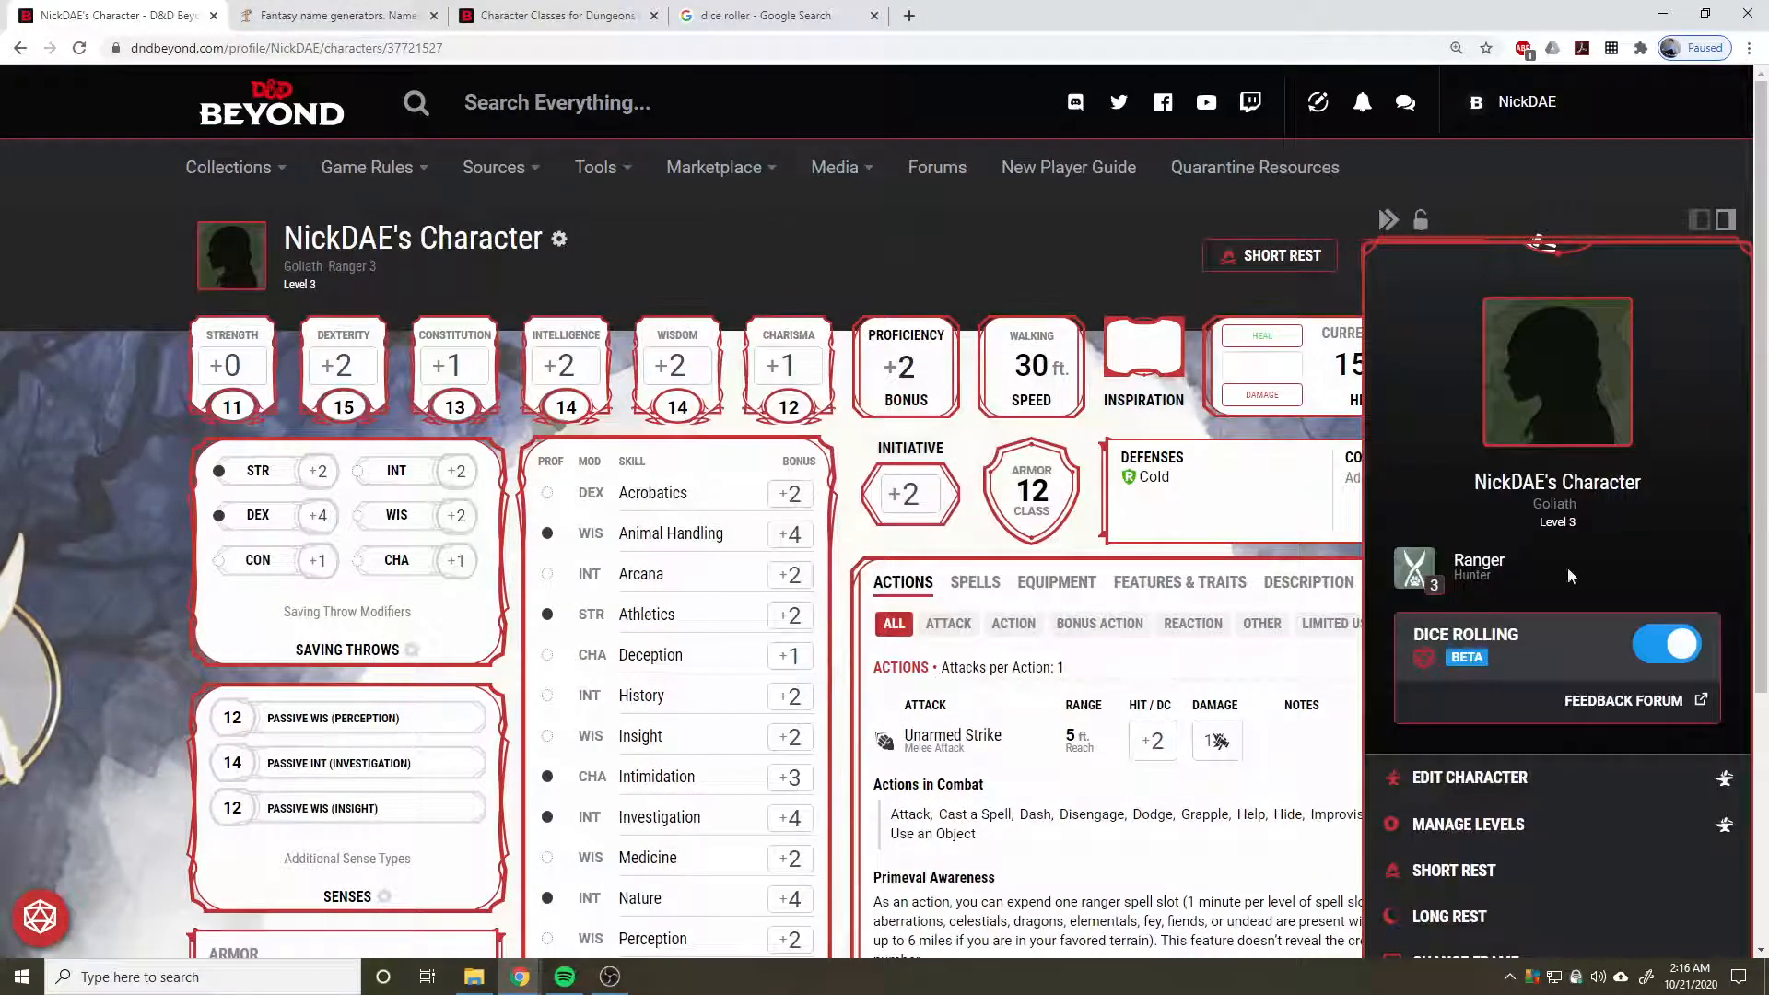
{"action": "left_click", "coordinate": [1488, 779]}
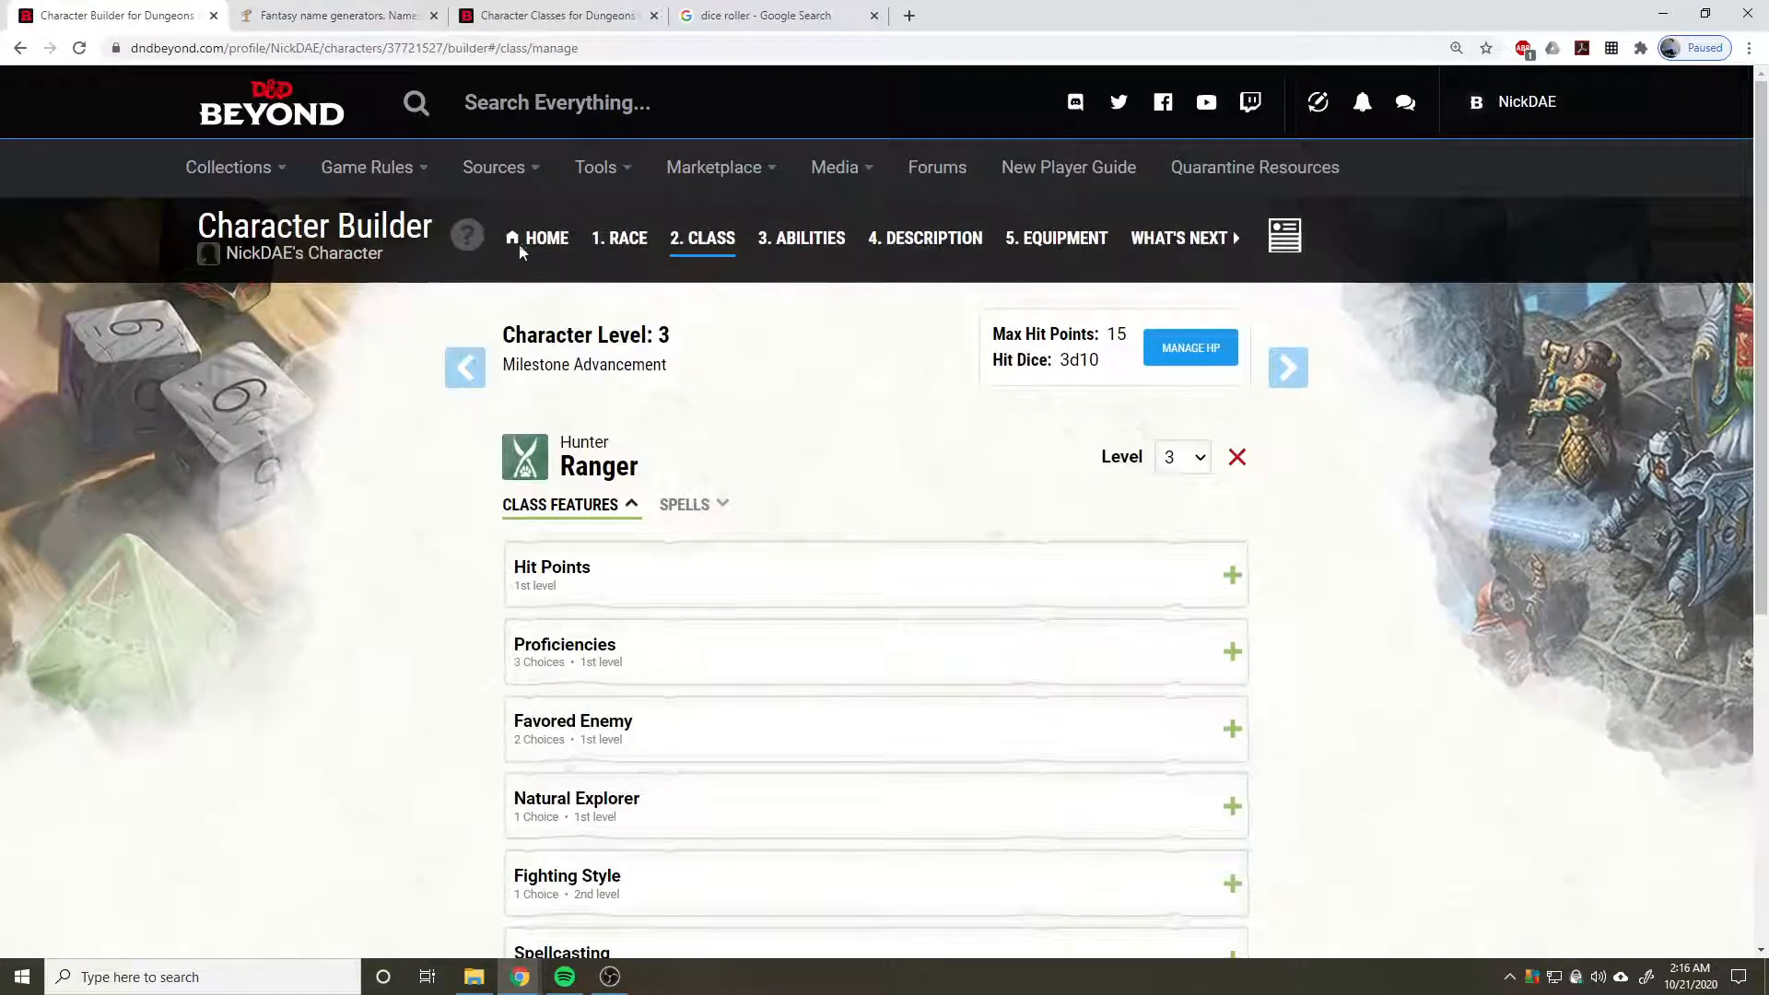
Return to the builder's Home step and rename the character as Dirth of Bagtown.
{"action": "left_click", "coordinate": [619, 239]}
{"action": "left_click", "coordinate": [544, 237]}
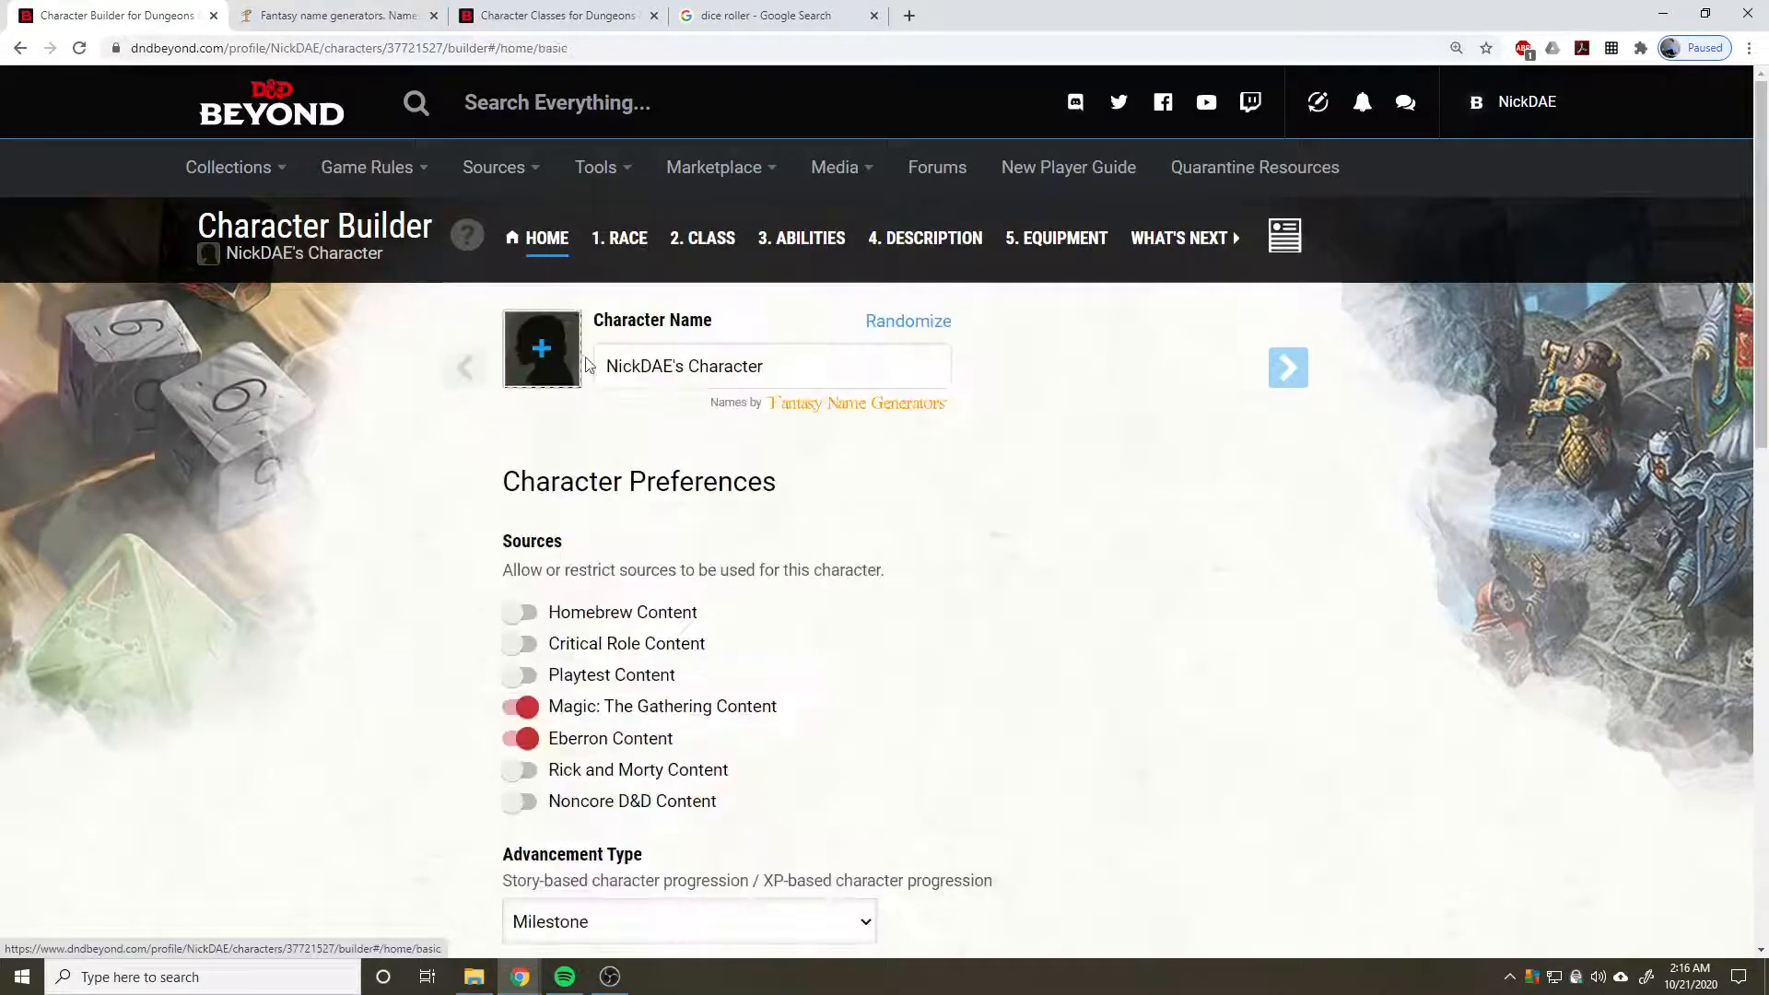
{"action": "left_click_drag", "start_coordinate": [786, 367], "coordinate": [604, 365]}
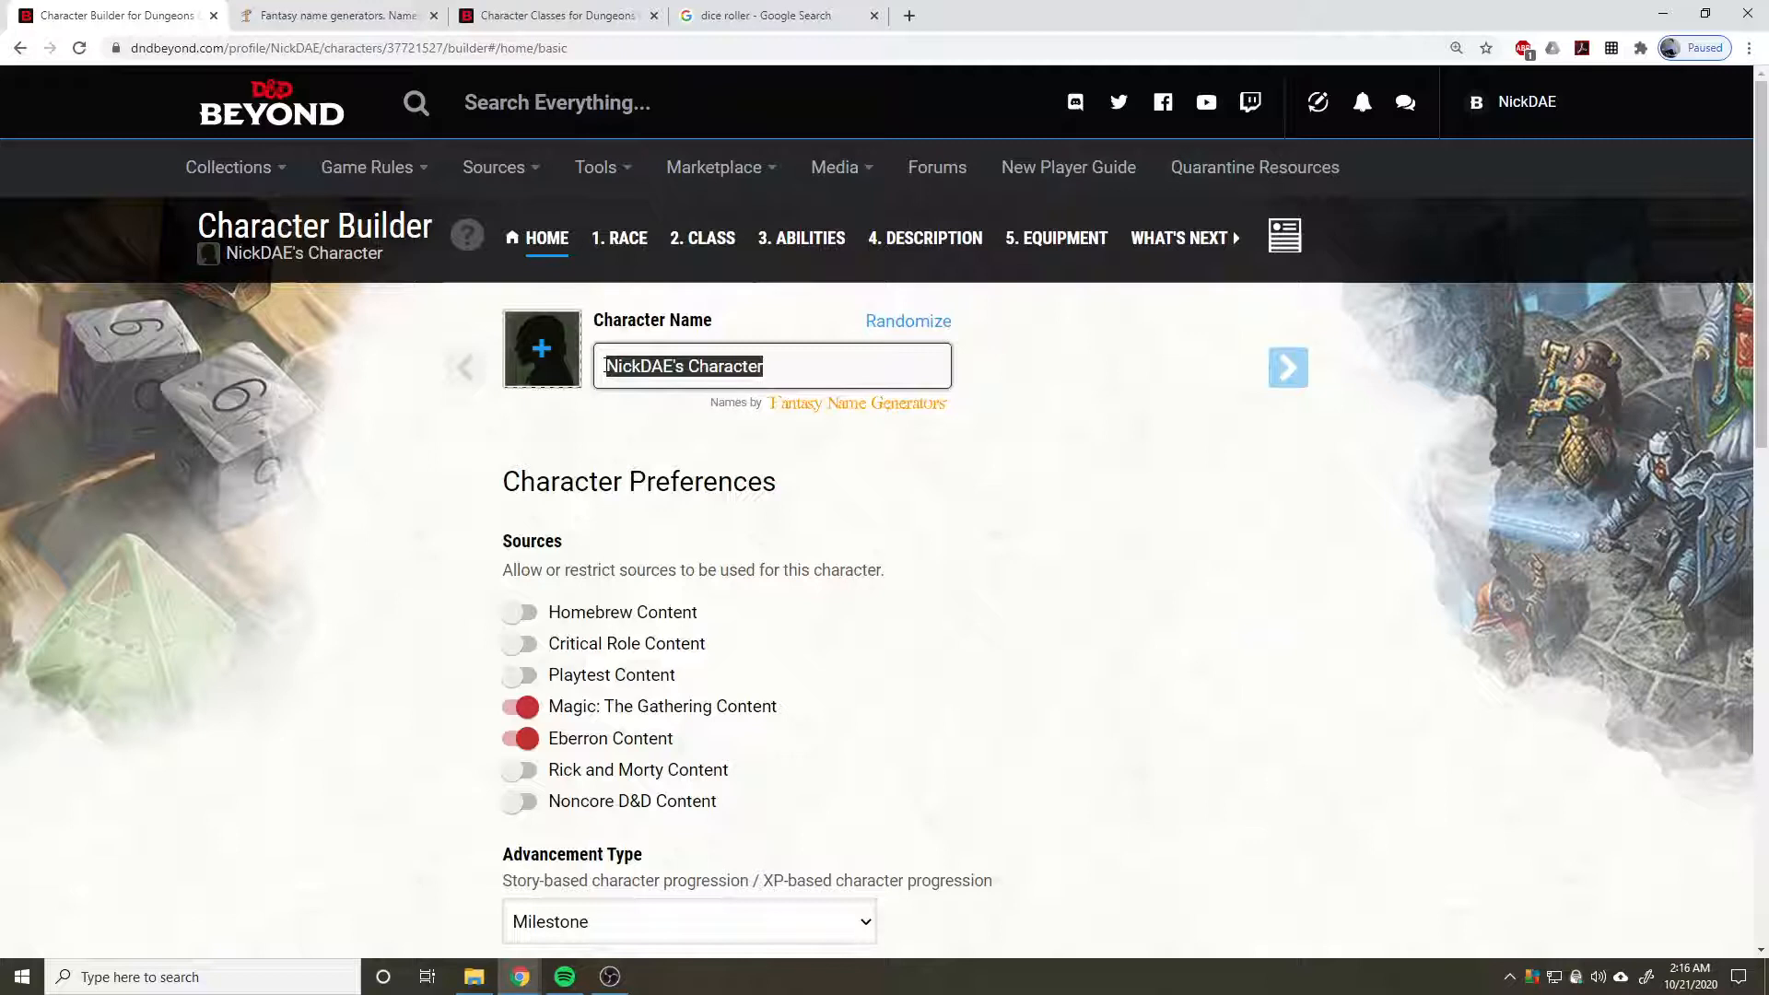
{"action": "type", "text": "Dirth"}
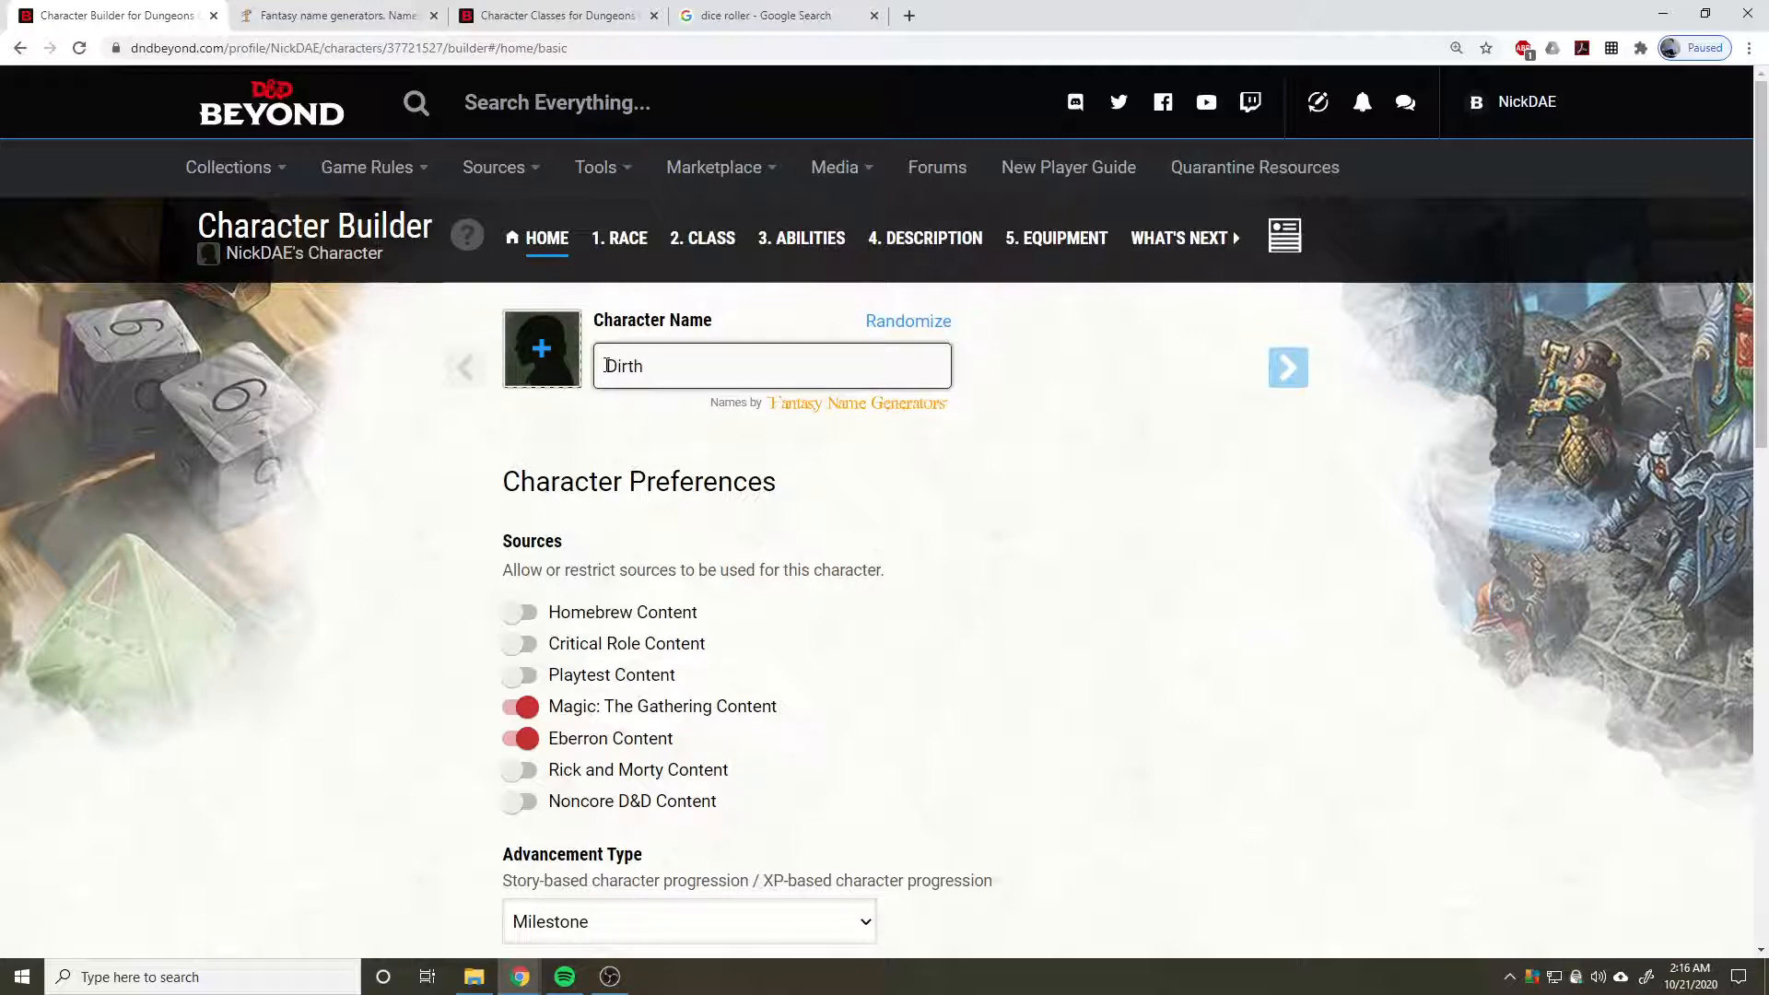
{"action": "type", "text": " th"}
{"action": "key", "text": "BackSpace"}
{"action": "key", "text": "BackSpace"}
{"action": "type", "text": "of"}
{"action": "type", "text": "Bagtown"}
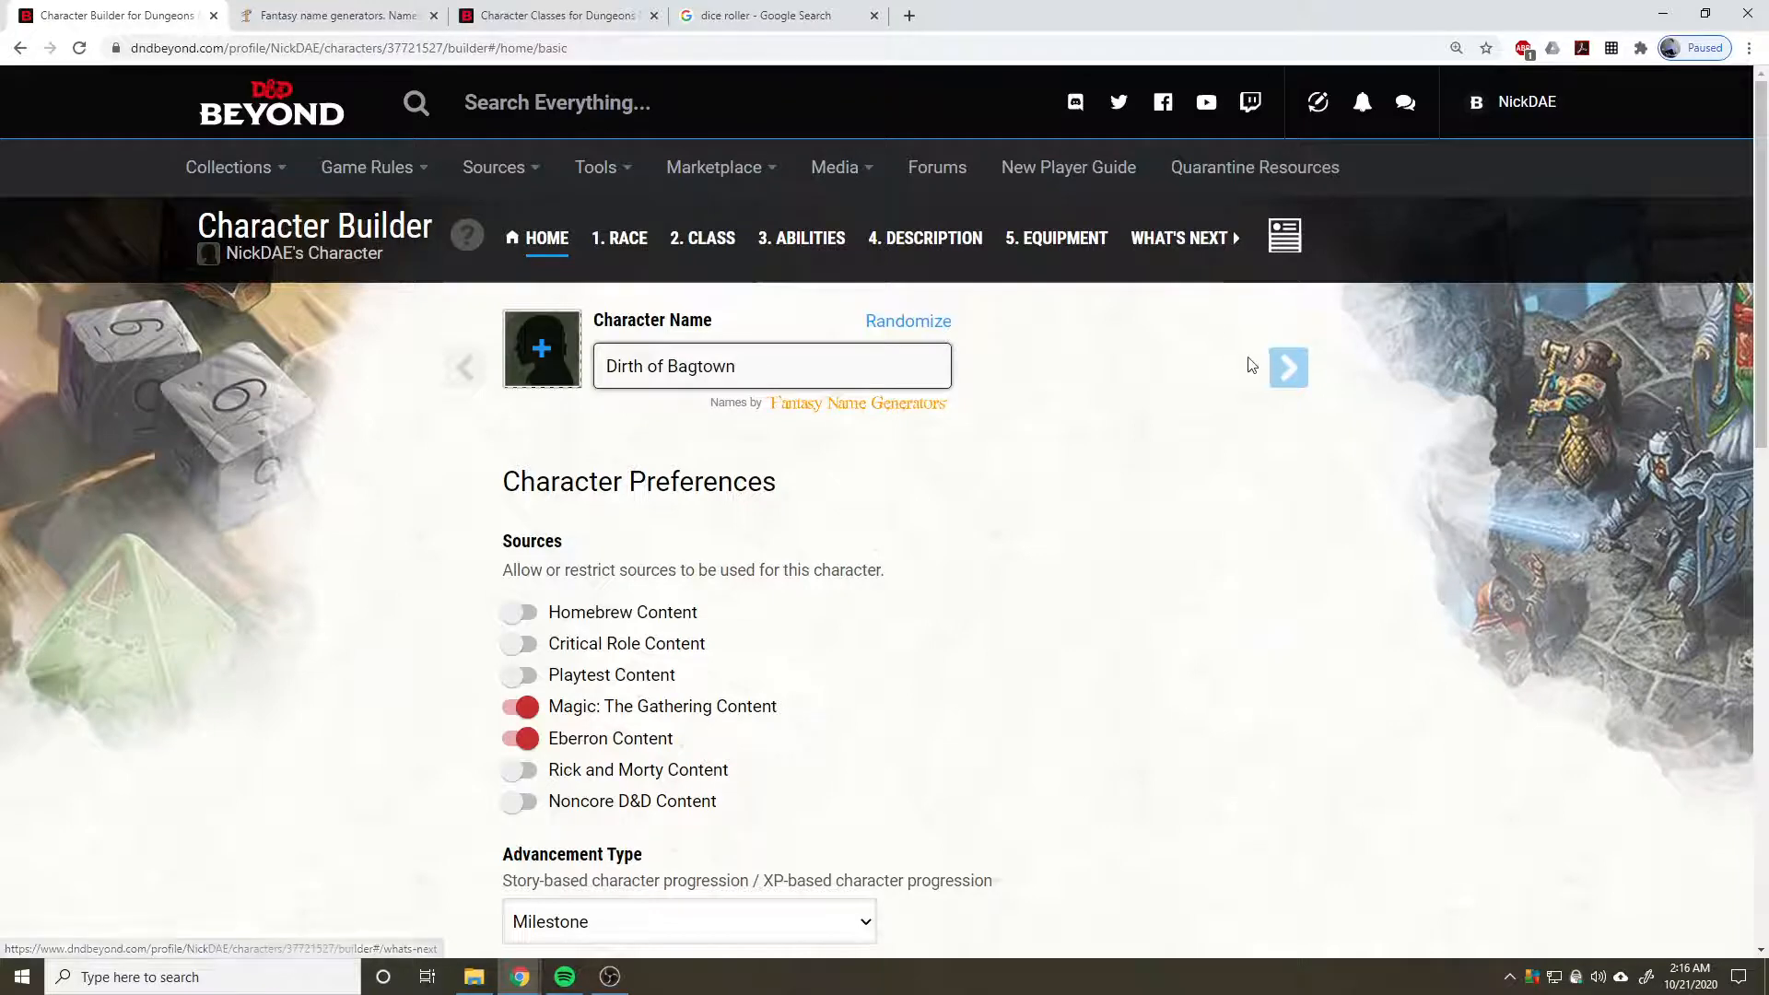
Open the finished character sheet and review its ability scores, skills, proficiencies and actions.
{"action": "left_click", "coordinate": [1281, 247]}
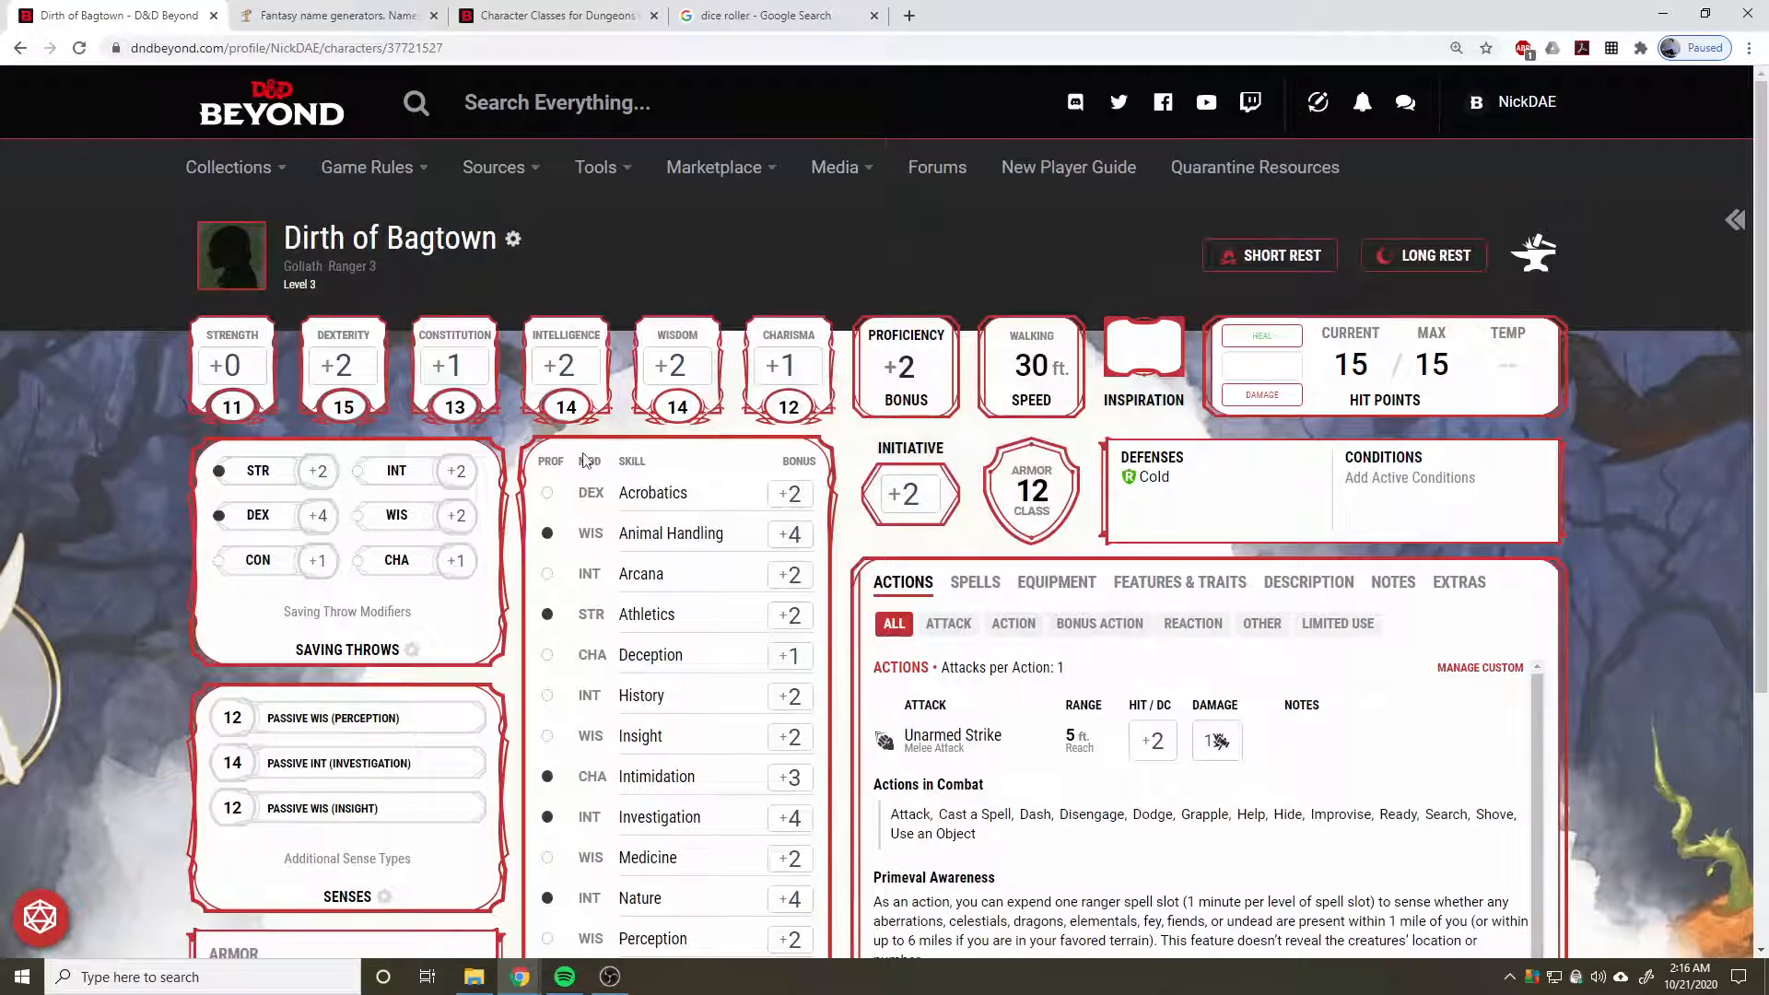
{"action": "scroll", "coordinate": [930, 501], "scroll_direction": "down", "scroll_amount": 3}
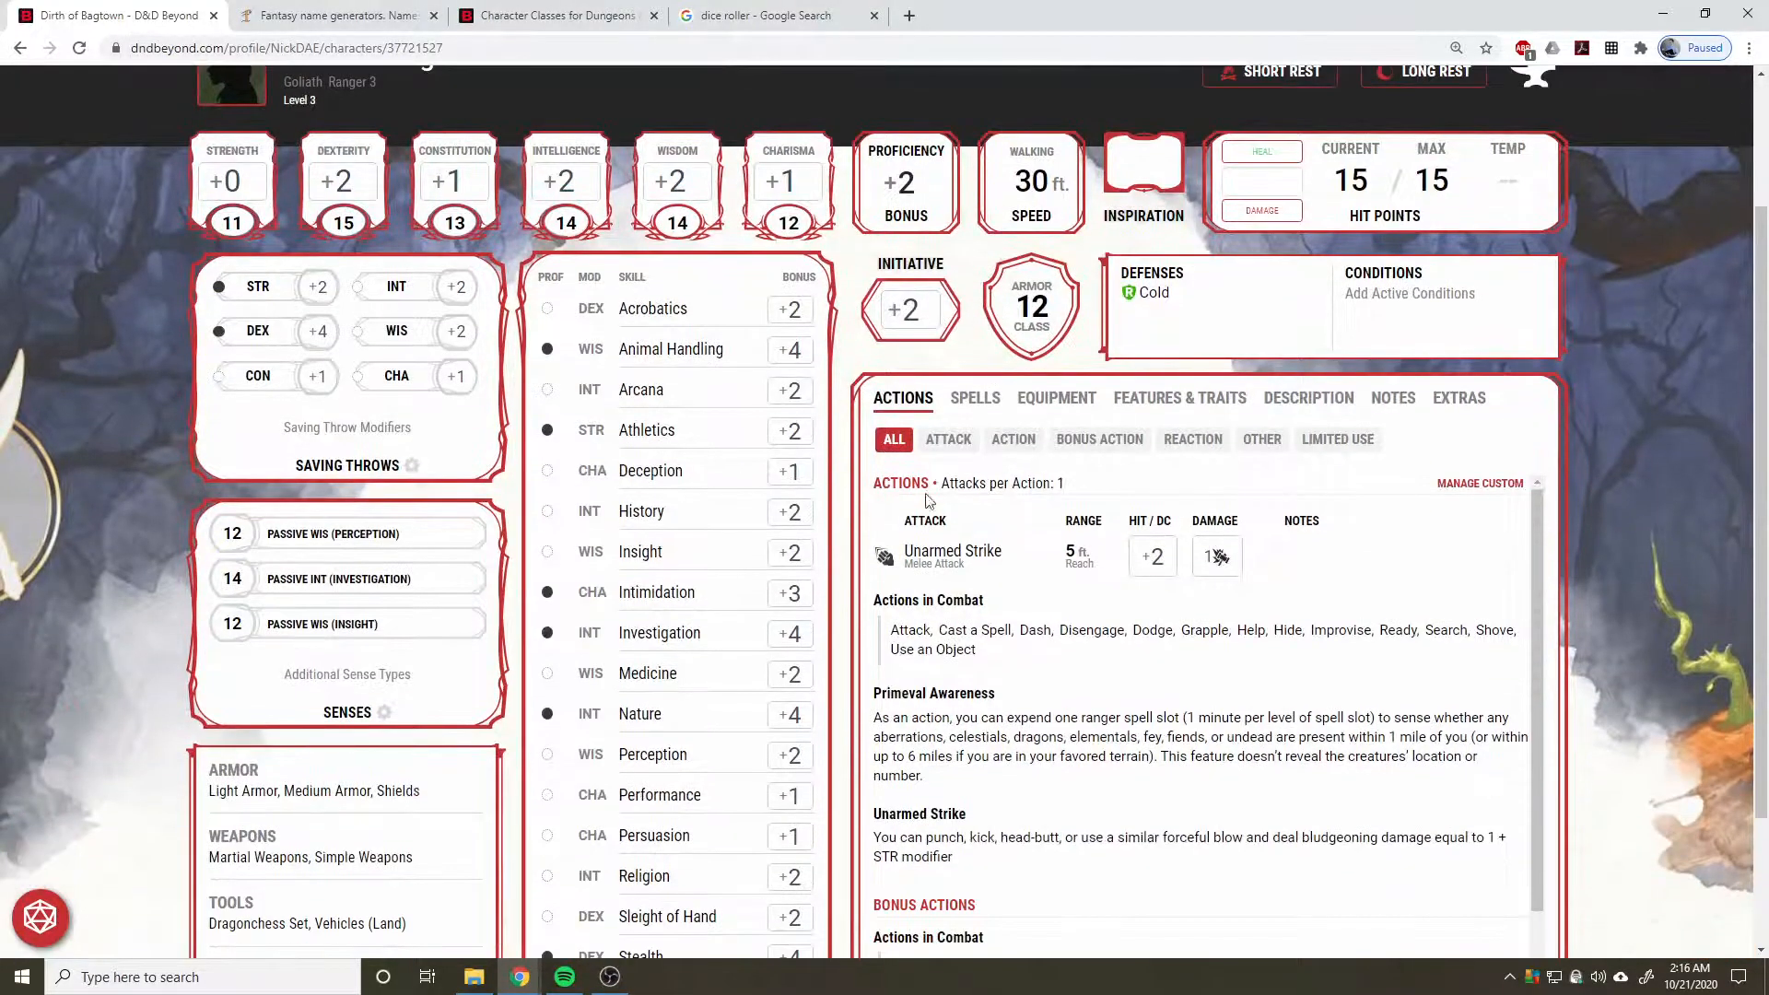
{"action": "scroll", "coordinate": [728, 385], "scroll_direction": "down", "scroll_amount": 2}
{"action": "scroll", "coordinate": [615, 556], "scroll_direction": "up", "scroll_amount": 5}
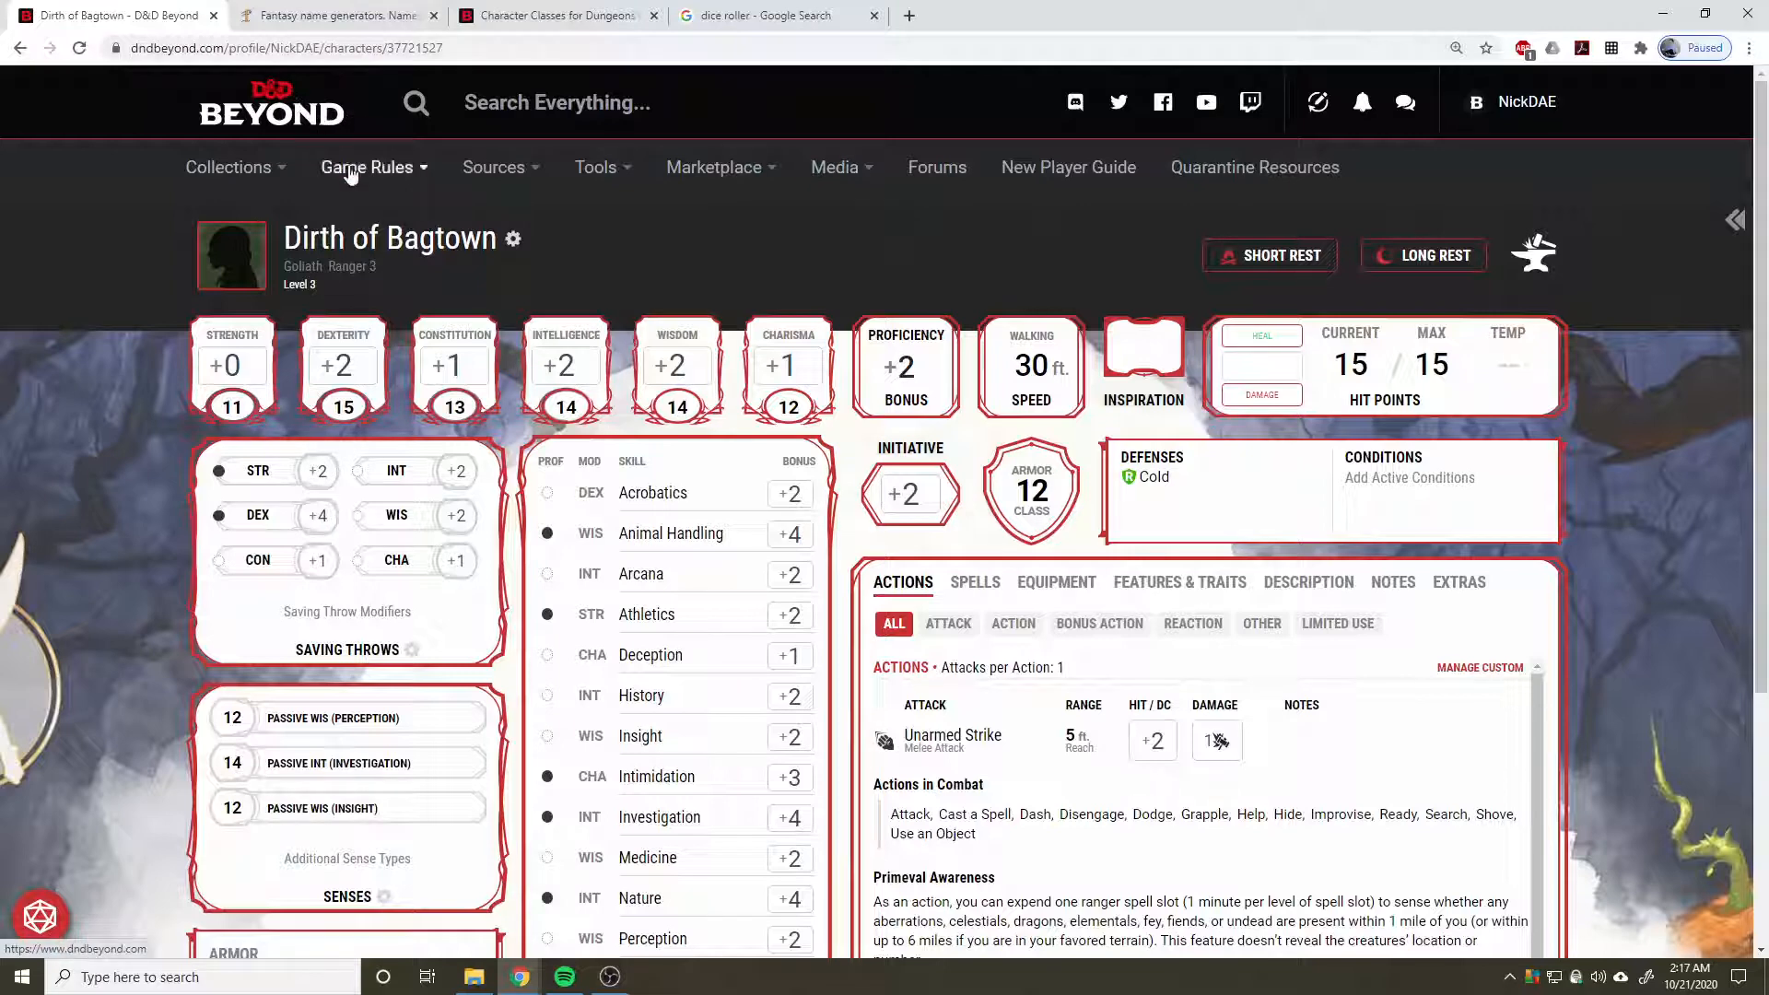
Look through the management options for the character on the sheet and go back to the D&D Beyond home page.
{"action": "left_click", "coordinate": [513, 240]}
{"action": "scroll", "coordinate": [1474, 502], "scroll_direction": "down", "scroll_amount": 4}
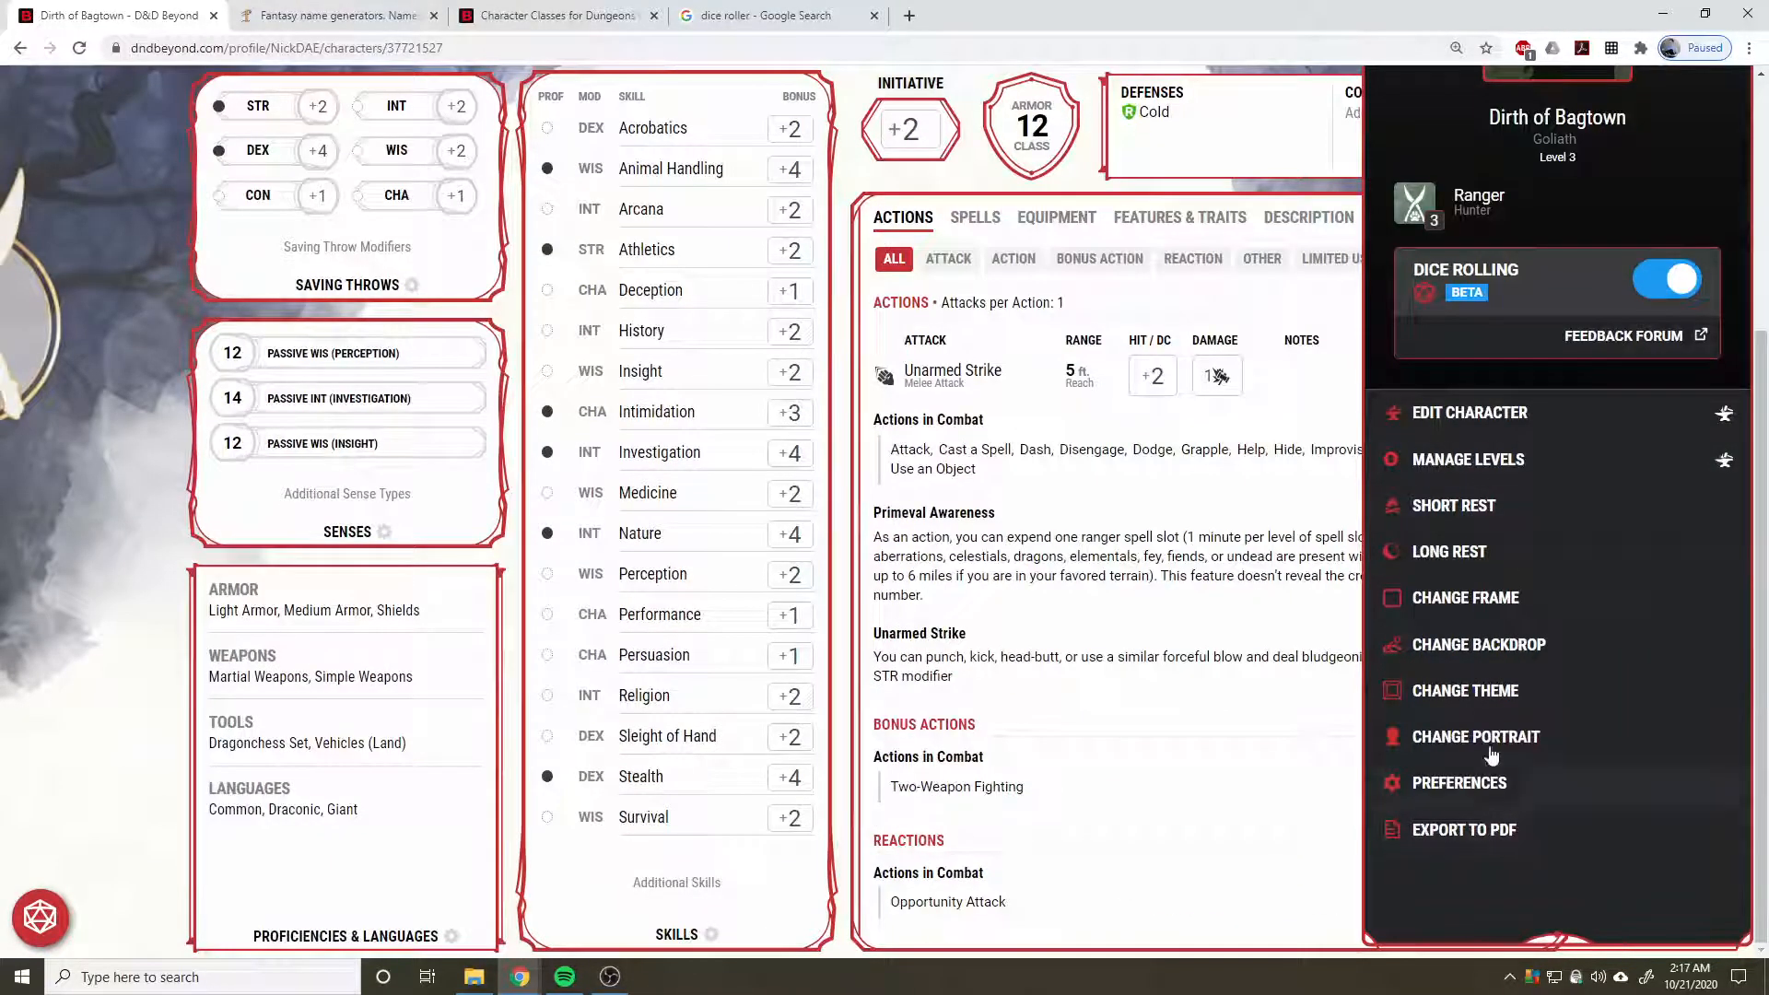
{"action": "scroll", "coordinate": [1197, 448], "scroll_direction": "up", "scroll_amount": 4}
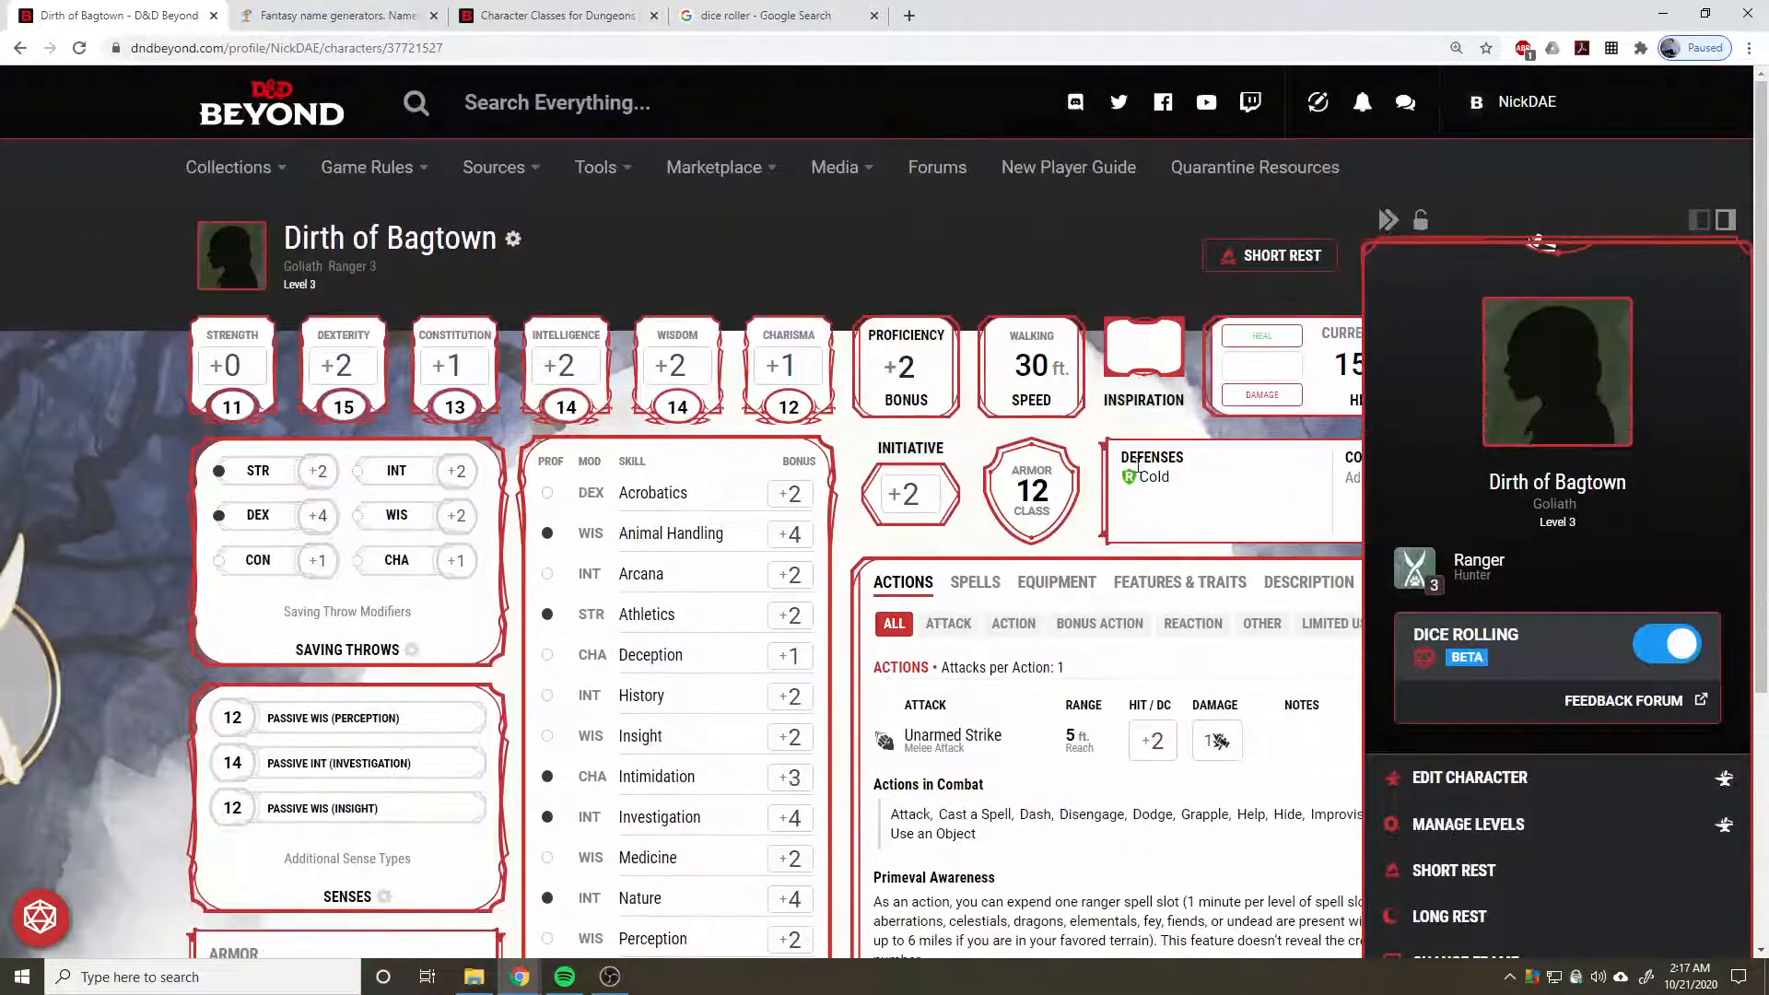
{"action": "left_click", "coordinate": [252, 120]}
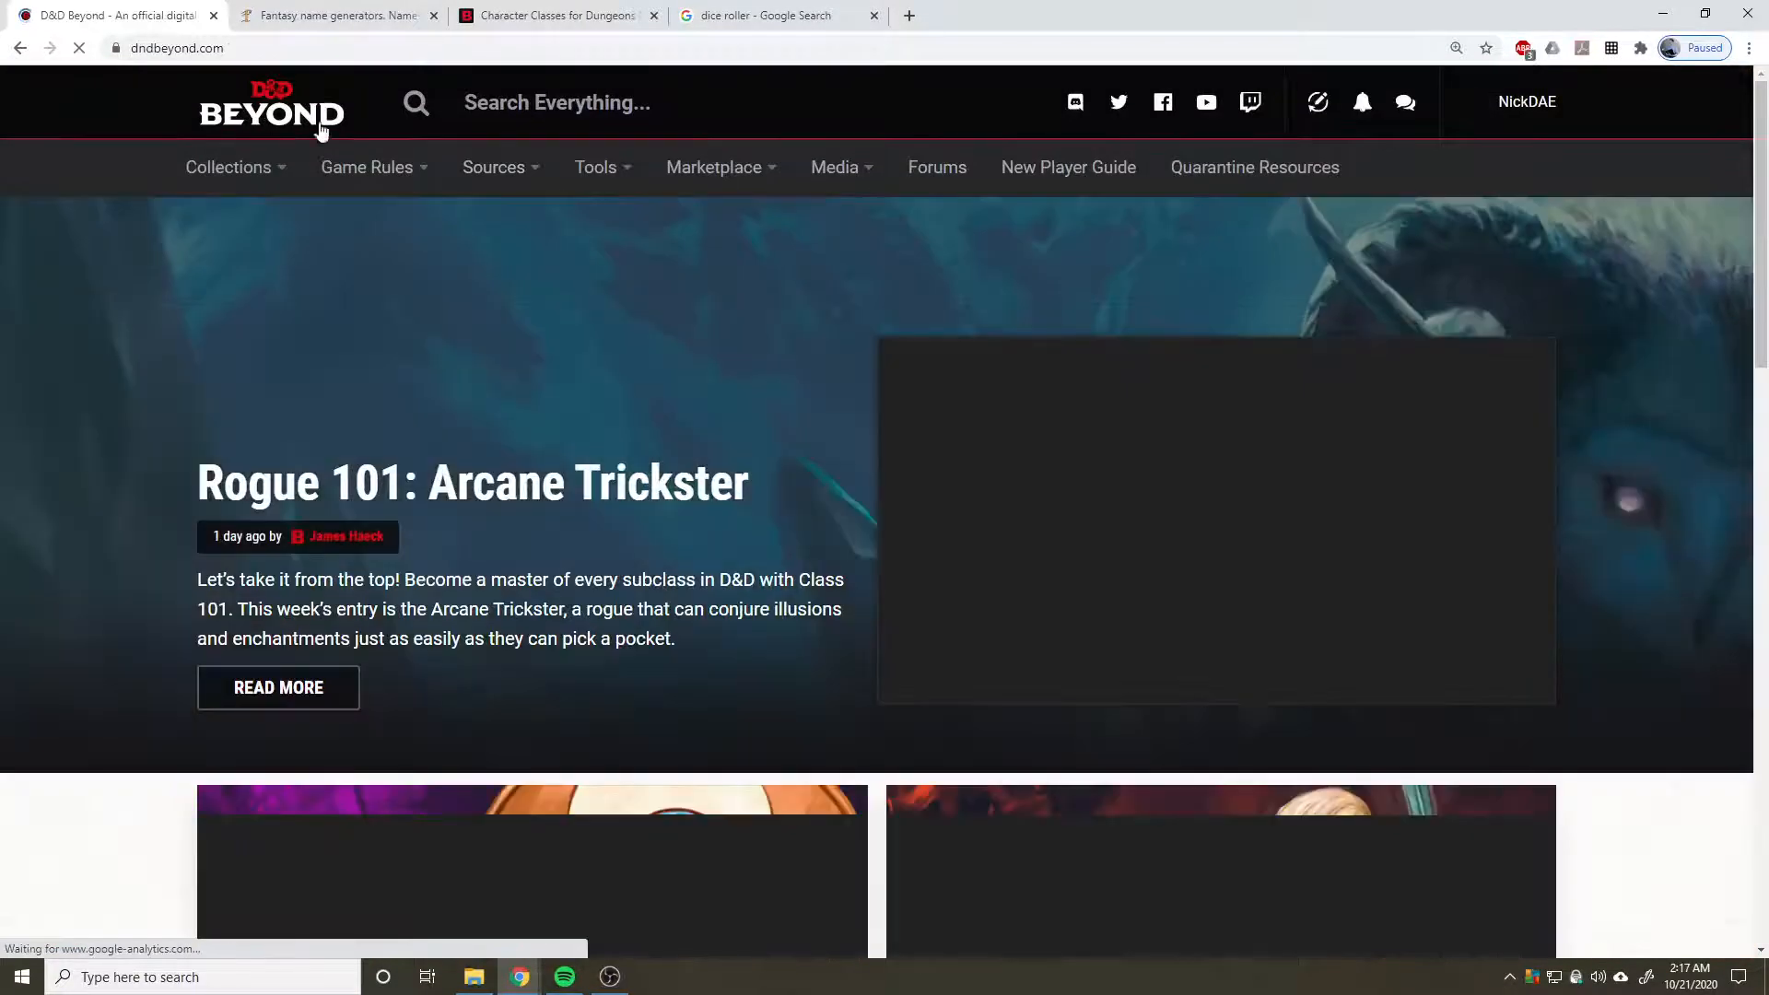